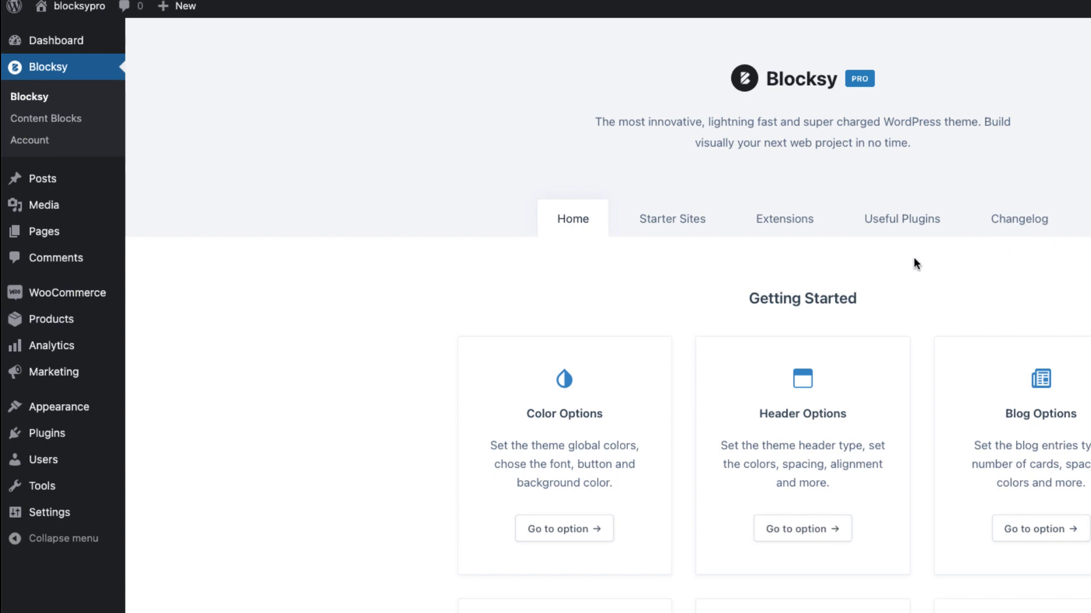
Step: Review the list of Blocksy Pro extensions, including the WooCommerce Extra extension
click(777, 221)
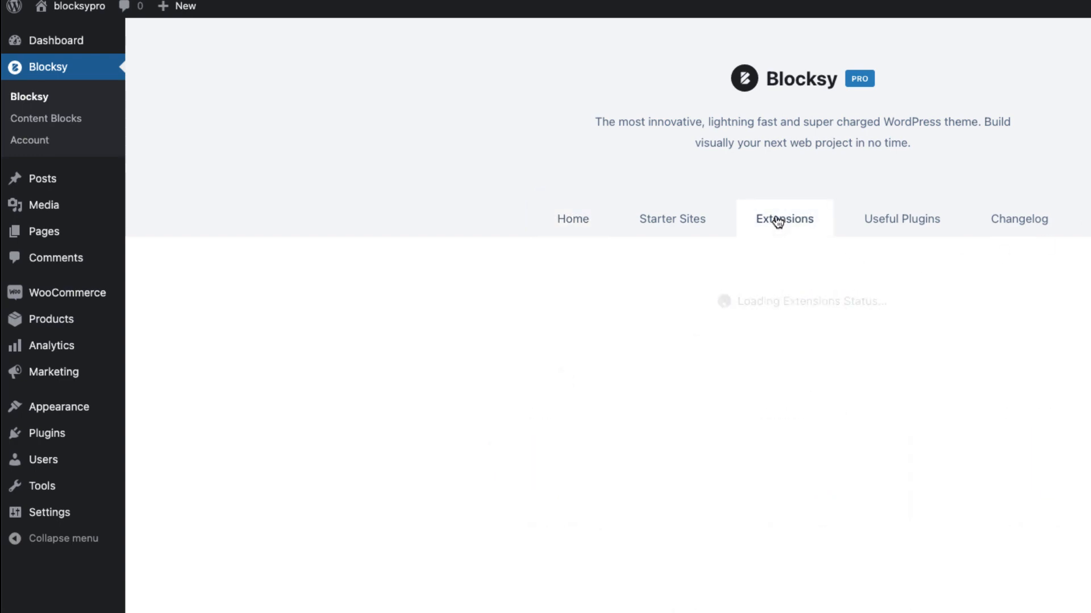
click(869, 308)
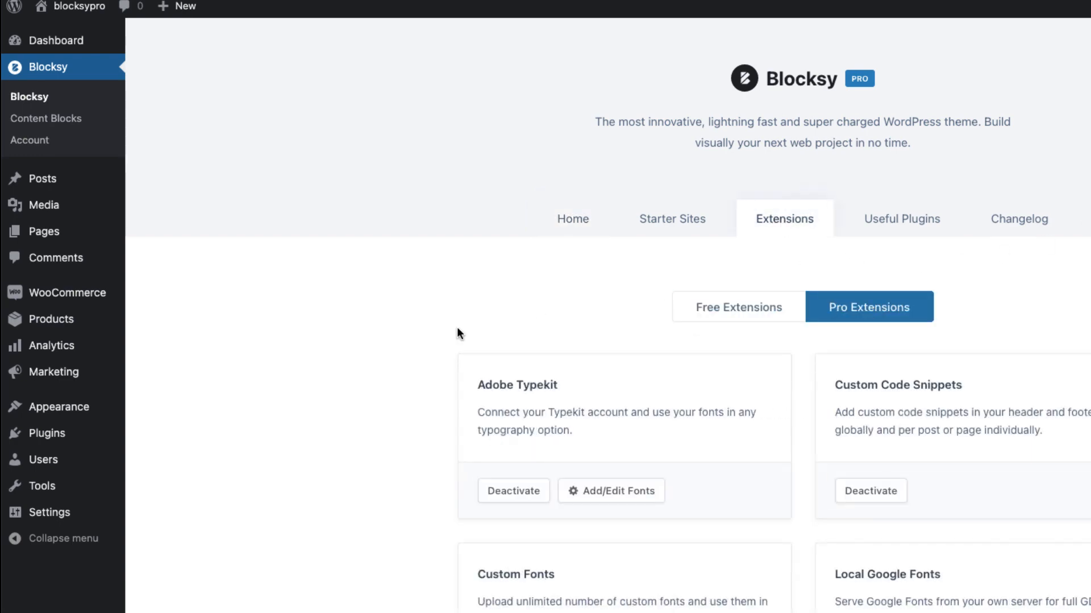
scroll(404, 347, down, 10)
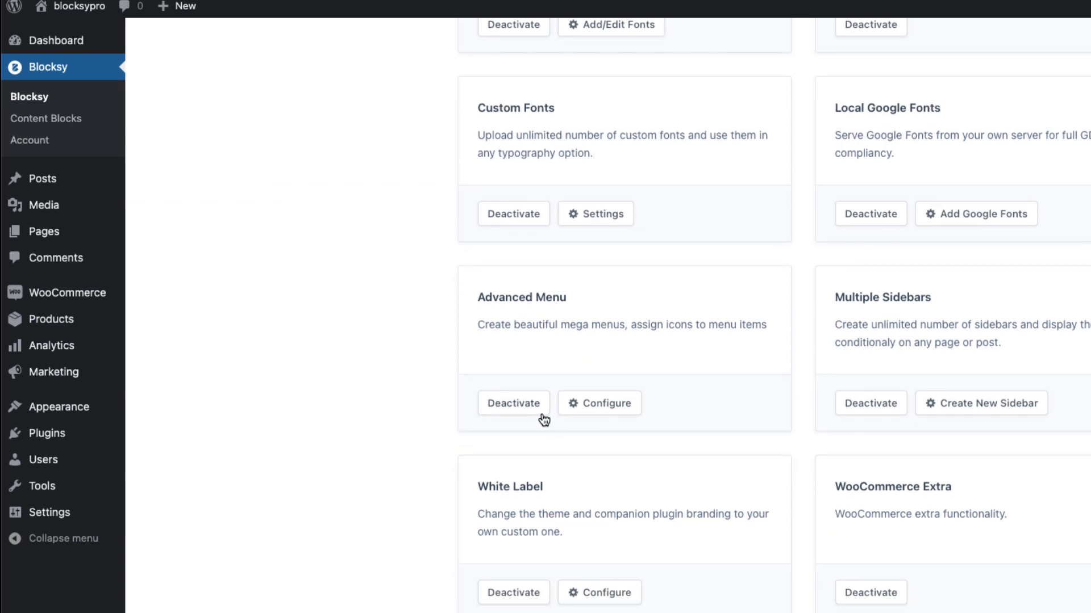
scroll(521, 373, down, 4)
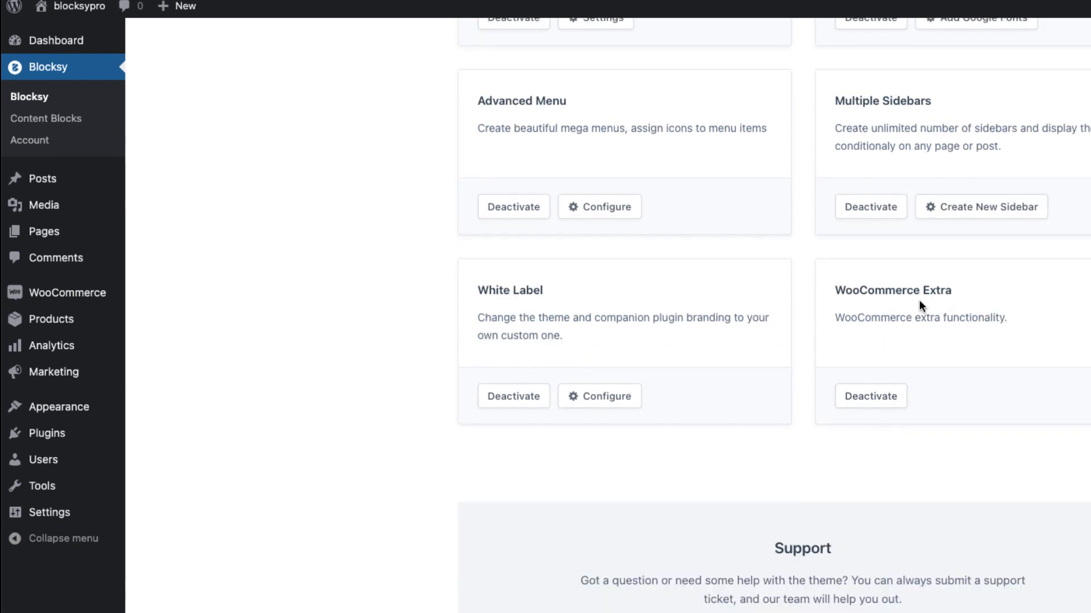
scroll(316, 337, up, 15)
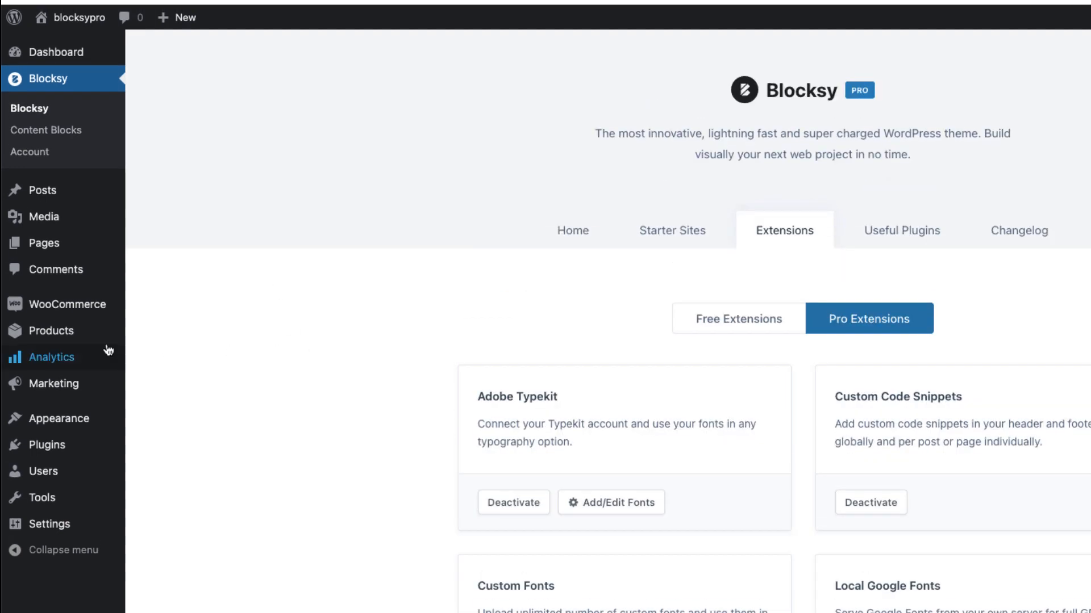
Step: Open the theme Customizer for the site
mouse_move(78, 426)
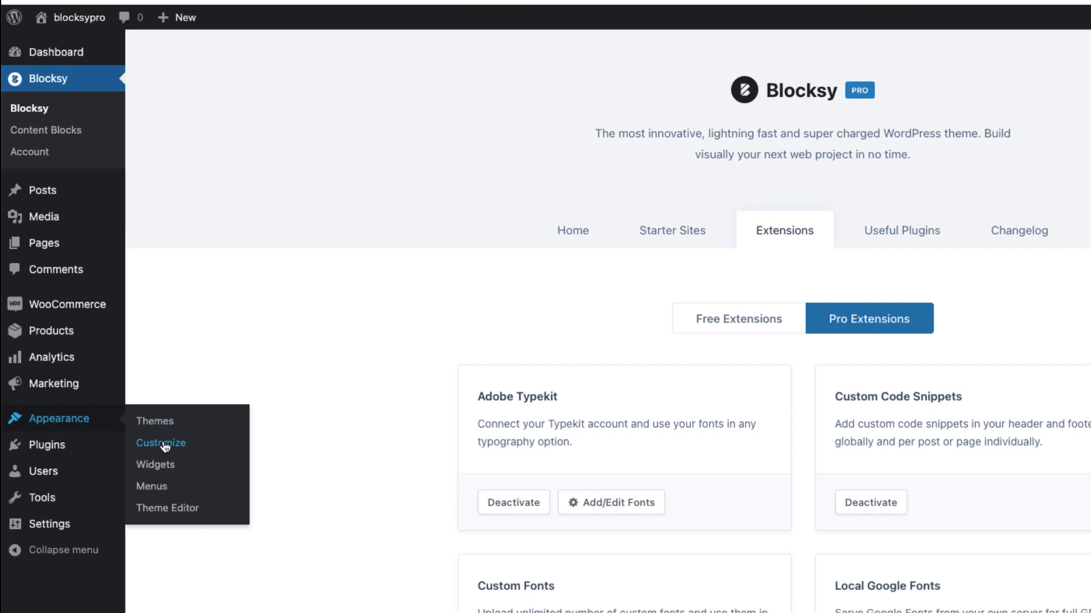
click(163, 444)
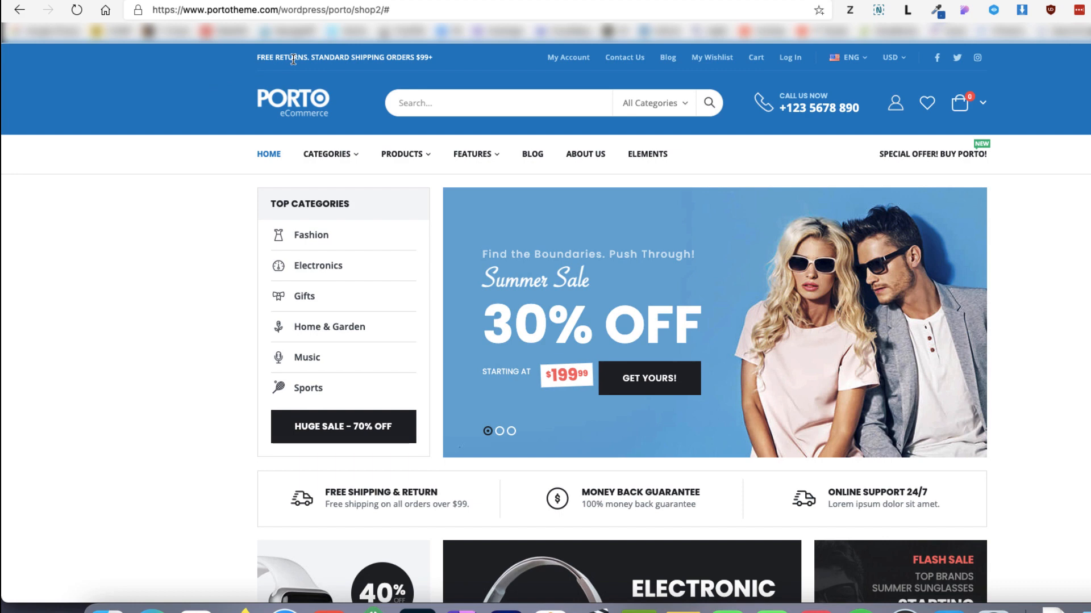
Step: Switch to the Porto shop demo and sample its blue header background with the color picker extension
mouse_move(312, 163)
click(936, 10)
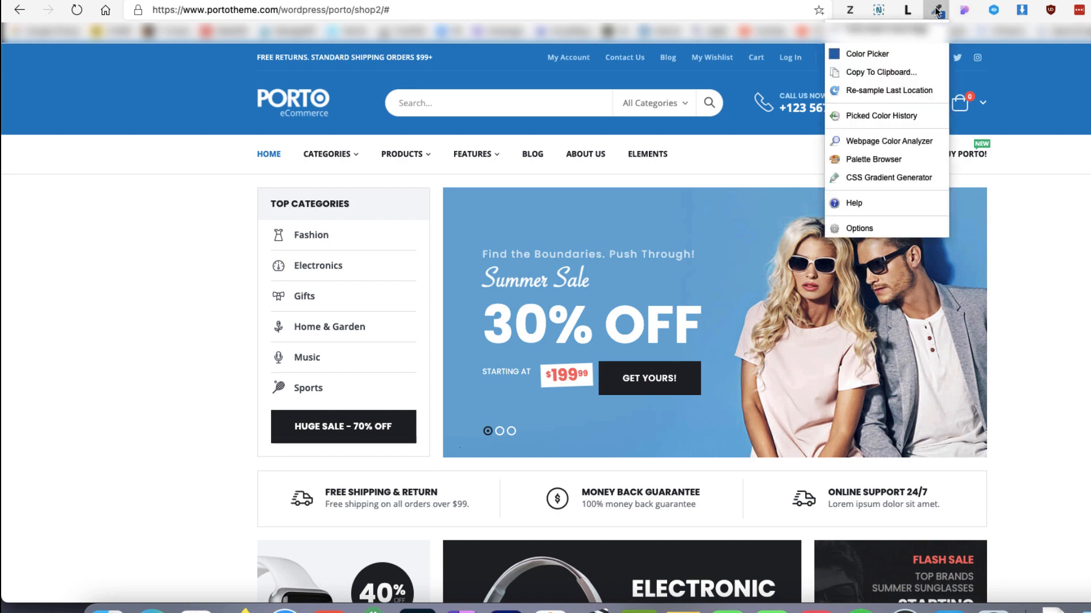
click(868, 54)
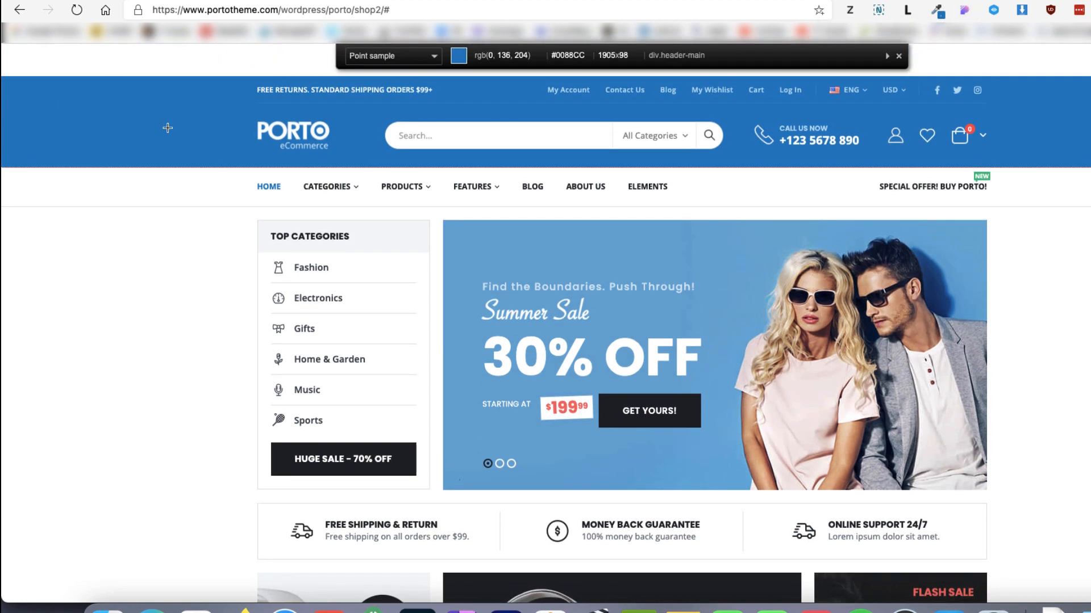
click(171, 106)
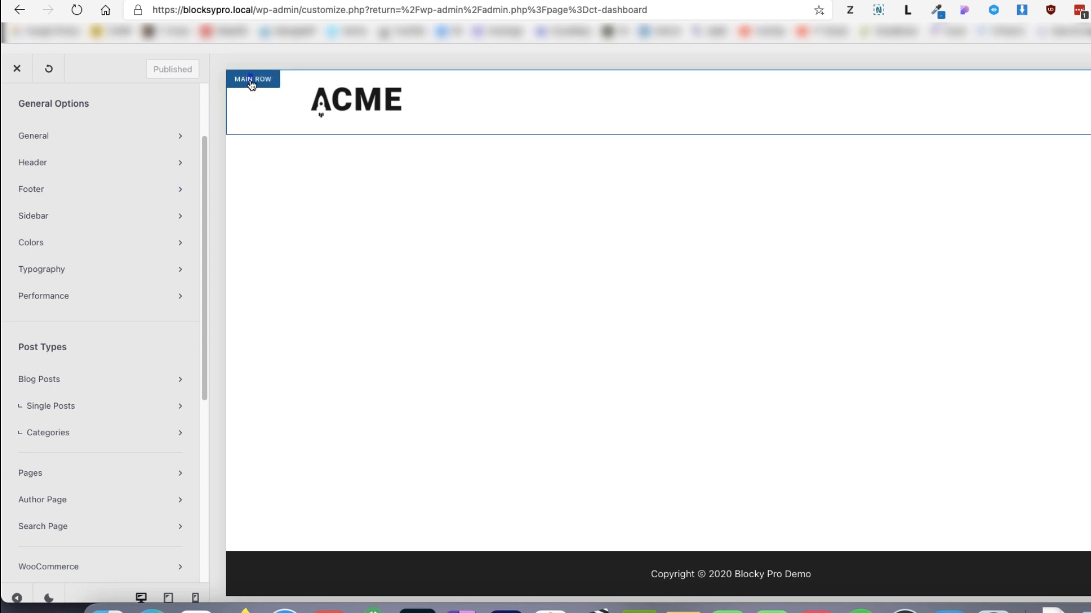
Step: Set the default-state background color of the header's Main Row to #0088cb in the Customizer
click(252, 82)
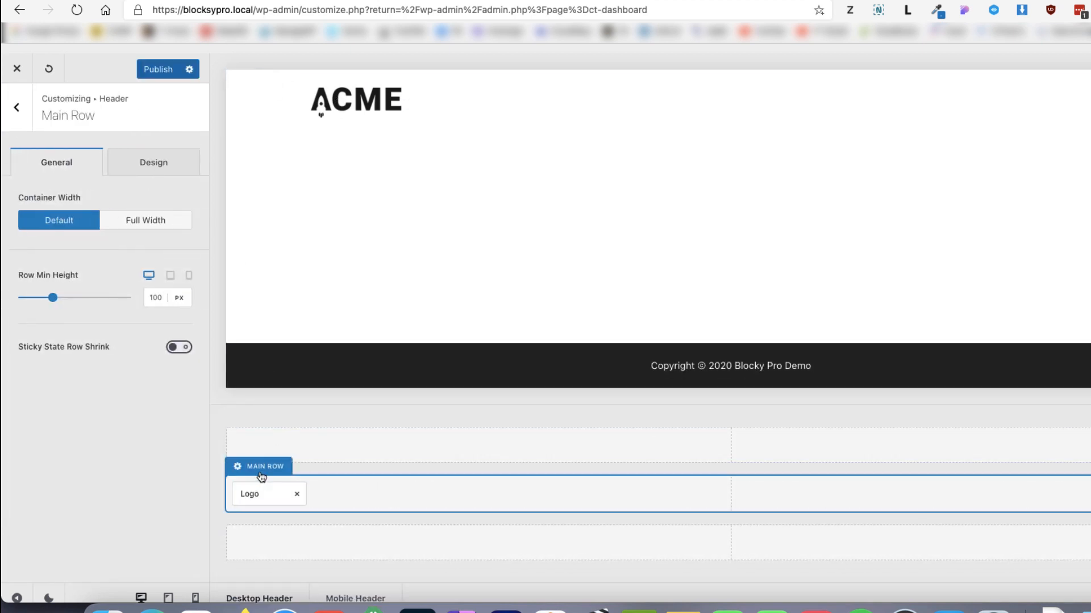
click(166, 174)
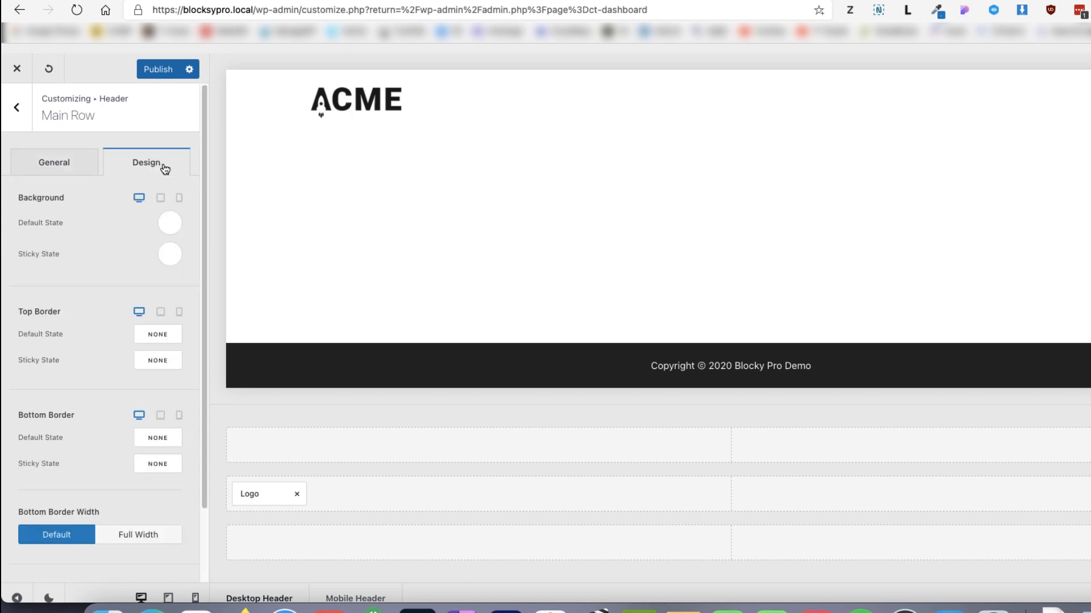
click(174, 229)
click(97, 500)
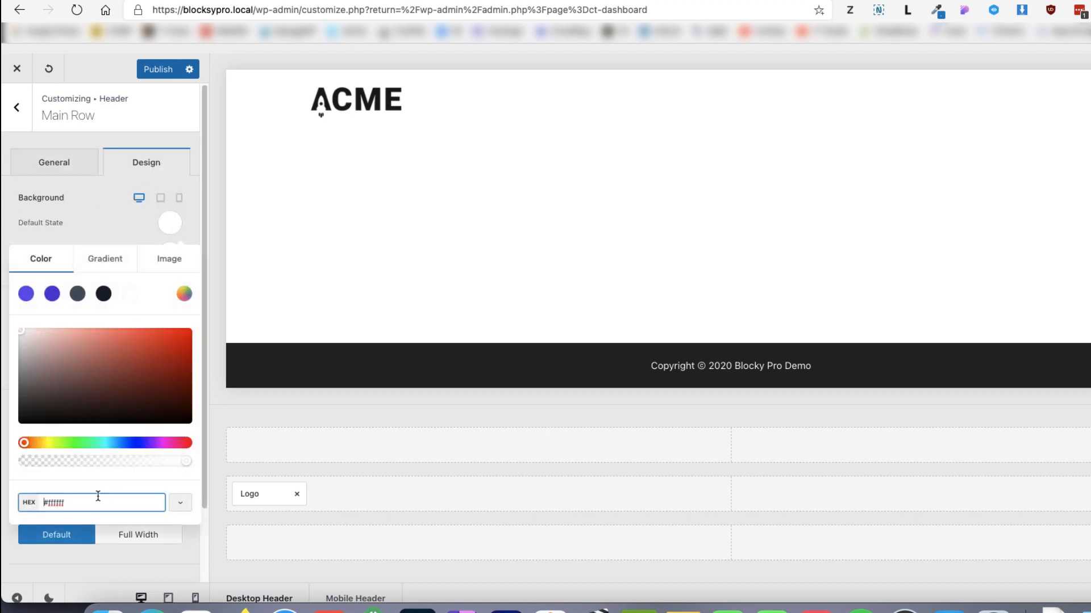
key(ctrl+a)
text(#0088cb)
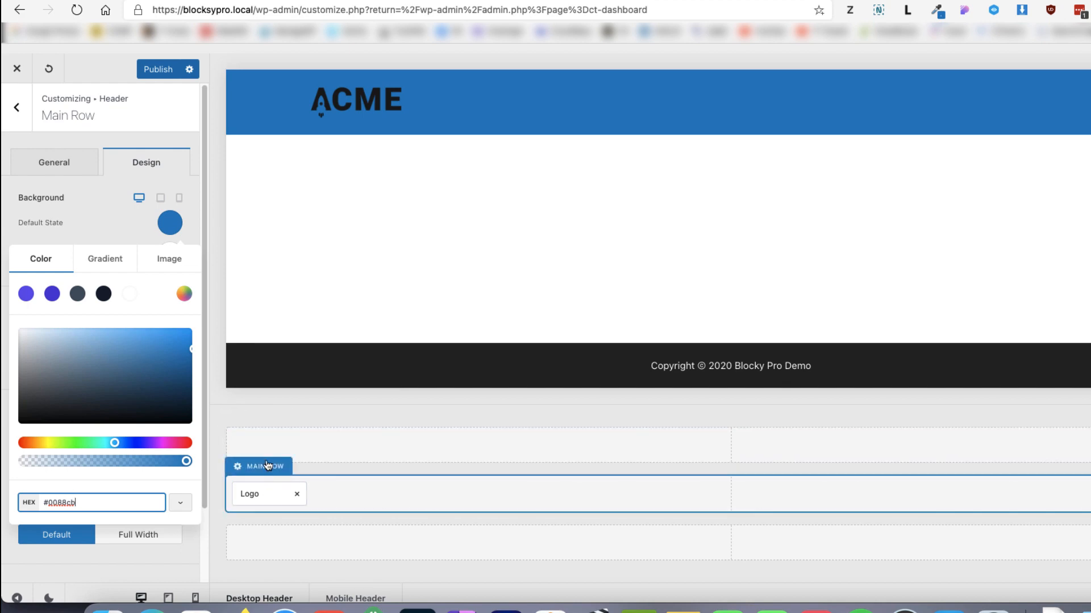
Step: Set the default-state background color of the header's Top Row to #0088cb
click(262, 420)
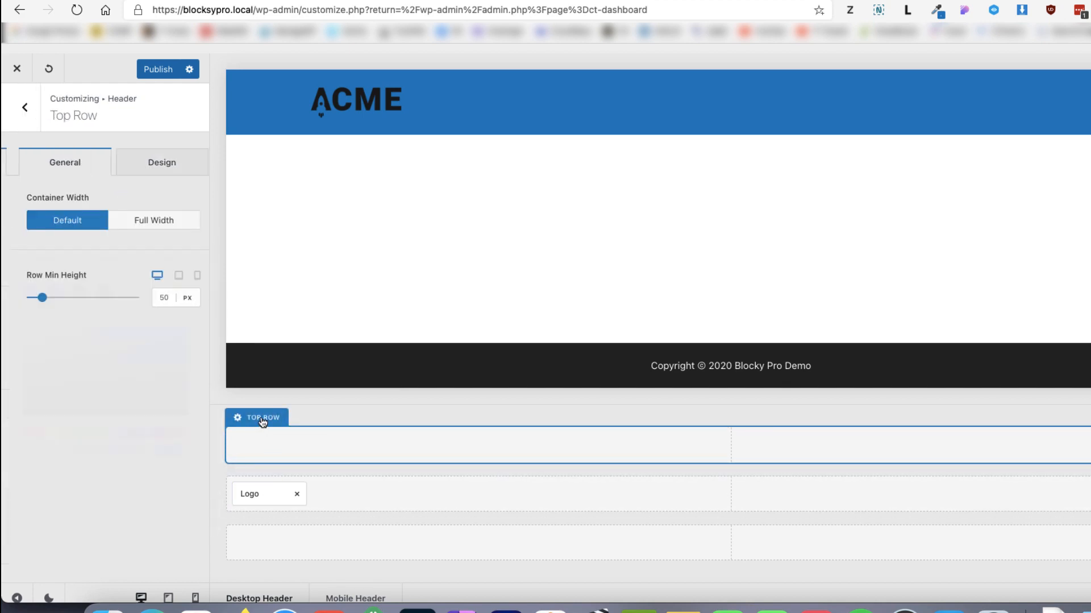
click(146, 163)
click(170, 223)
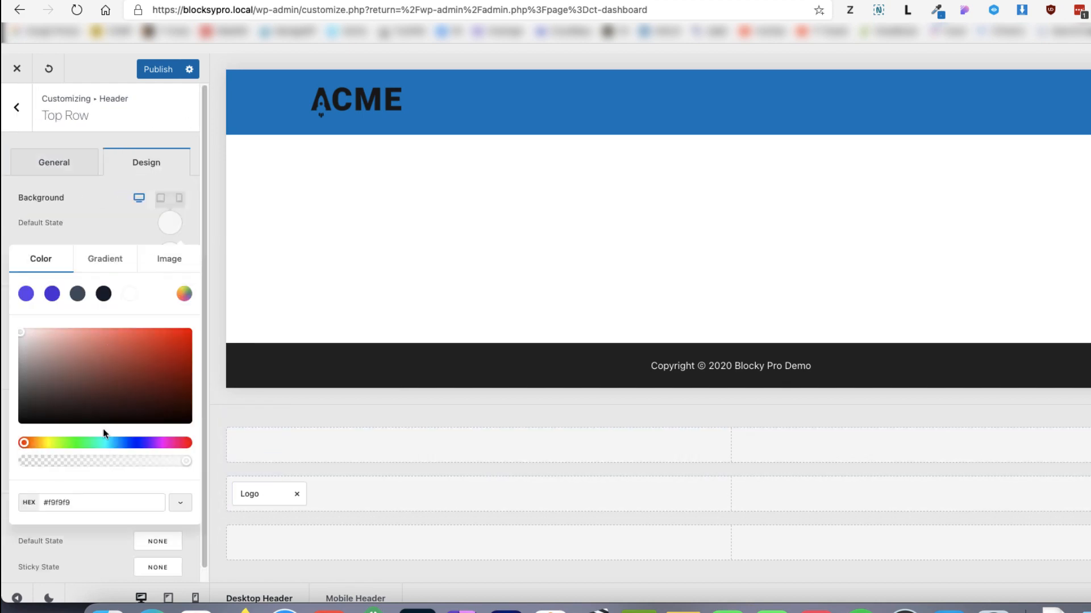
triple_click(90, 507)
text(#1e73be)
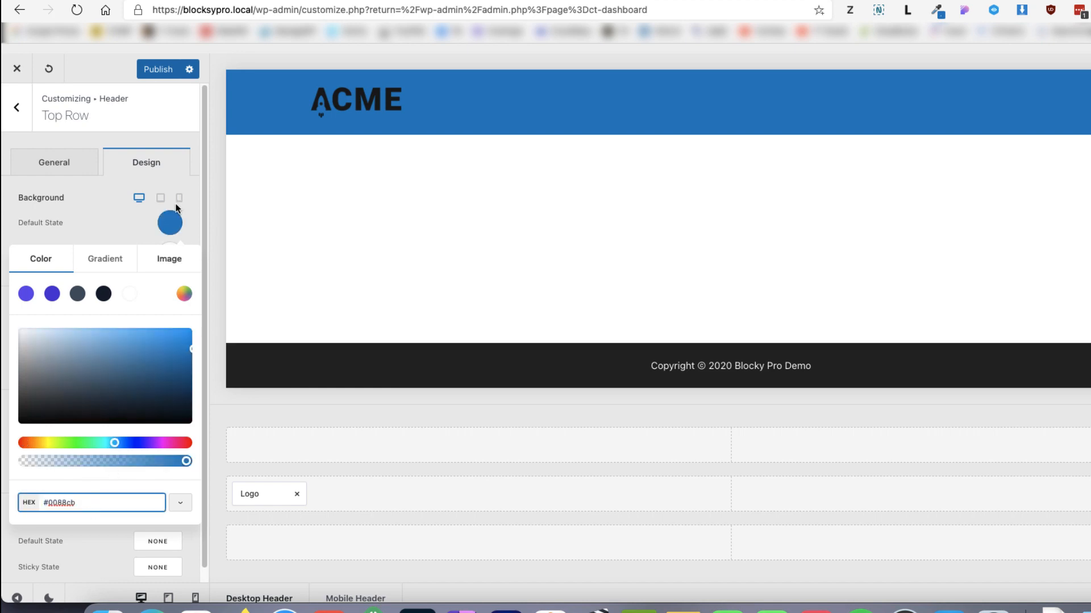
click(170, 223)
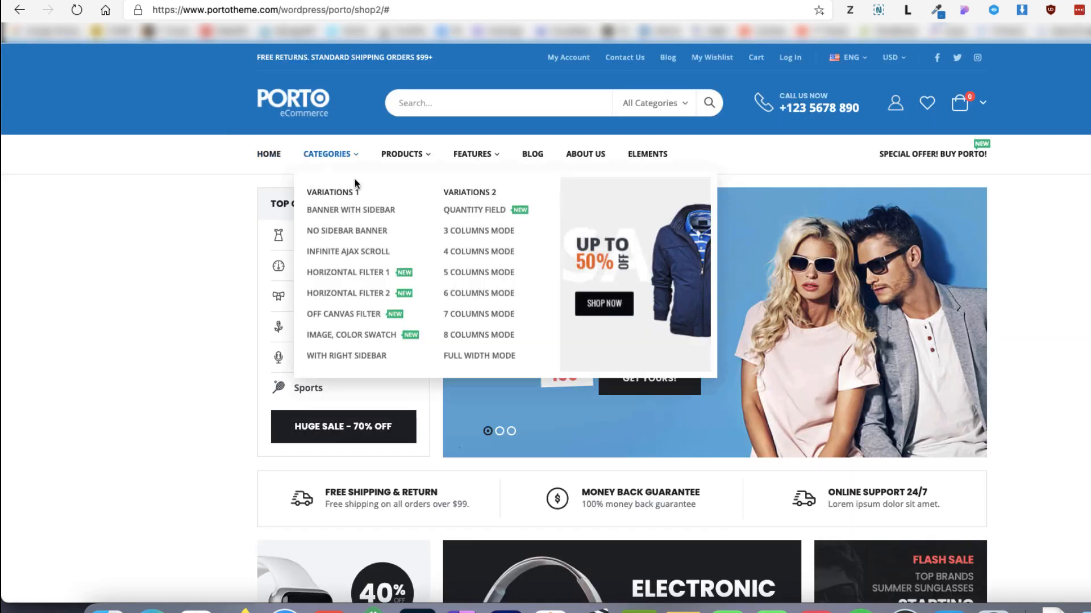
Step: Check the Porto demo's sticky header, set the header Bottom Row's sticky-state background color to #0088cb, and publish
scroll(354, 182, down, 3)
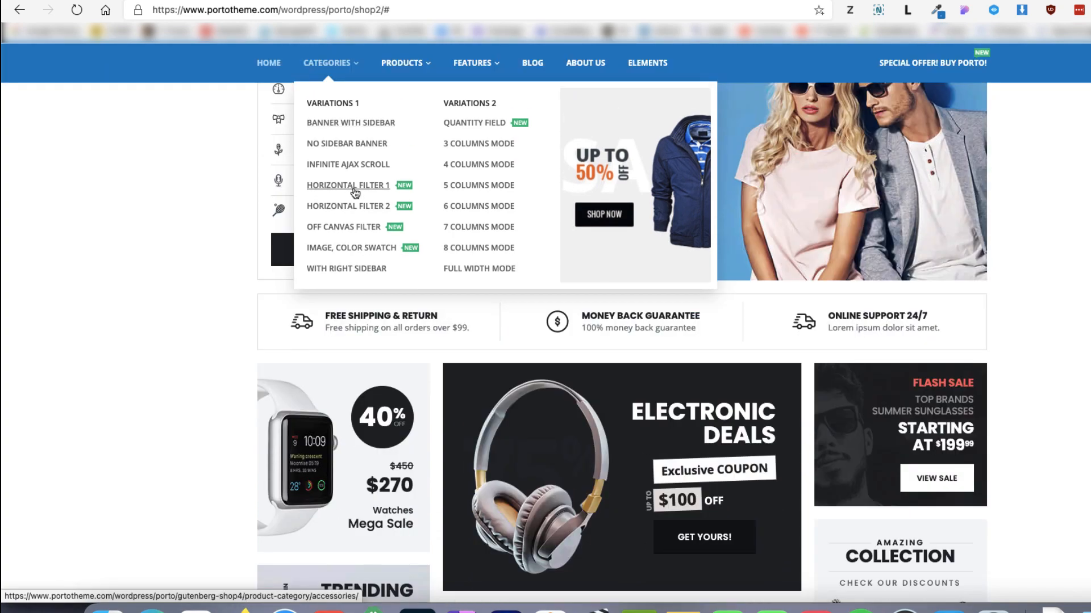
scroll(355, 193, down, 2)
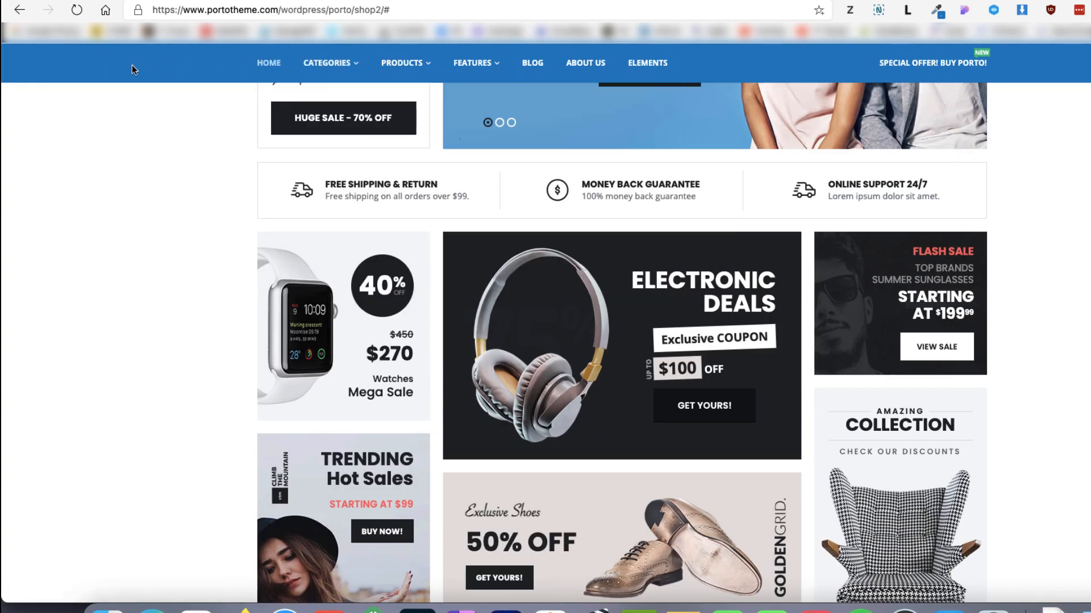
scroll(186, 200, up, 5)
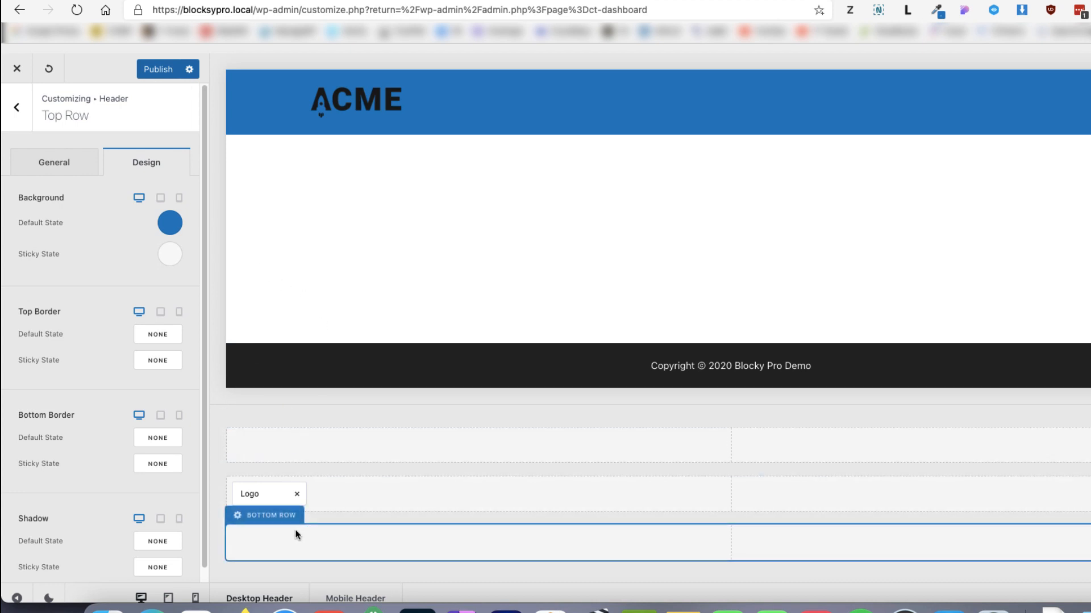
click(272, 517)
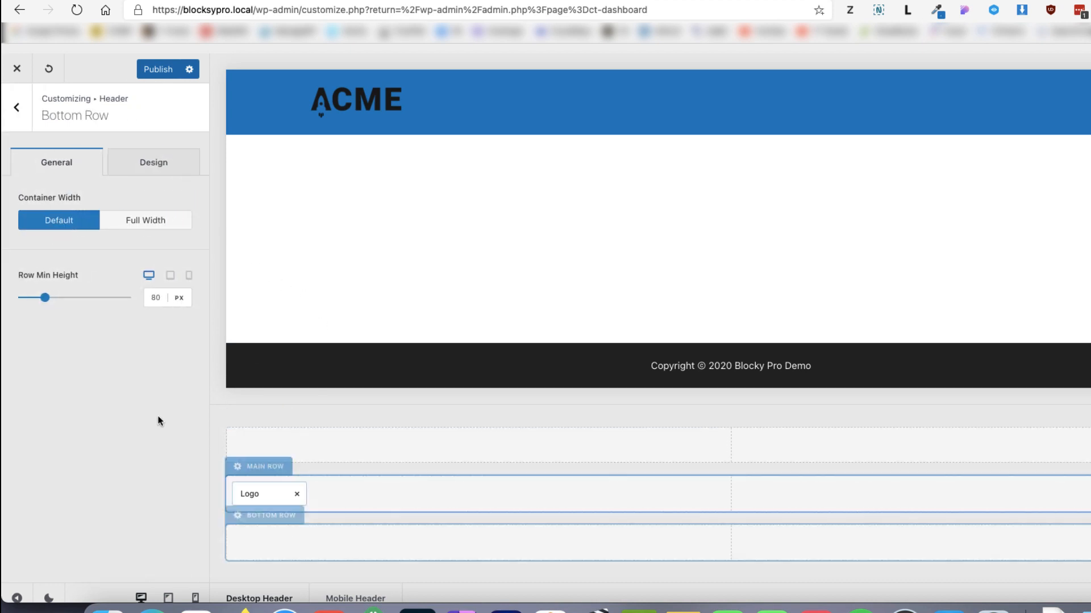
click(155, 169)
click(170, 256)
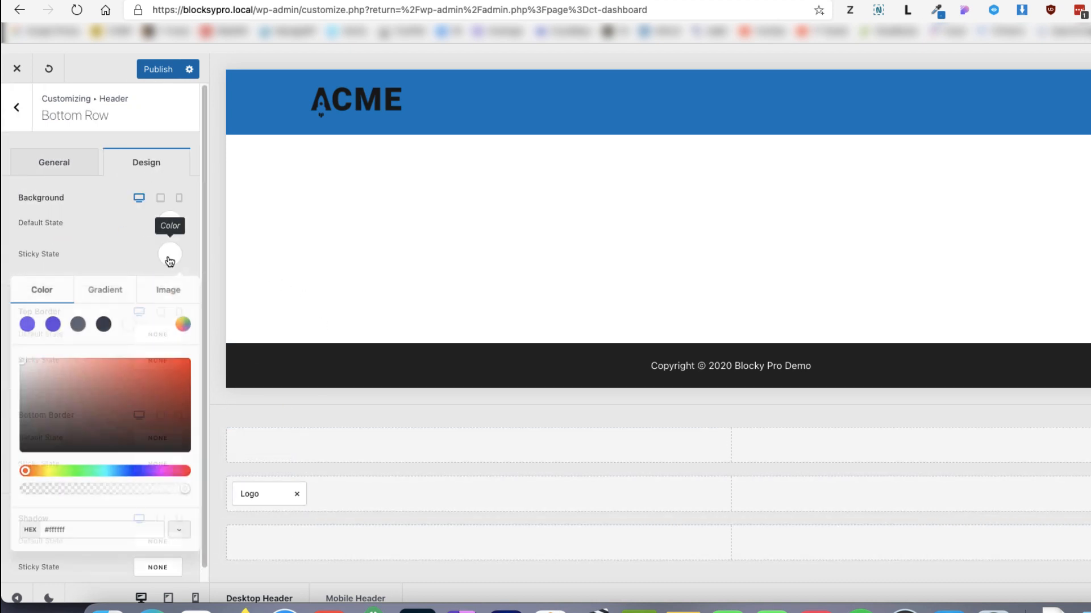
click(79, 534)
triple_click(79, 534)
text(#0088cb)
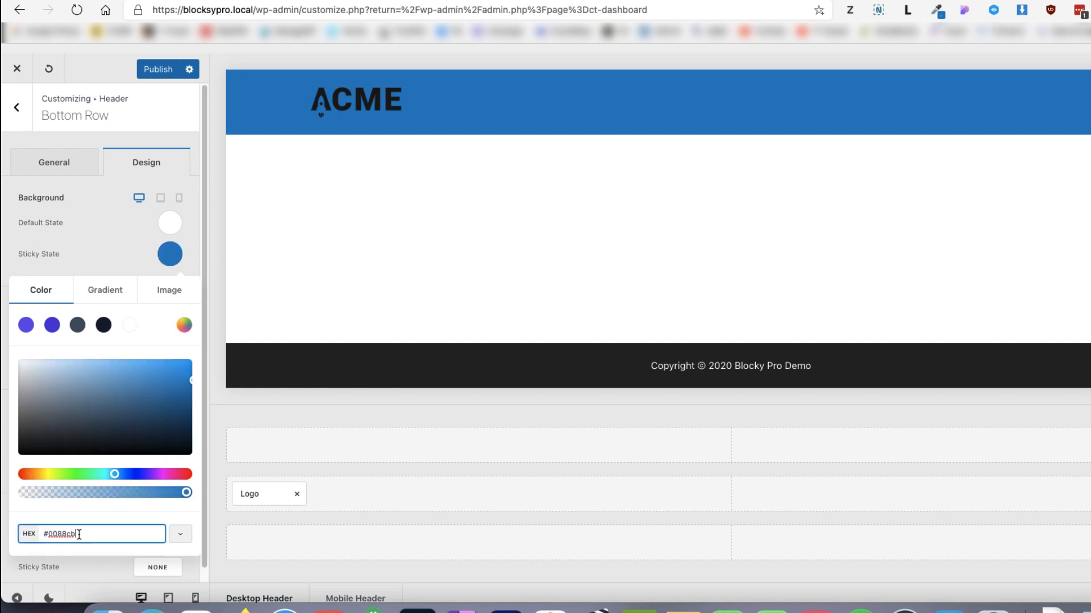
click(124, 257)
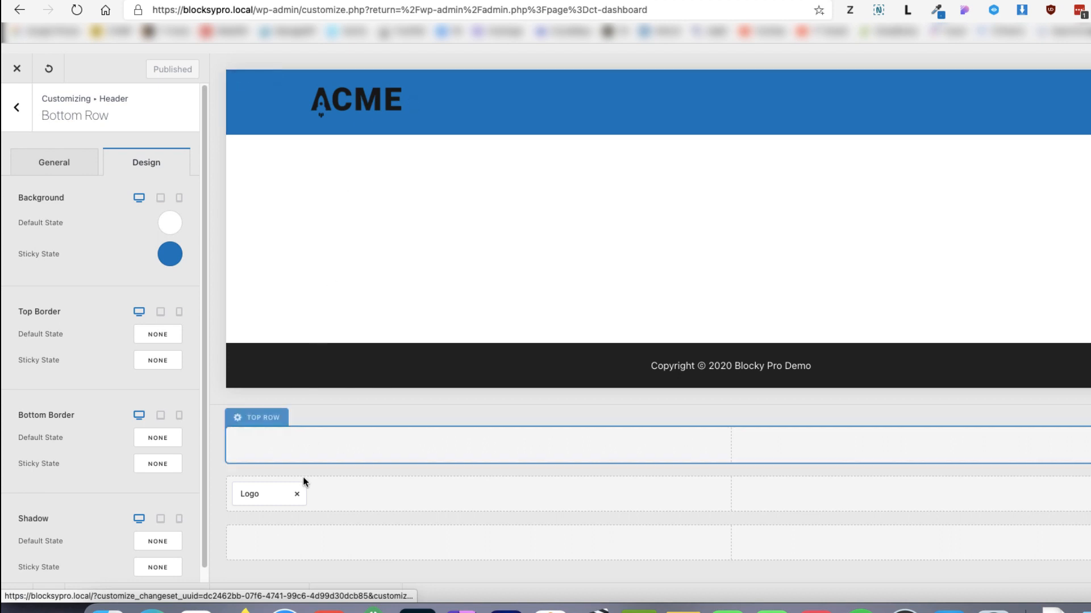
Step: Replace the header logo with an uploaded white version of the ACME logo and publish the change
click(267, 493)
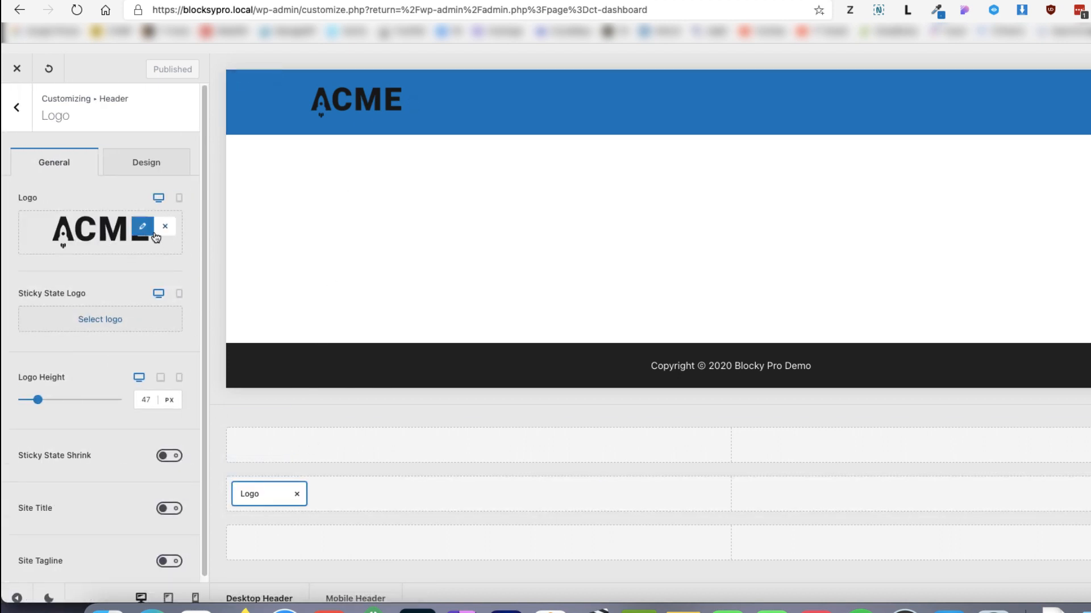
click(143, 226)
click(83, 226)
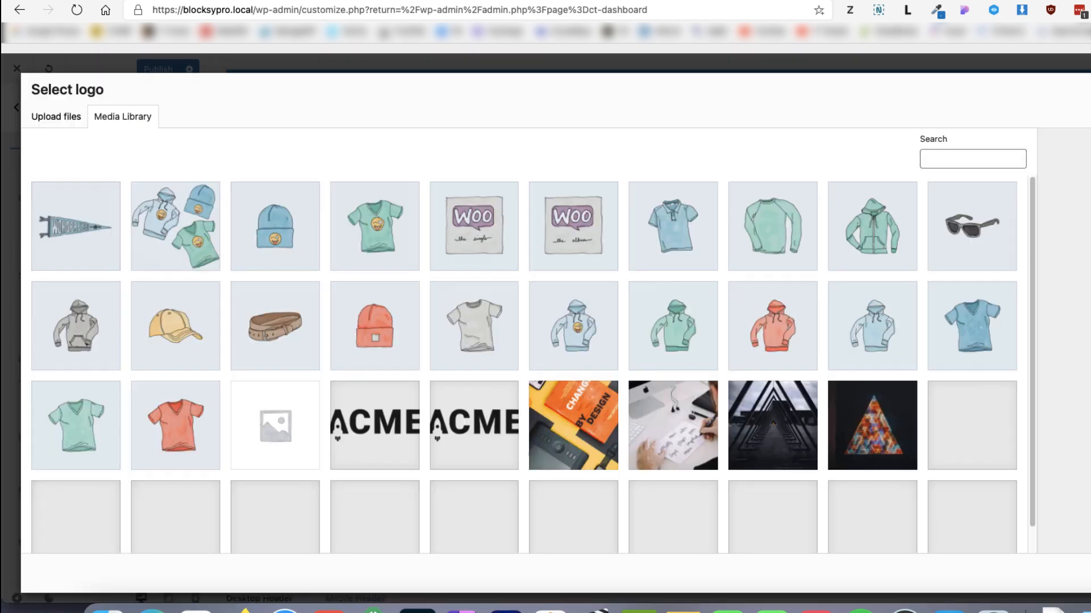
drag(1080, 341, 523, 368)
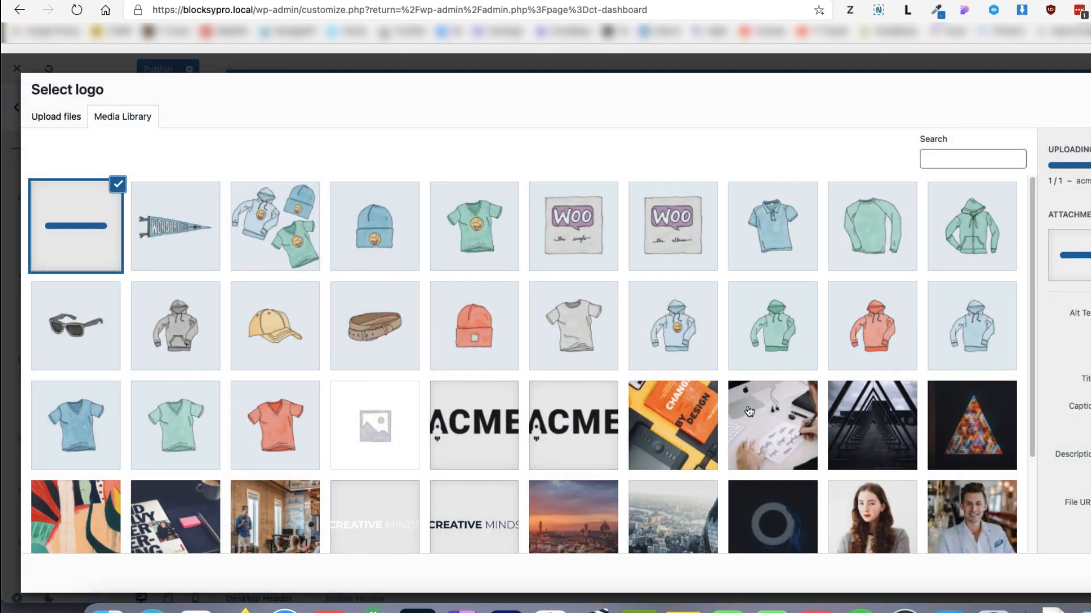
click(1090, 574)
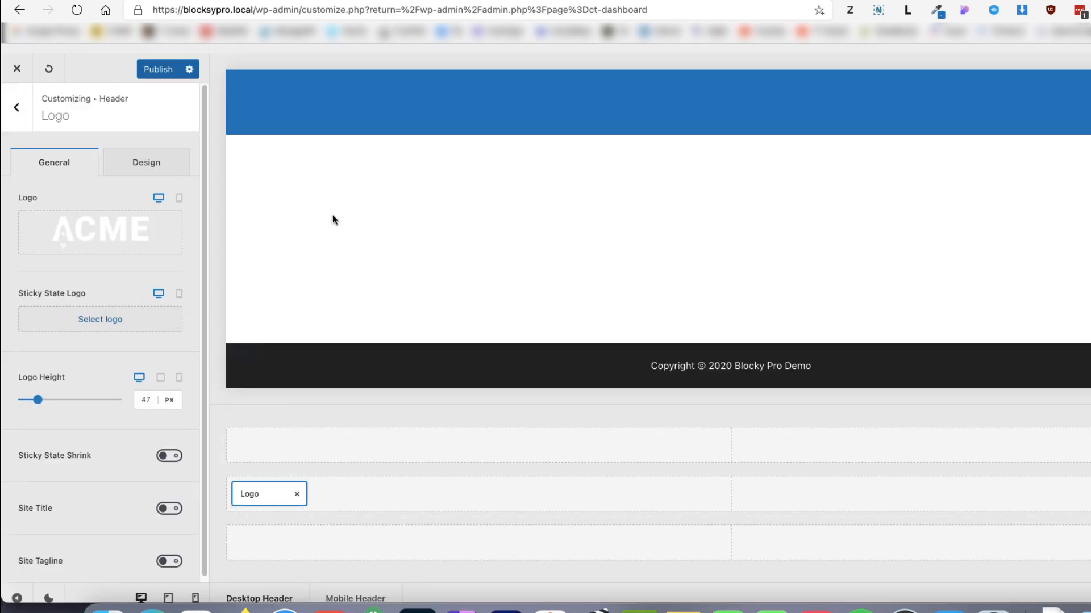
click(153, 70)
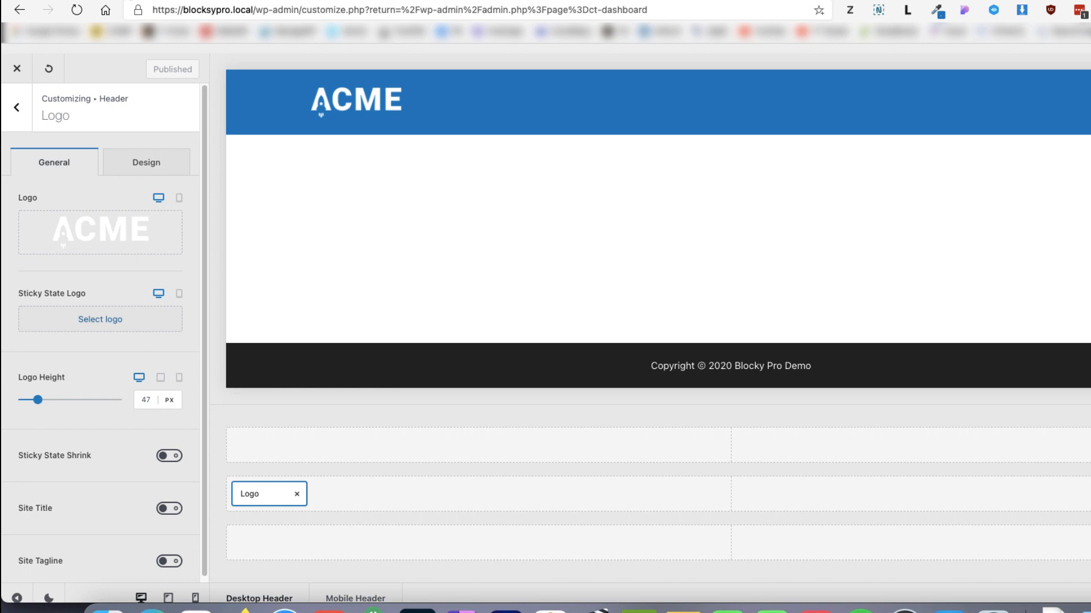
Step: Add the Search Box element to the header's Main Row beside the logo
click(16, 107)
scroll(72, 363, down, 9)
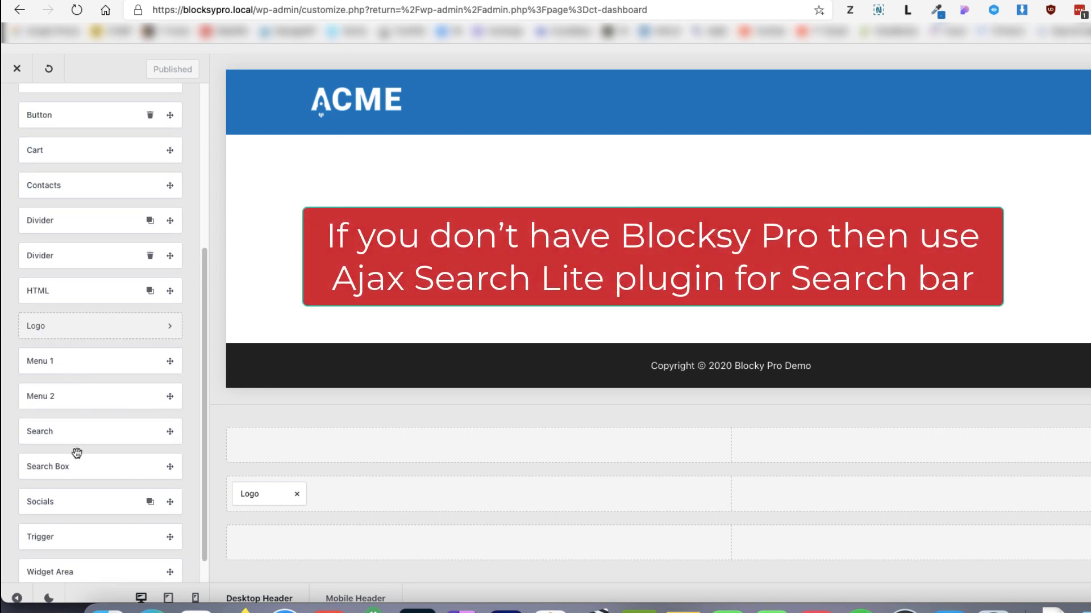
drag(66, 466, 440, 507)
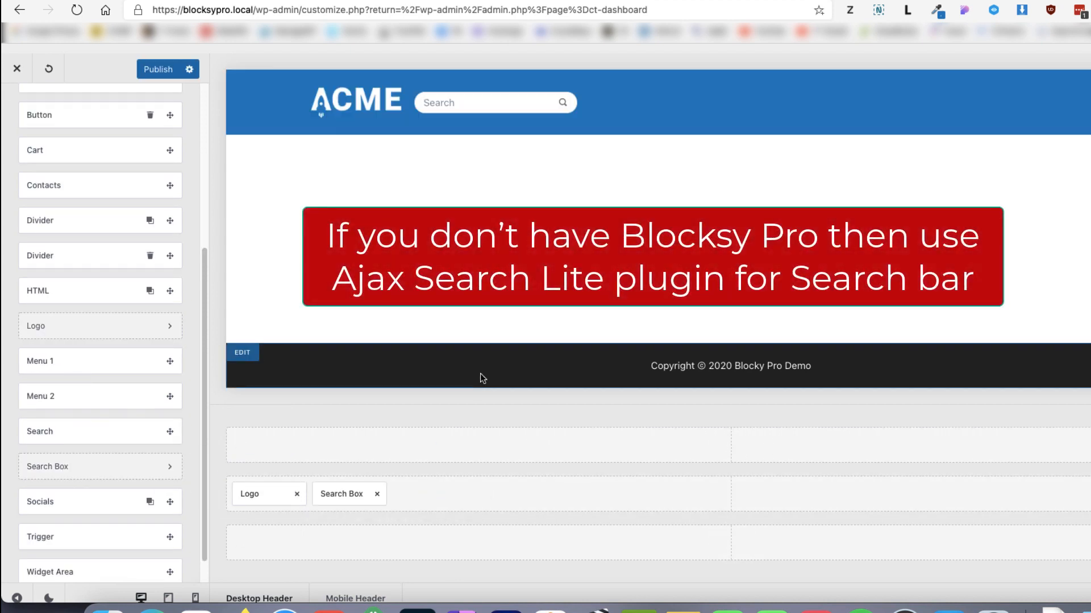
Step: Try the Search Box in the middle column of the Main Row and return it beside the logo
drag(343, 494, 747, 497)
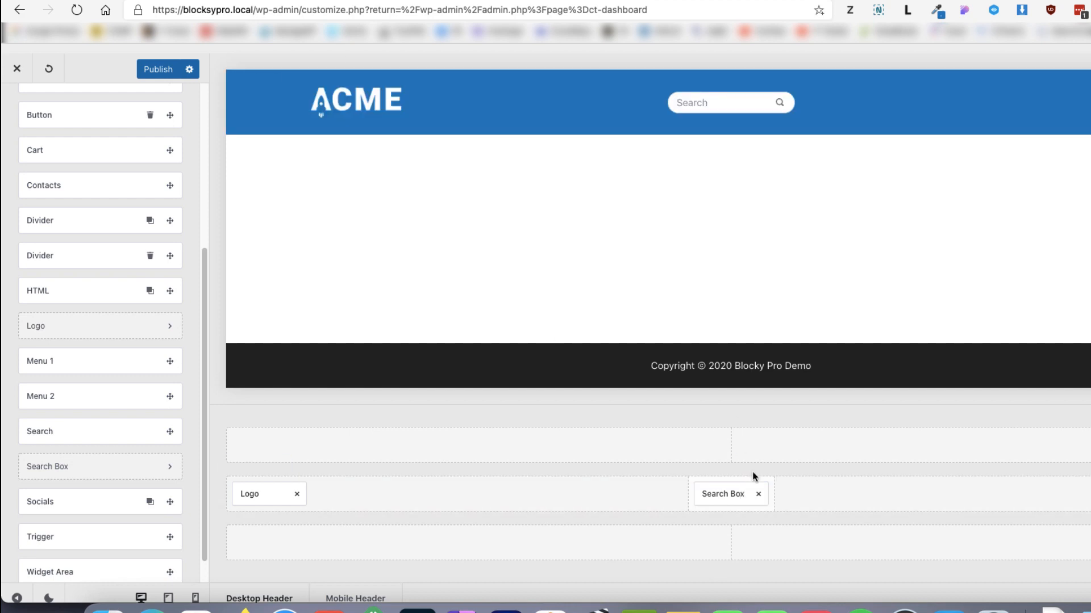
drag(710, 494, 653, 504)
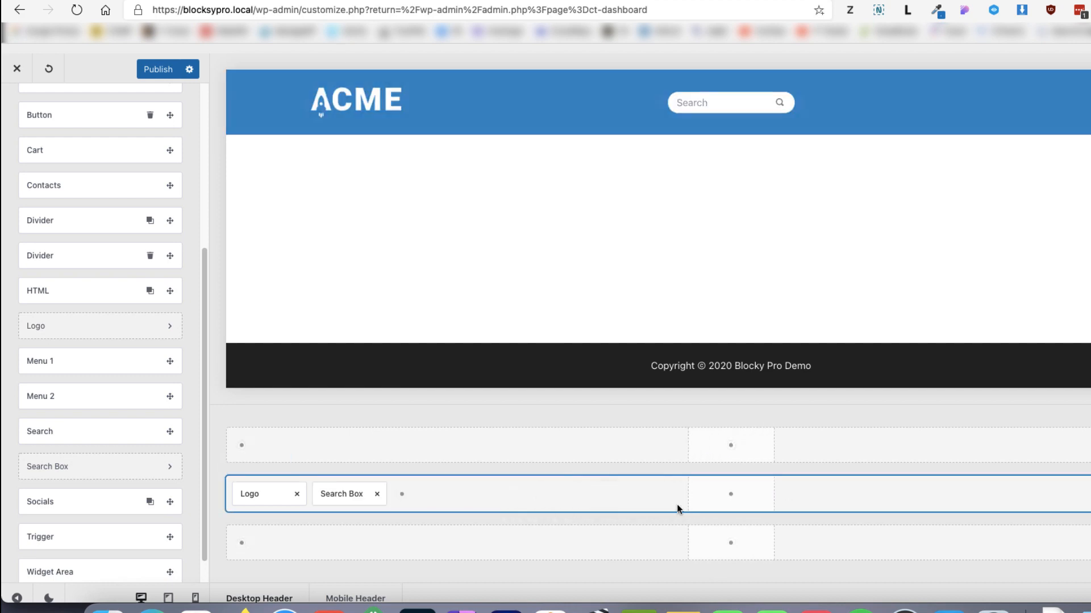
Step: Add a Divider element between the Logo and the Search Box in the header's Main Row
click(347, 494)
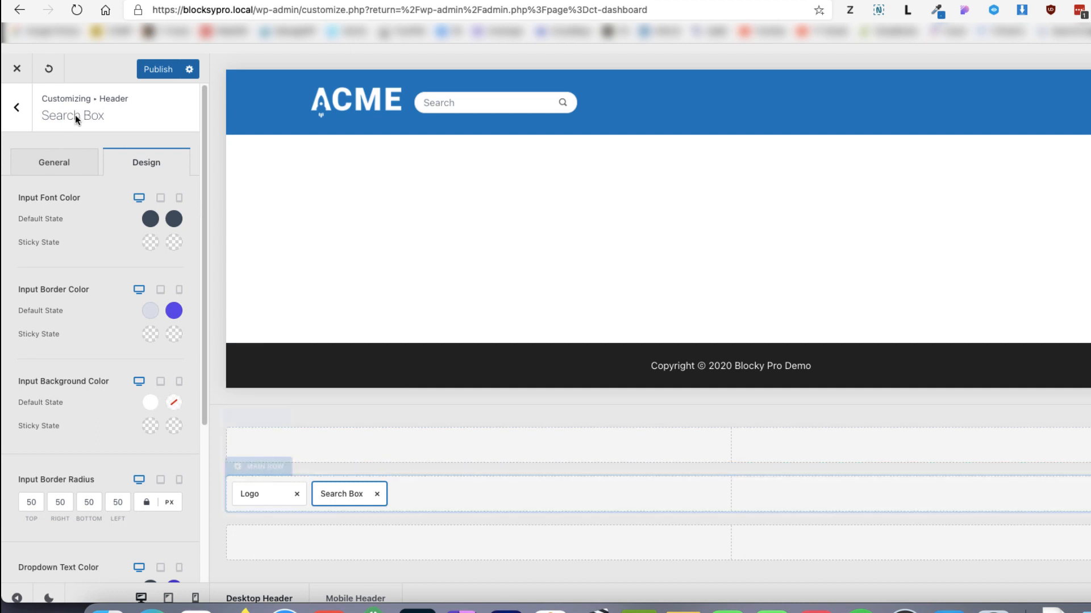
click(16, 107)
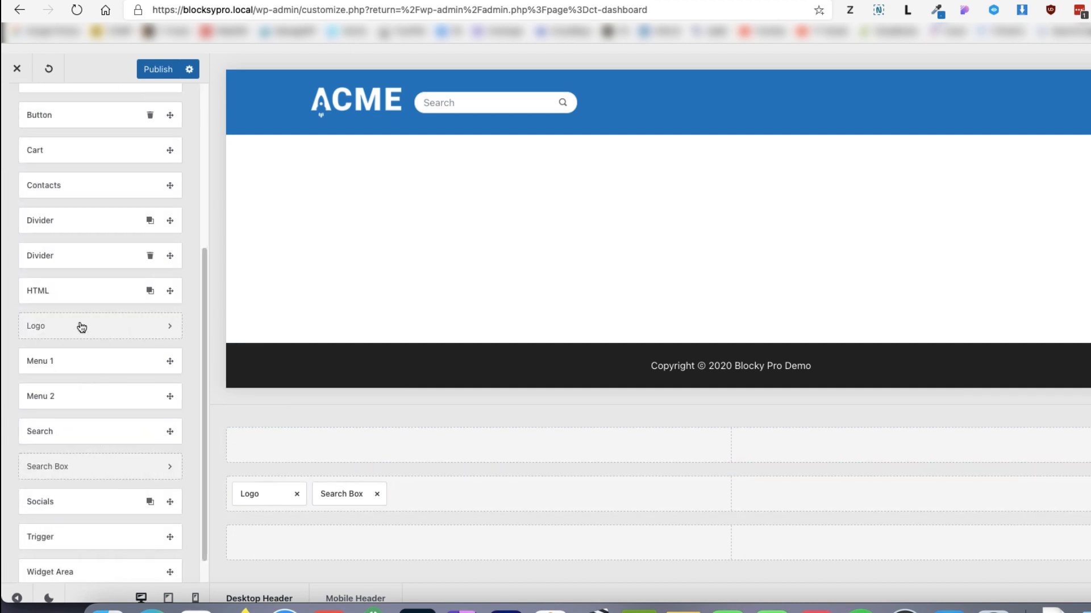
scroll(79, 318, up, 4)
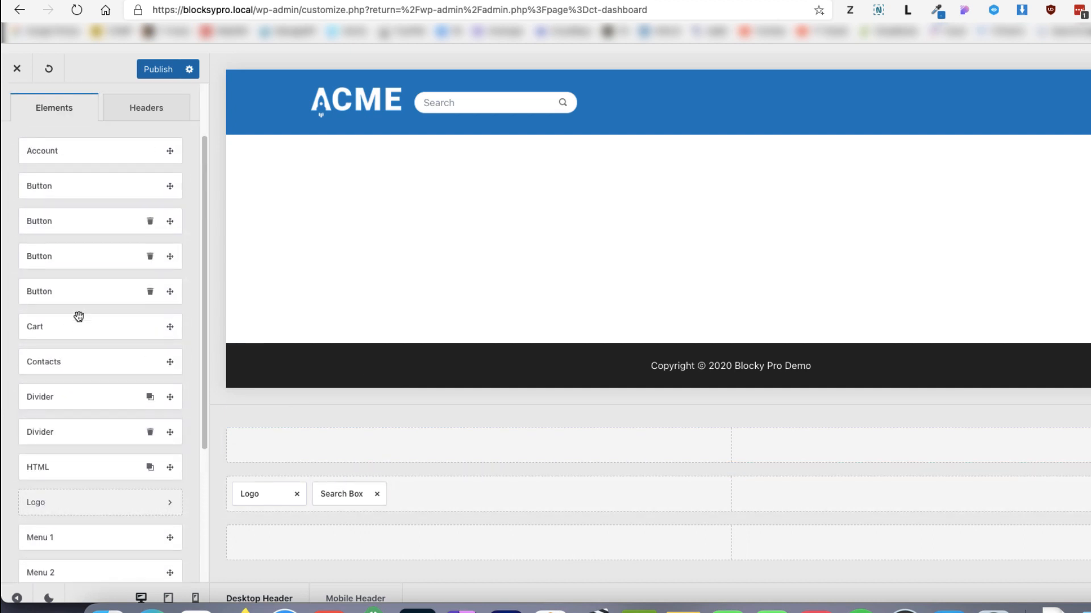
drag(86, 397, 389, 503)
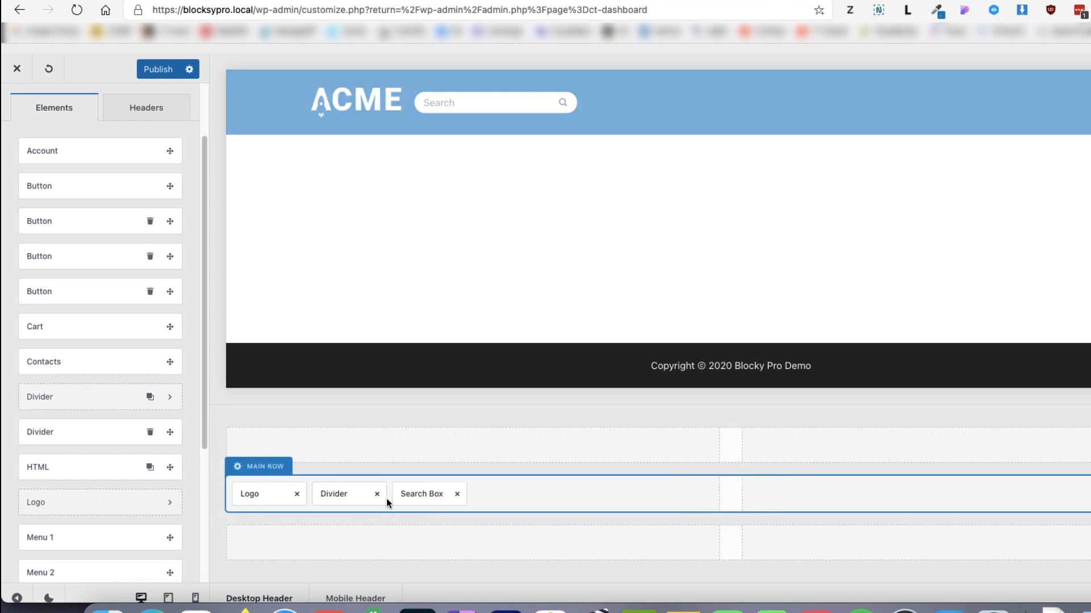
Step: Set the header divider's left and right margins to 50 px
click(341, 498)
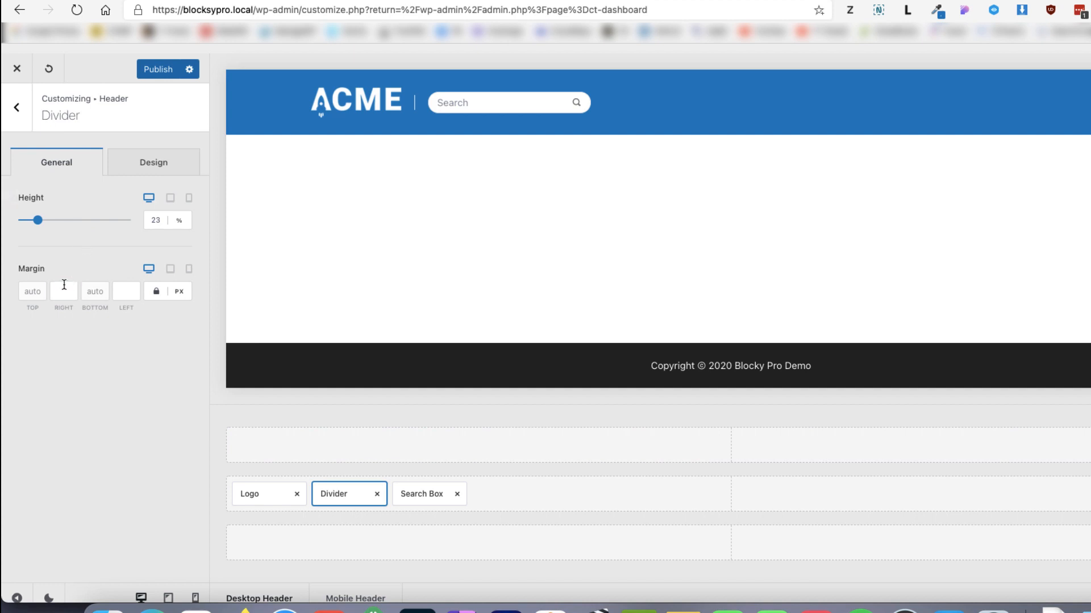
click(64, 285)
text(50)
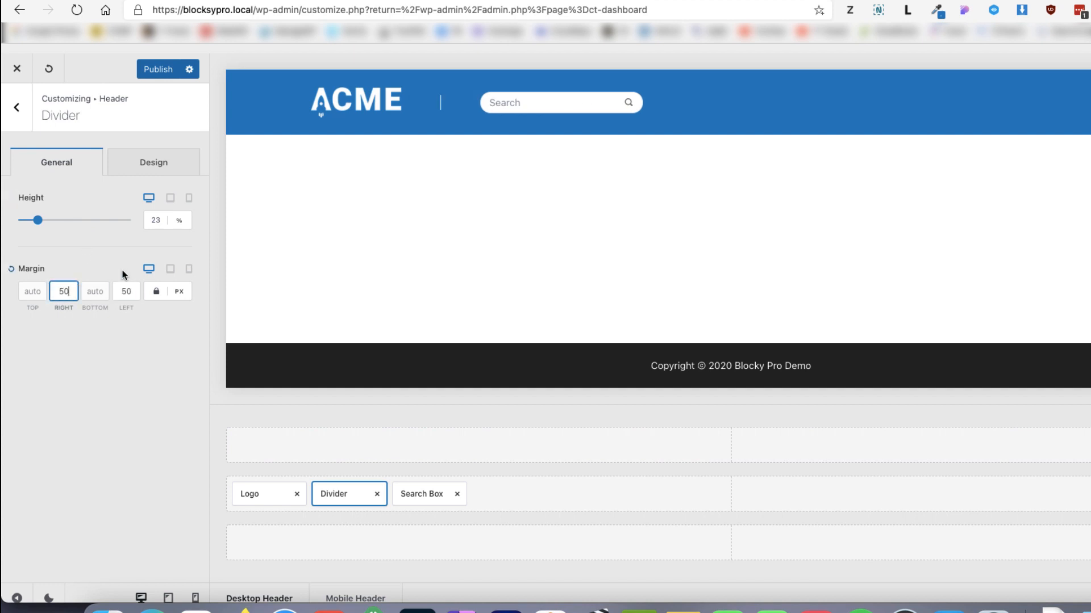
Step: Set the divider's default-state color to #0088cb so that it blends into the blue header
click(151, 159)
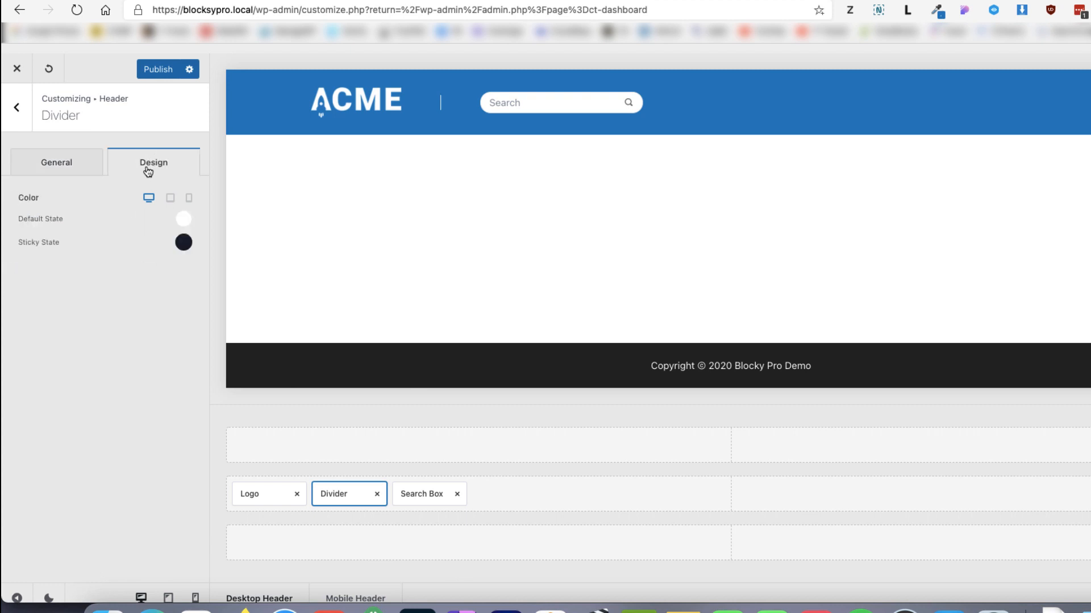
click(57, 166)
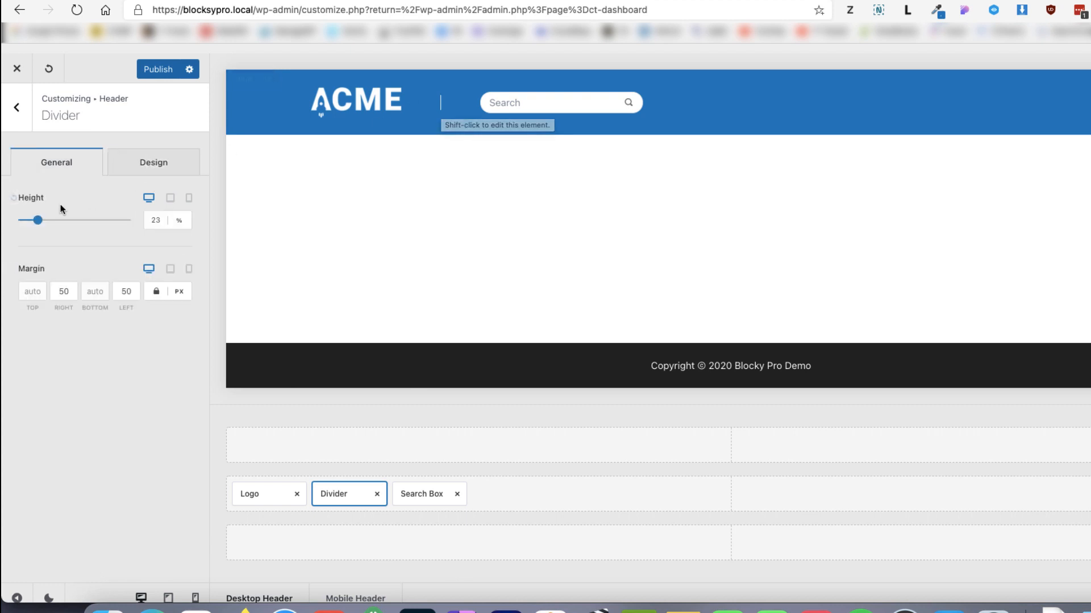
click(159, 168)
click(183, 219)
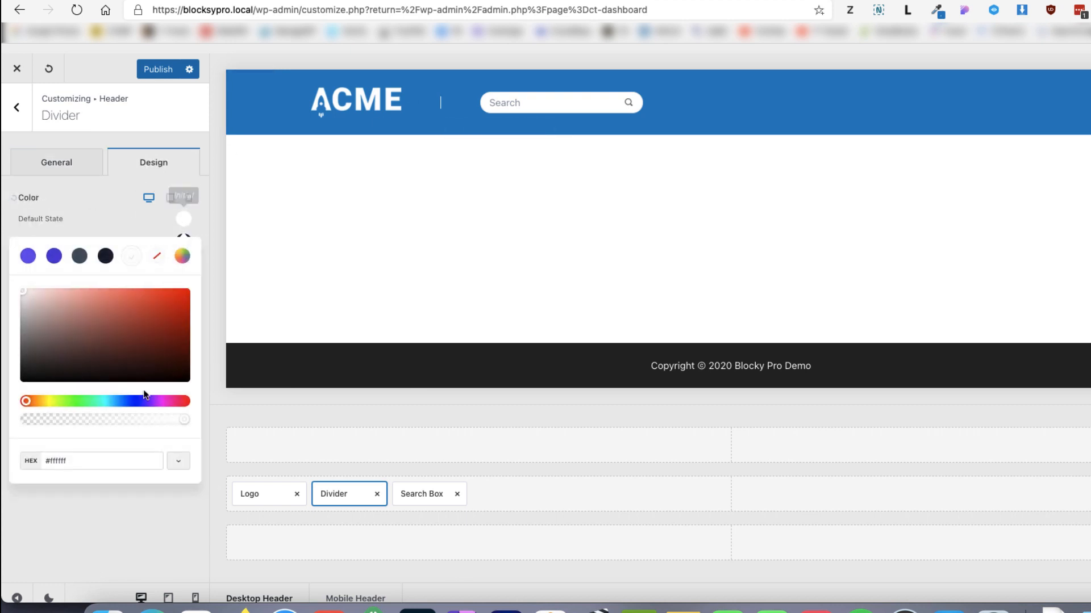
click(73, 460)
key(super+a)
text(#0088cb)
click(88, 516)
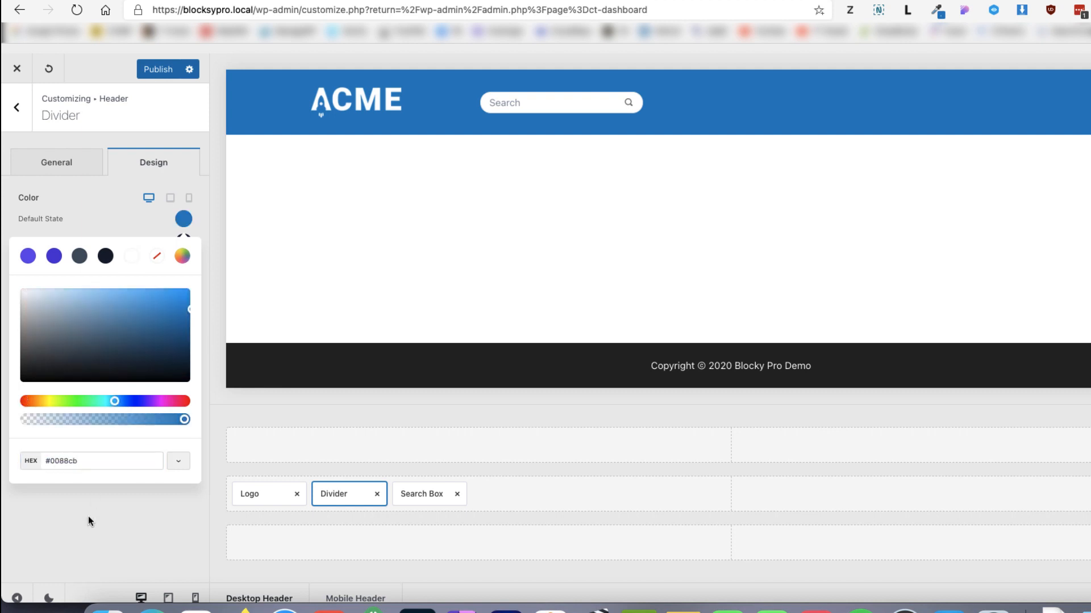
click(80, 518)
Step: Set the Search Box's maximum input width to 315 px
click(432, 494)
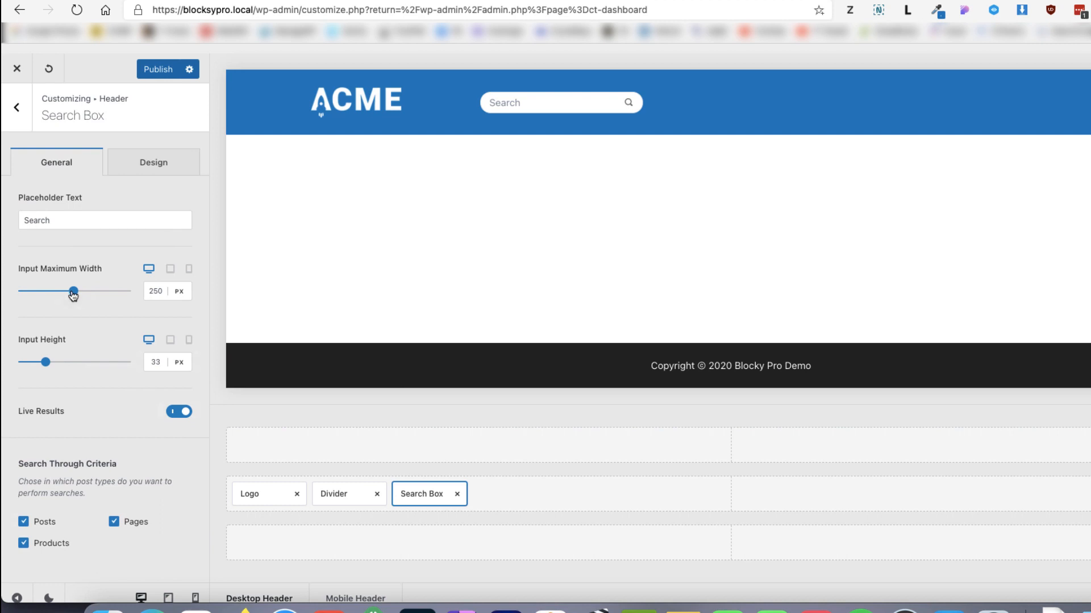
drag(73, 291, 87, 295)
click(160, 290)
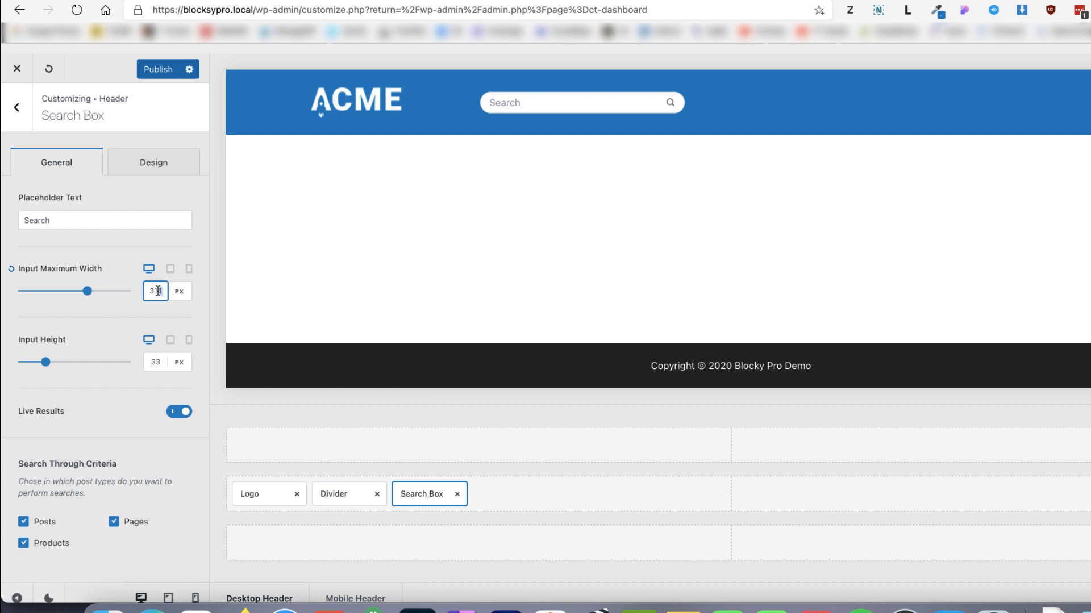
text(5)
click(105, 316)
Step: Set the Search Box's input height to 40 px and limit its search criteria to Products only
drag(46, 365, 57, 365)
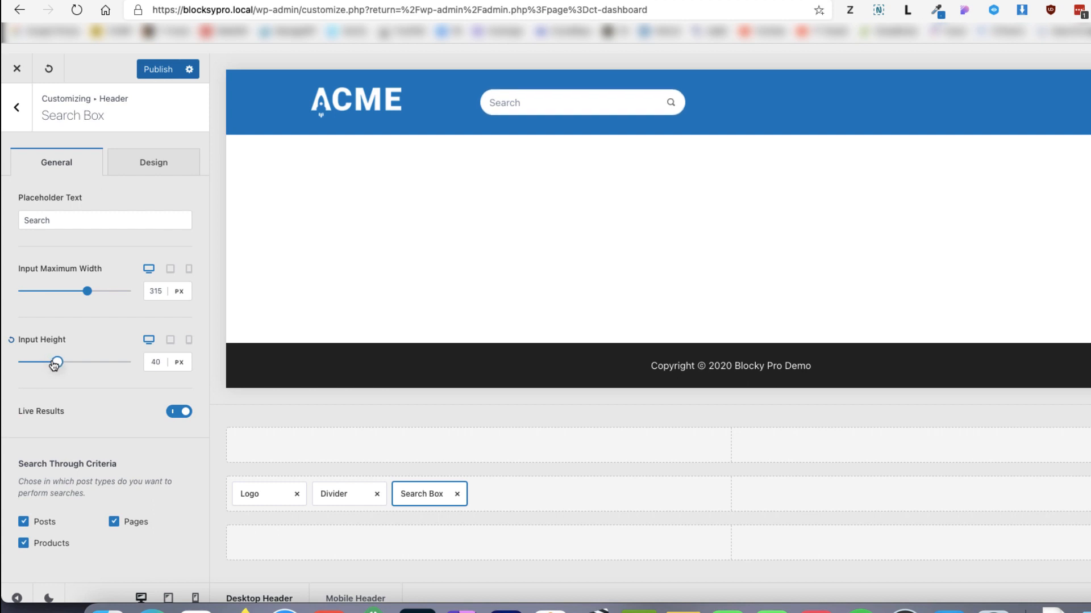
click(25, 524)
click(114, 524)
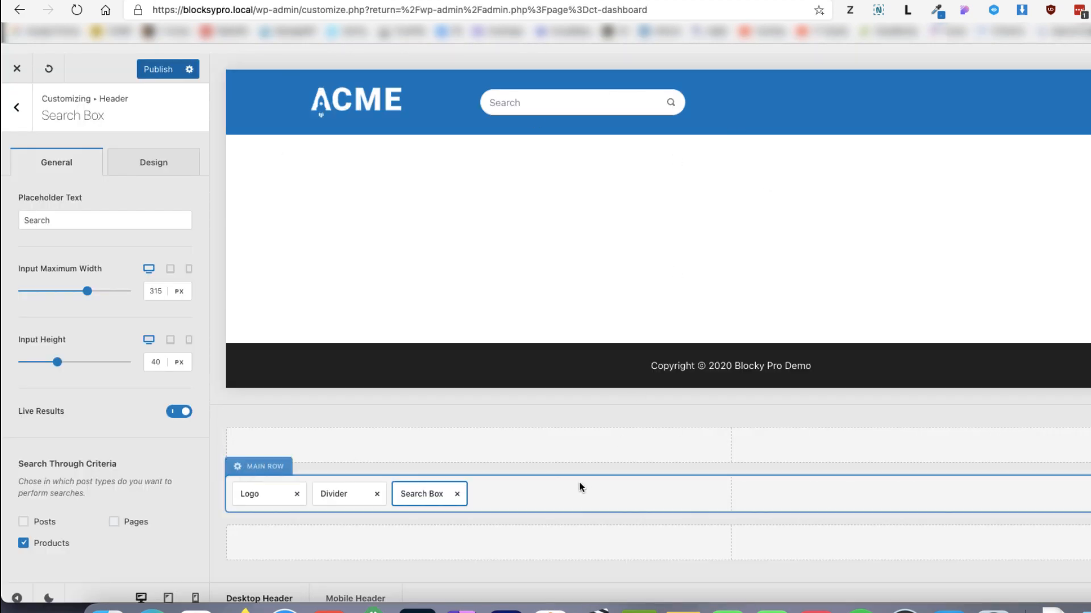
Step: Add the Contacts element after the Search Box in the Main Row and remove its Mobile and Address entries
click(580, 487)
drag(86, 362, 551, 496)
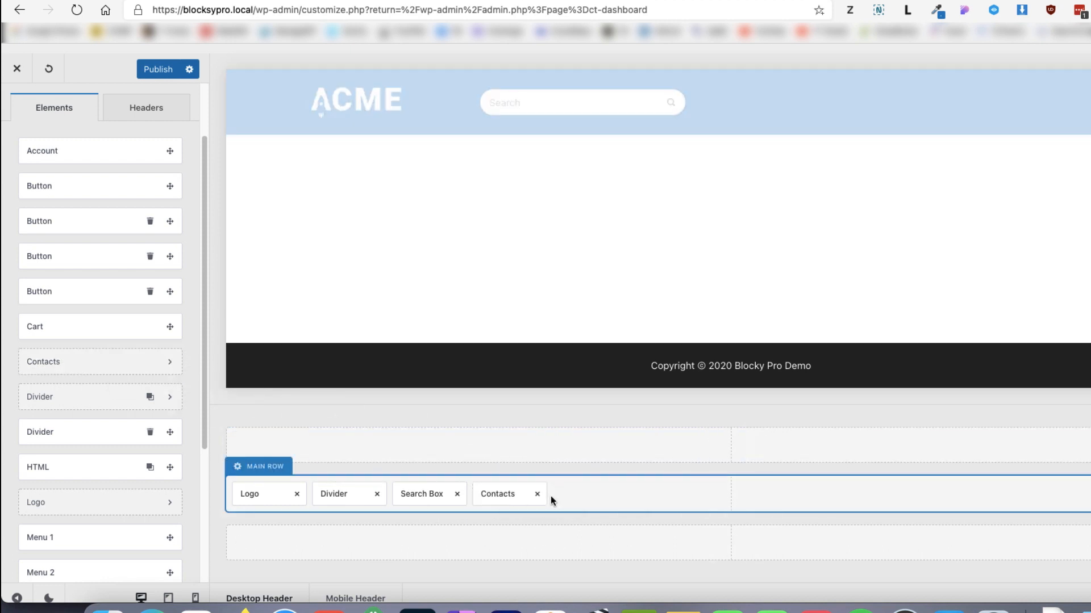
click(520, 493)
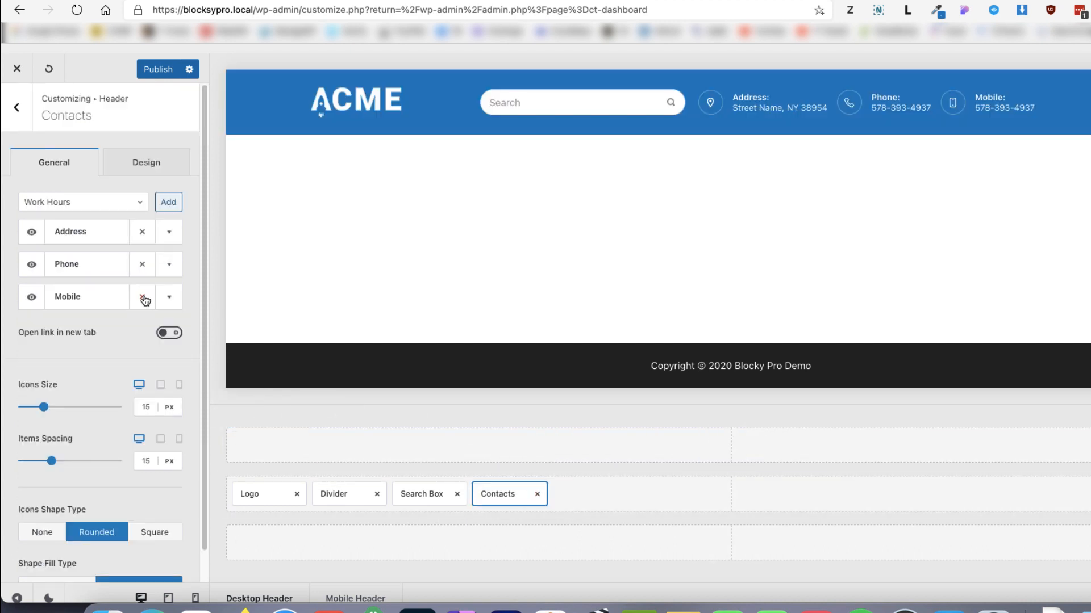
click(152, 297)
click(151, 233)
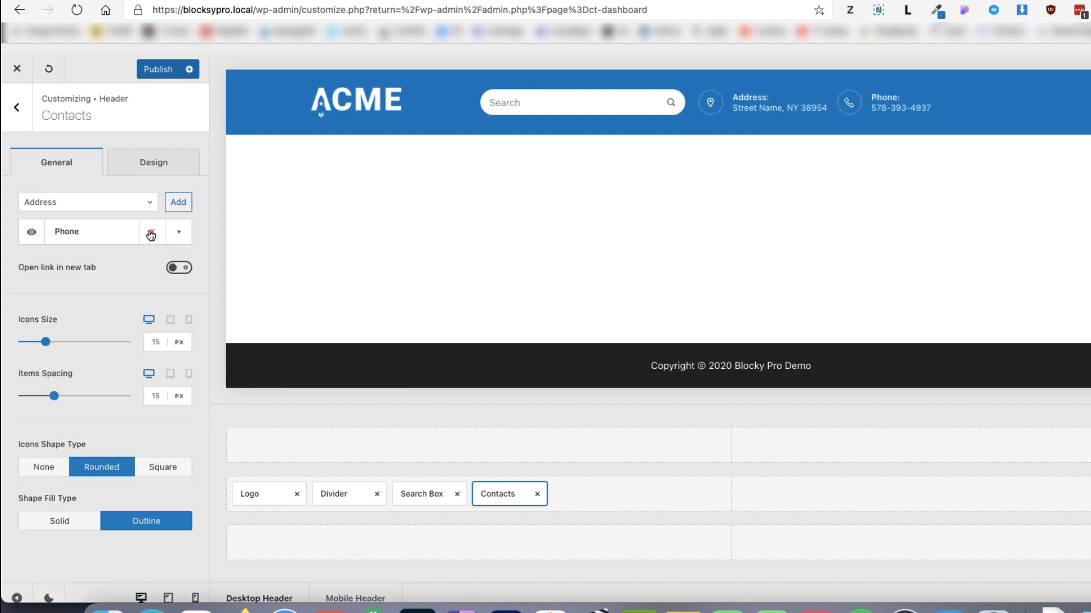
Step: Change the title of the Contacts element's Phone entry to "Call us:"
click(180, 231)
click(118, 269)
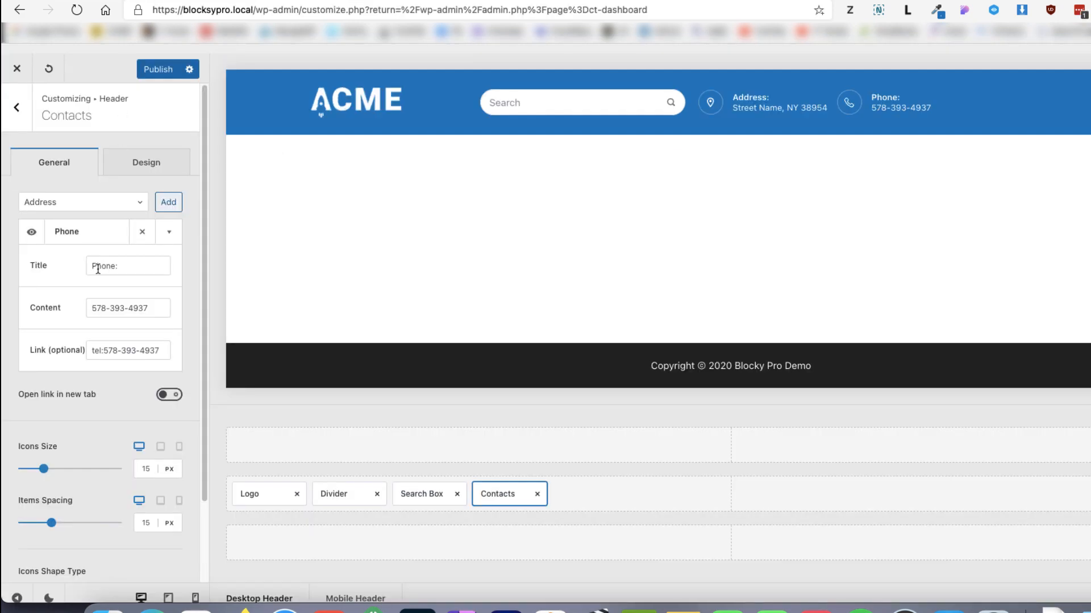
click(119, 264)
triple_click(119, 265)
text(Call us:)
click(103, 476)
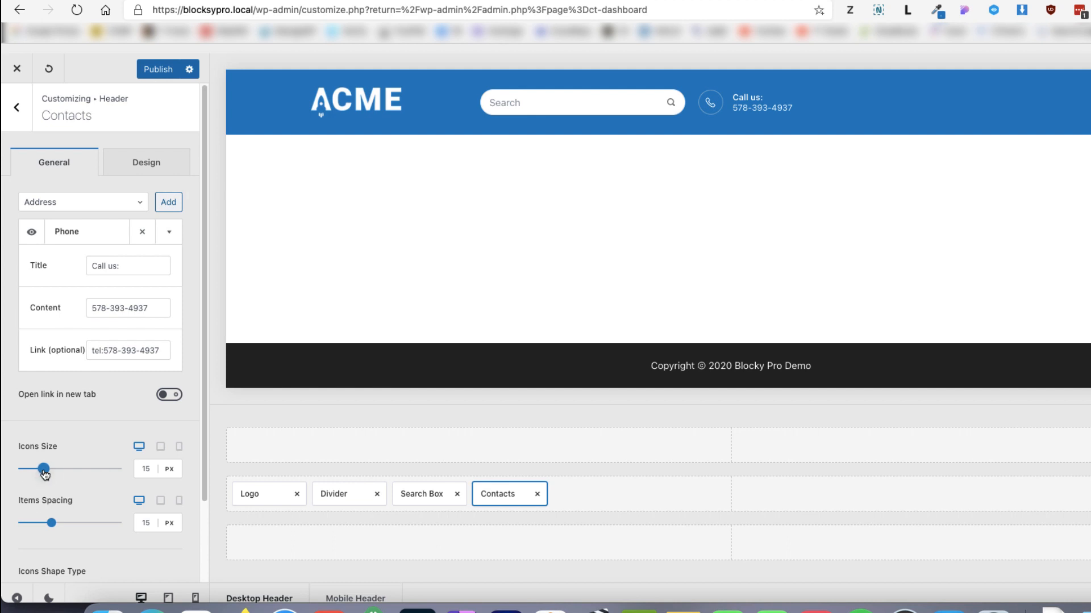
Step: Set the Contacts icon shape type to None and the icon size to 24 px
drag(44, 473, 46, 476)
scroll(84, 457, down, 3)
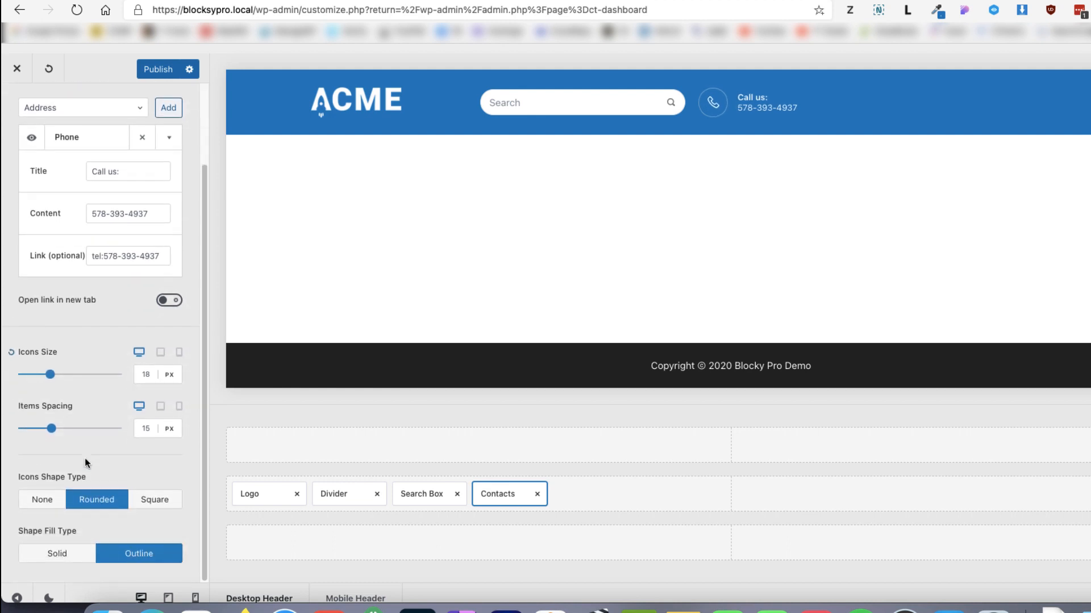
click(62, 557)
click(166, 556)
click(35, 500)
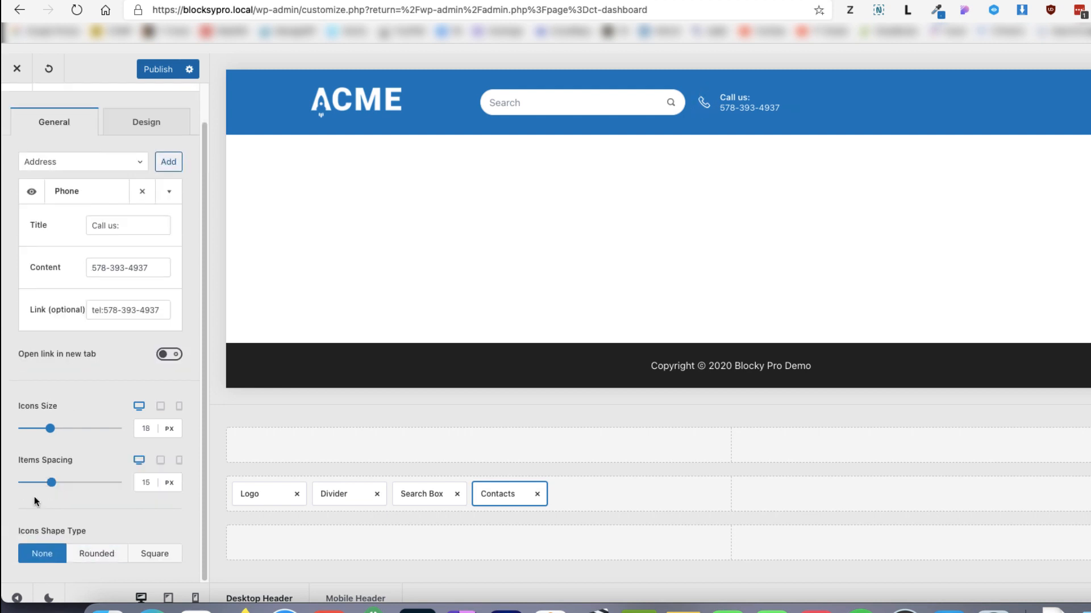
click(52, 430)
drag(52, 430, 60, 431)
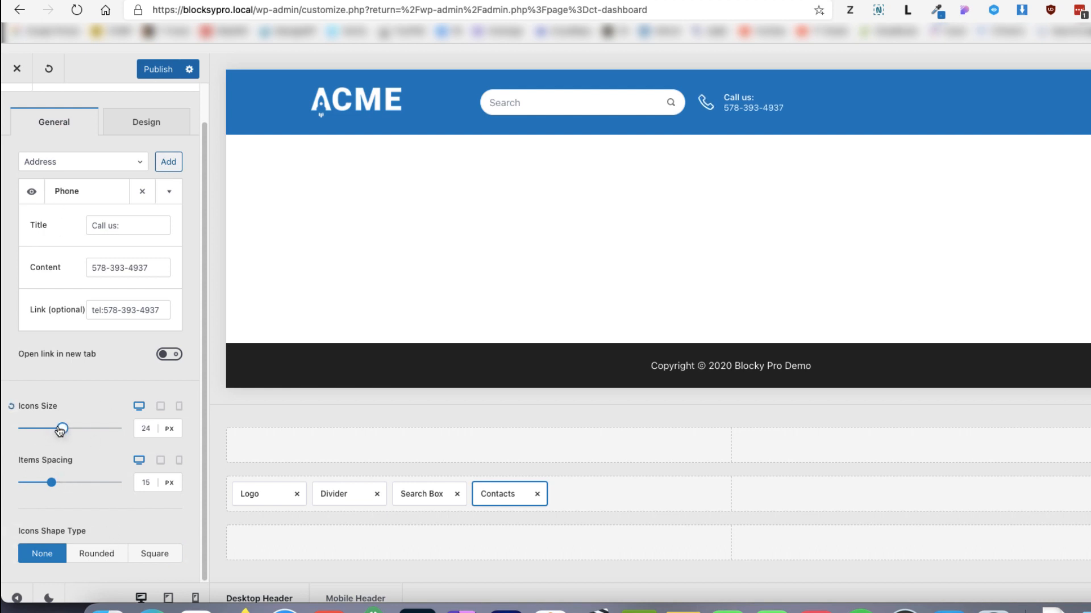
Step: Open the Contacts font settings and inspect the typography of the "Call us now" label in the Porto demo header
click(152, 116)
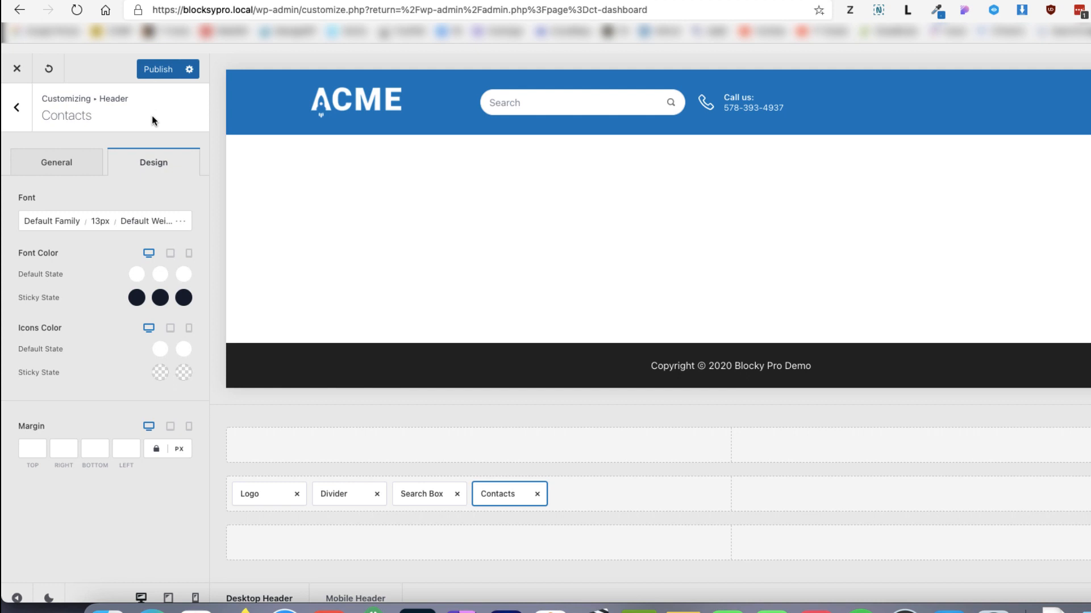
click(100, 226)
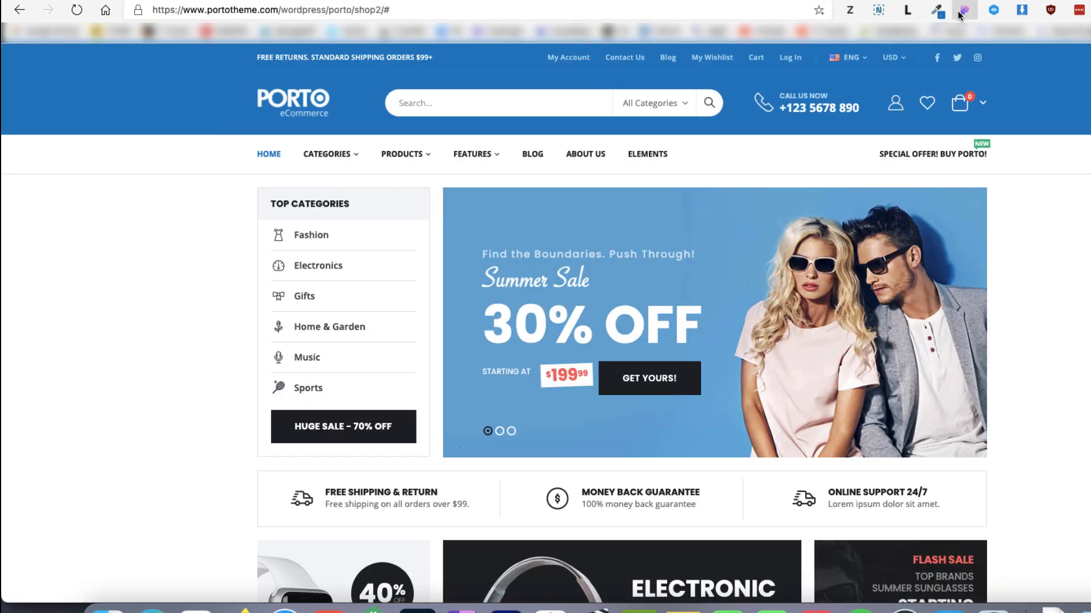
click(964, 11)
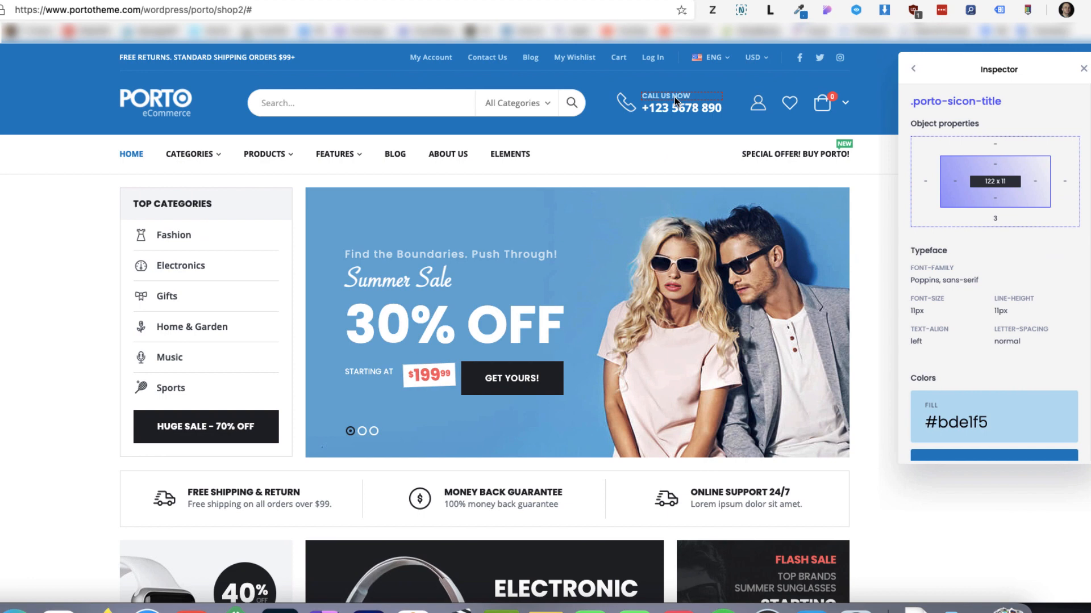
click(1051, 417)
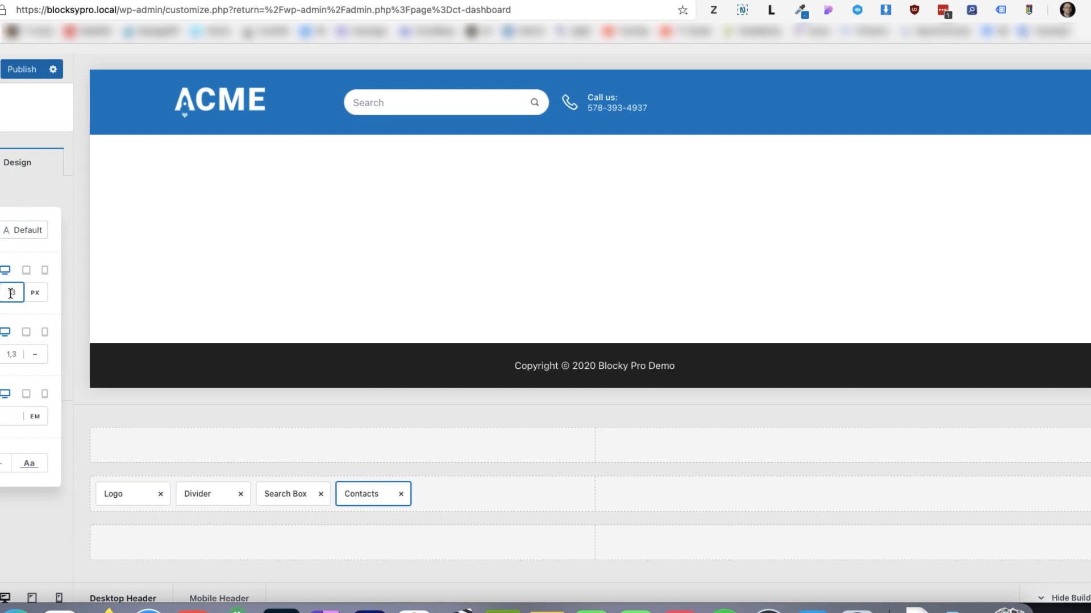
Step: Try a font size of 11 px for the Contacts text
drag(15, 293, 3, 293)
text(11)
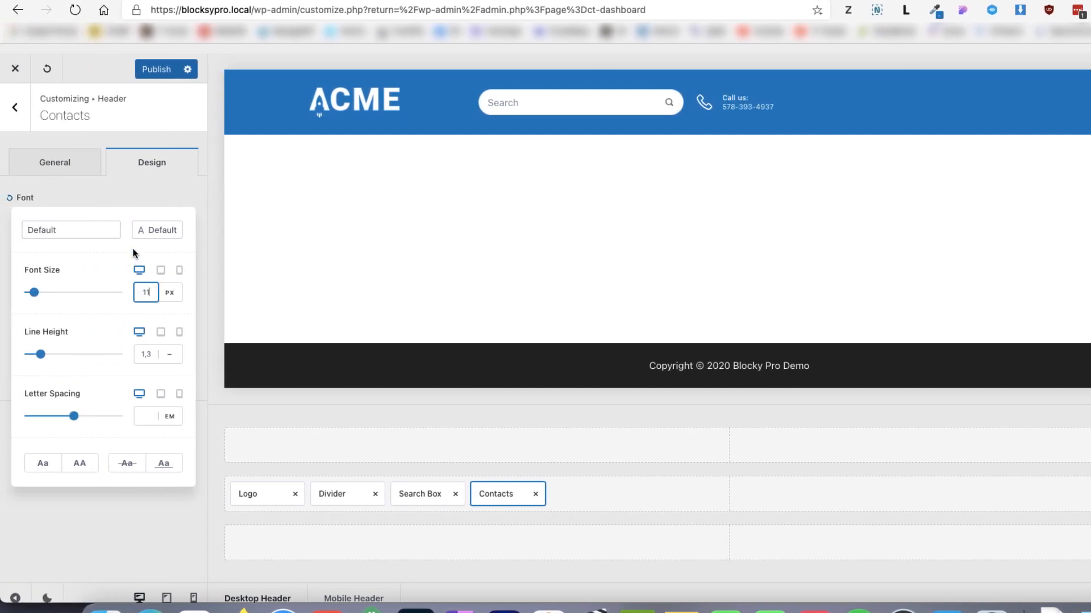
click(164, 195)
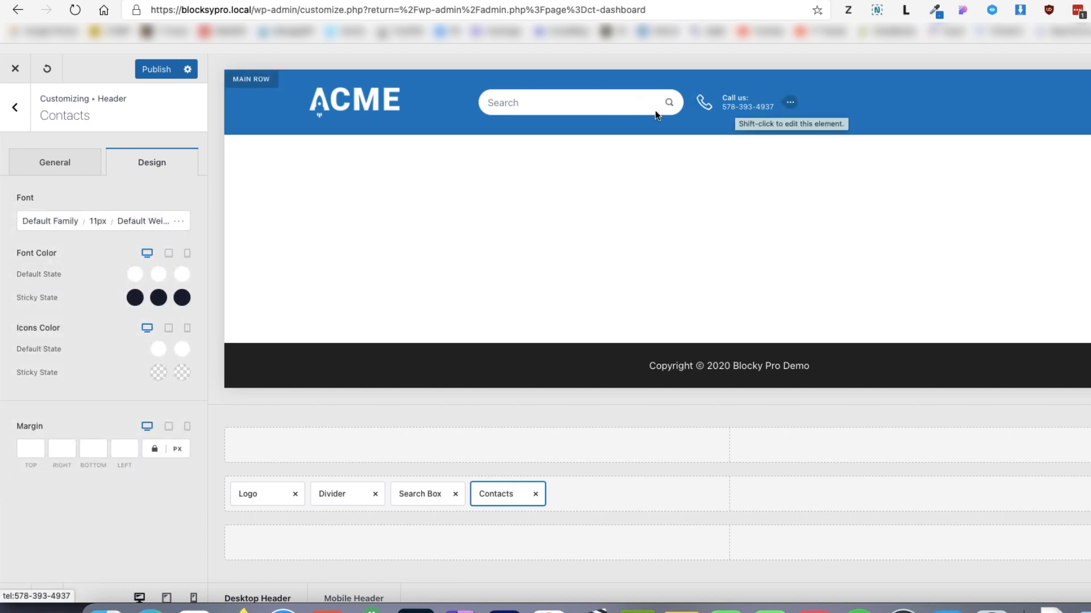
Step: Set the Contacts element's font size to 14 px
click(106, 226)
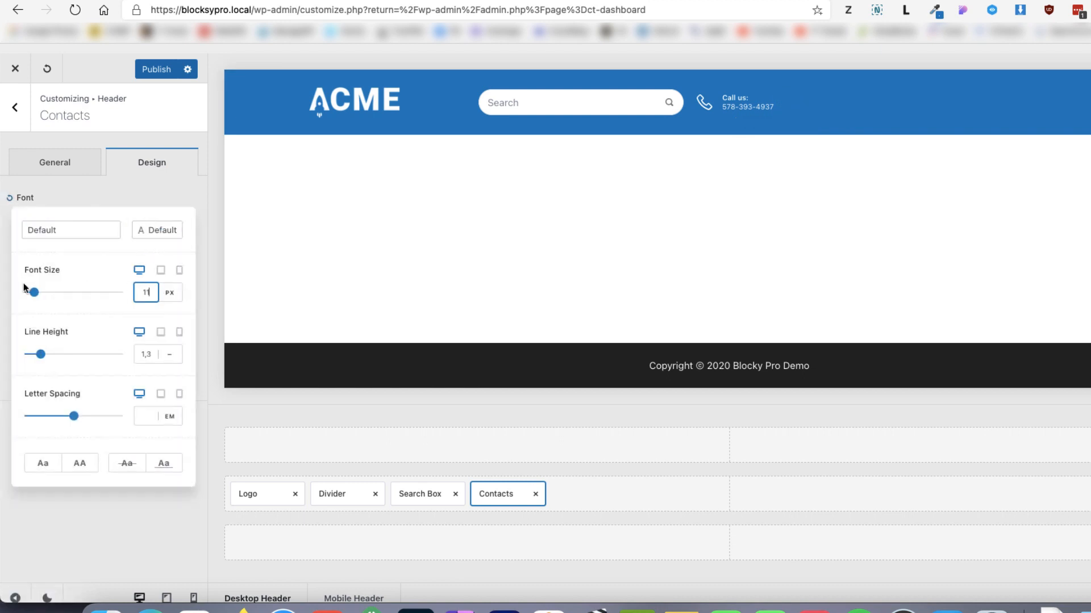
drag(34, 292, 32, 294)
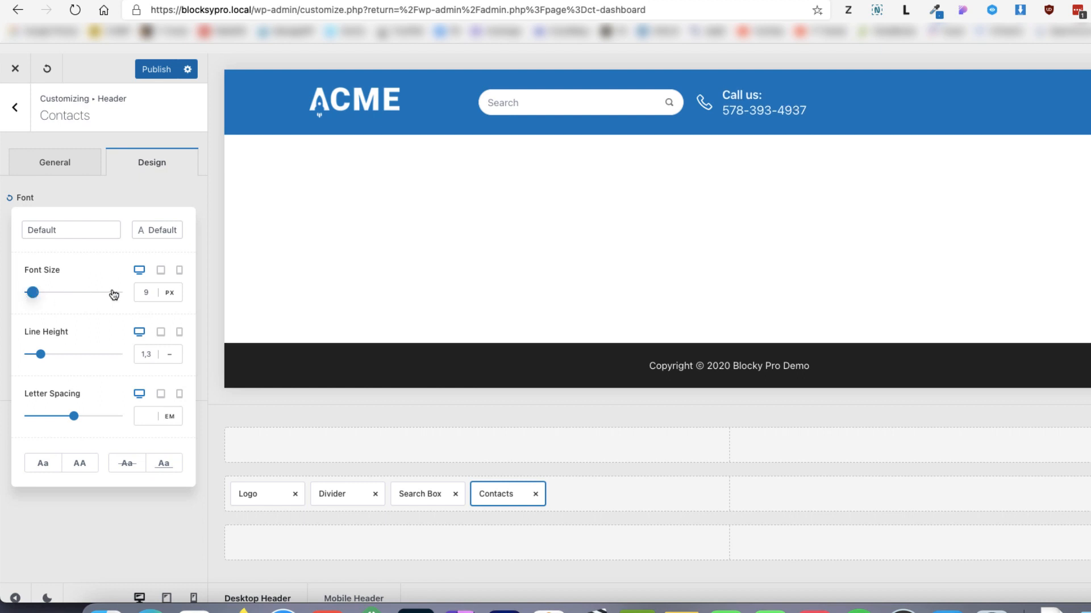
double_click(146, 292)
text(14)
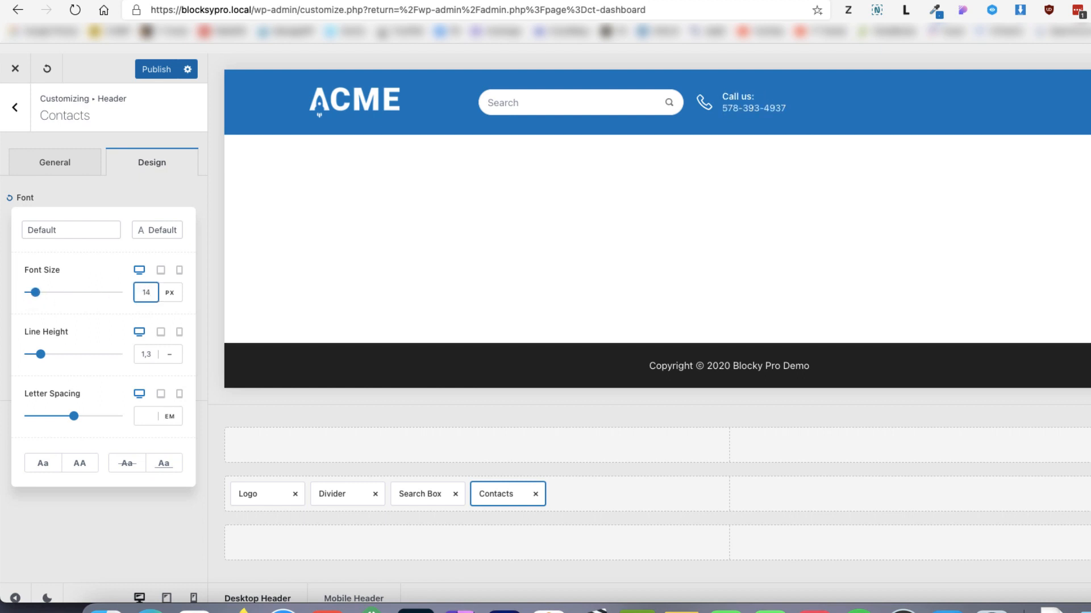
click(145, 503)
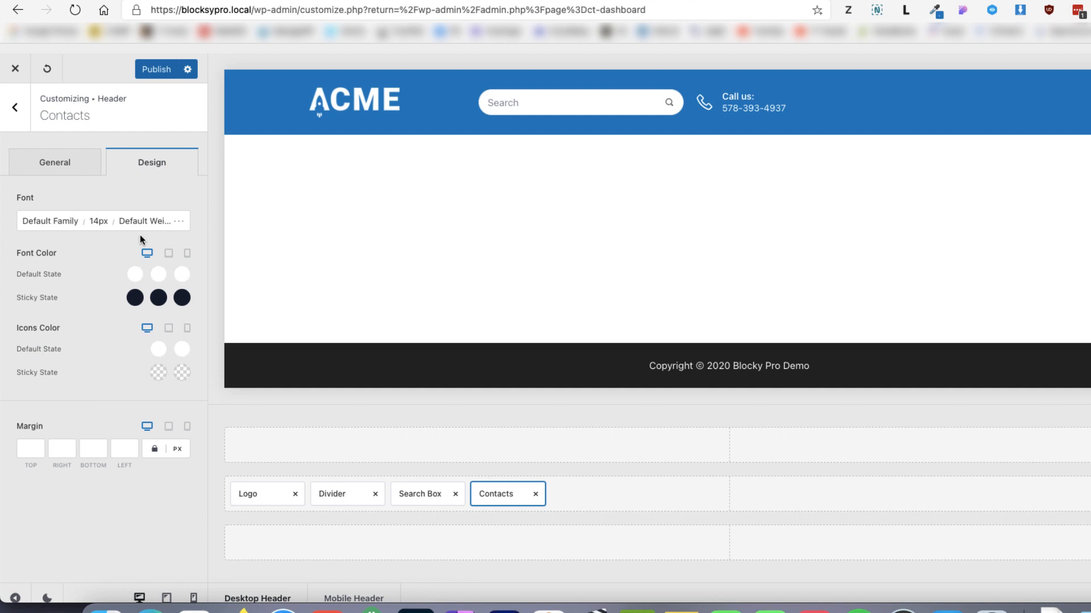
Step: Give the Contacts element a 40 px margin on the left side only and publish the header changes
click(126, 449)
text(40)
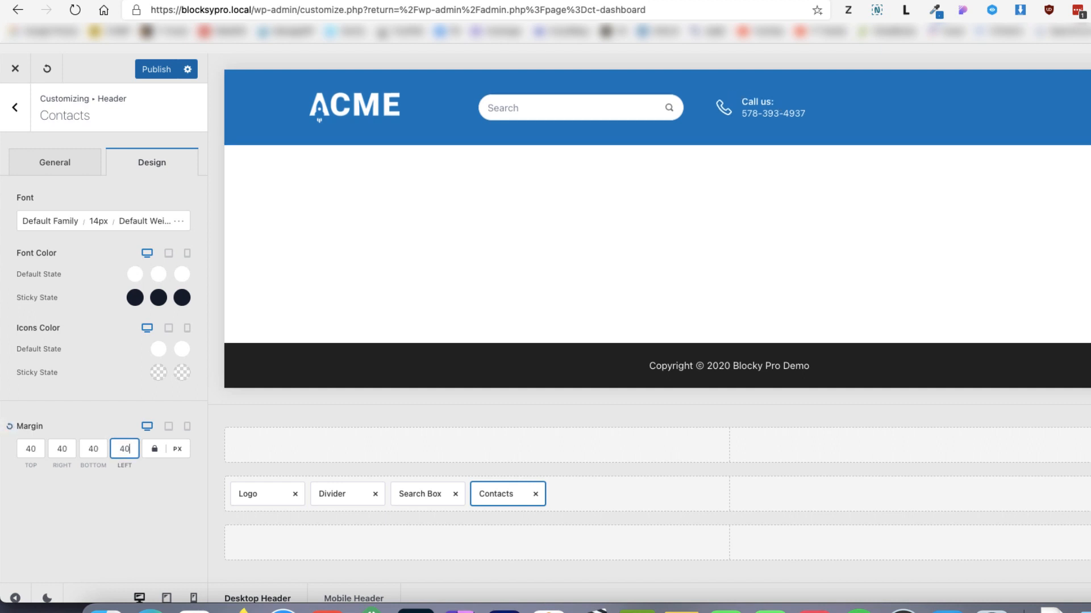
click(154, 449)
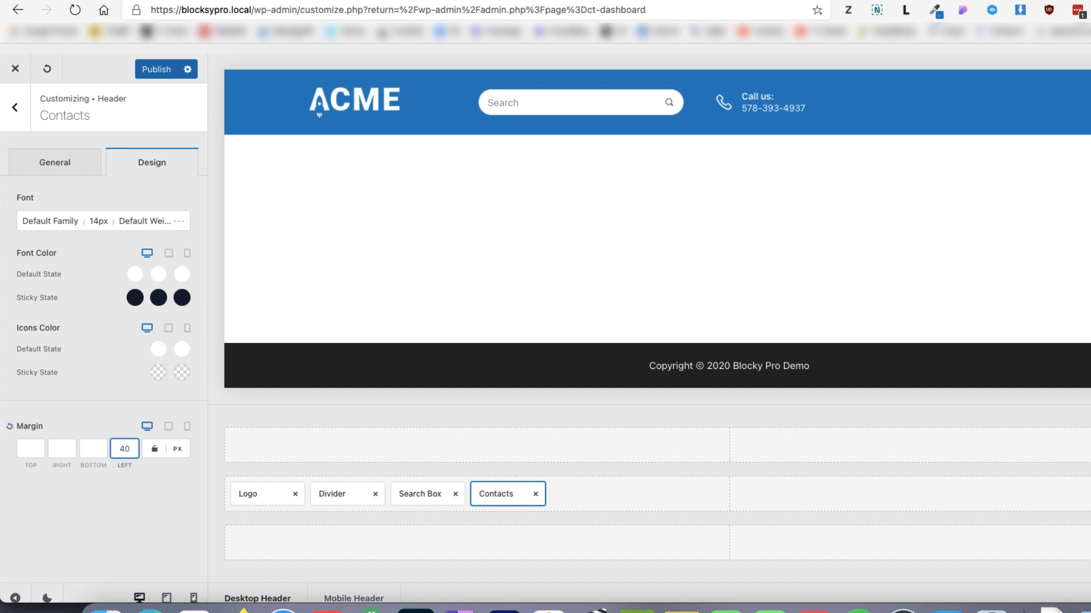
click(161, 74)
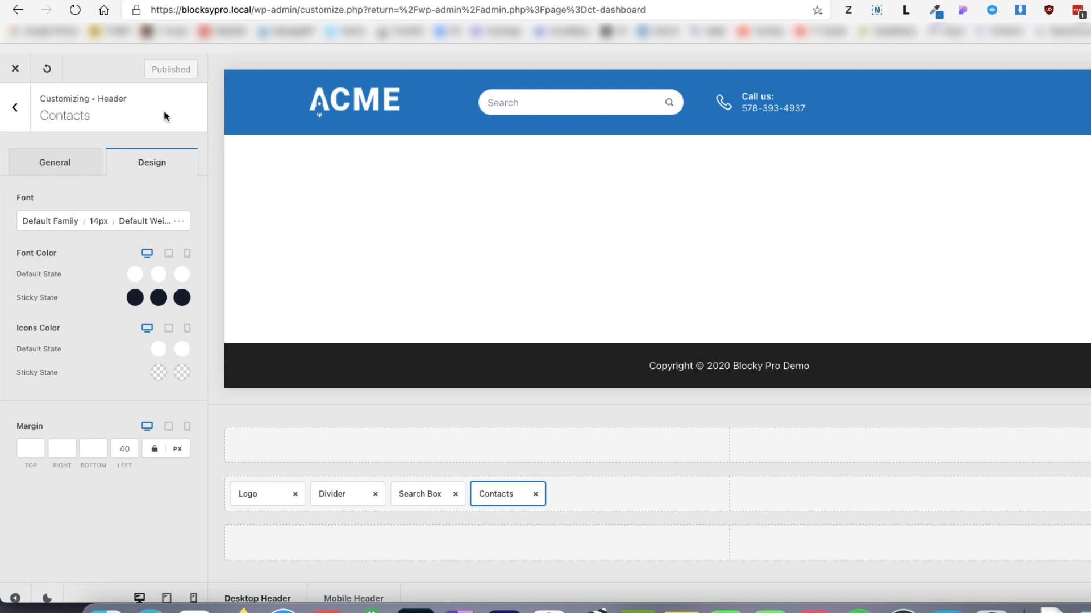
Step: Leave the Customizer and create a Blocksy content block of the custom content/hook type named "Menu contacts"
click(14, 69)
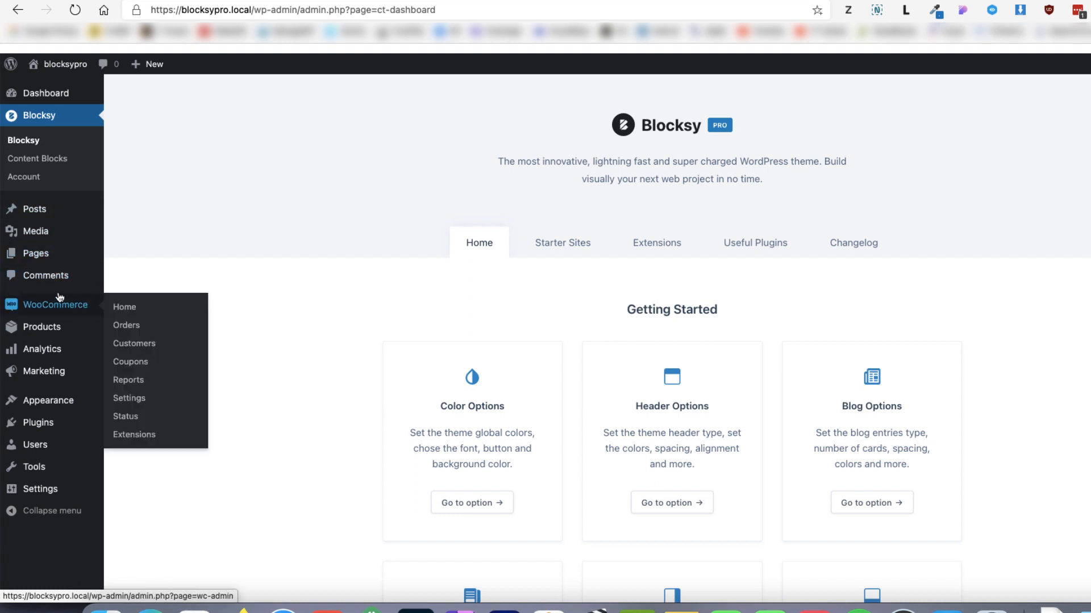
click(39, 160)
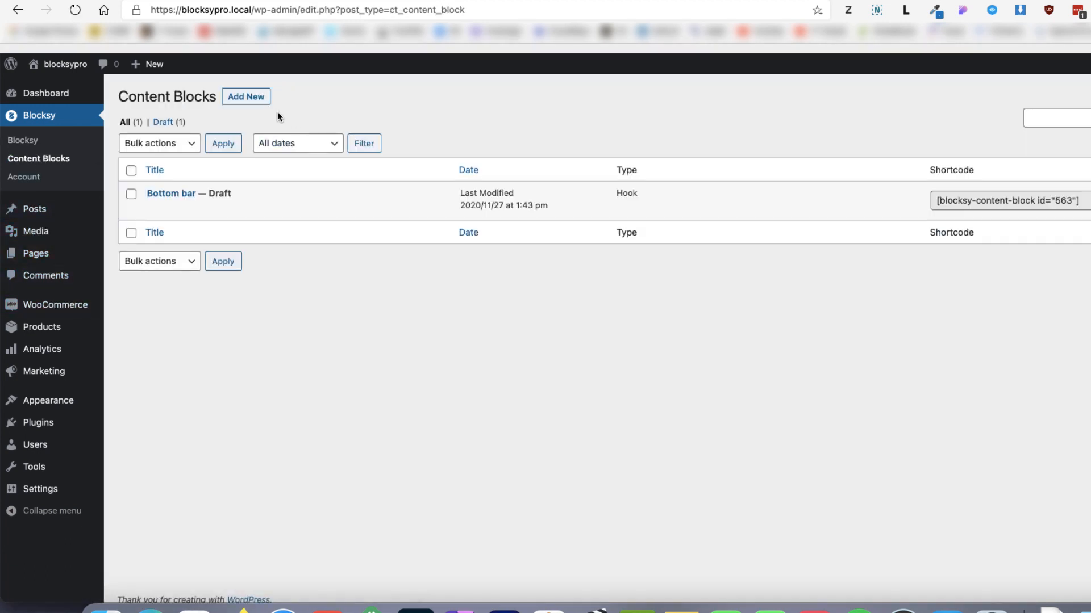
click(248, 99)
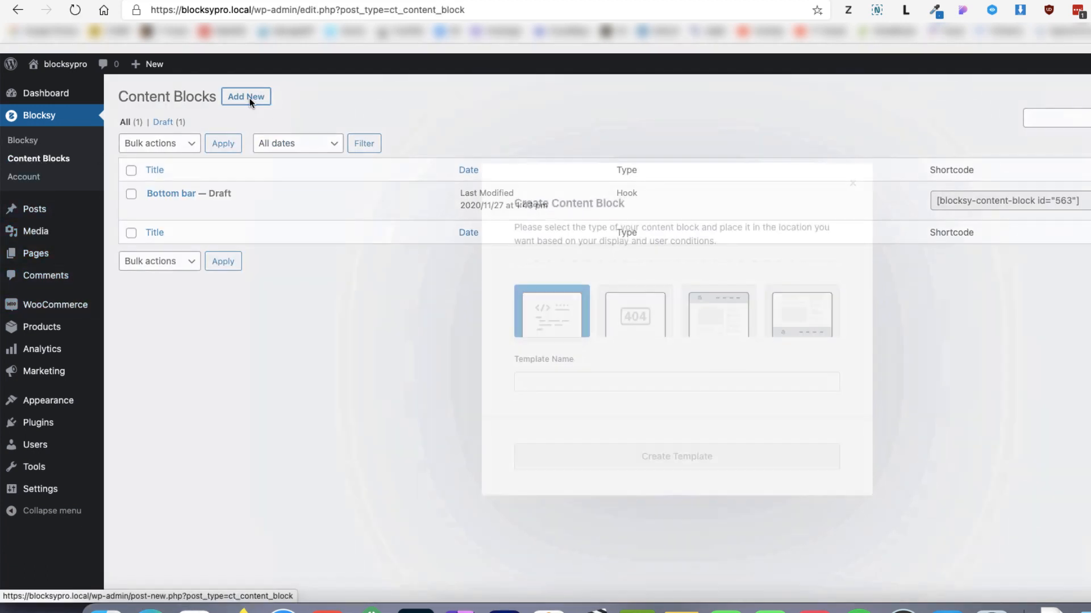
click(544, 383)
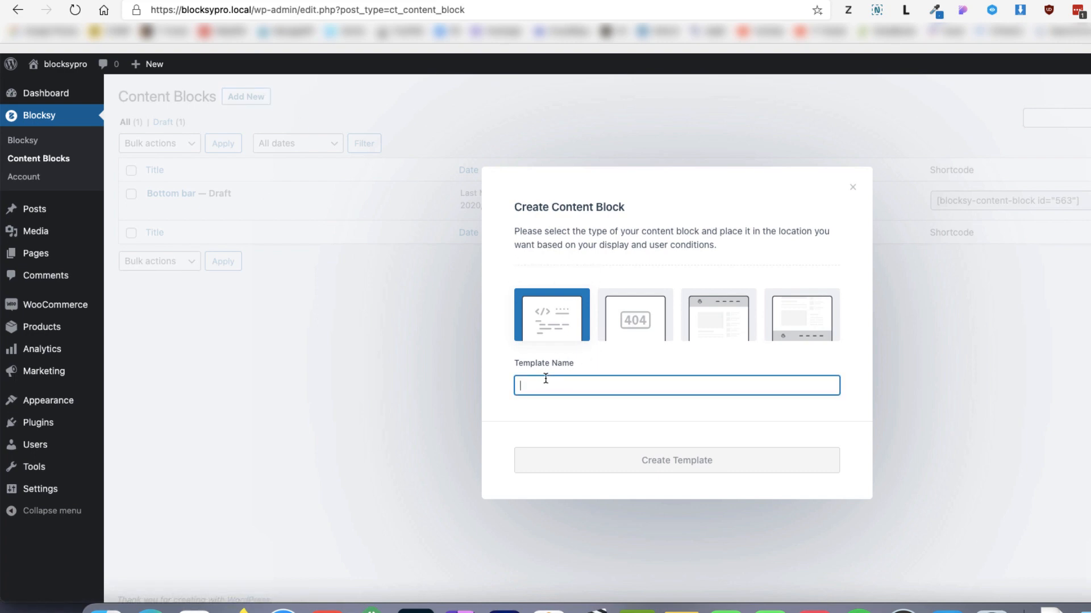
text(Menu contacts)
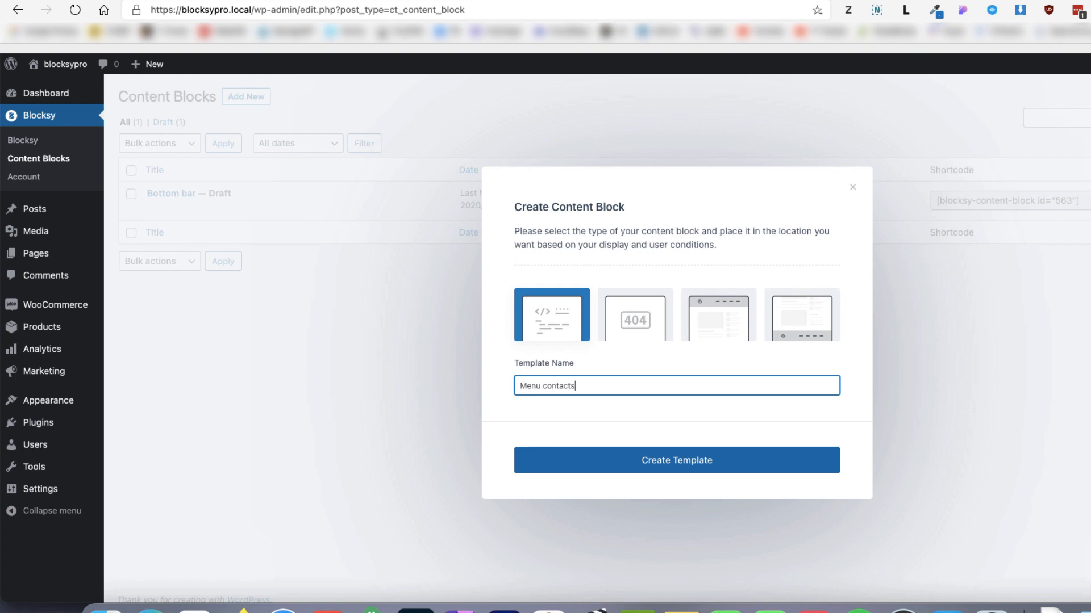
key(Return)
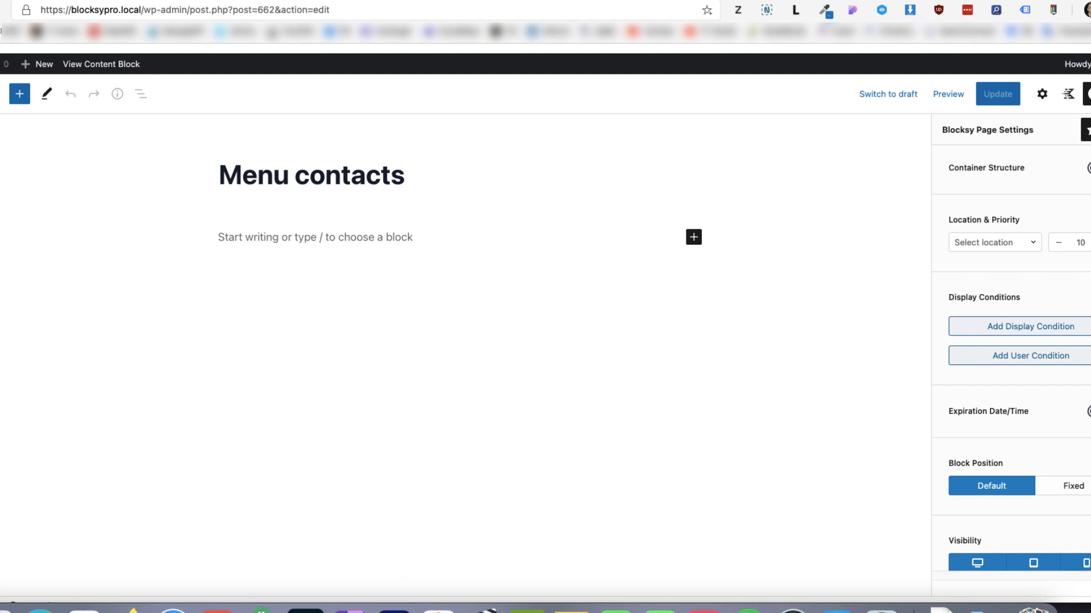
Step: Paste the copied "Call us now" info box into the content block and update it with a User Logged In condition
click(260, 237)
key(ctrl+v)
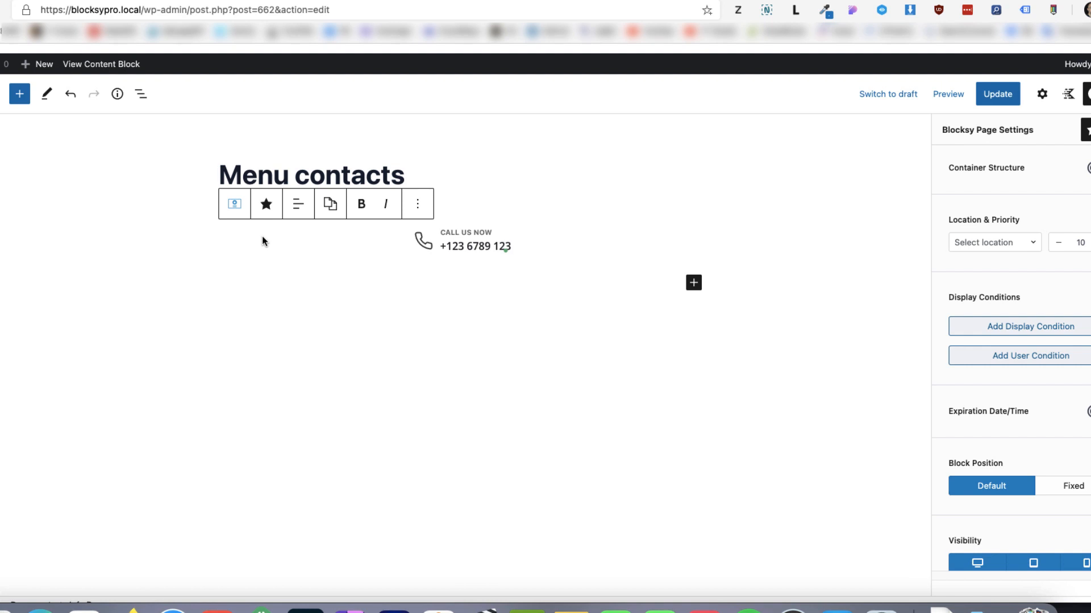
click(1000, 354)
click(998, 94)
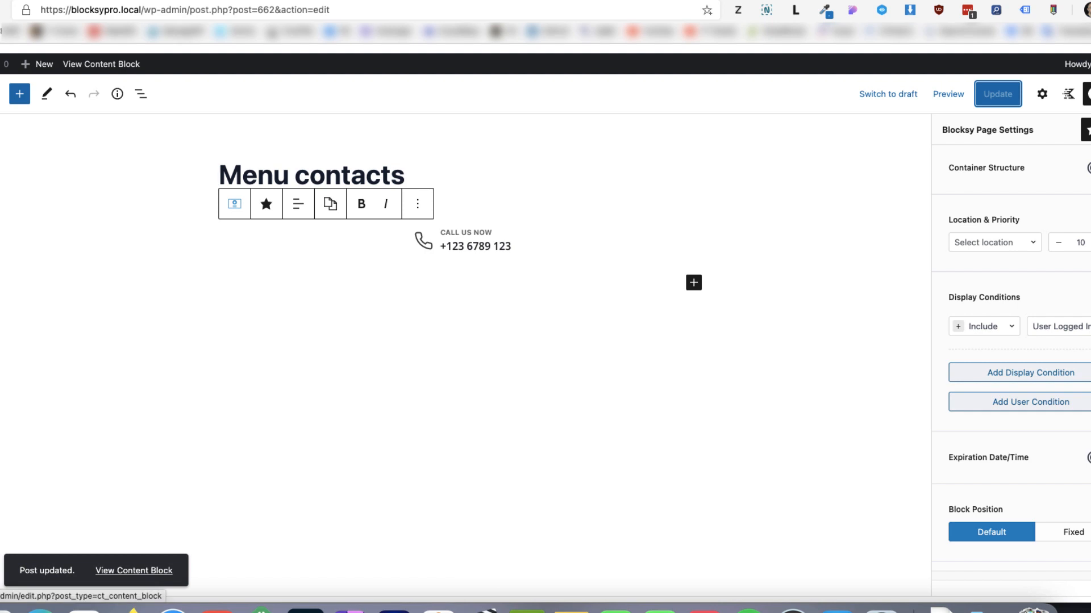
Step: Open the content blocks list in a separate browser tab and copy the shortcode of the Menu contacts block
right_click(1, 145)
click(5, 165)
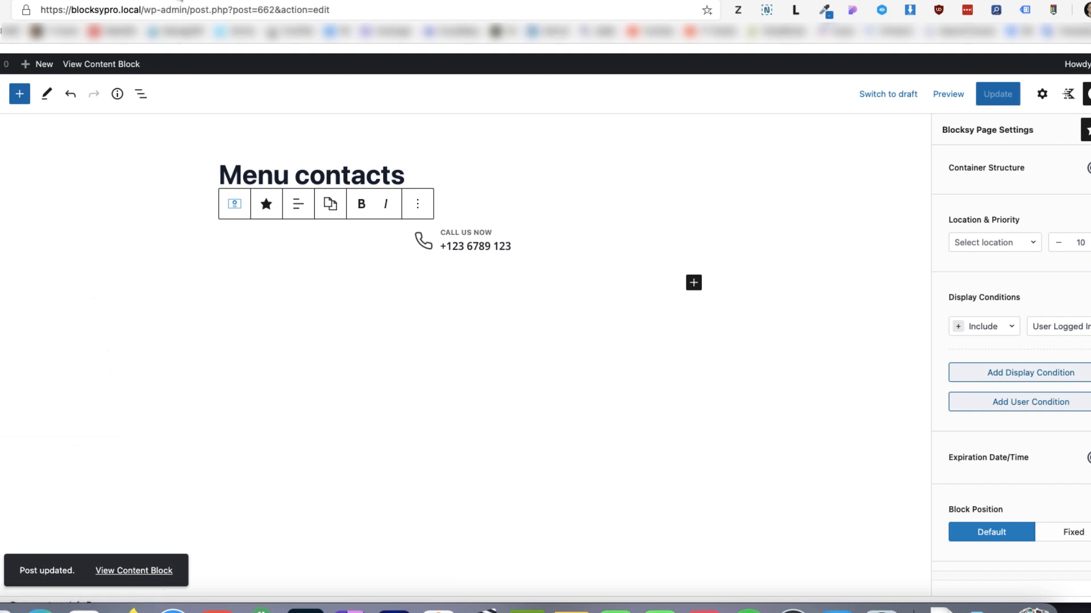
click(181, 2)
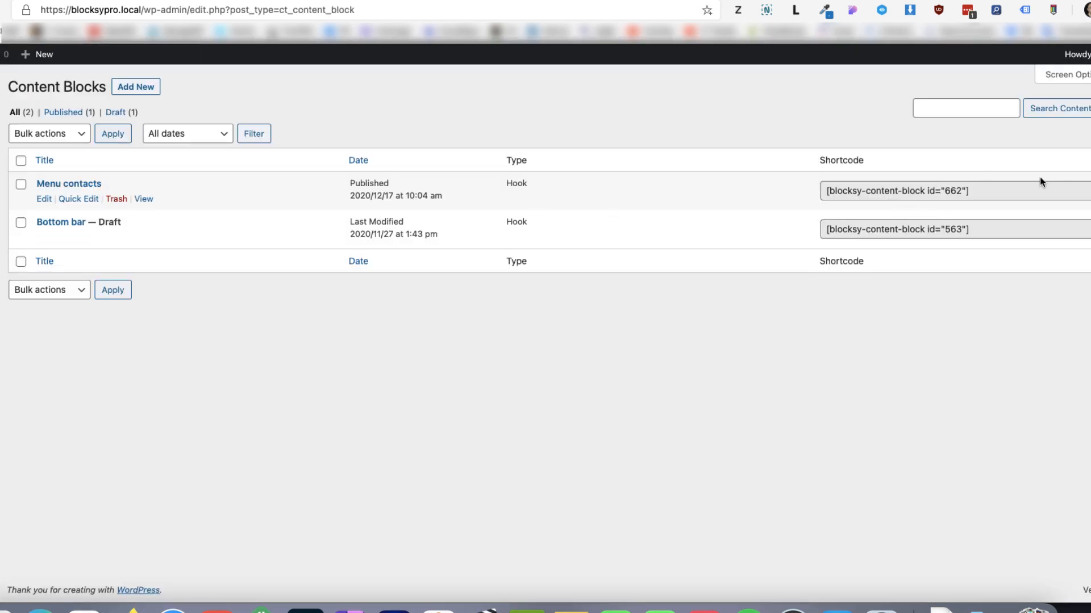
click(1000, 188)
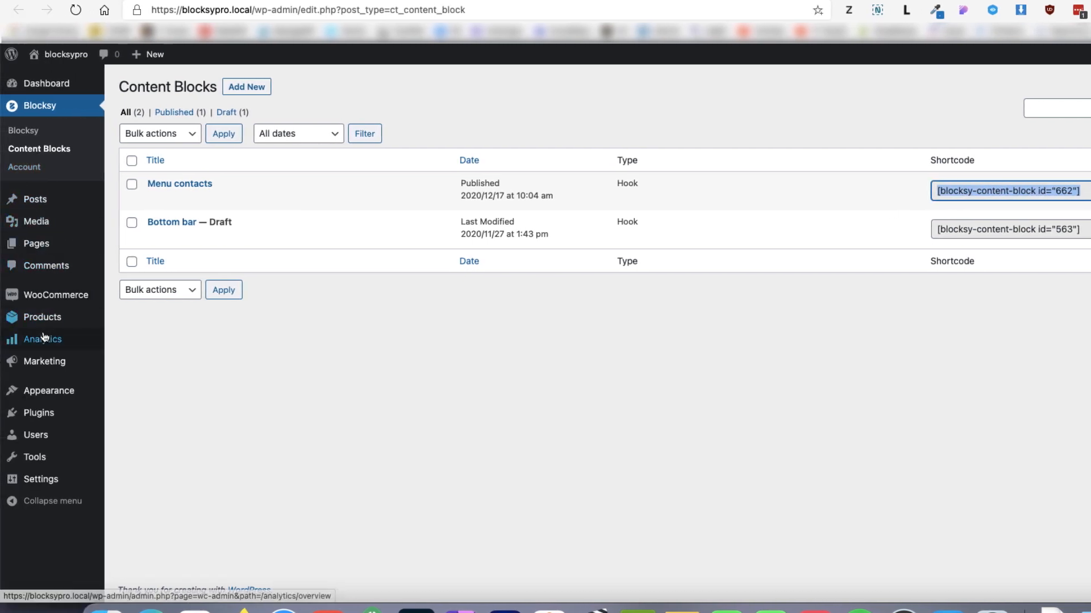
Step: Reopen the header's main row in the Customizer and remove the Contacts element from it
mouse_move(66, 395)
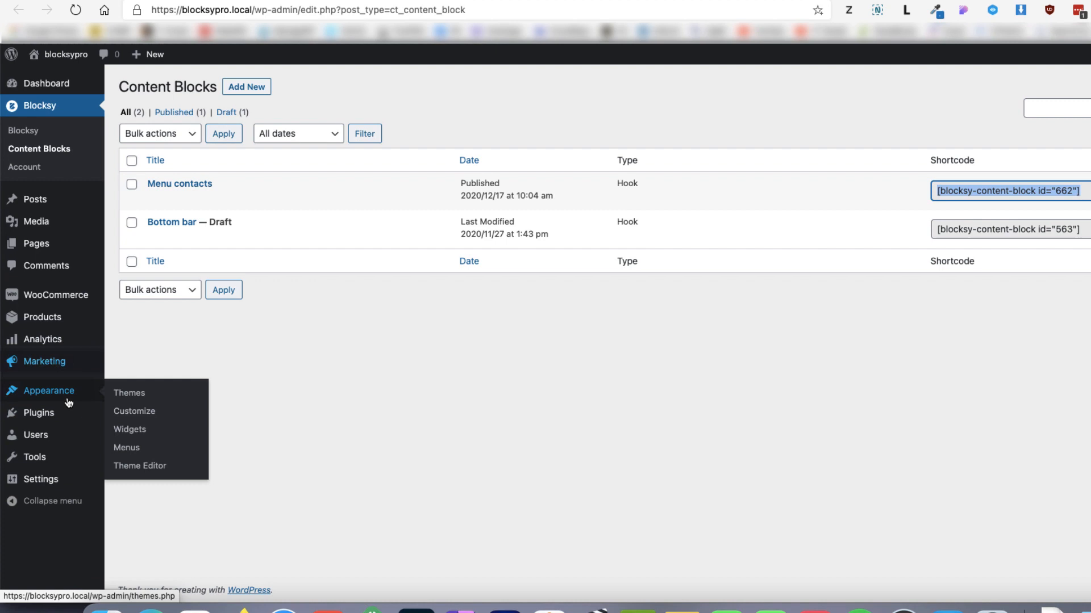
click(136, 412)
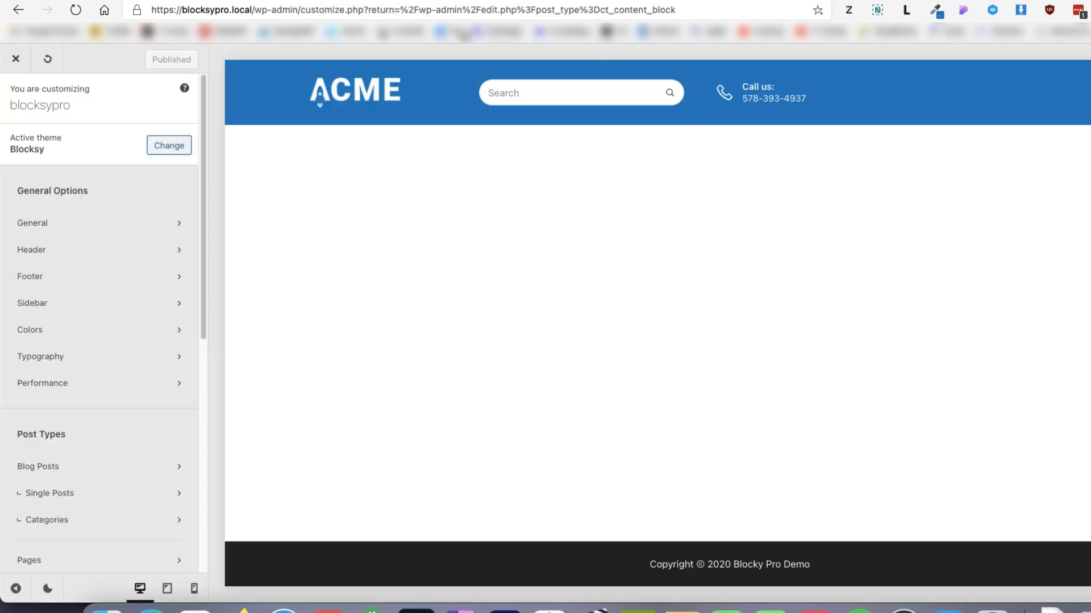
click(262, 76)
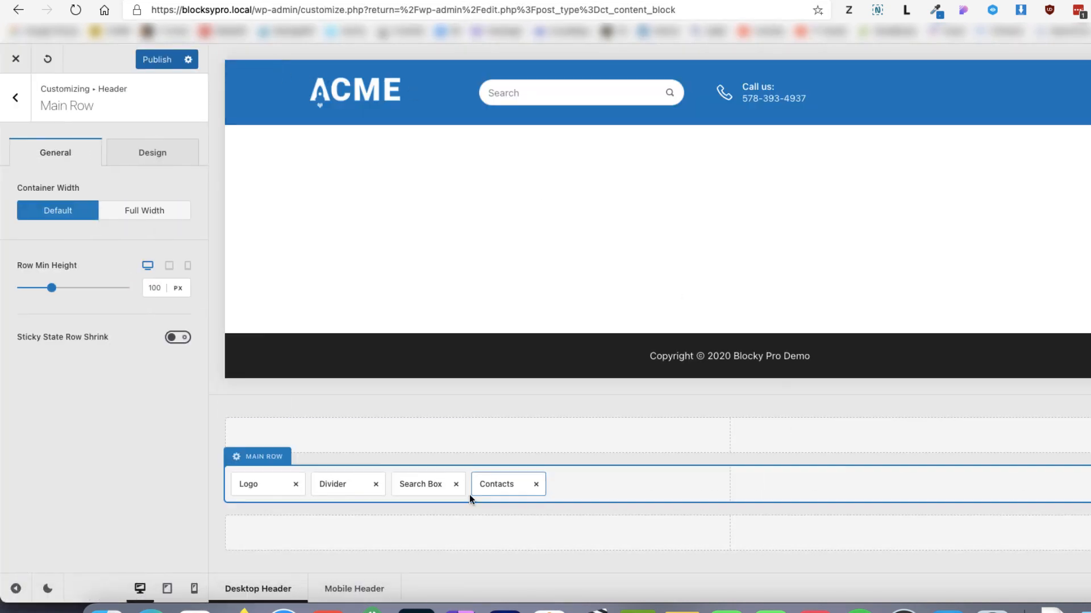
click(539, 489)
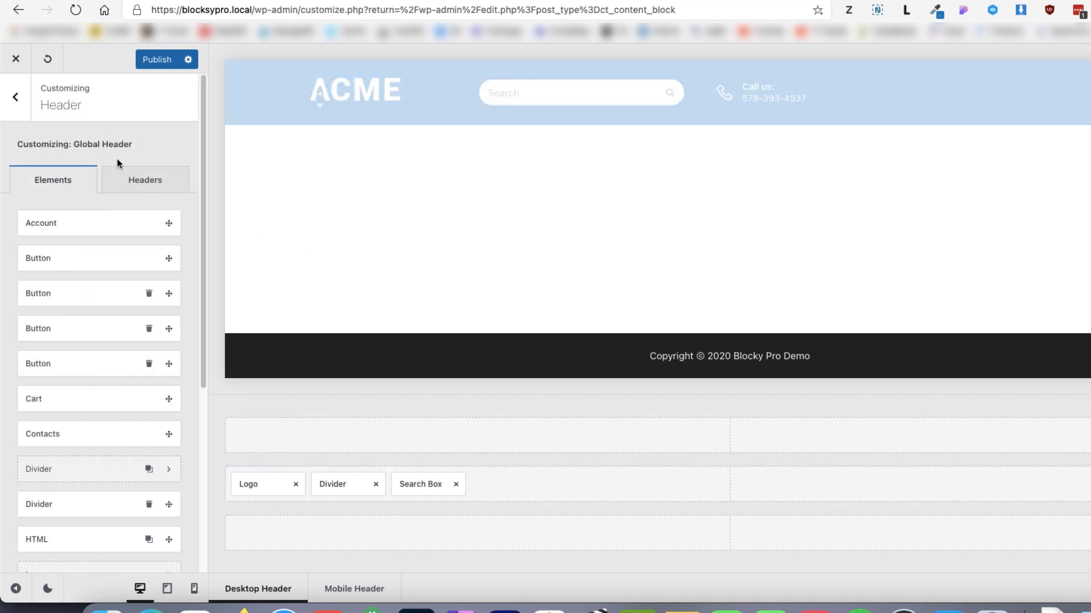
Step: Add an HTML element after the Search Box in the main row and replace its content with [blocksy-content-block id="662"]
drag(57, 540, 548, 492)
click(508, 483)
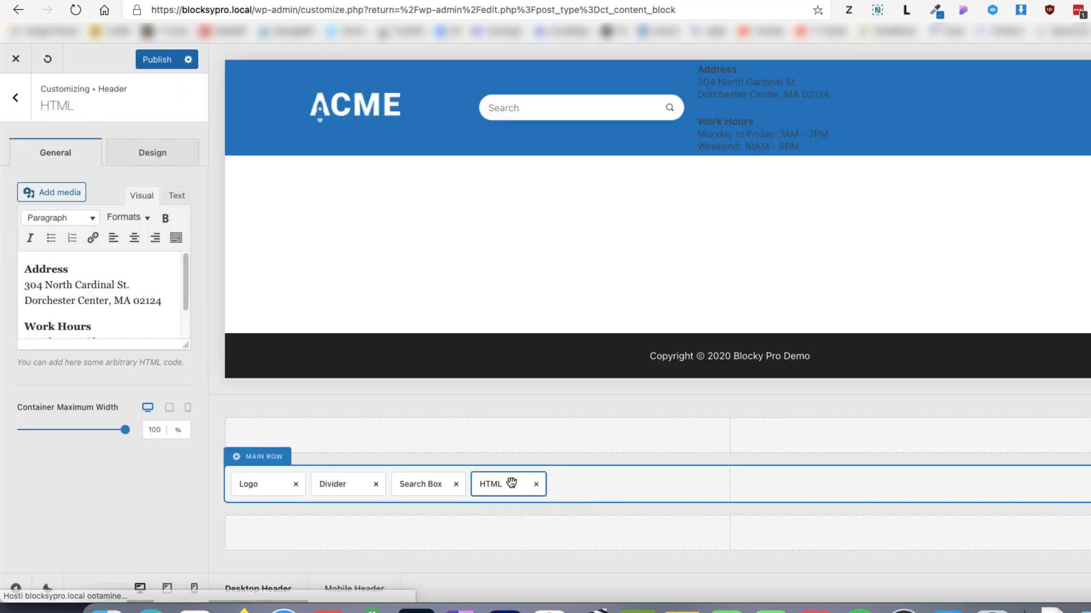
key(ctrl+a)
key(ctrl+v)
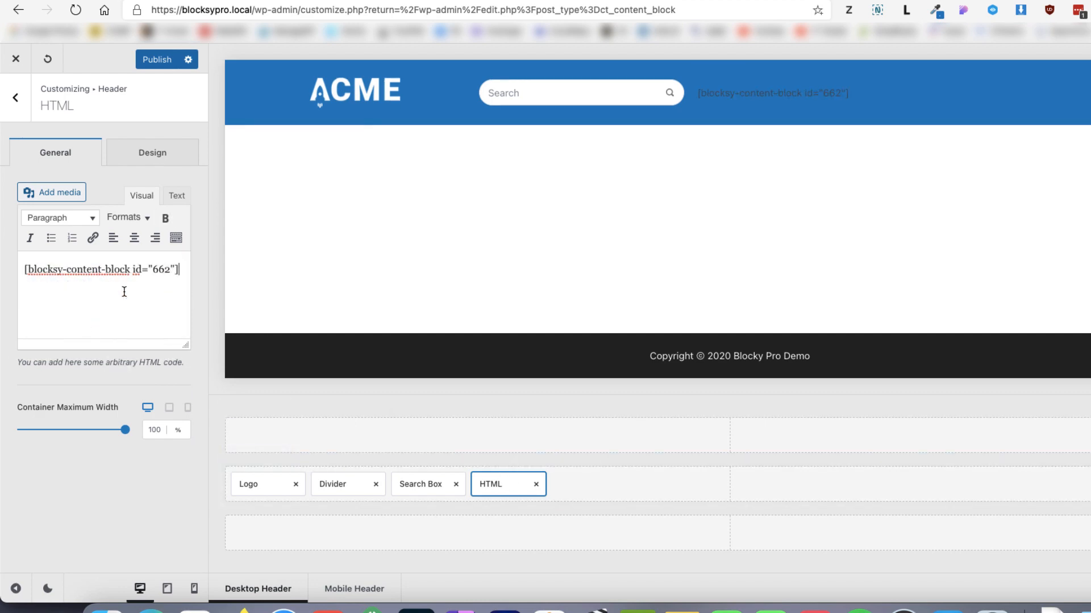
Step: Strip the paragraph tags around the shortcode in the HTML element's source and publish the header
click(148, 149)
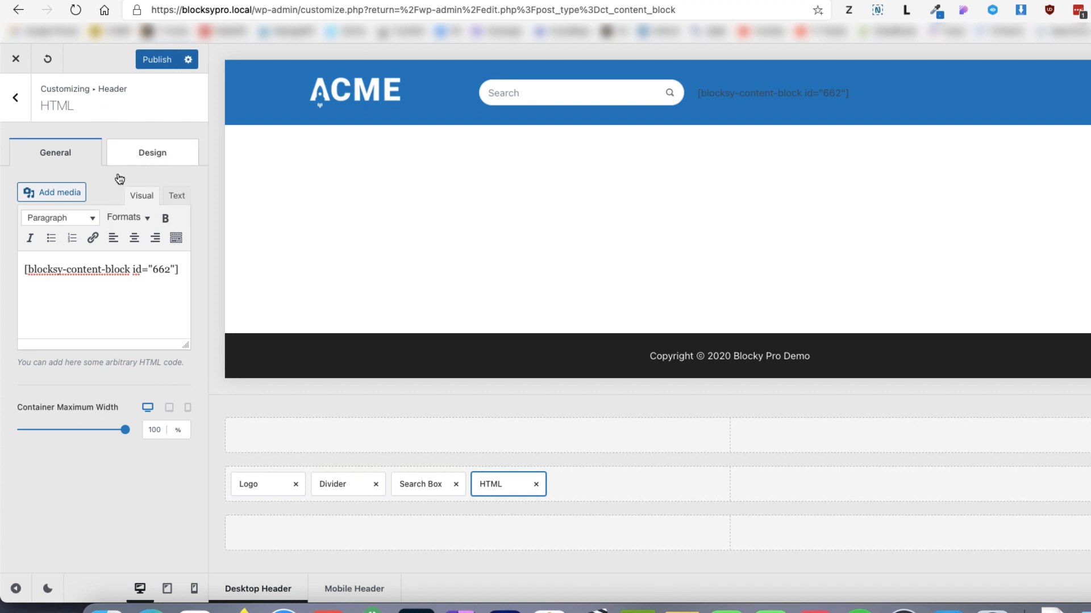
click(63, 151)
click(173, 196)
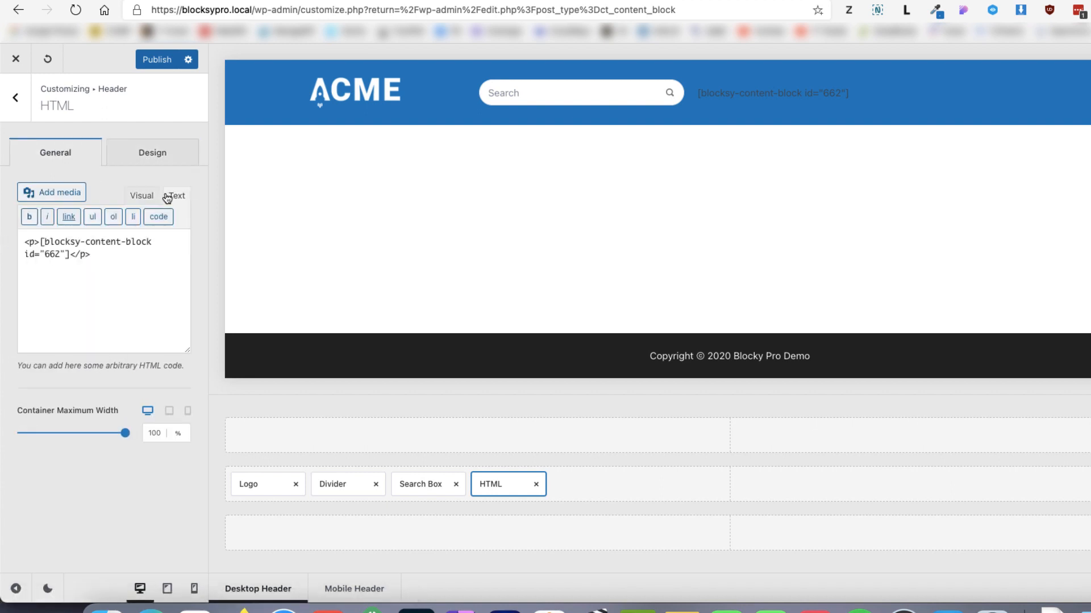
drag(39, 244, 9, 241)
key(BackSpace)
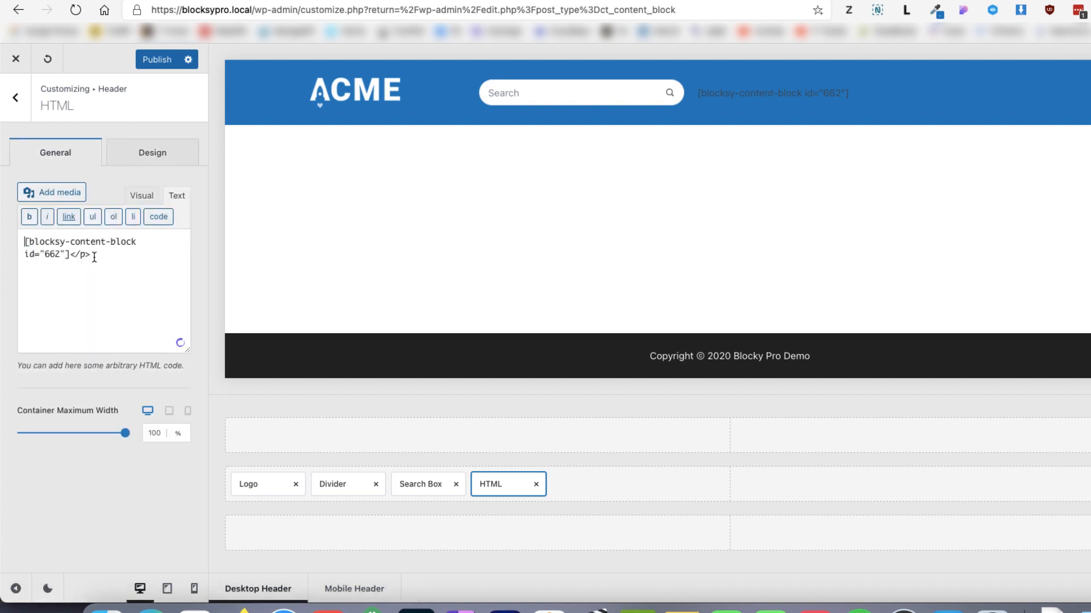
drag(94, 255, 69, 255)
key(BackSpace)
click(159, 59)
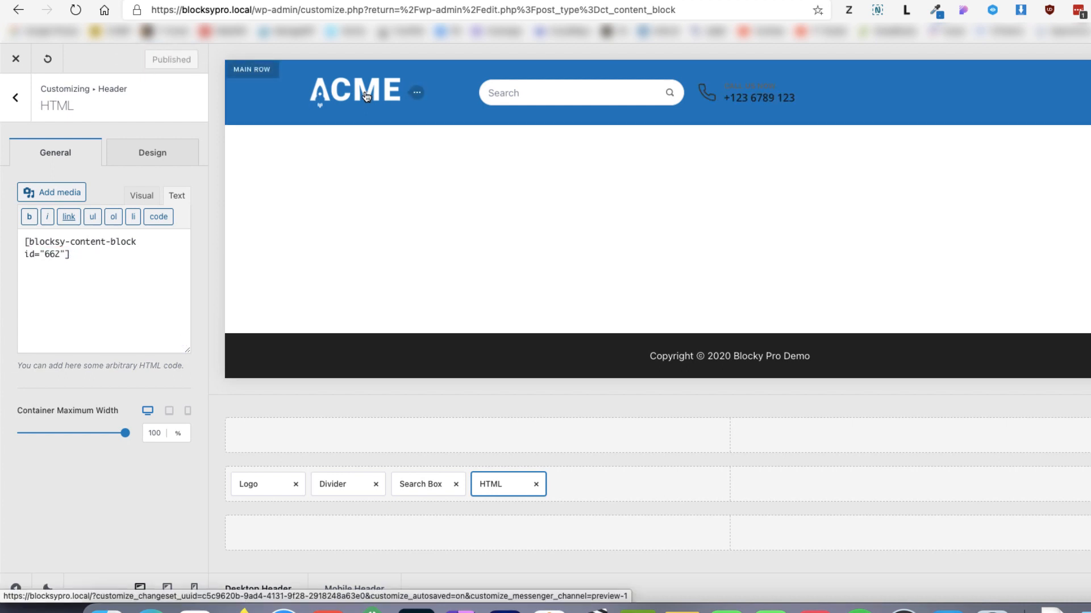
Step: Show the info box settings in the Menu contacts editor and copy the "Call us now" fill color from the Porto demo
click(375, 1)
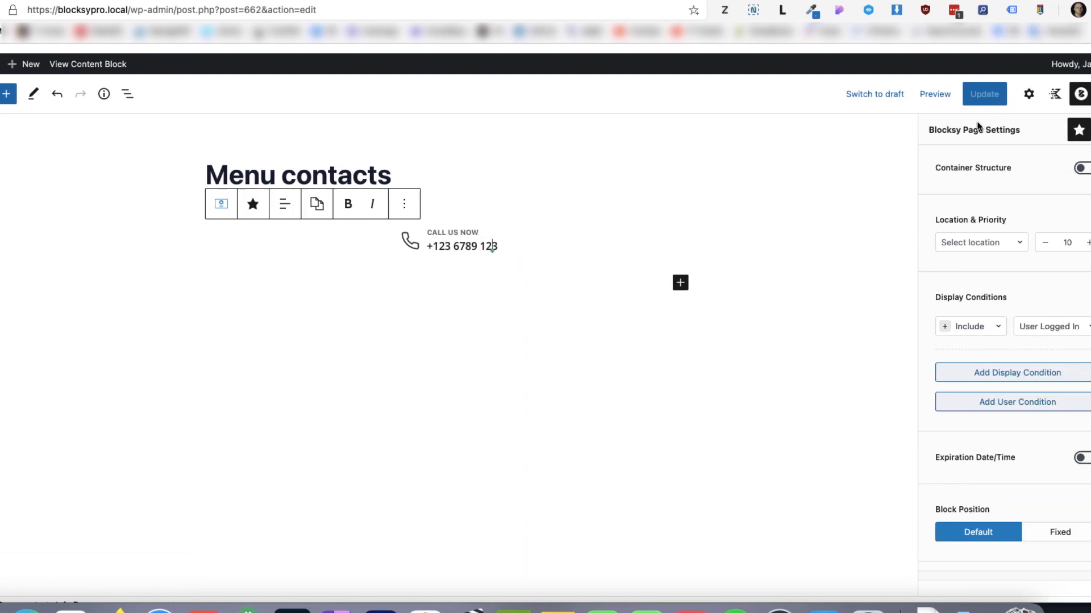
click(1028, 94)
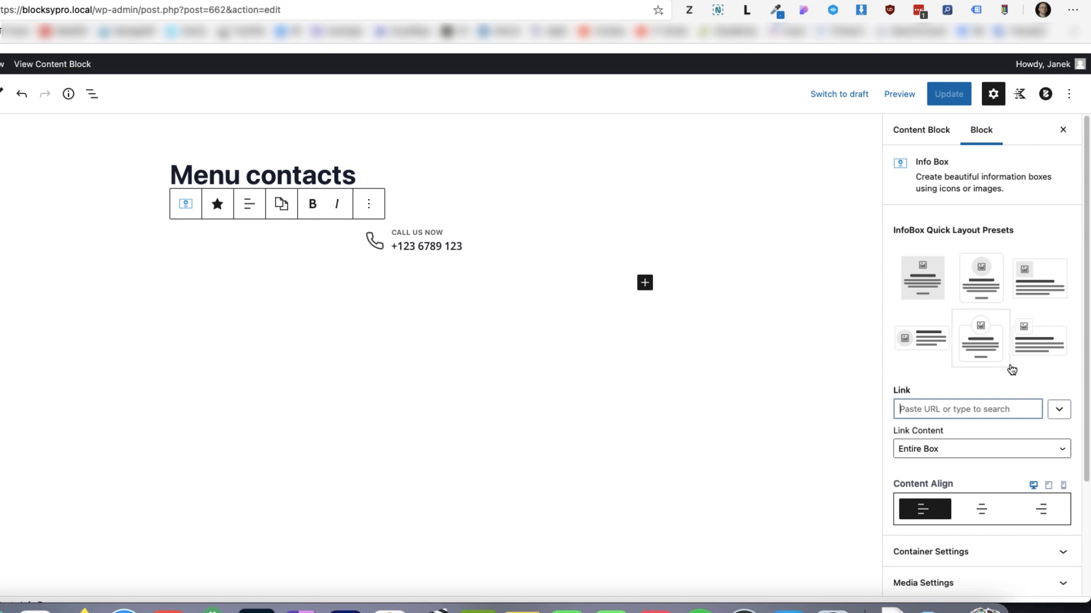
scroll(1010, 341, down, 3)
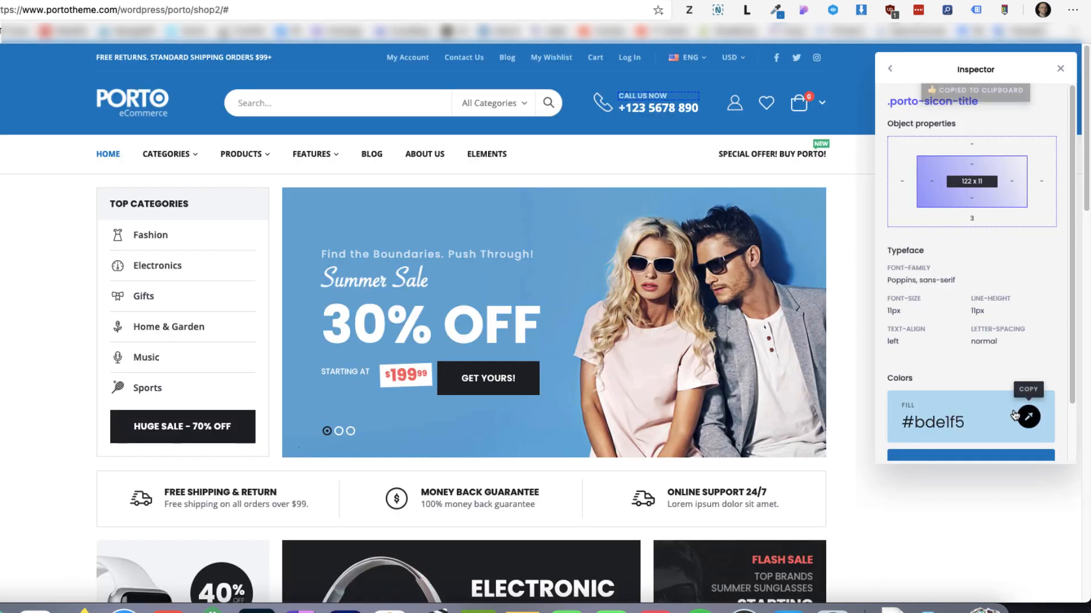
click(1028, 417)
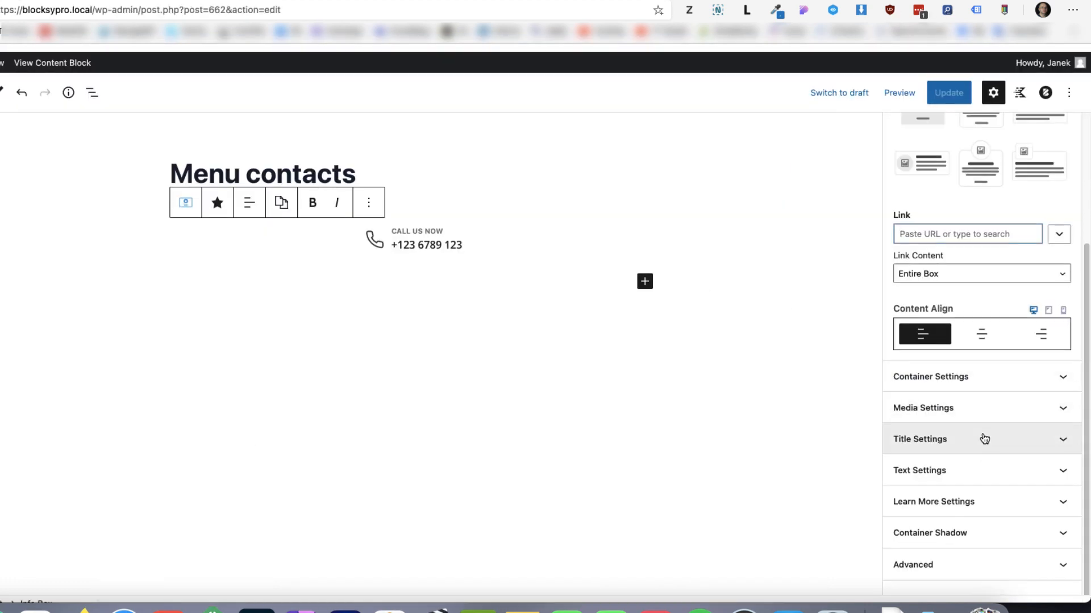
Step: Set the info box's title color to the hex value bde1f5
click(1013, 453)
scroll(999, 378, down, 5)
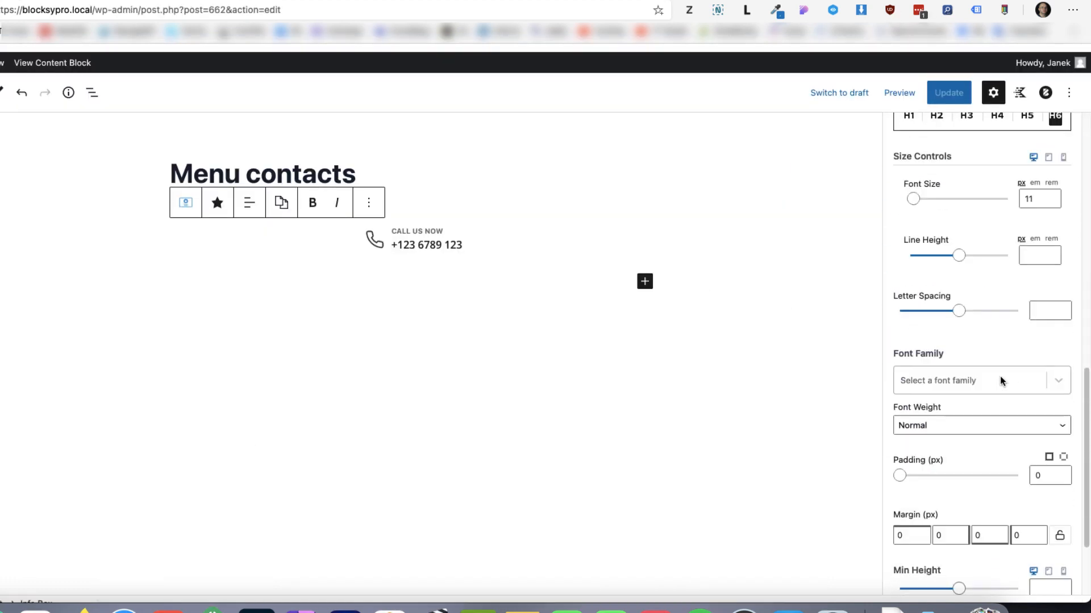
scroll(1002, 381, up, 2)
scroll(1002, 381, up, 2)
click(1059, 253)
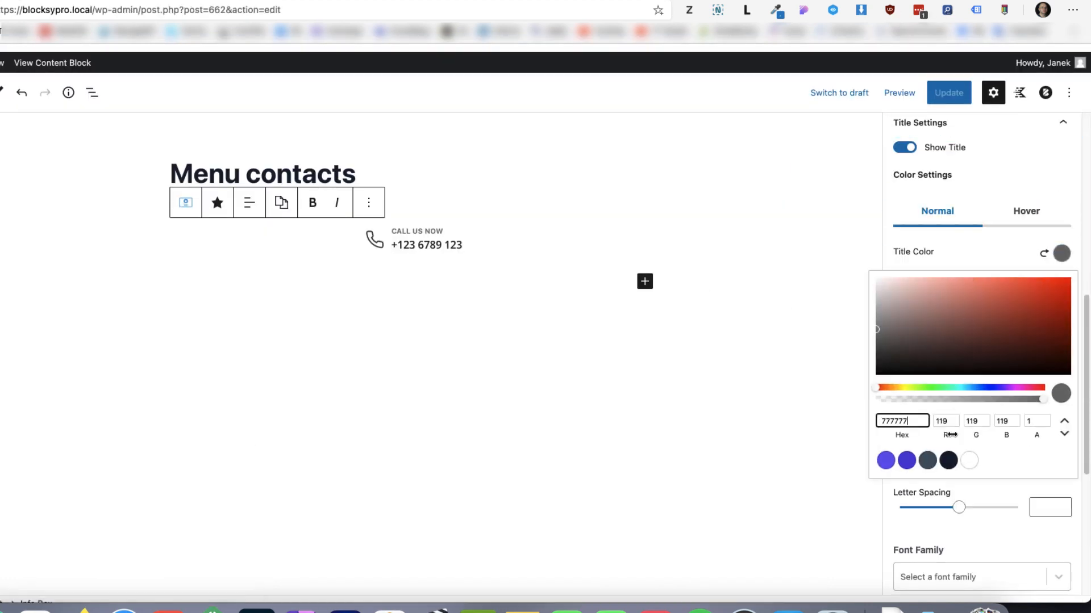
double_click(907, 423)
key(ctrl+v)
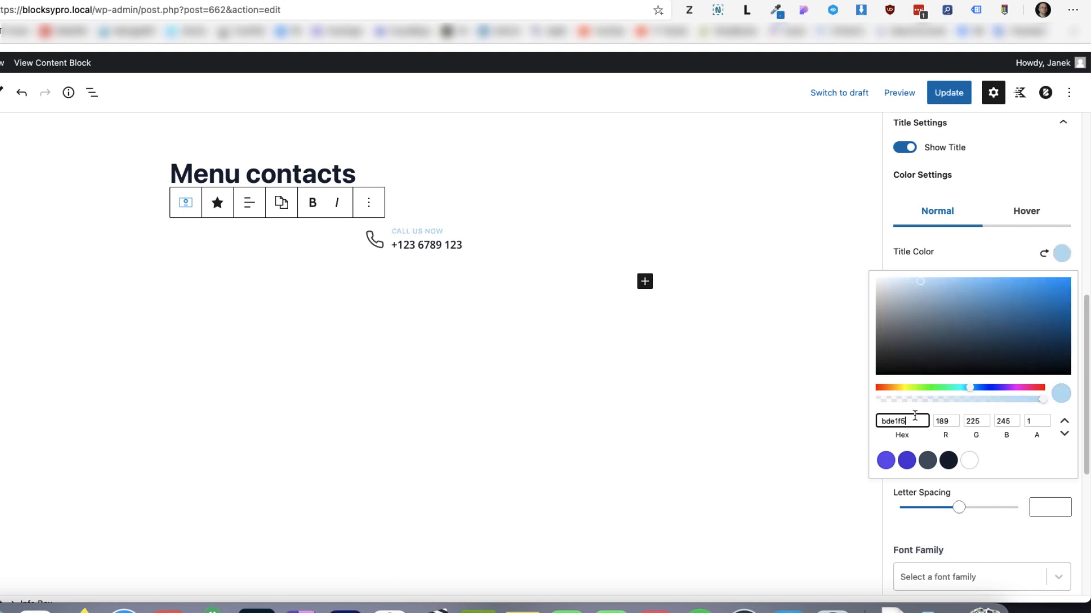
click(1062, 258)
Step: Change the info box's text color to white for the phone number line
scroll(969, 409, down, 10)
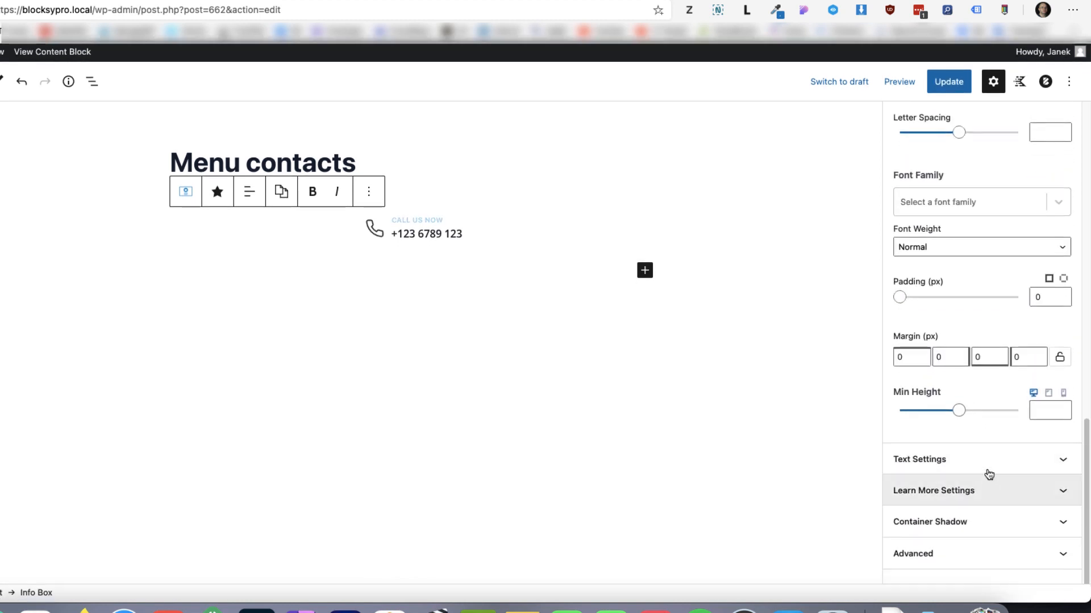
click(989, 467)
click(1061, 307)
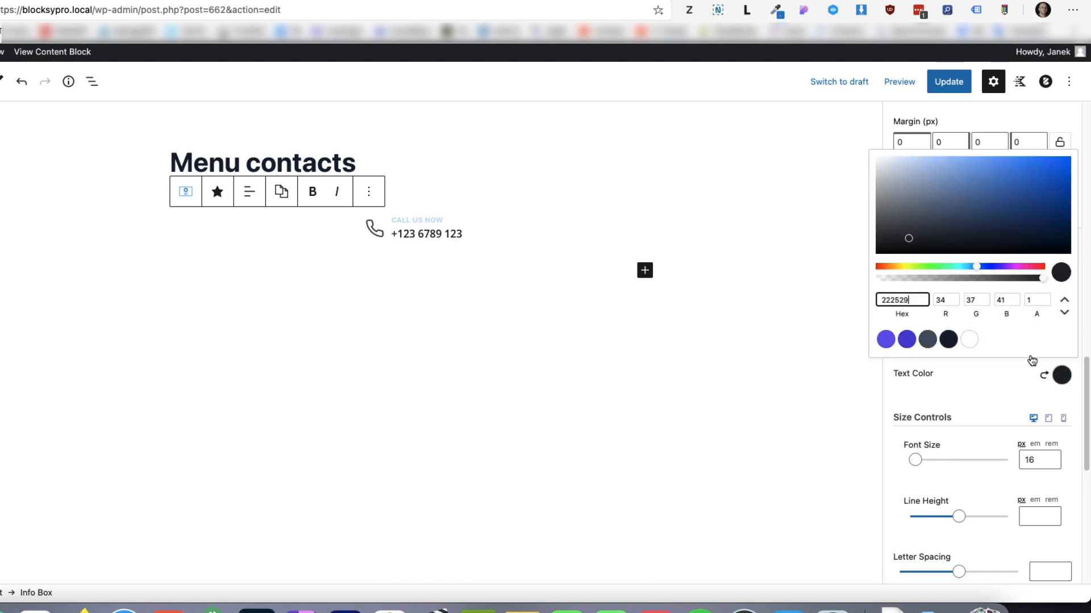
click(969, 339)
click(986, 381)
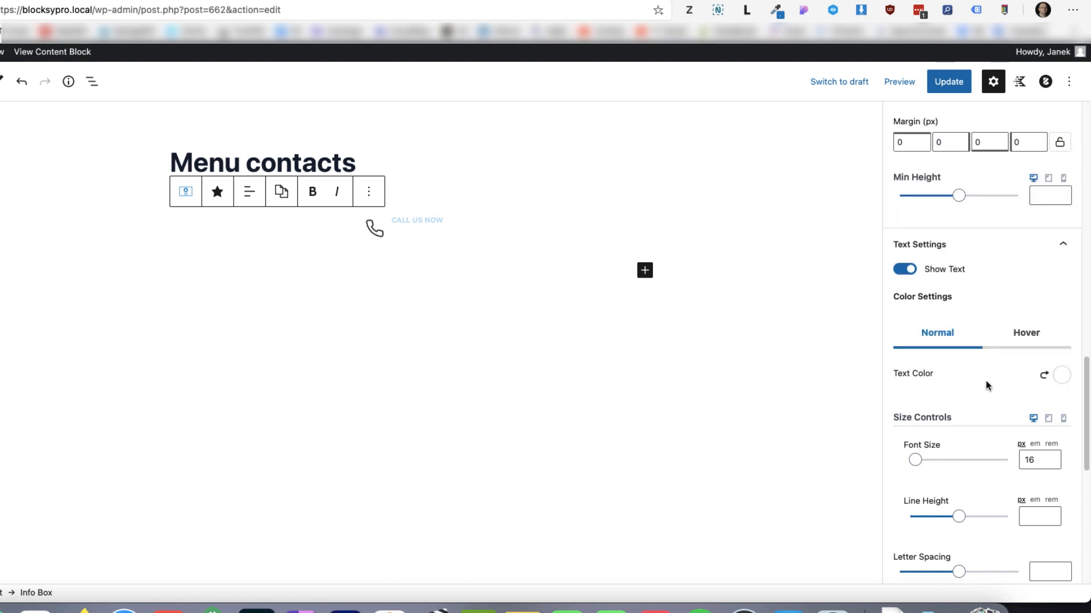
Step: Make the info box's phone icon white and update the content block
scroll(986, 384, up, 1)
scroll(988, 391, up, 15)
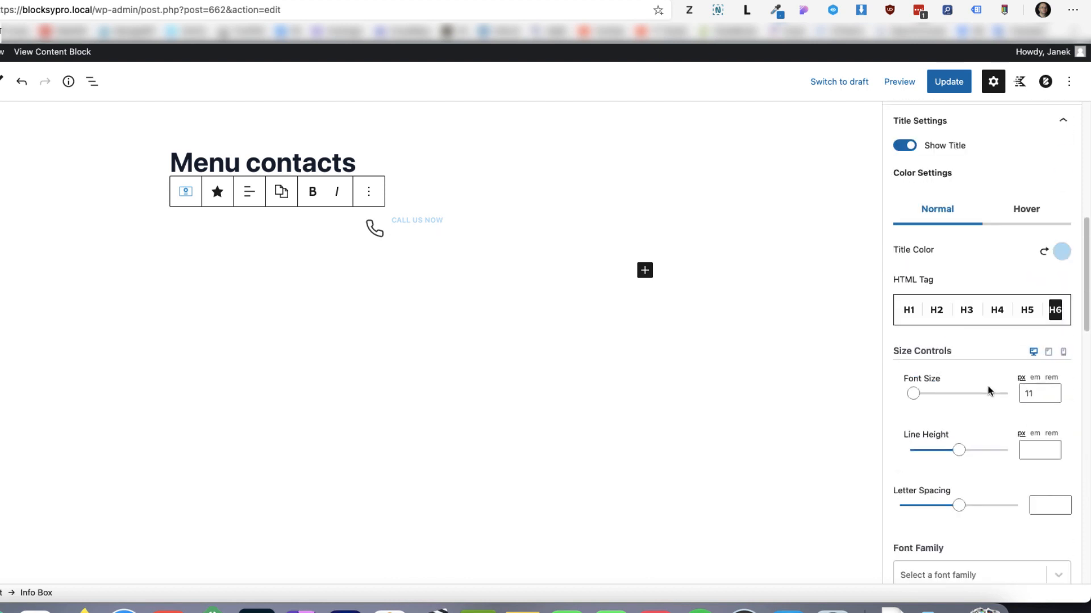
scroll(987, 391, up, 4)
click(1005, 302)
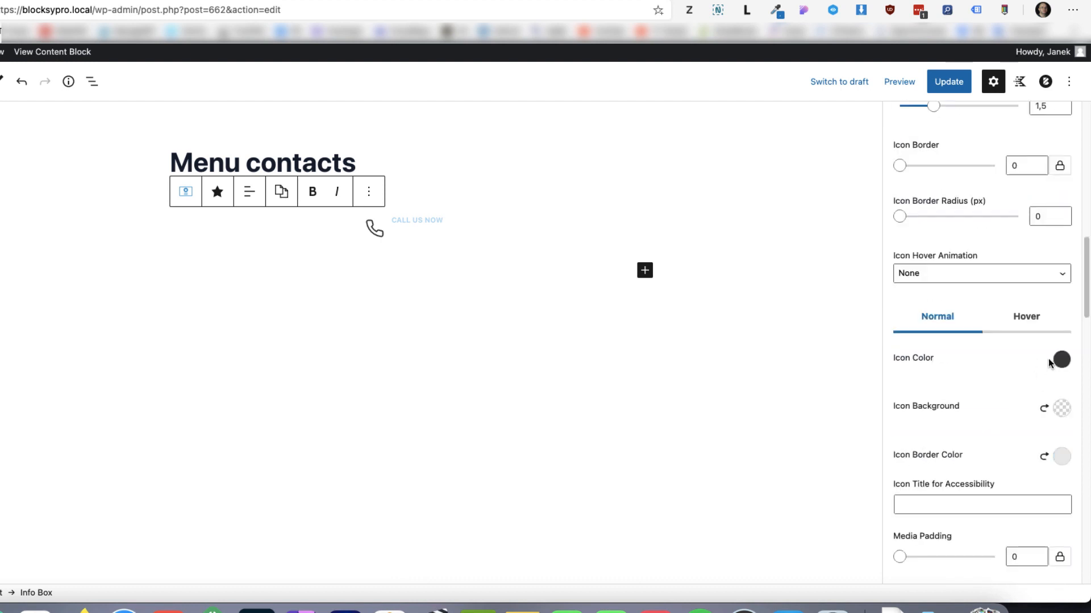
click(1060, 359)
click(969, 323)
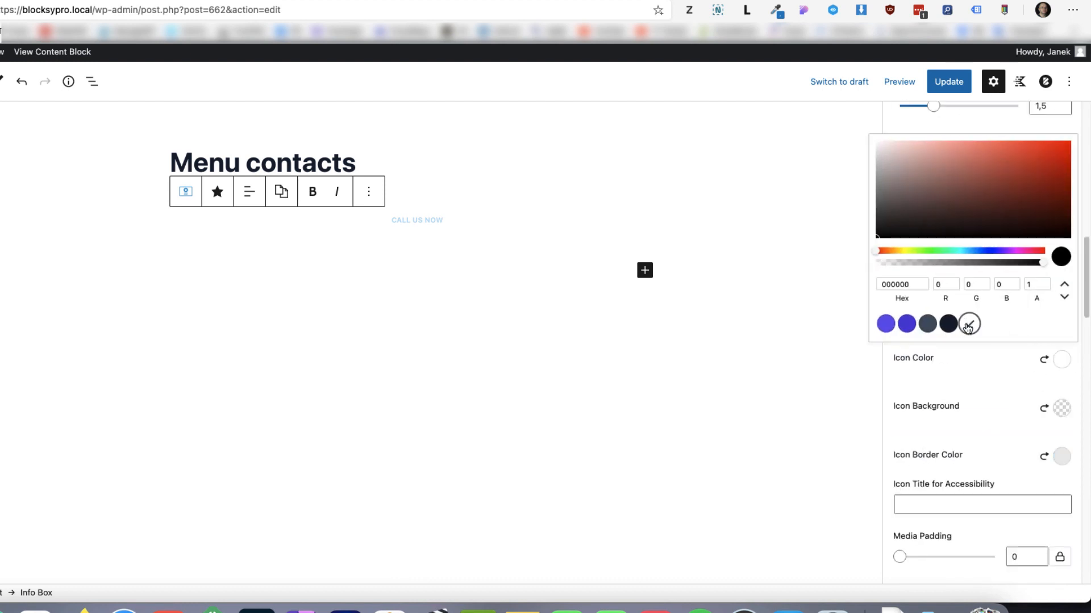
click(943, 81)
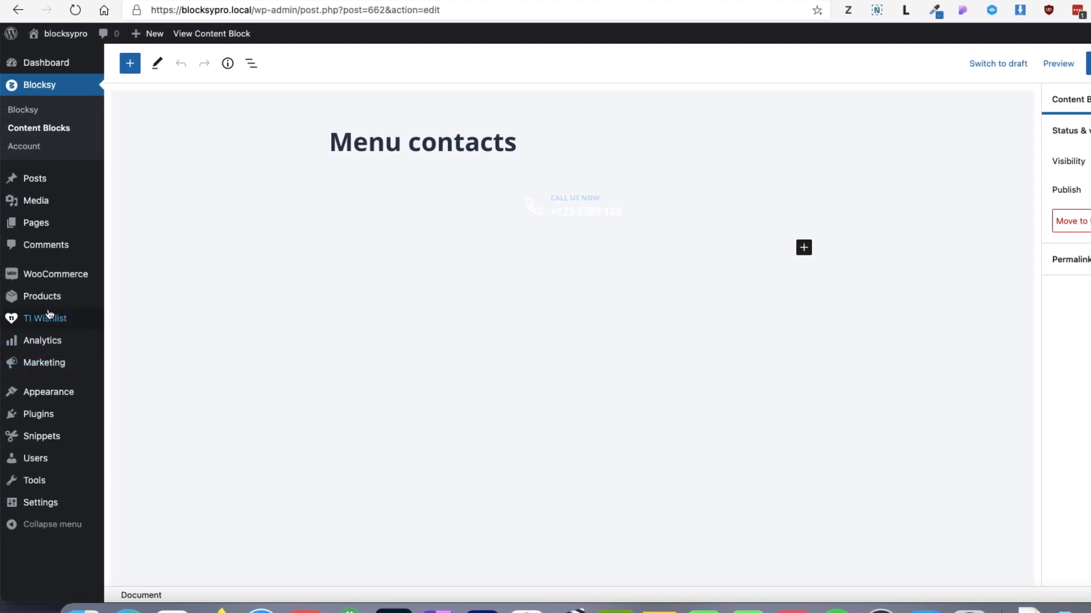
Step: Search the plugin directory for "reusable blocks extended", then install and activate the Reusable Blocks Extended plugin
mouse_move(60, 417)
click(136, 434)
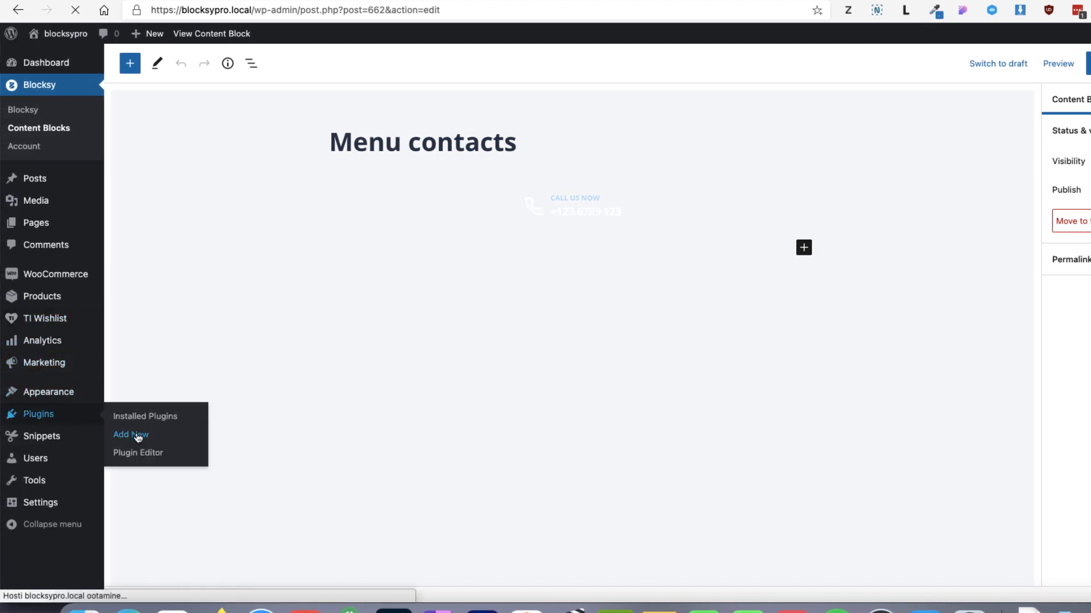
text(reusab)
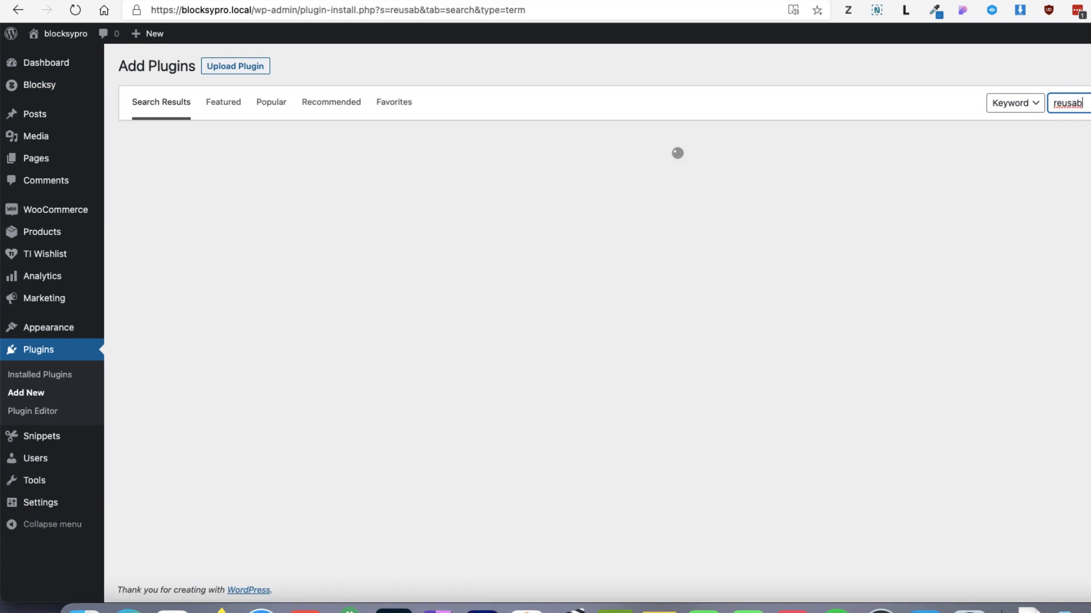
text(le)
text(blocks extended)
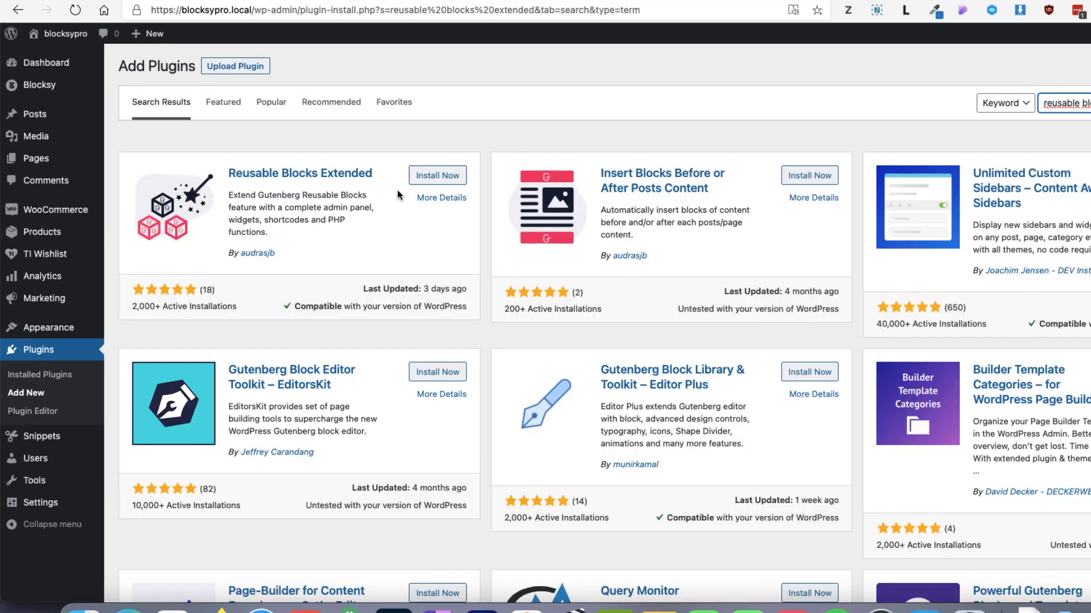
click(429, 178)
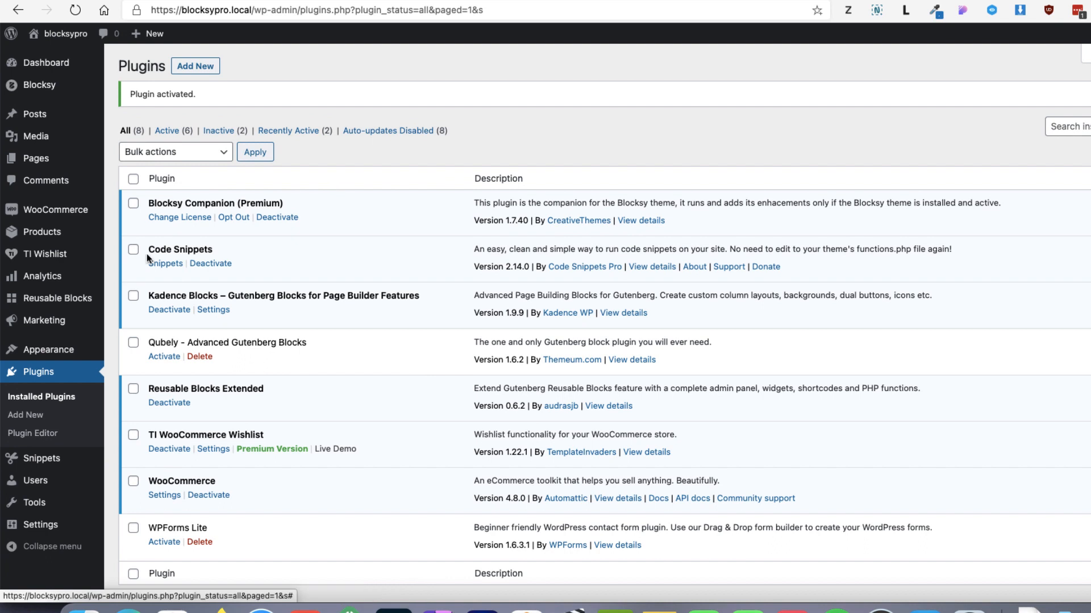
Step: Publish a test reusable block titled "adsasdsd" with the paragraph "sdsdsd" and select its shortcode in the reusable blocks list
mouse_move(59, 299)
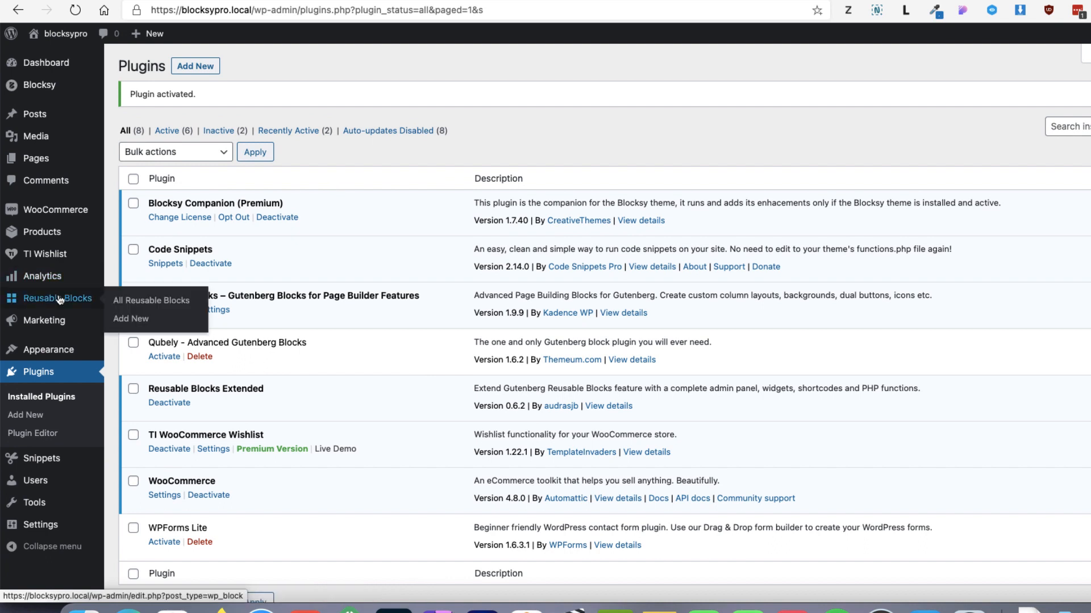
click(139, 320)
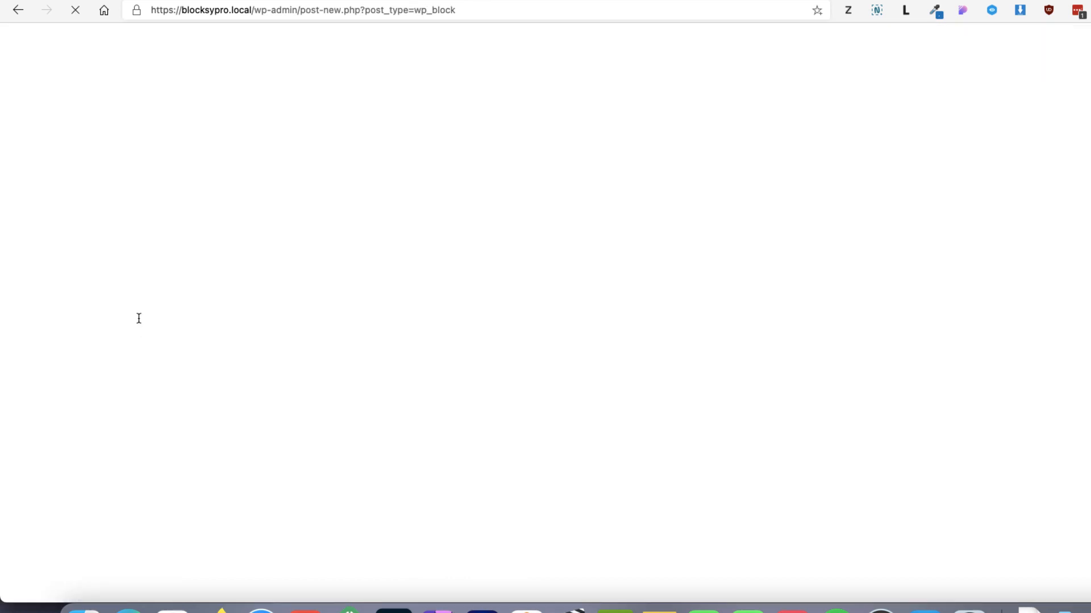
text(adsasdsd)
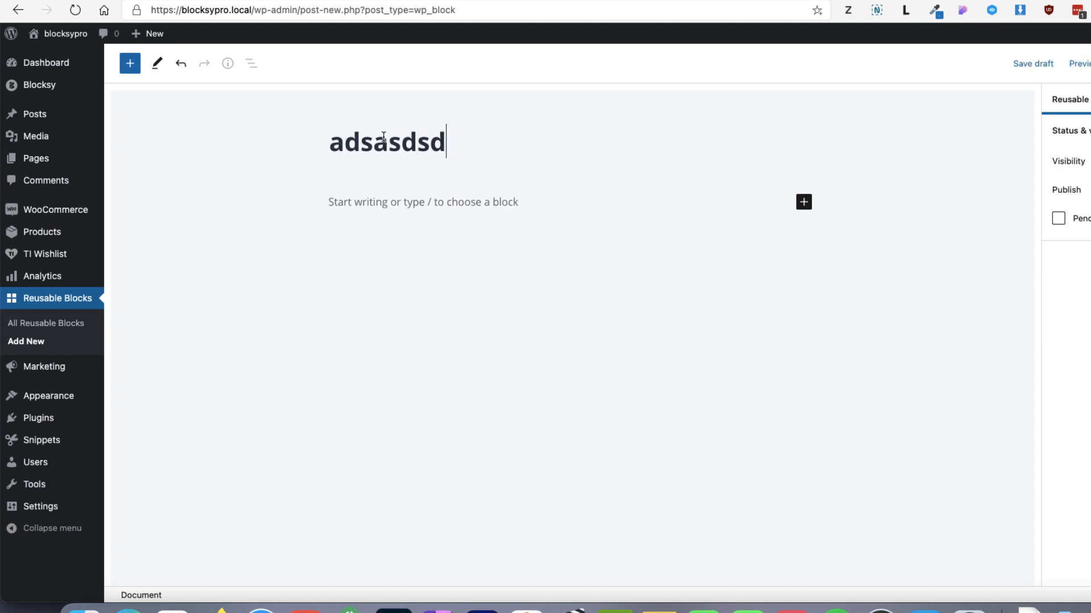
click(361, 203)
text(sdsdsd)
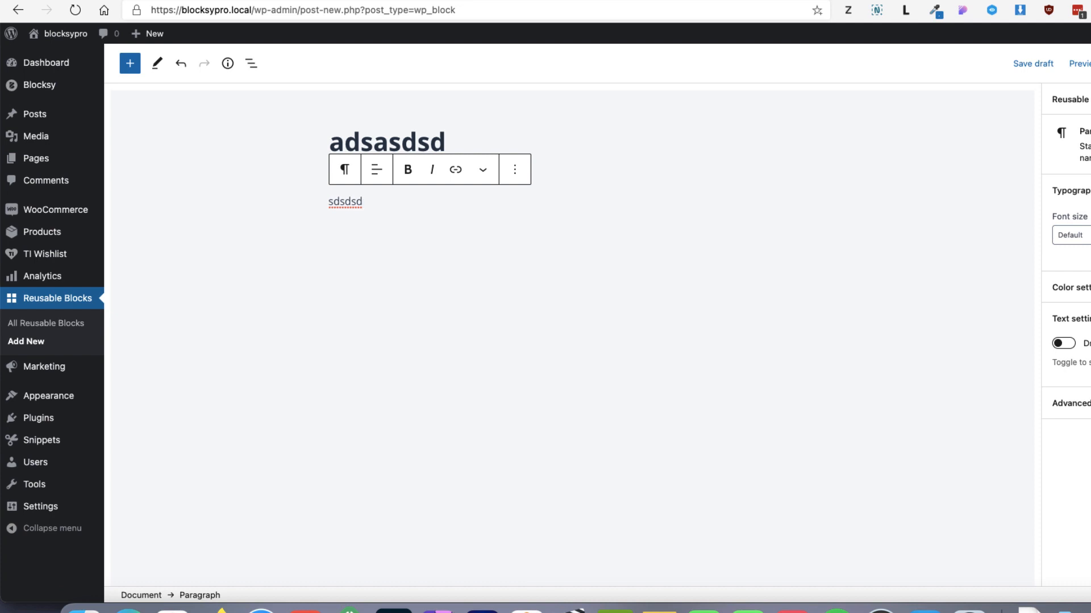
click(1090, 64)
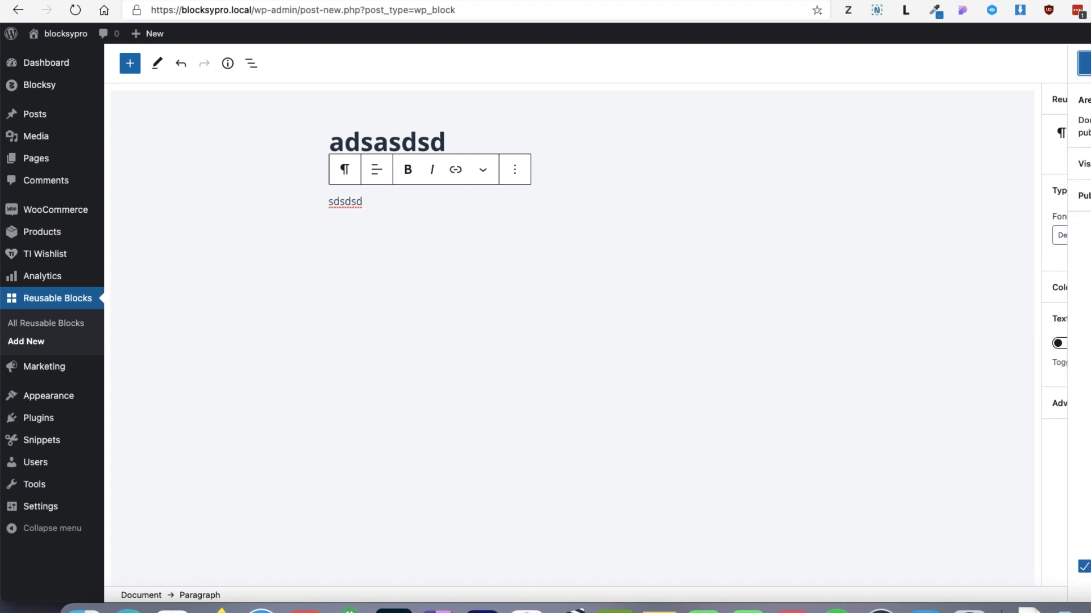
click(1086, 63)
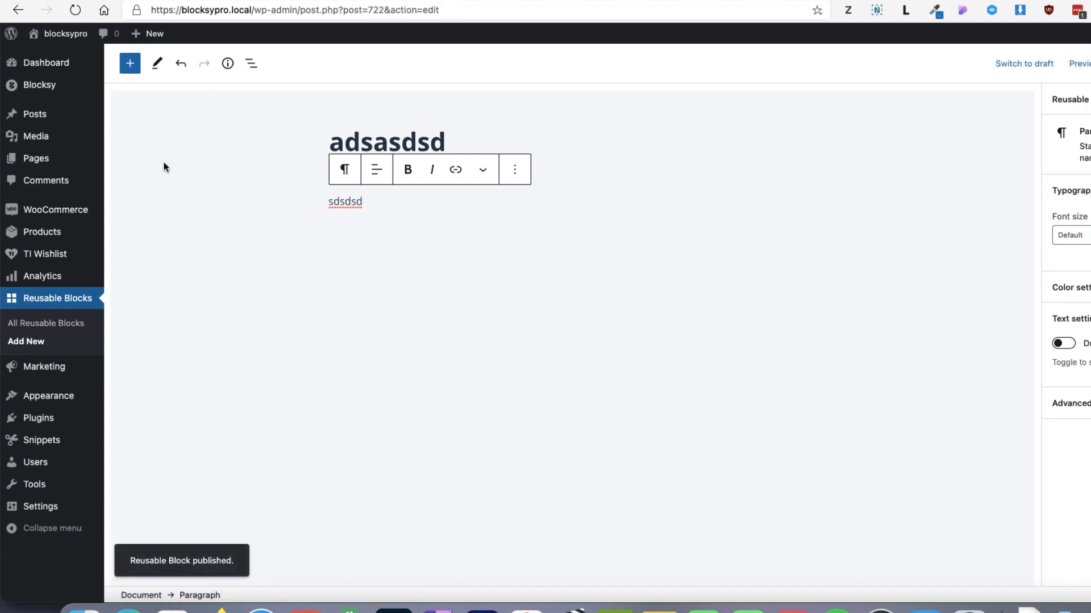
click(43, 327)
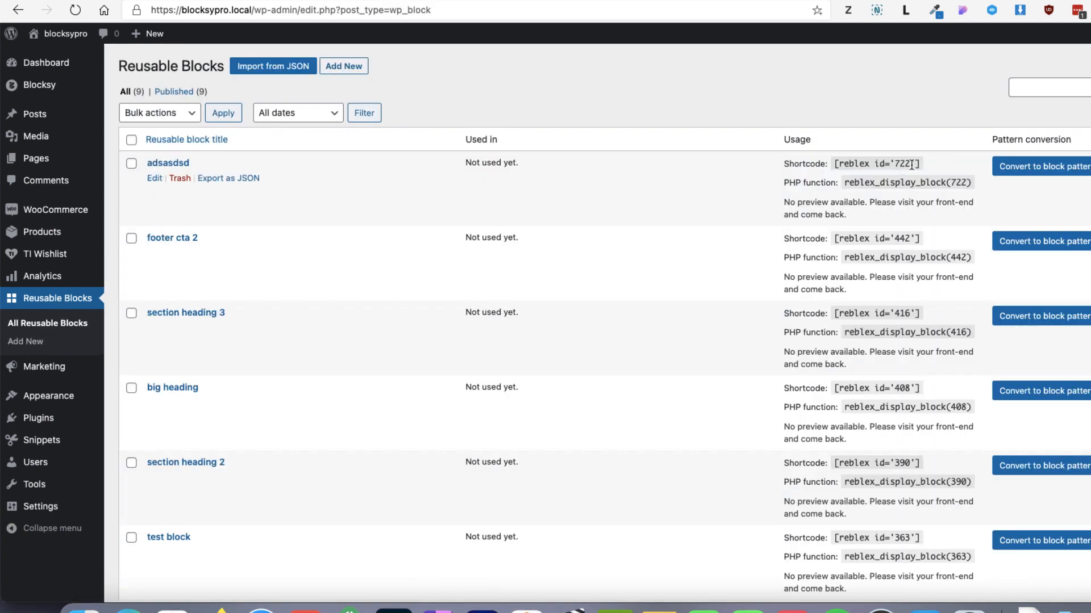
drag(922, 164, 833, 167)
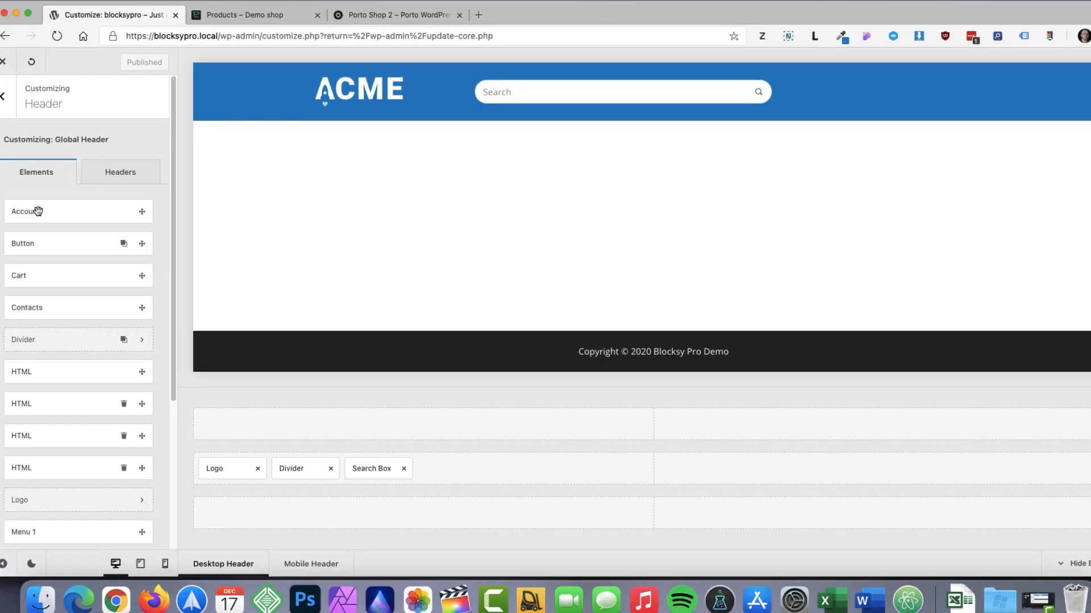
Step: Try the built-in Account element in the header's main row, view its general and design settings, and compare it with the Porto demo
drag(42, 211, 1036, 472)
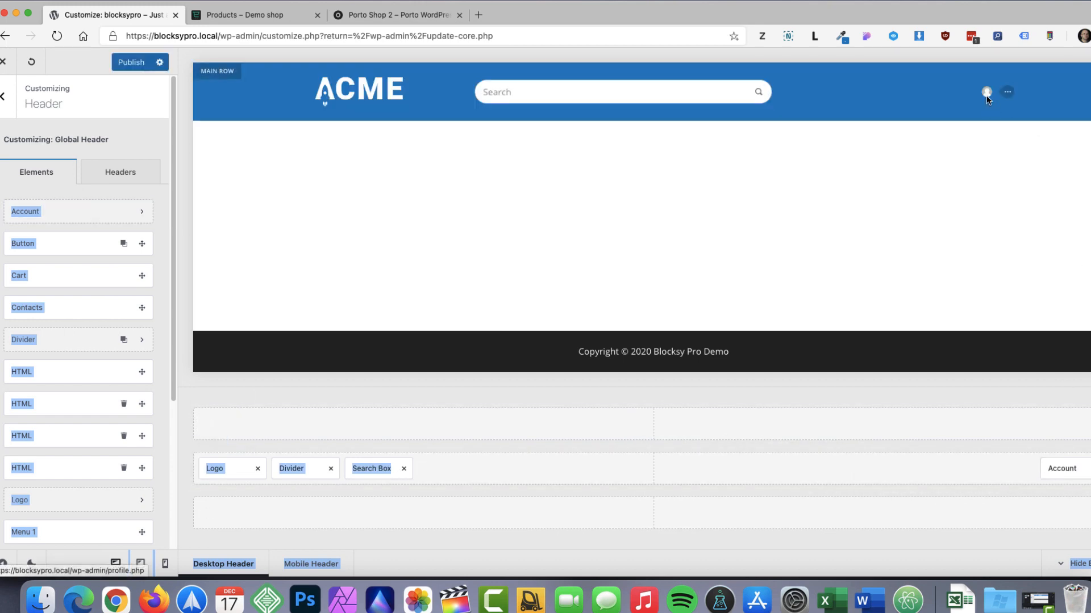
click(1064, 469)
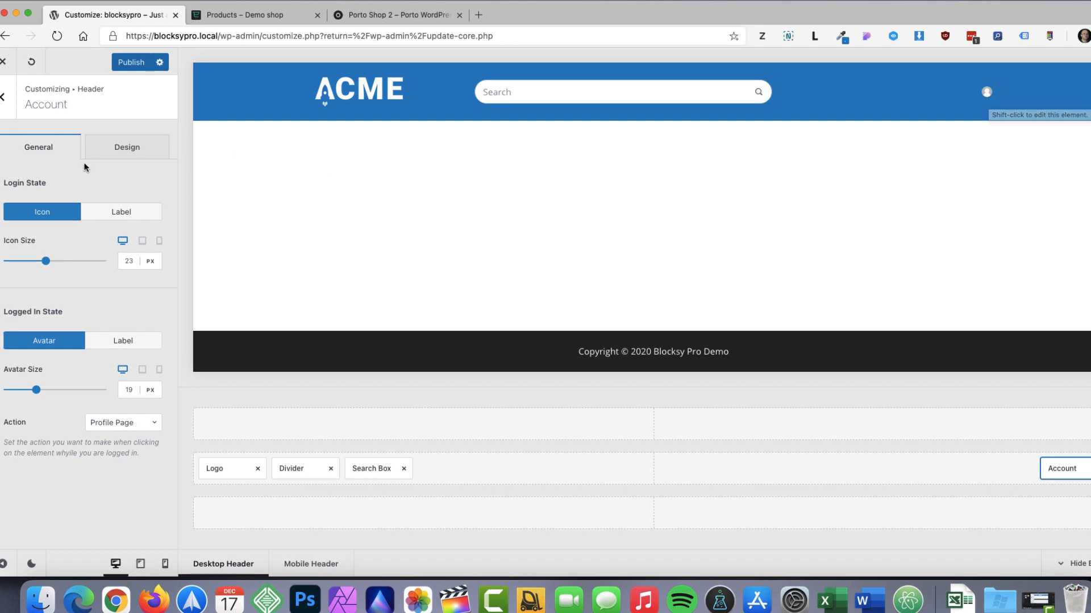
click(120, 157)
click(40, 151)
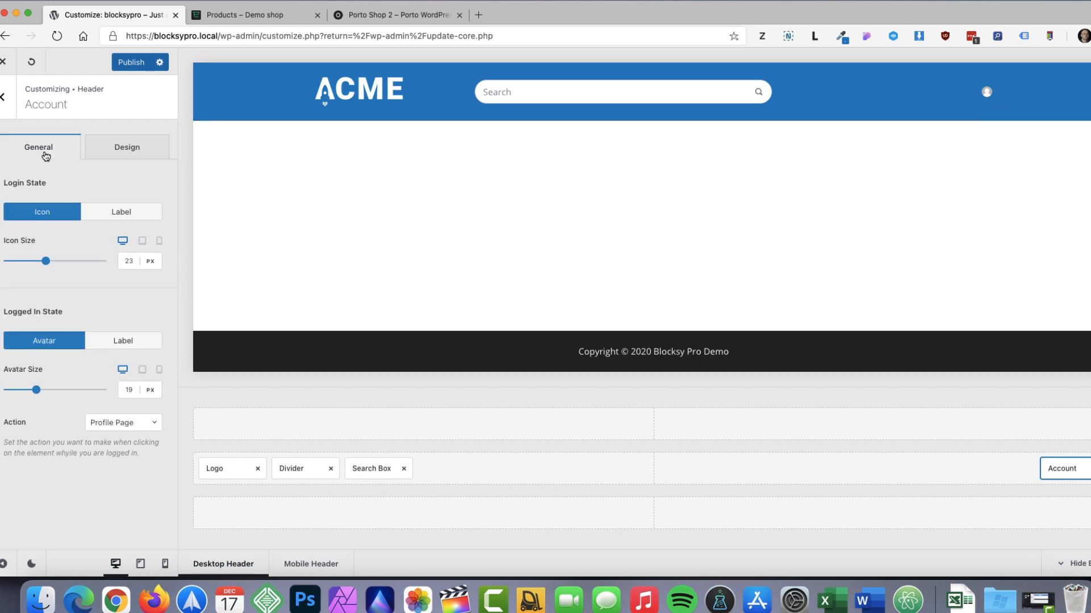
click(379, 16)
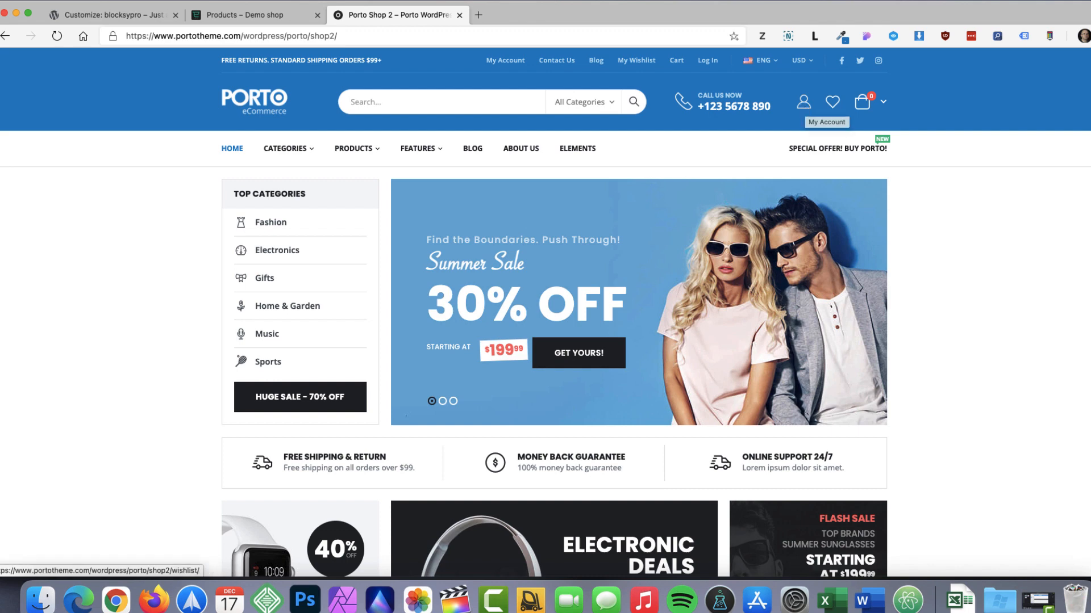
Step: Open the Account icon content block and examine its Icon block's size, line width, color and link settings
click(317, 15)
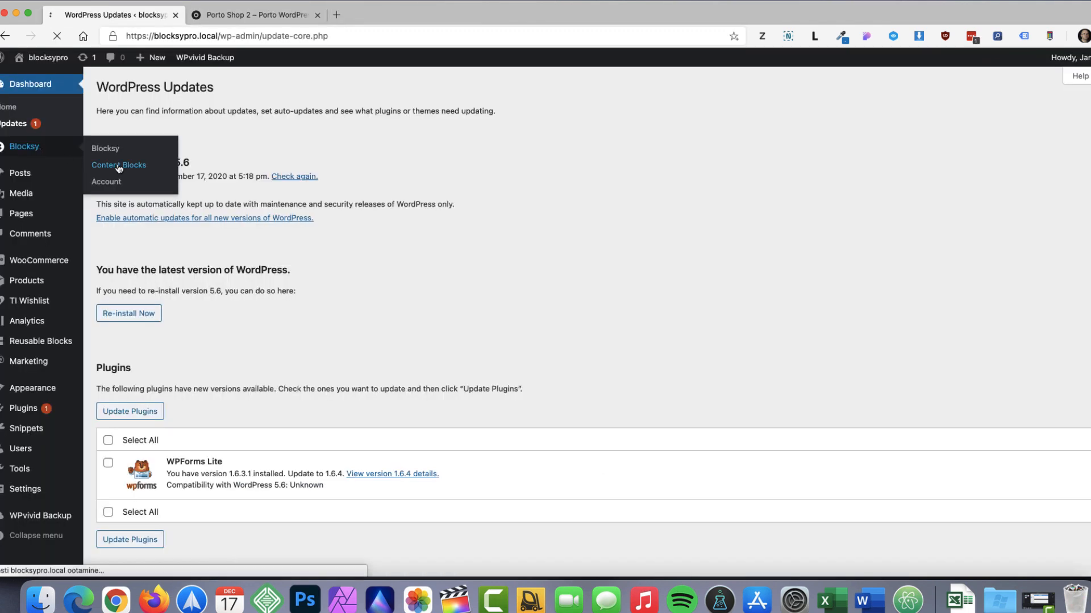
click(118, 166)
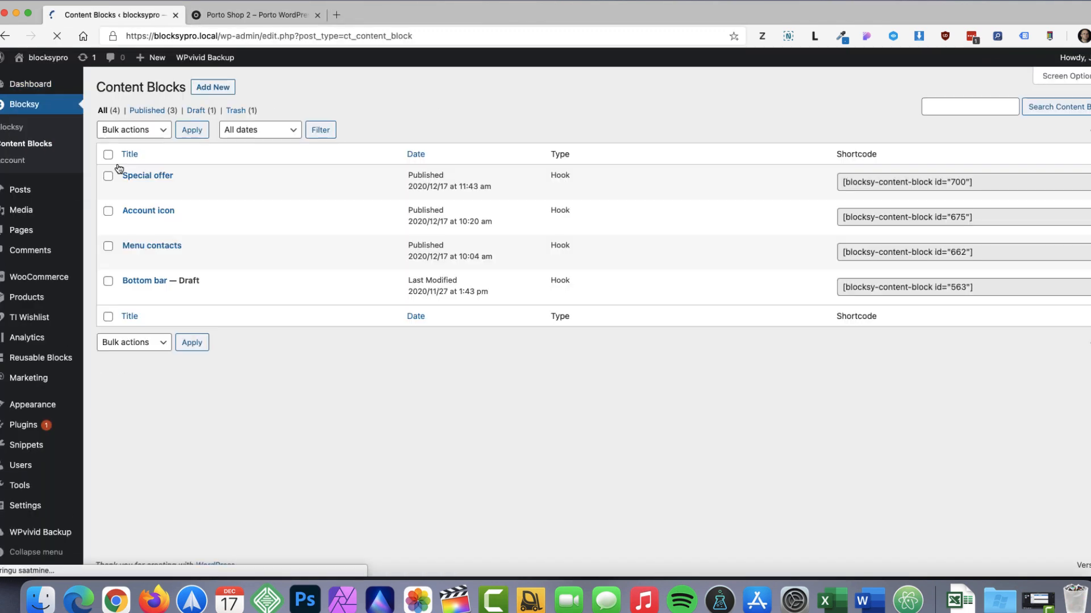
click(161, 212)
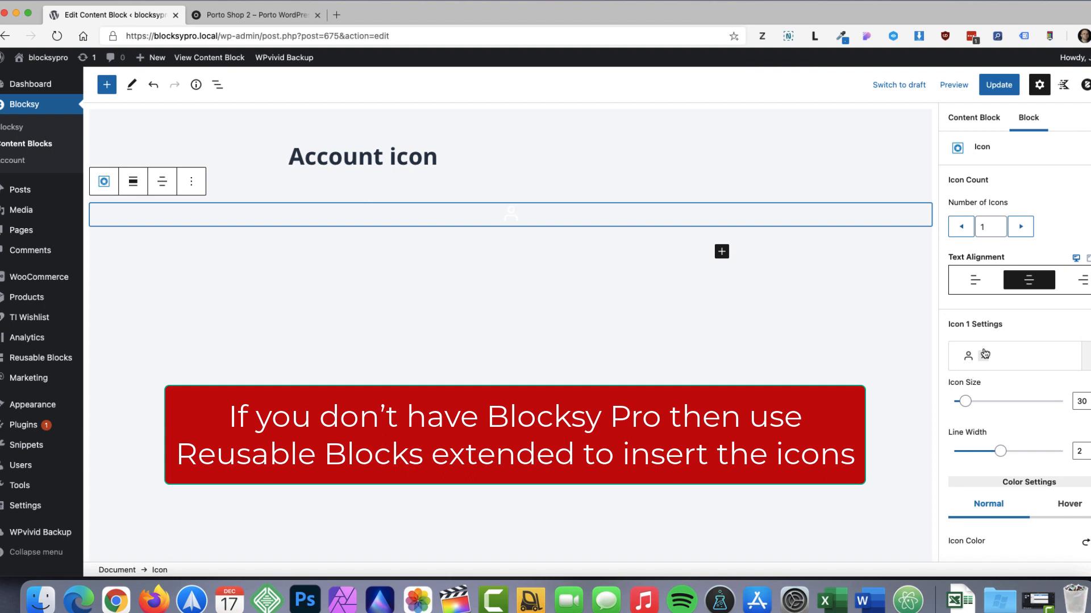
scroll(1070, 362, down, 4)
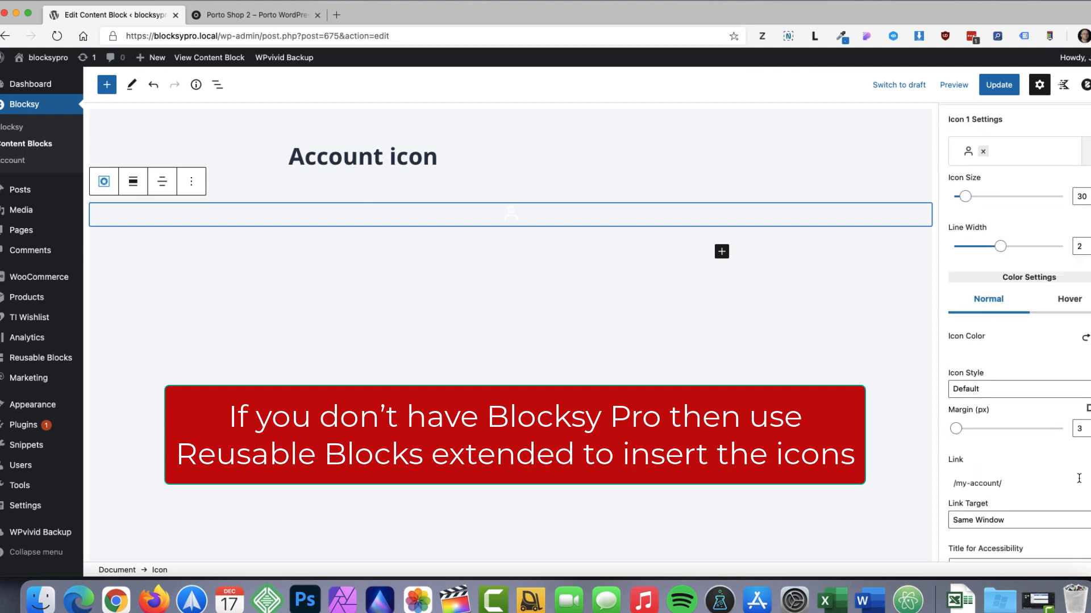
Step: Try the dark 2C3E50 swatch as the account icon's color, return it to white and update the content block
click(1090, 337)
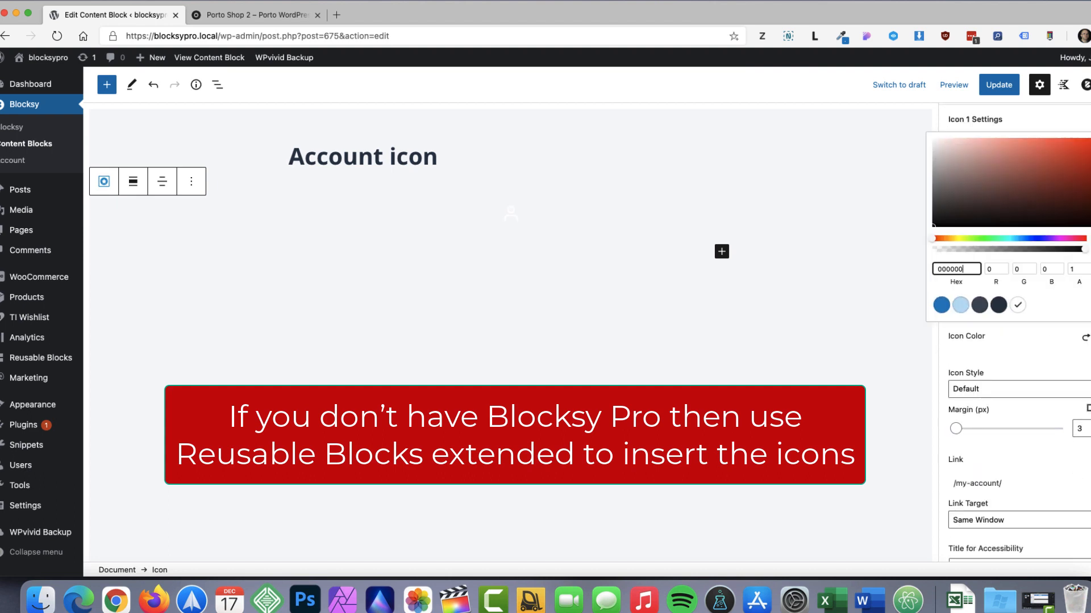
click(979, 305)
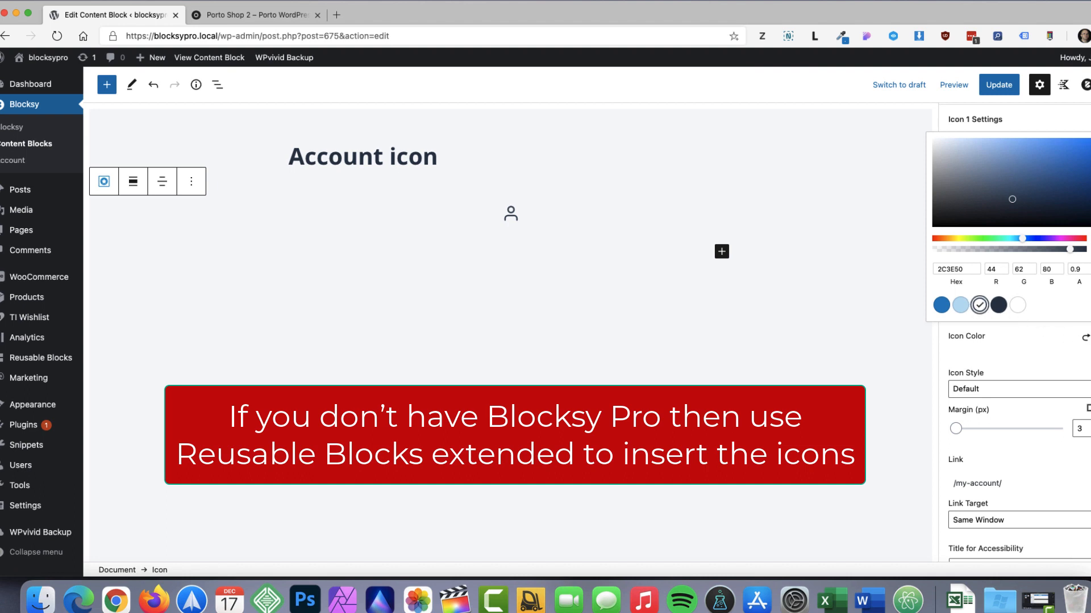
click(1016, 305)
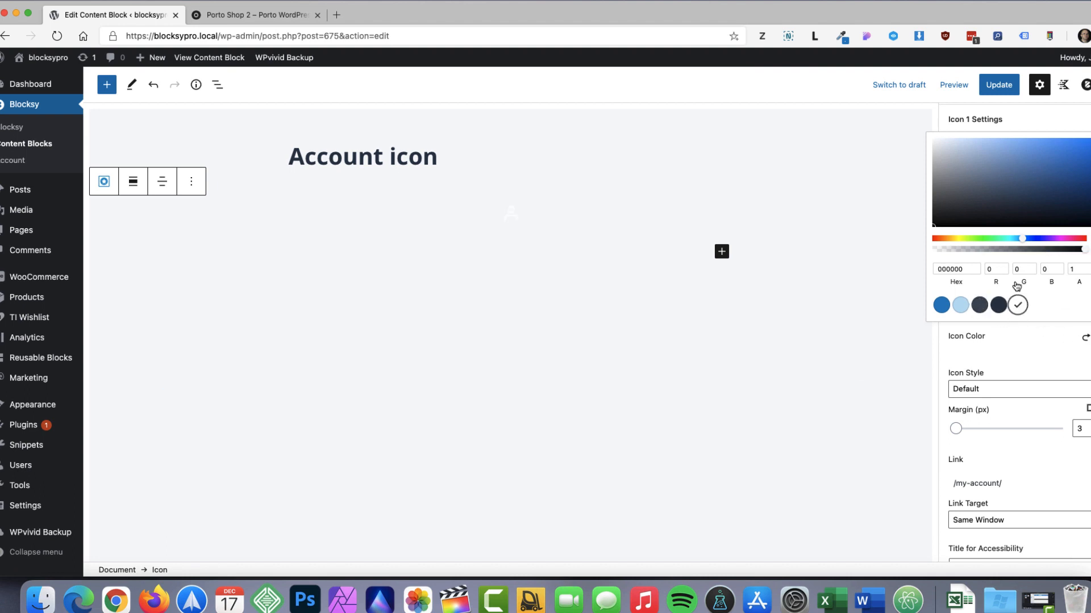
click(999, 84)
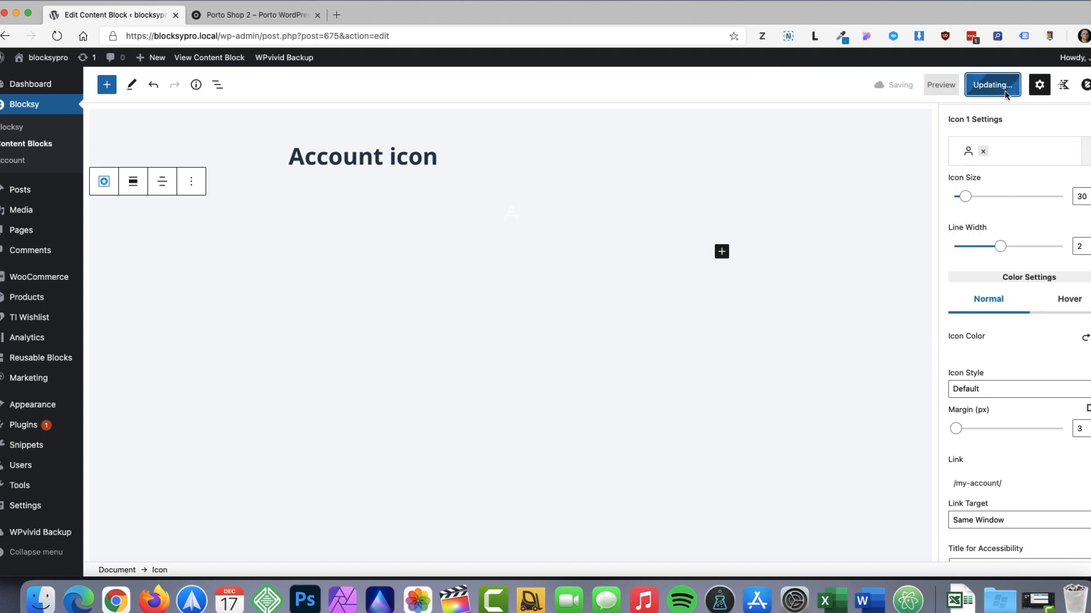
Step: Copy the Account icon block's shortcode from the content blocks list
click(34, 144)
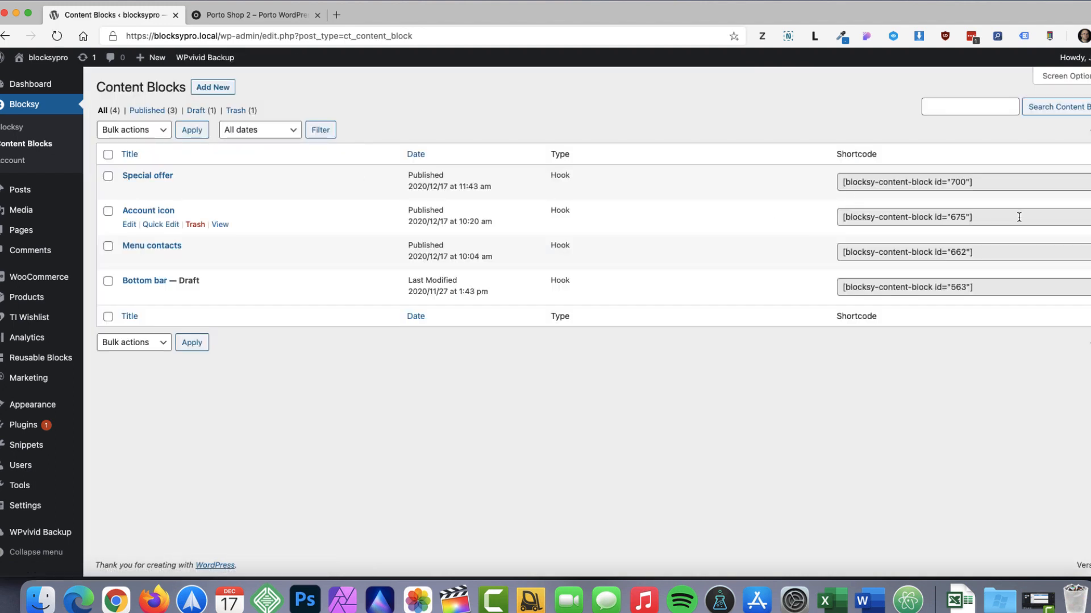
click(1001, 217)
key(super+c)
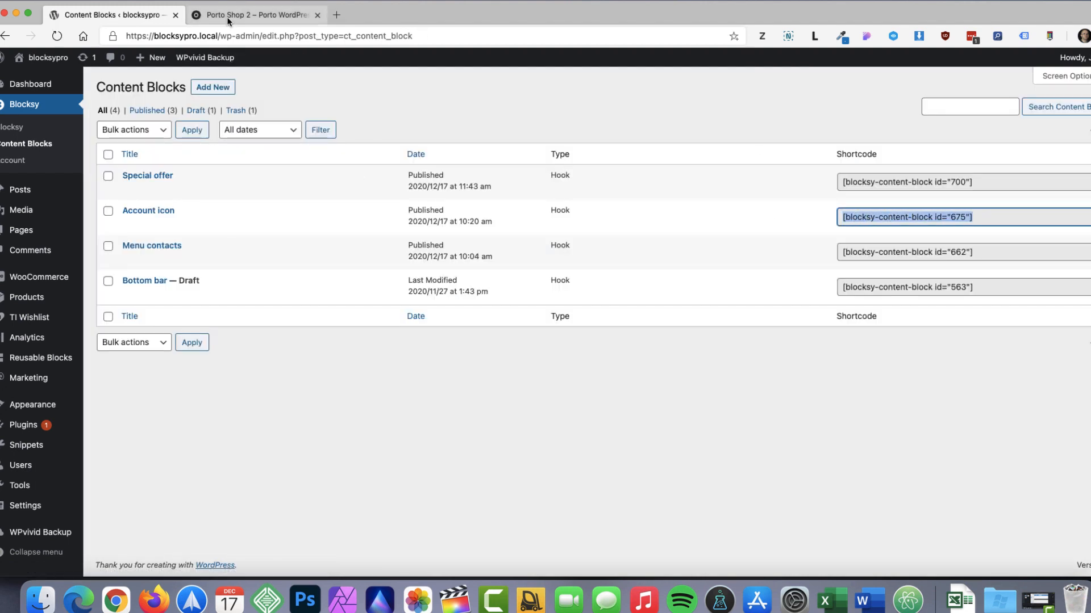
Step: Add a second HTML element after the contact element in the header's main row, containing the shortcode [blocksy-content-block id="675"] as plain text
click(252, 425)
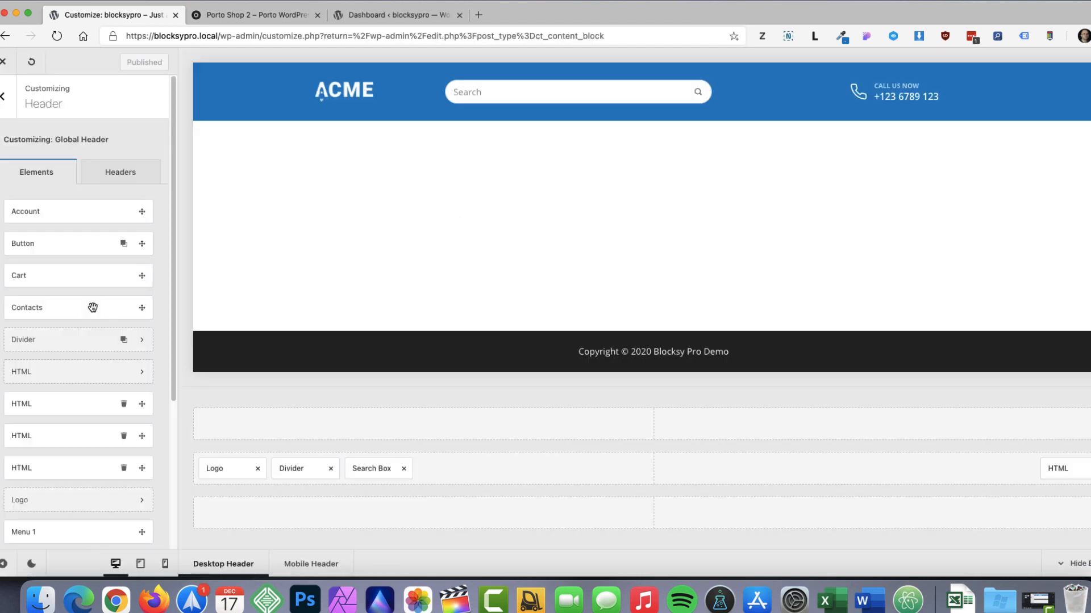
drag(51, 411, 1082, 476)
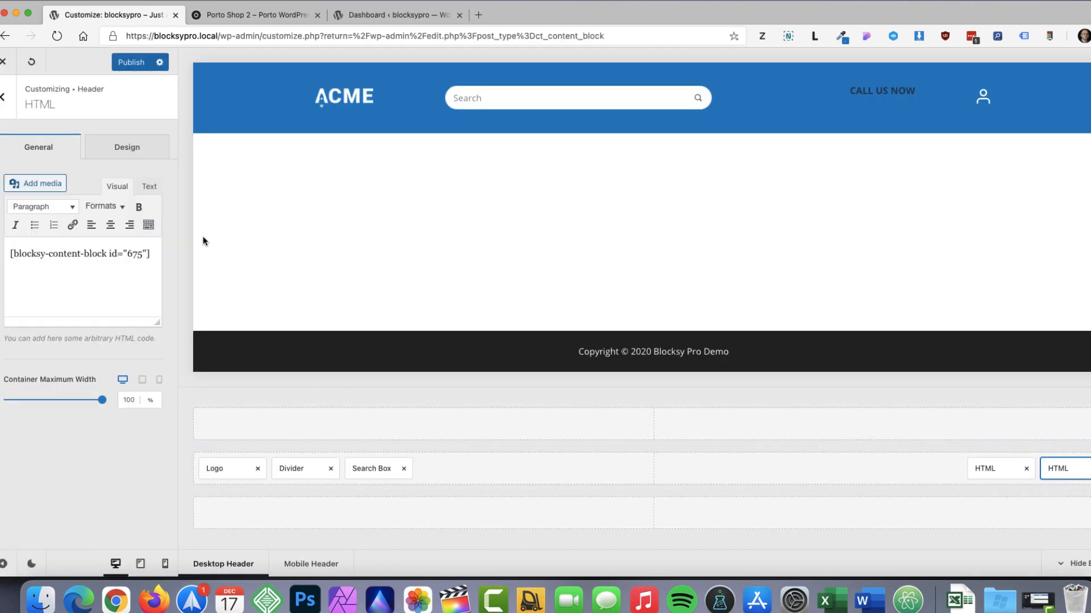
click(131, 154)
click(49, 149)
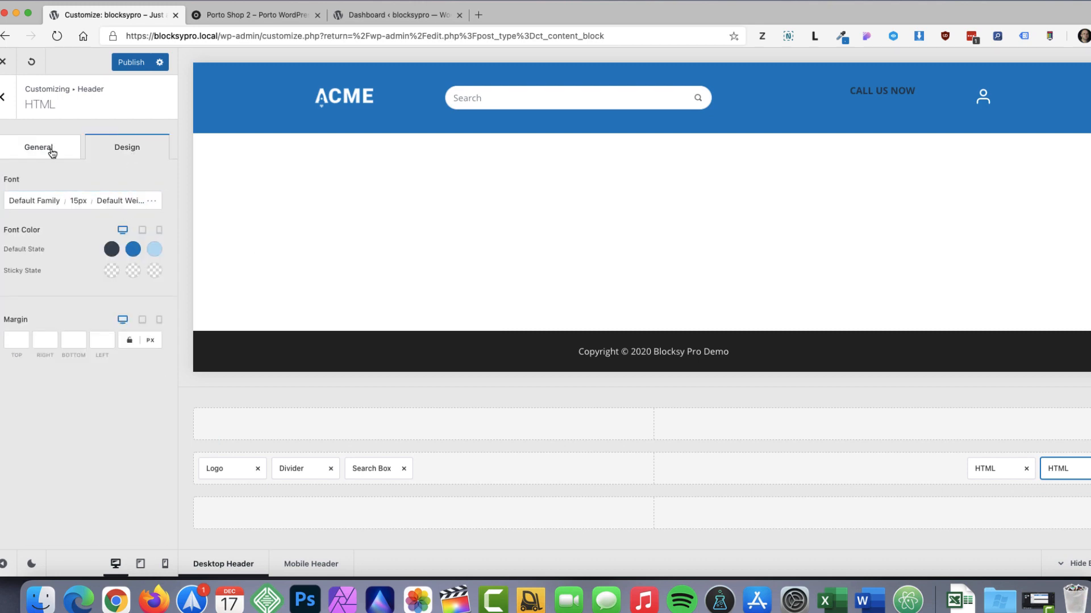
click(149, 187)
triple_click(105, 245)
key(super+v)
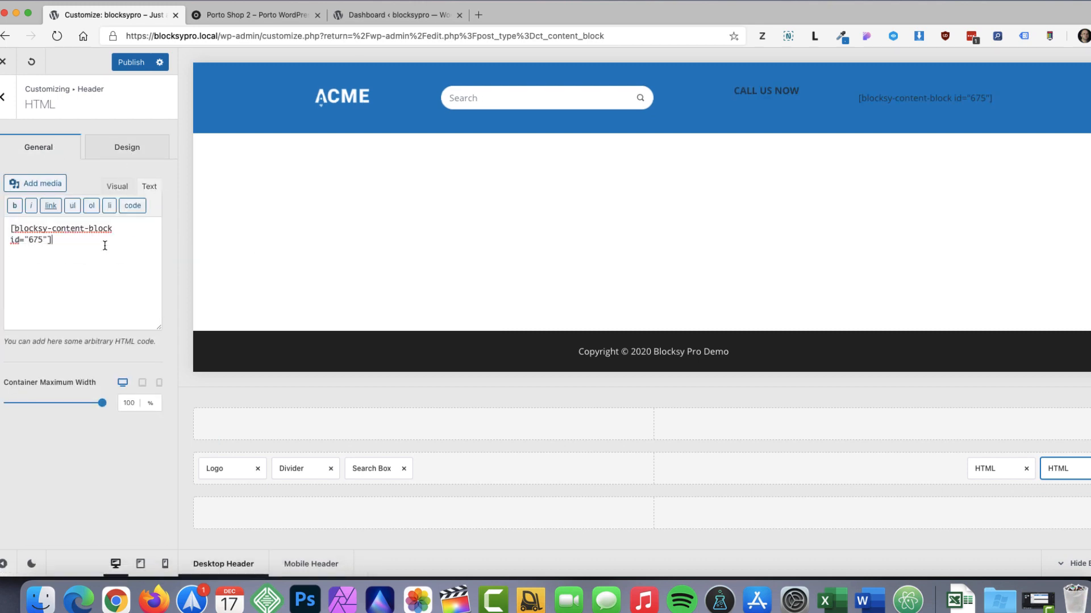
click(326, 100)
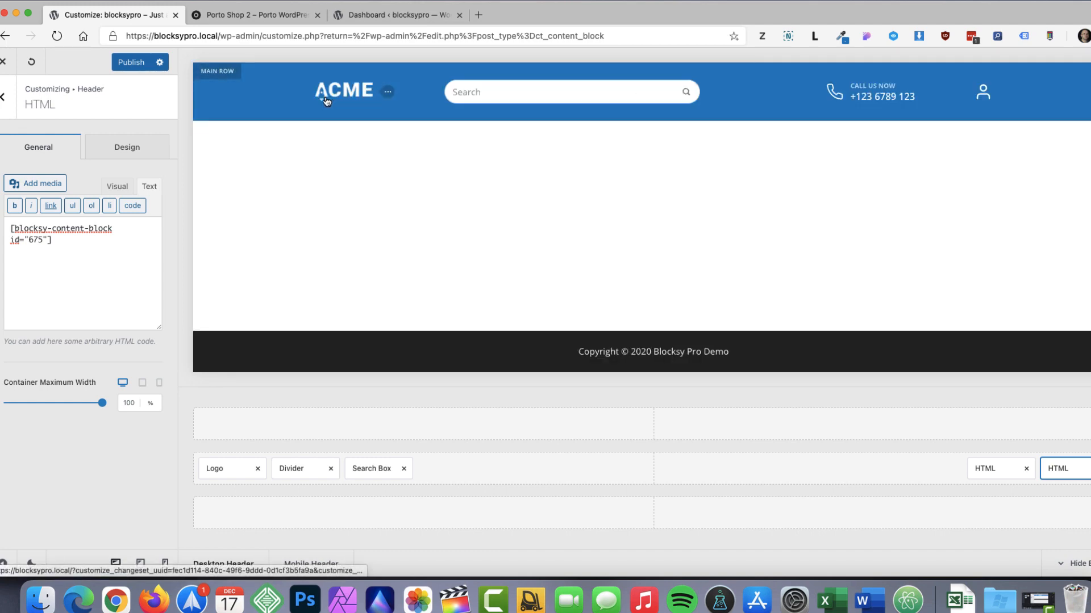
Step: Show the /my-account/ link in the Account icon block's settings and view the wishlist icon in the Porto demo header
click(250, 15)
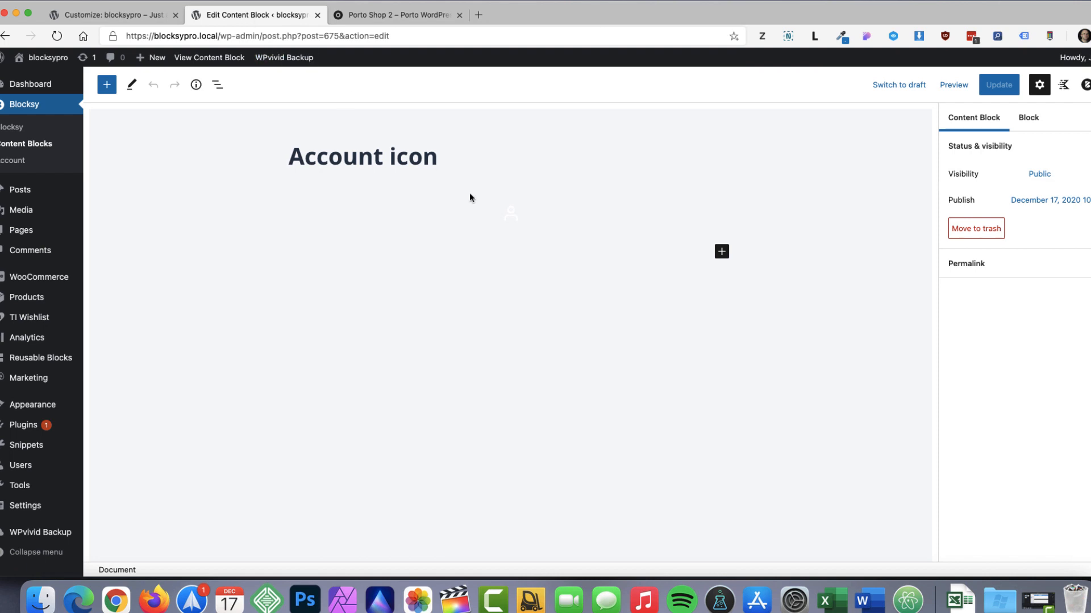
click(425, 258)
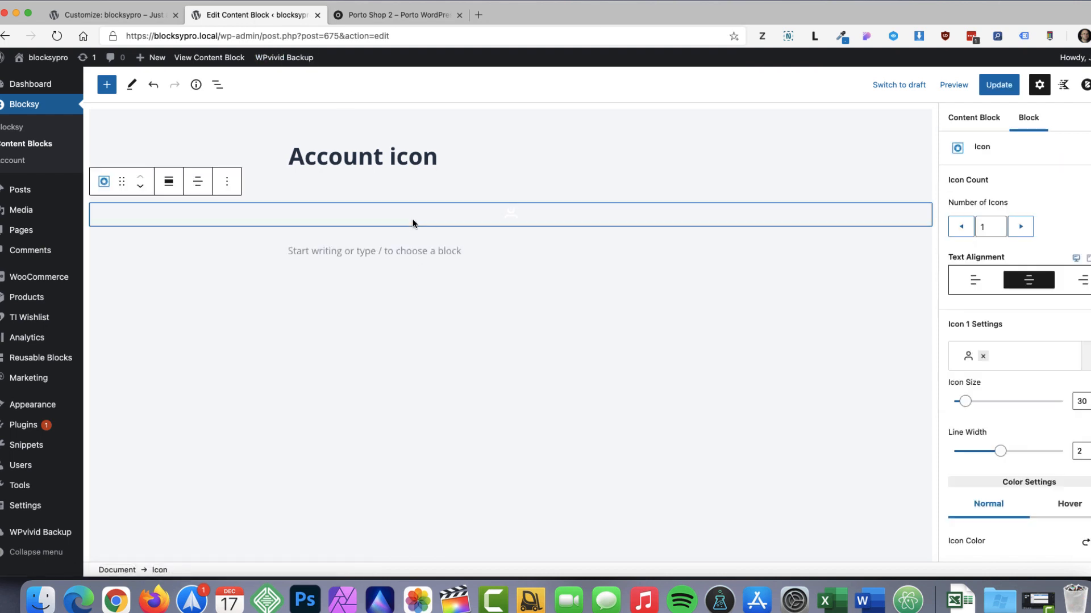
click(413, 218)
drag(1003, 414, 949, 413)
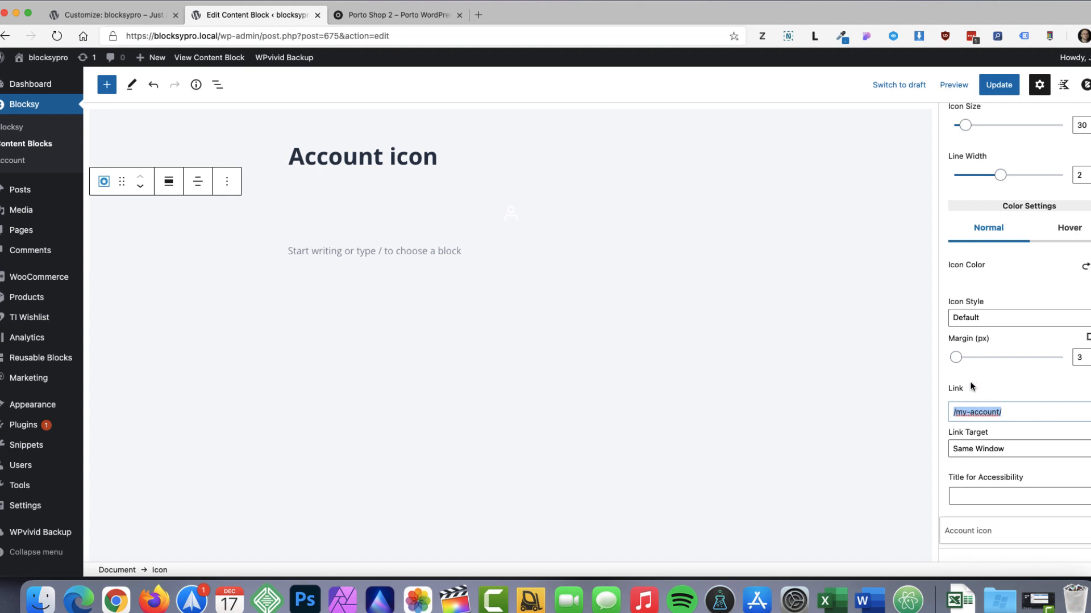
click(371, 16)
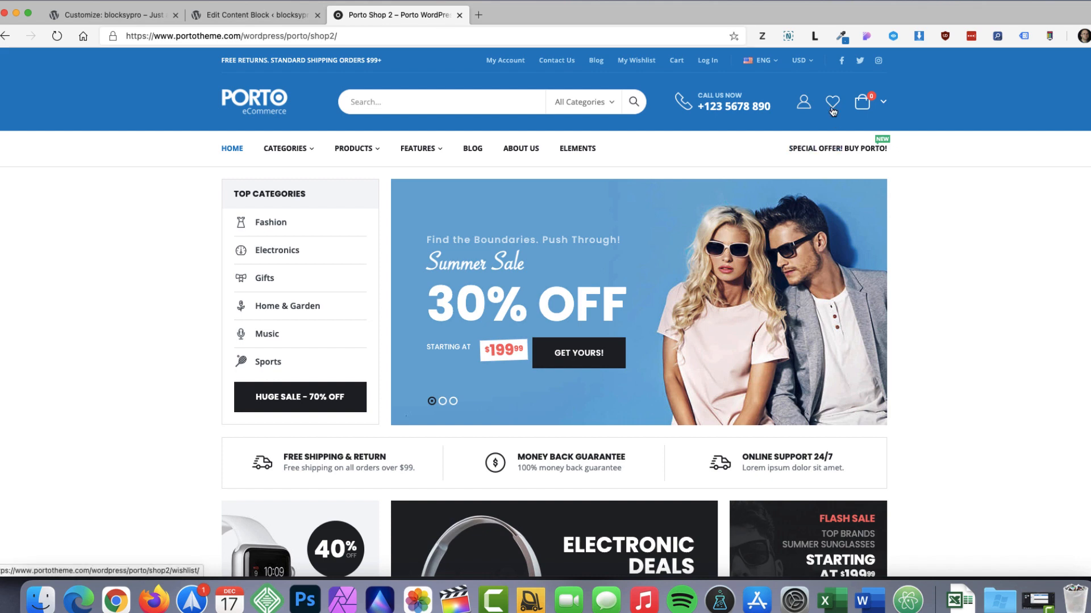
Step: Leave the content block editor and search the WordPress plugin directory for "ti wishlist"
click(256, 15)
mouse_move(49, 429)
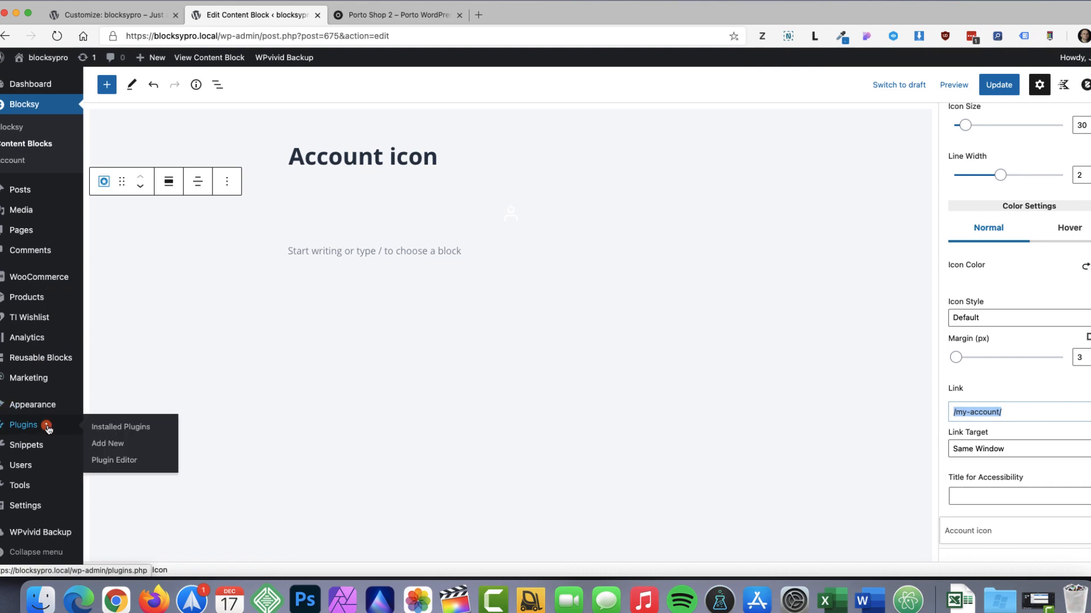
click(114, 445)
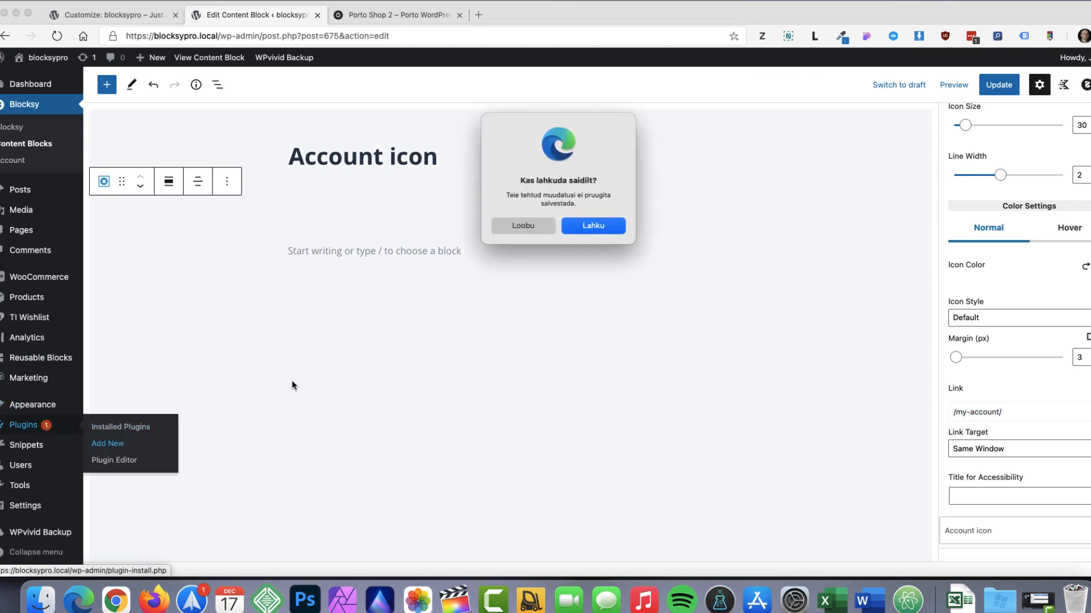
click(591, 221)
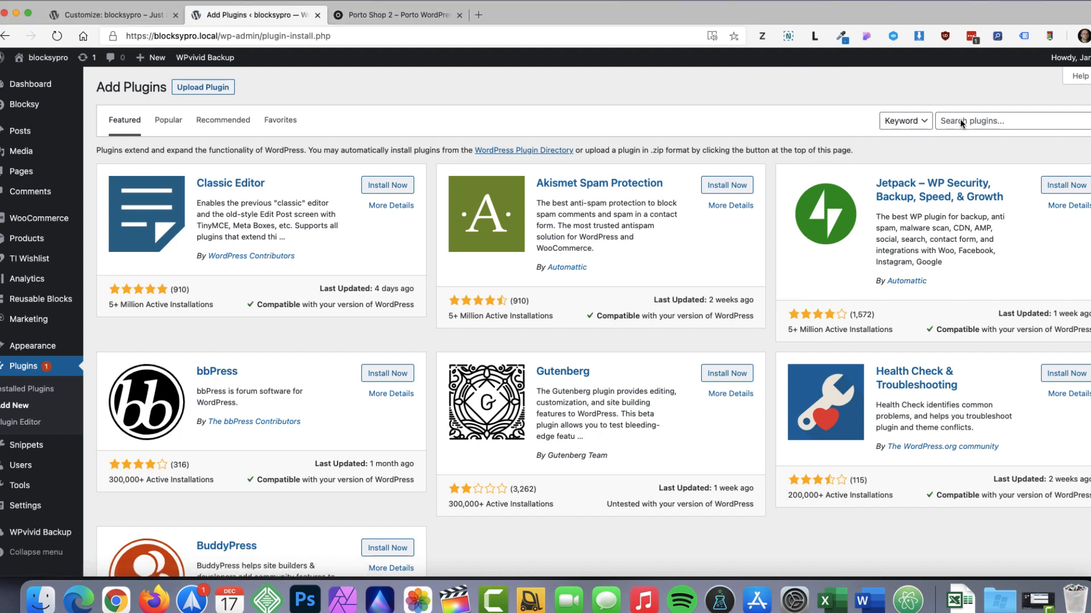
click(961, 120)
text(ti)
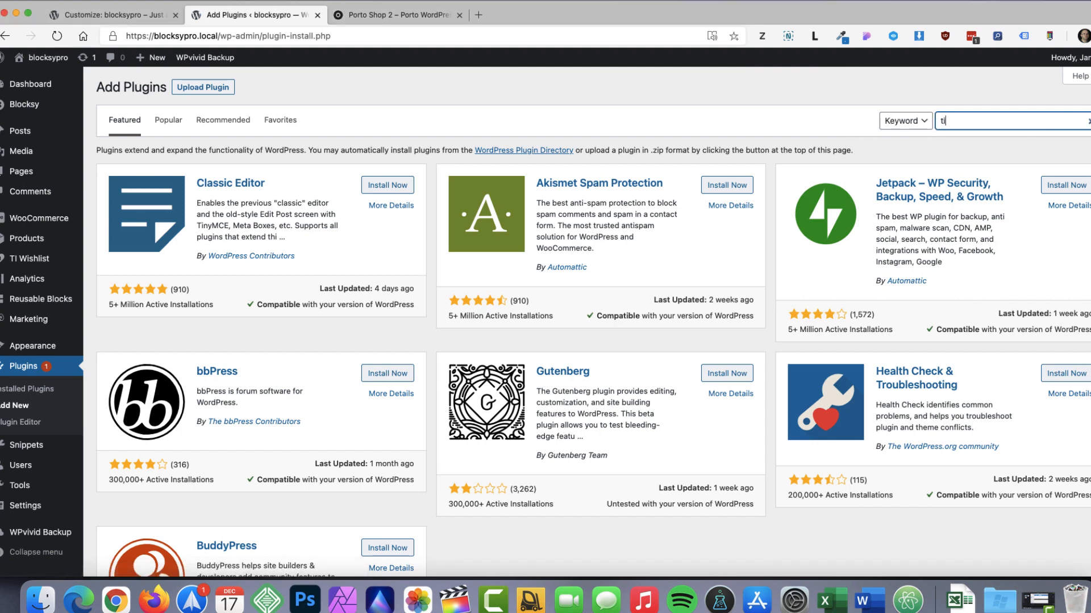
text( wishlist)
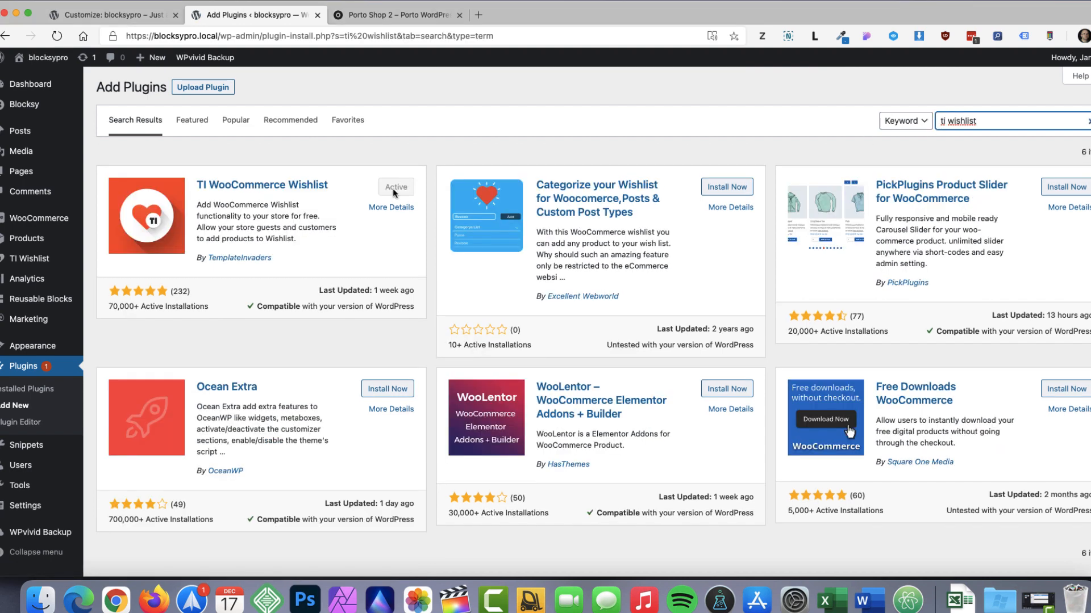
click(250, 556)
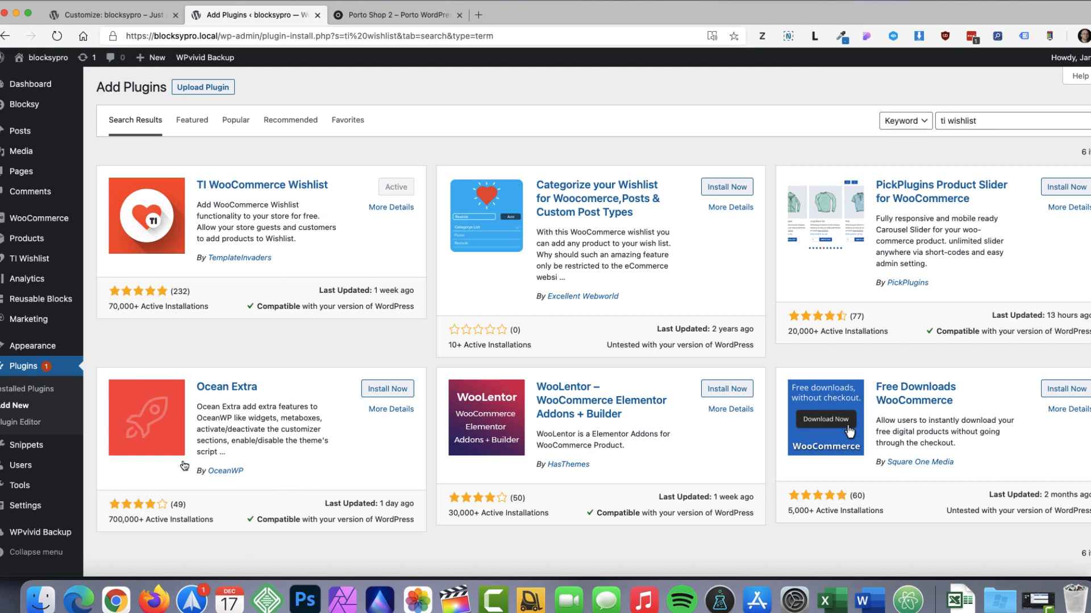
Step: In the TI Wishlist general settings, select the [ti_wishlist_products_counter] shortcode beside the Wishlist Product Counter section
mouse_move(41, 267)
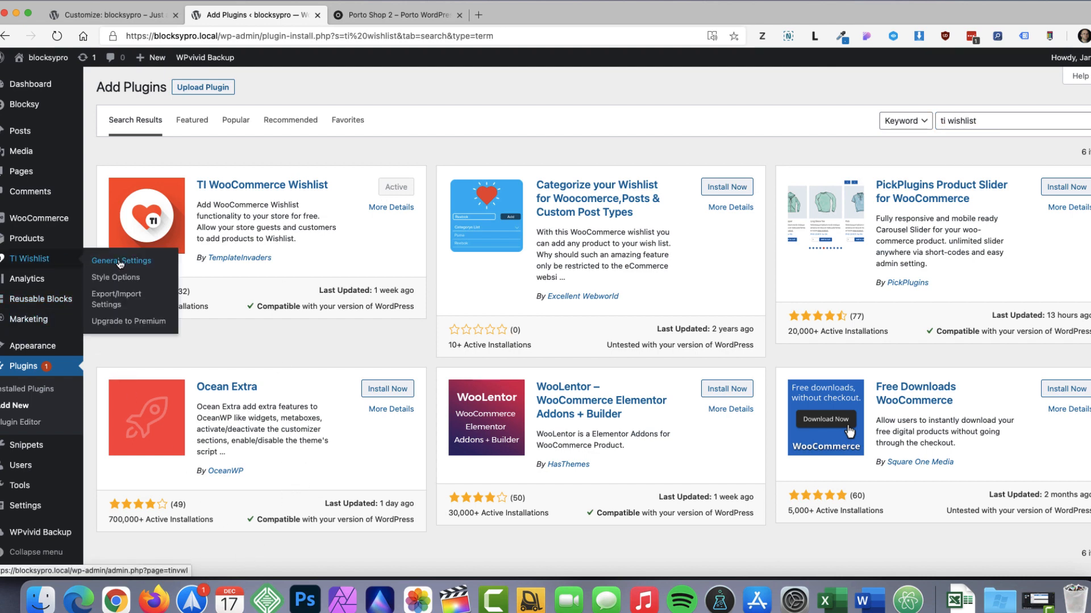
click(119, 262)
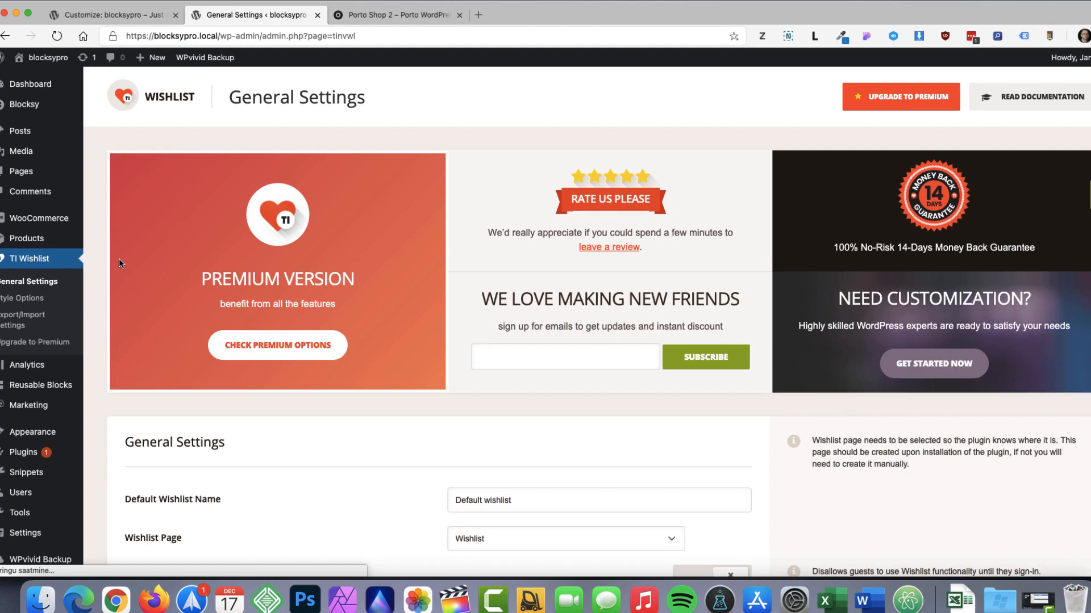
scroll(402, 302, down, 10)
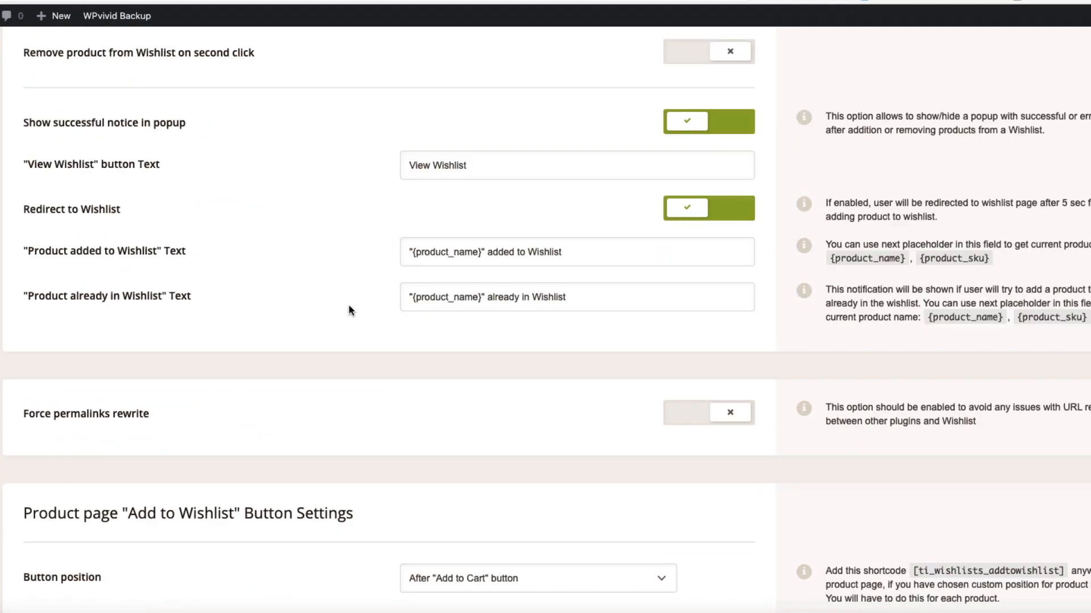
scroll(348, 307, down, 20)
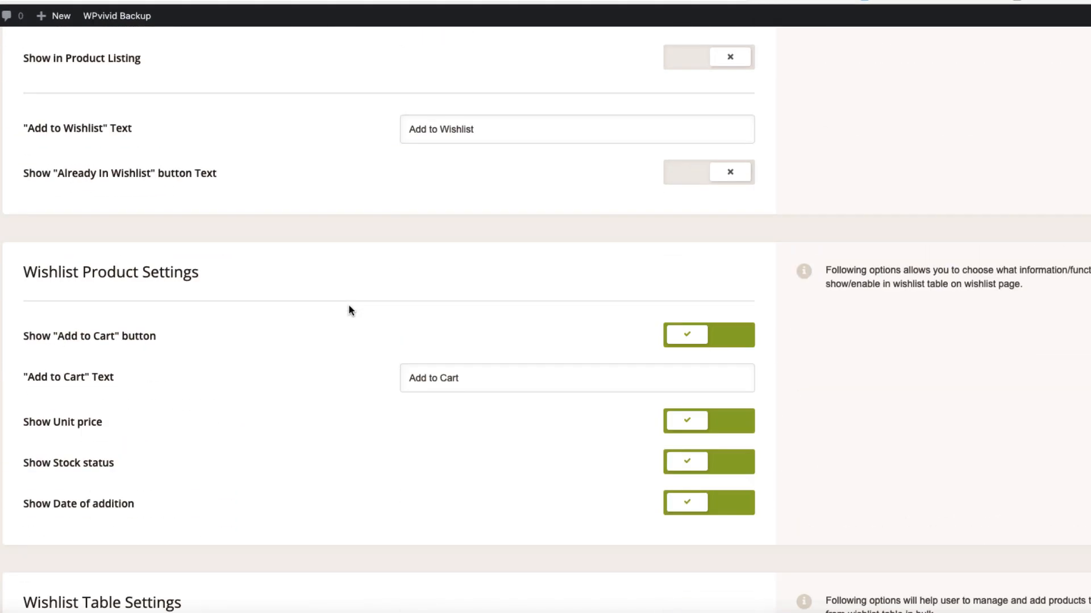
scroll(349, 310, down, 10)
drag(201, 258, 30, 264)
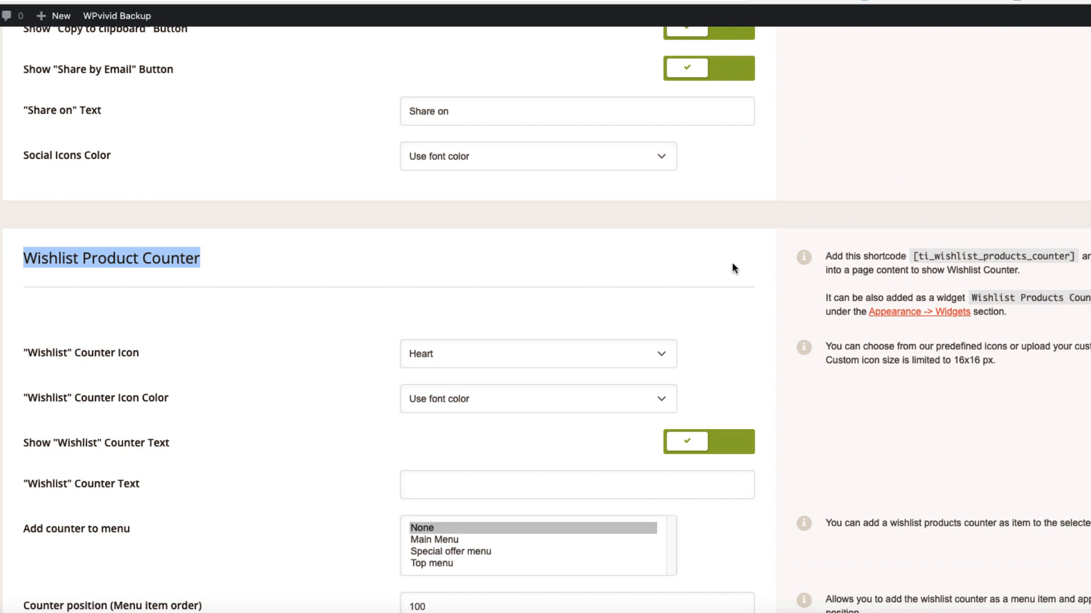
drag(1050, 256, 921, 256)
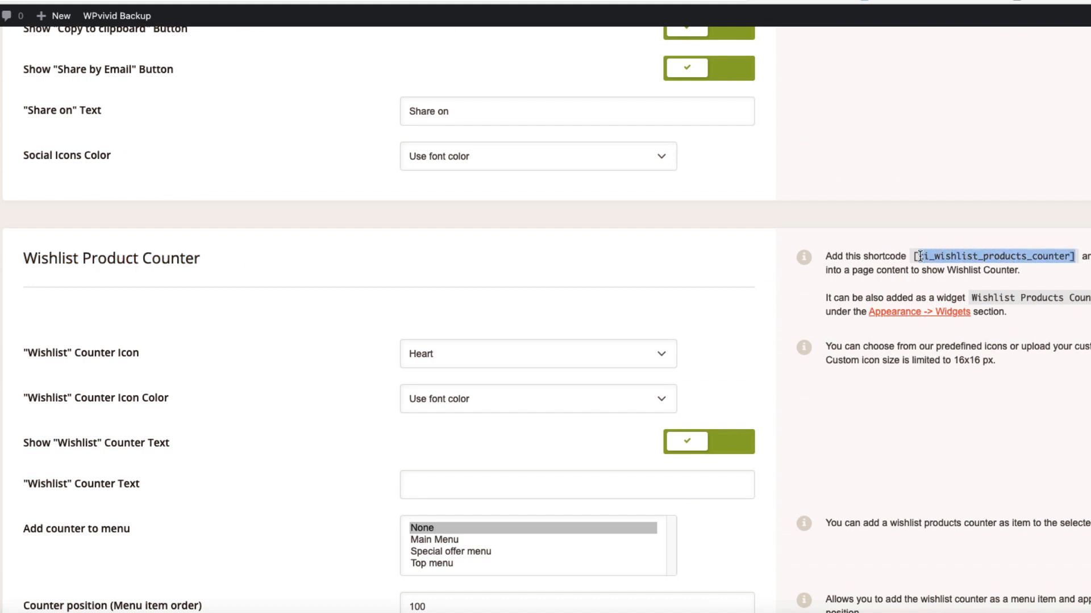
Step: Turn off showing the number of products in the wishlist counter and save the wishlist settings
scroll(681, 318, down, 5)
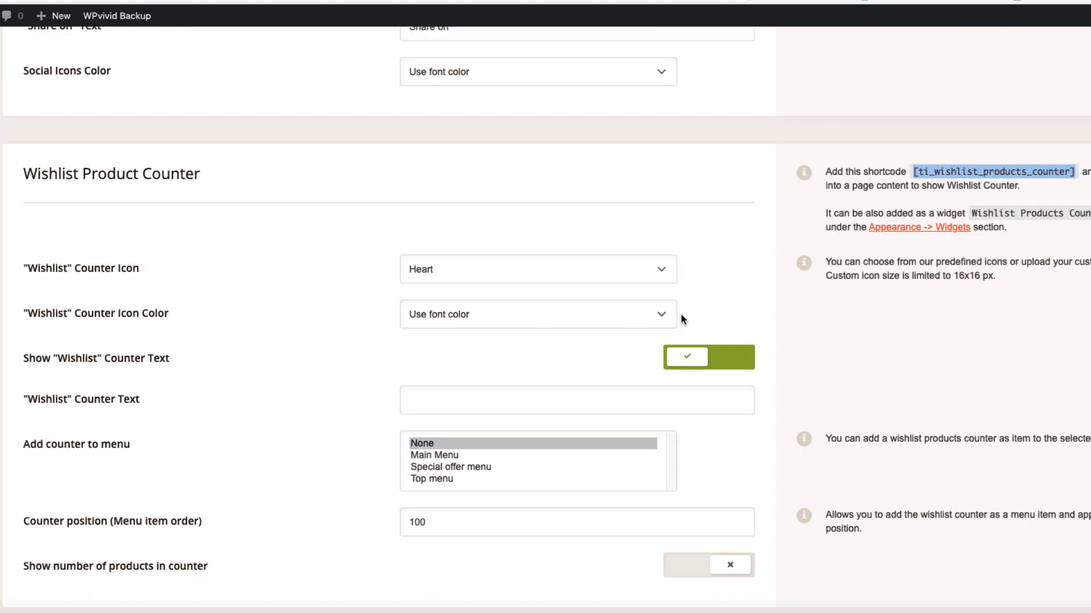
click(471, 264)
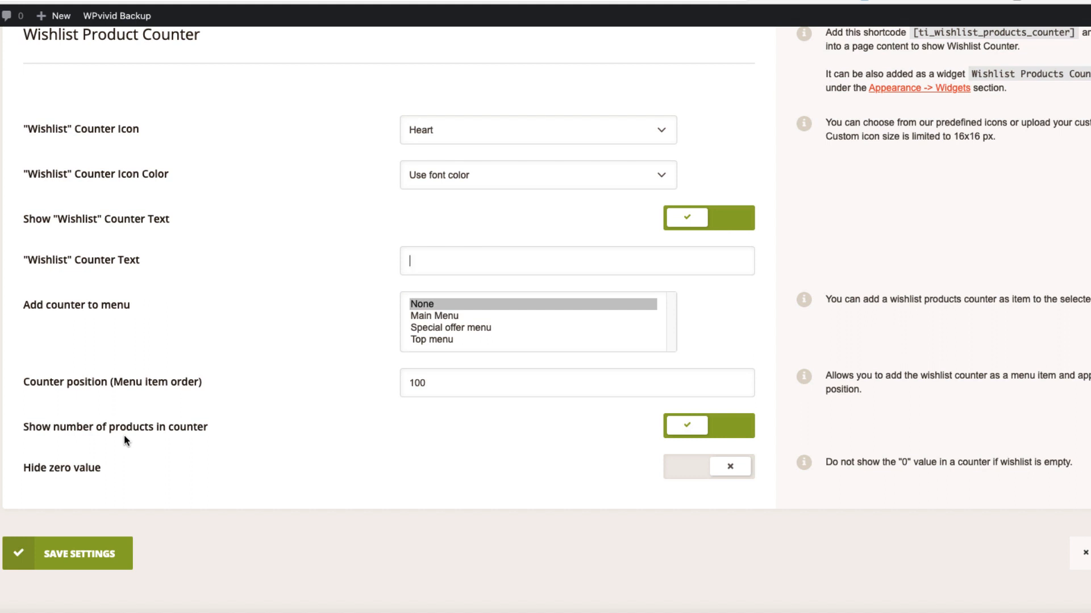
click(695, 427)
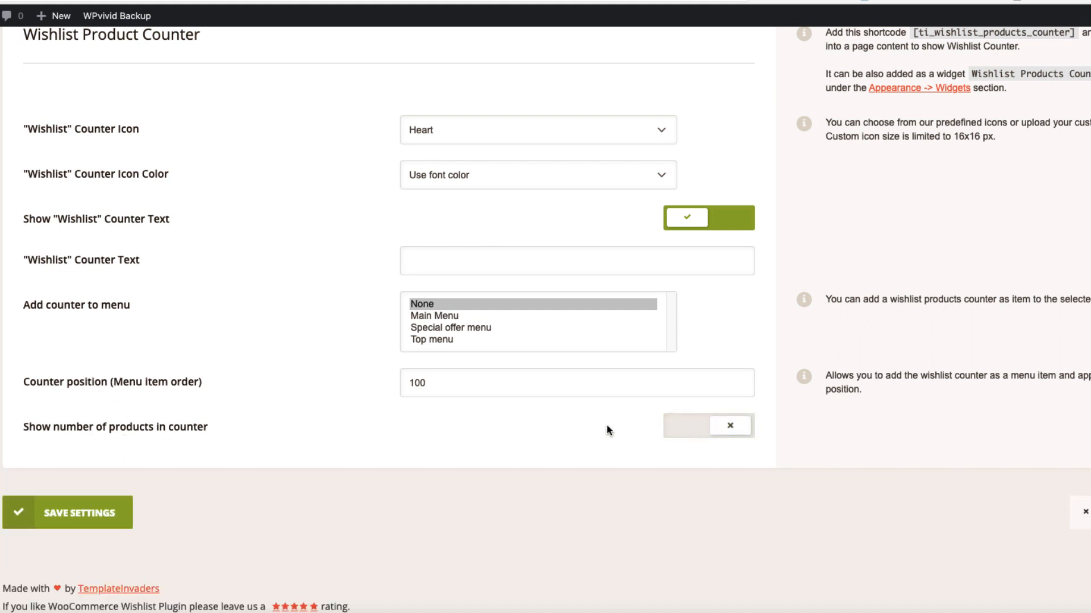
click(95, 514)
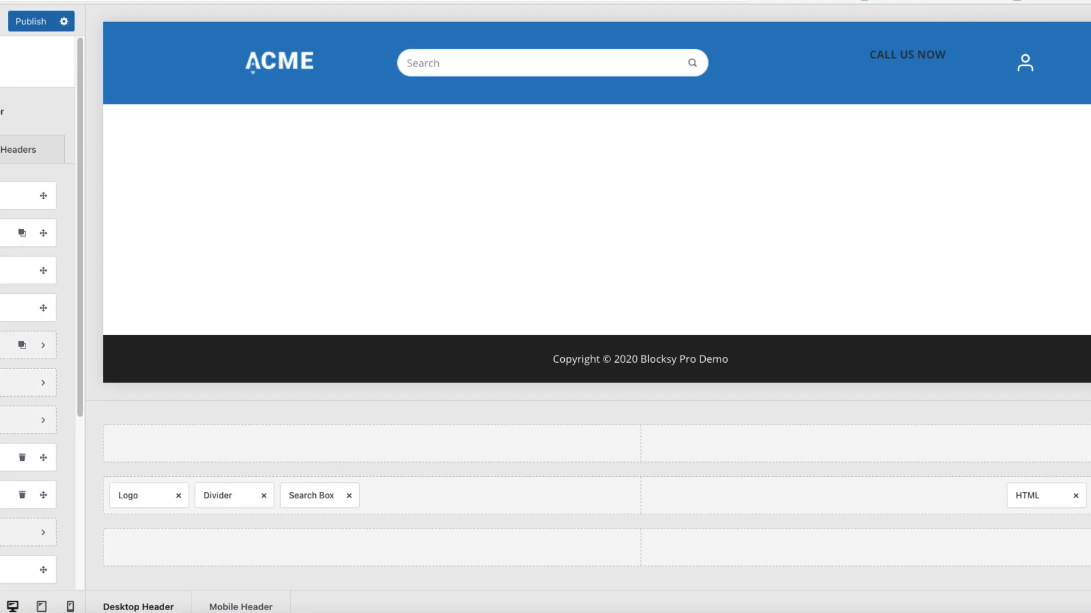
Step: Add an HTML element with the shortcode [ti_wishlist_products_counter] between the contact and account elements in the header's main row, and publish
drag(7, 459, 983, 465)
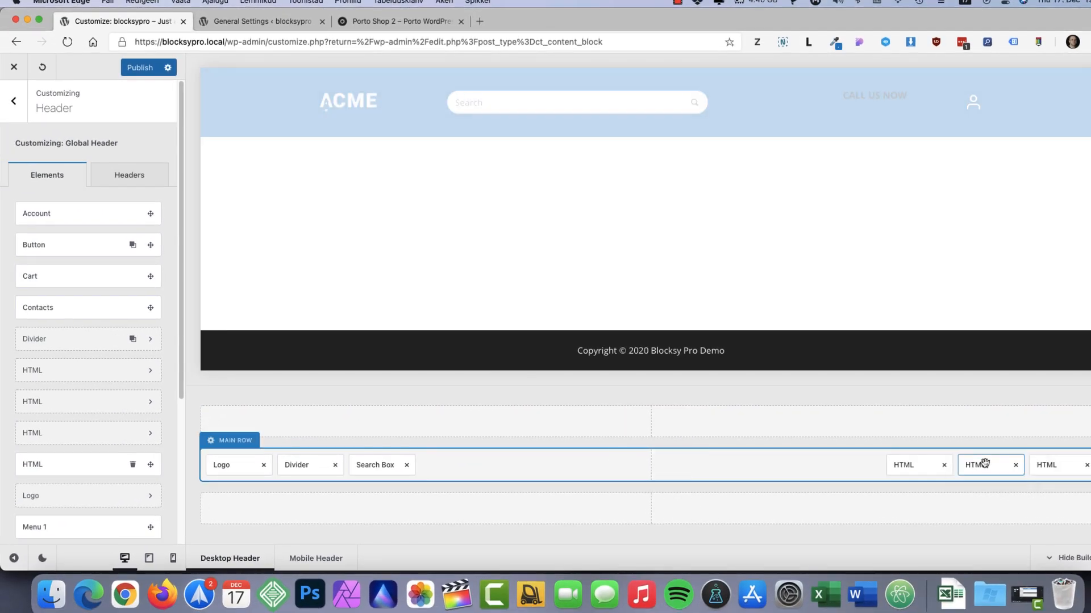
click(985, 465)
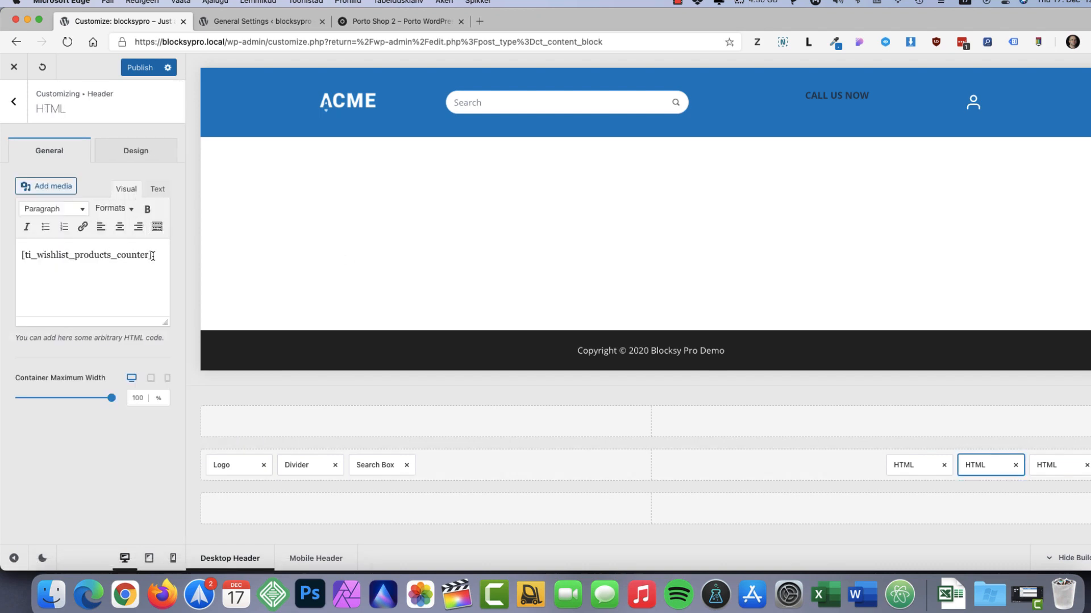
drag(153, 256, 17, 255)
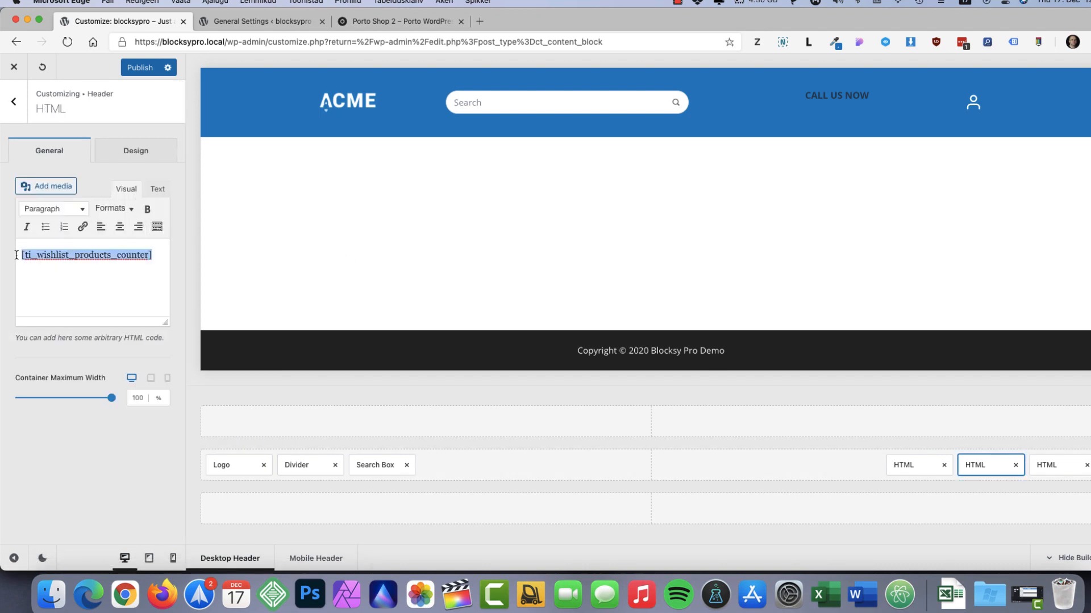
click(348, 102)
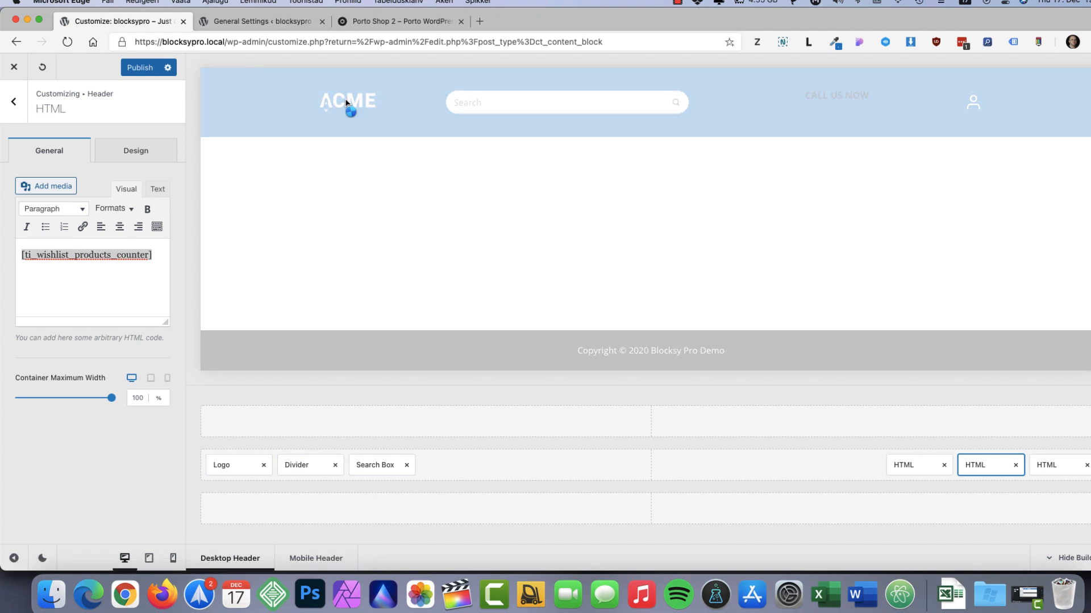
click(135, 70)
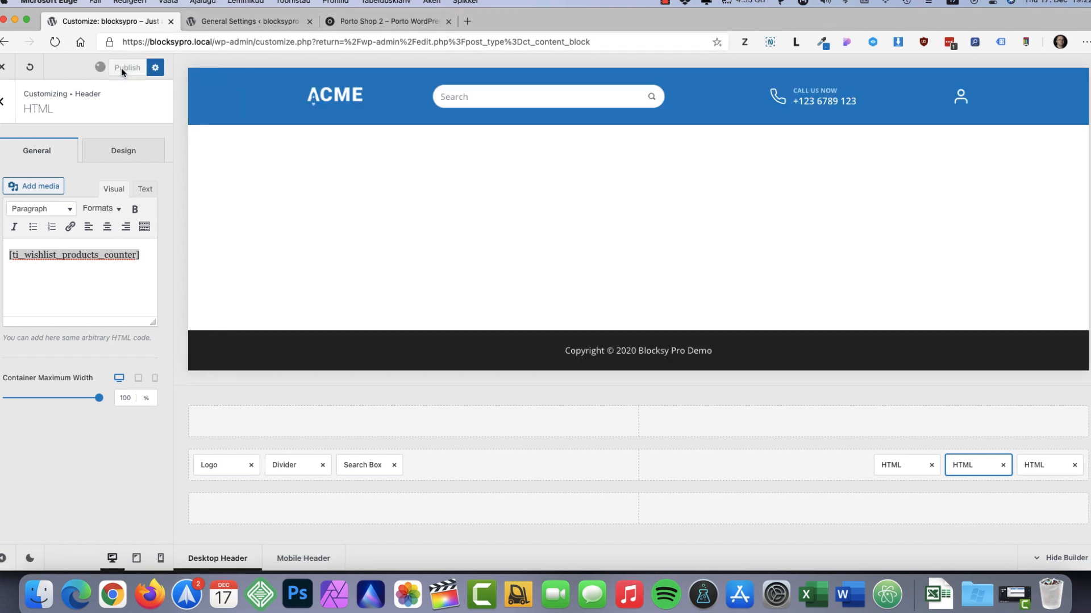
Step: Uncomment the wishlist heart icon's rule in the Additional CSS, applying font-size 2em and color #fff
click(2, 105)
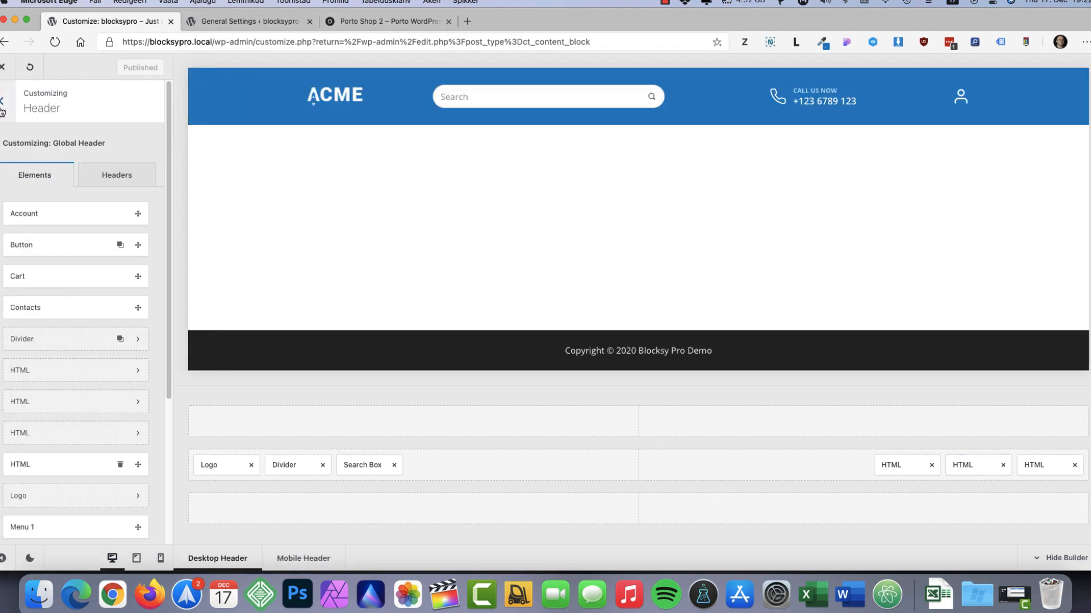
click(3, 103)
scroll(85, 455, down, 5)
click(85, 521)
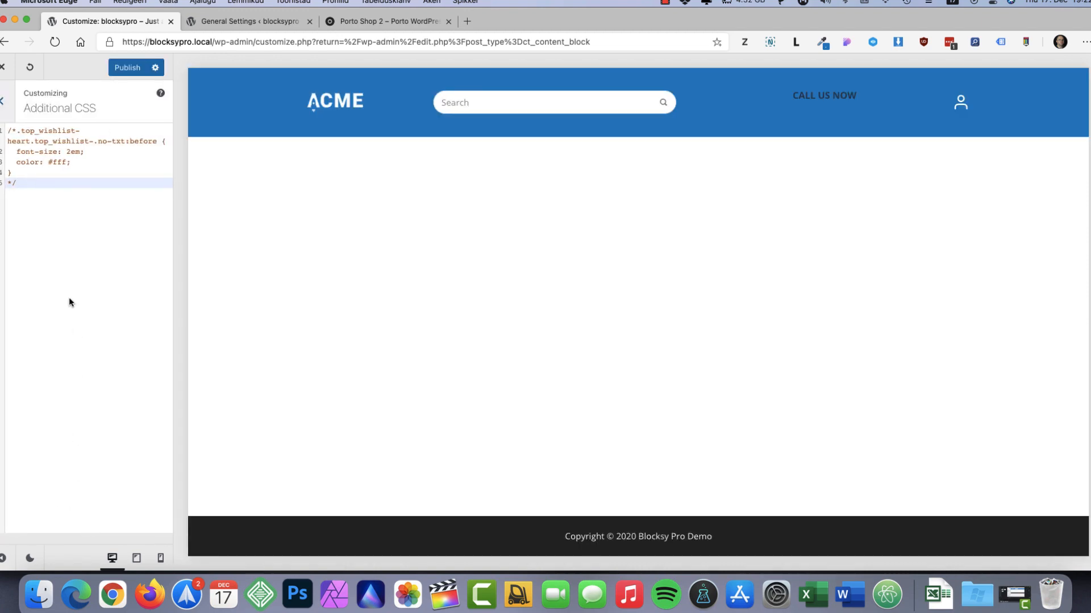
click(18, 183)
key(BackSpace)
key(BackSpace)
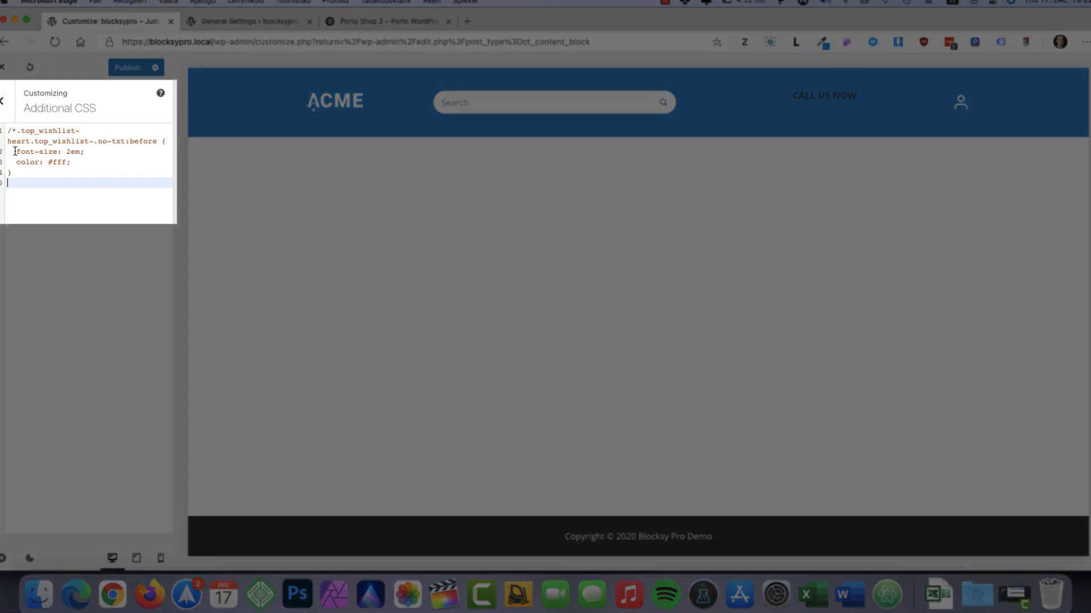
click(13, 129)
key(BackSpace)
key(BackSpace)
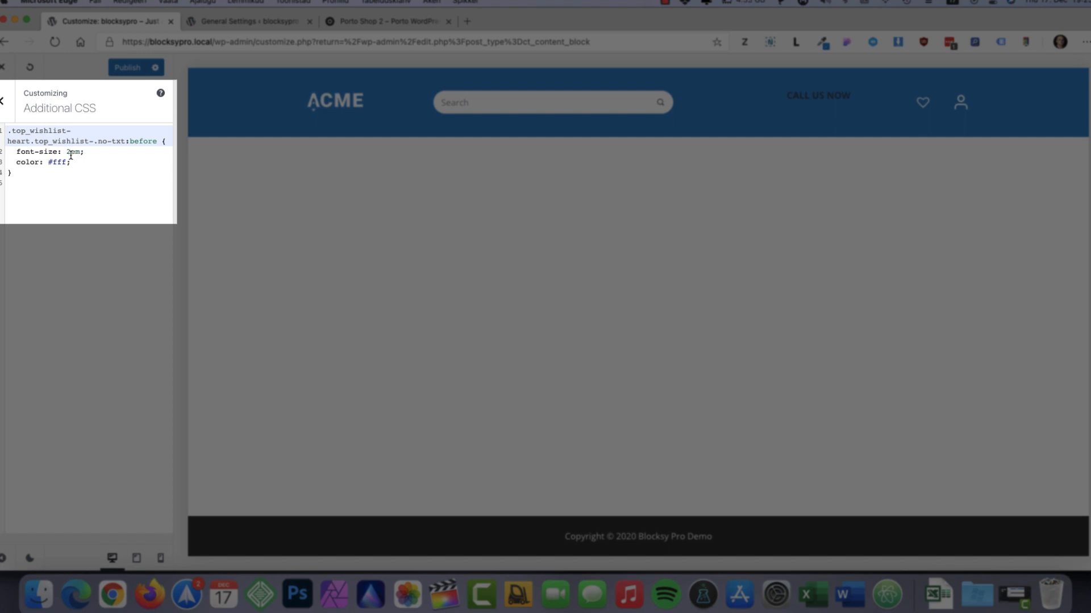
drag(91, 153, 11, 150)
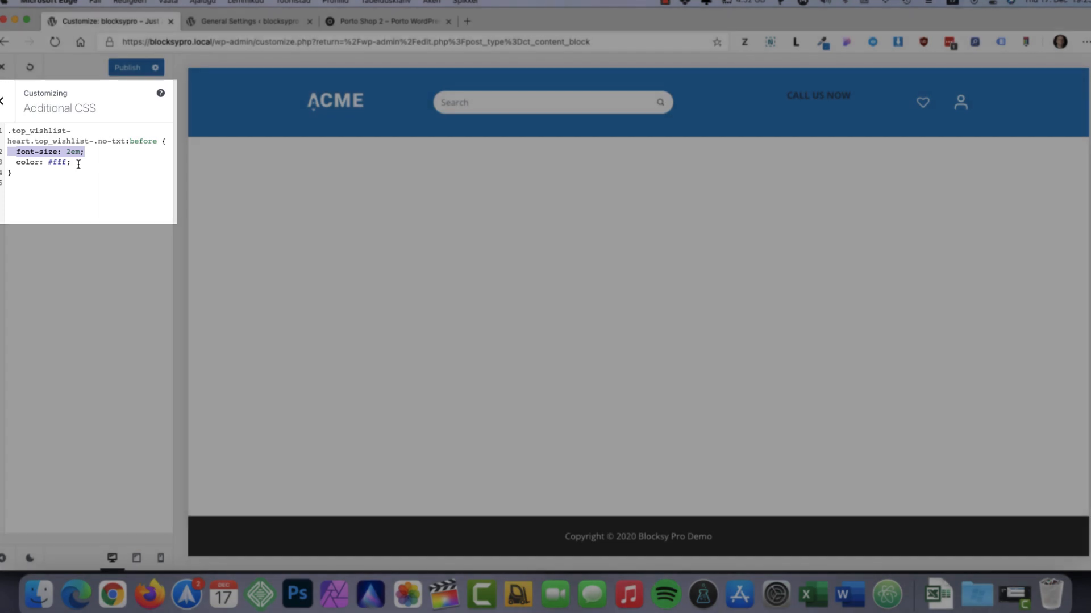
drag(79, 164, 14, 162)
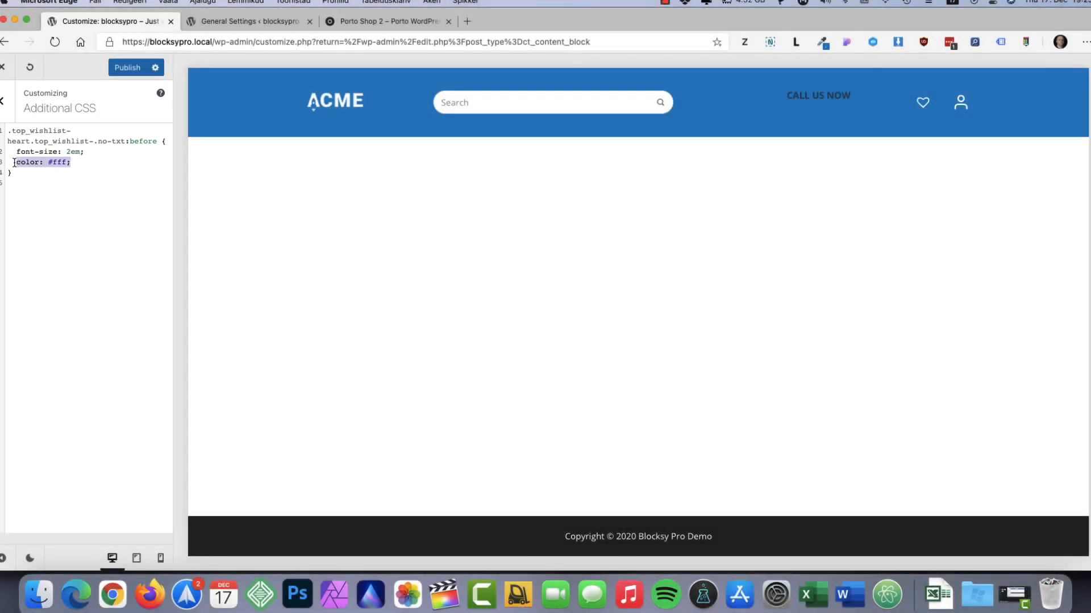
click(72, 189)
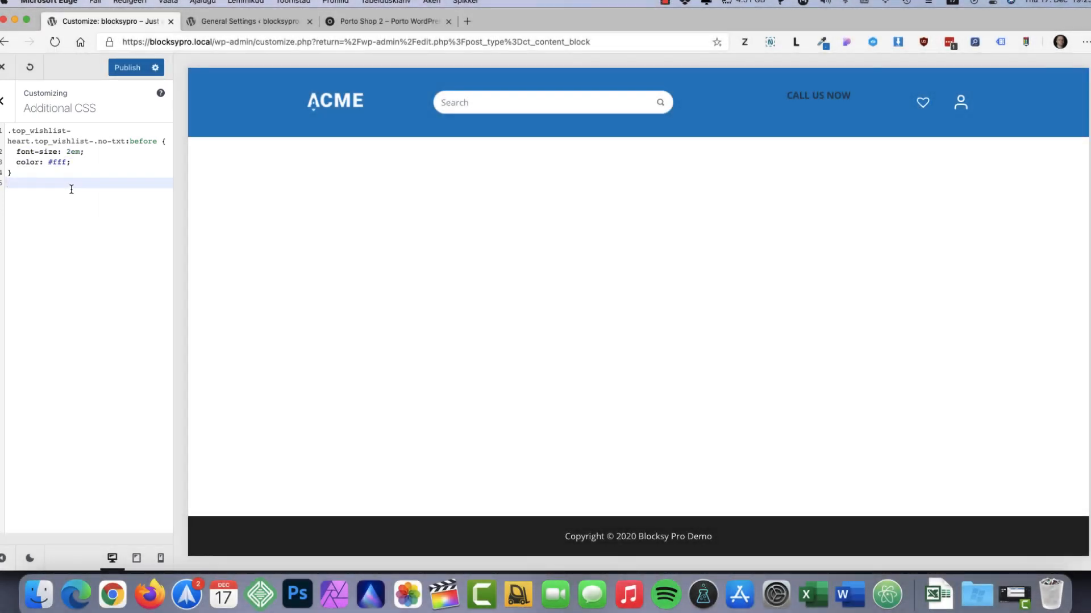
Step: Return to the header builder, move the wishlist HTML element after the account element and publish the changes
click(2, 101)
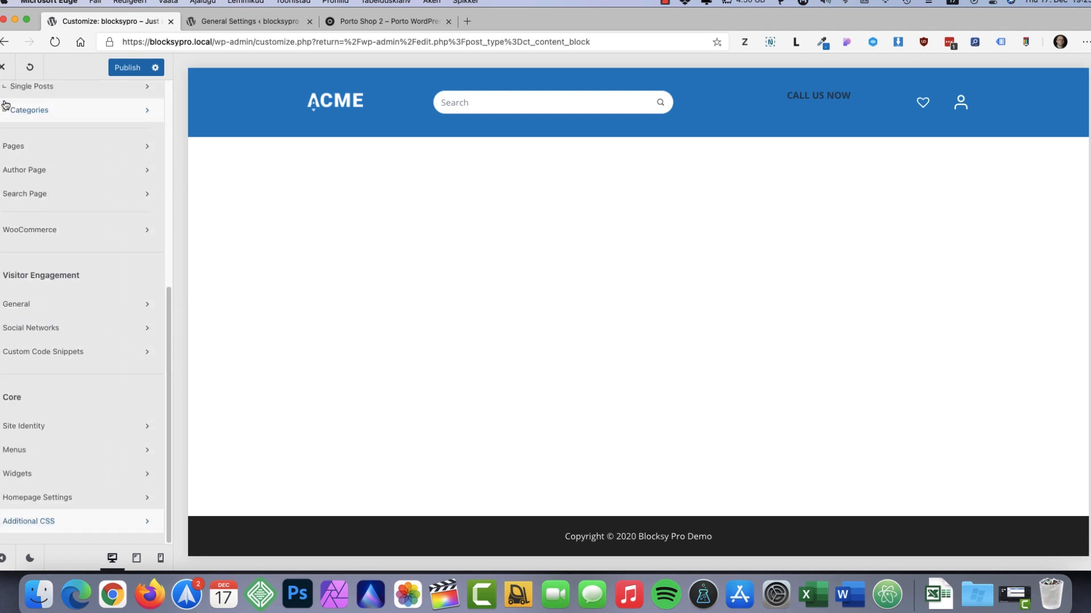
click(5, 104)
click(13, 114)
click(31, 236)
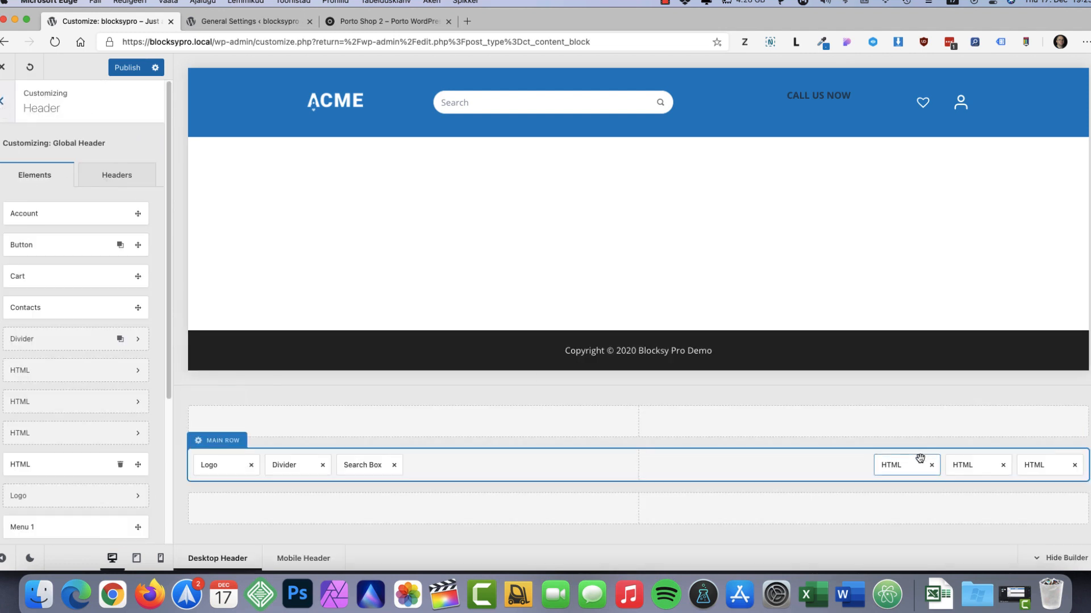
drag(963, 465, 1034, 465)
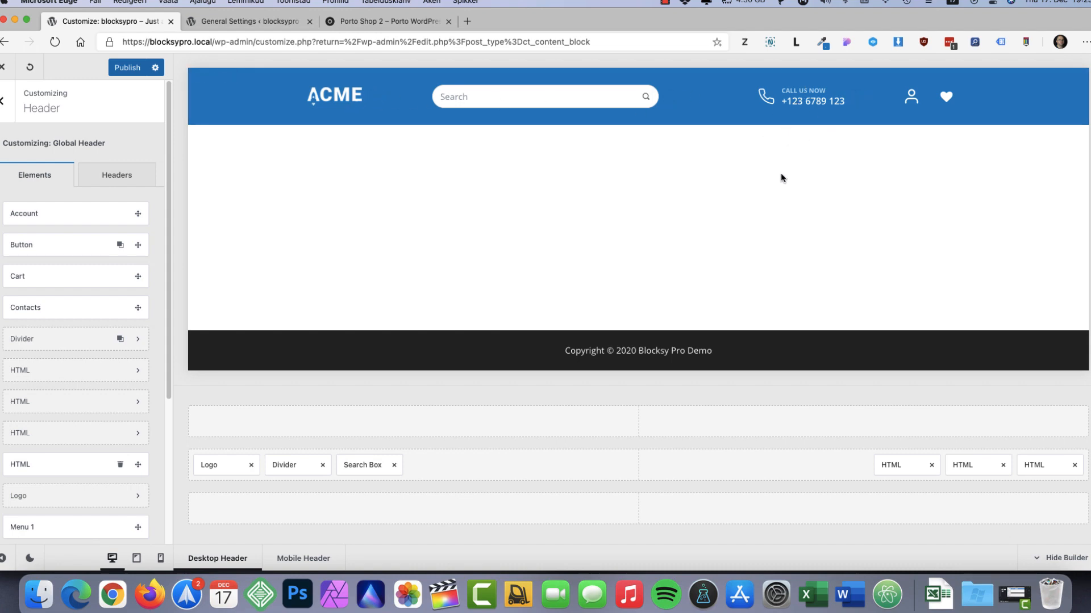
click(125, 68)
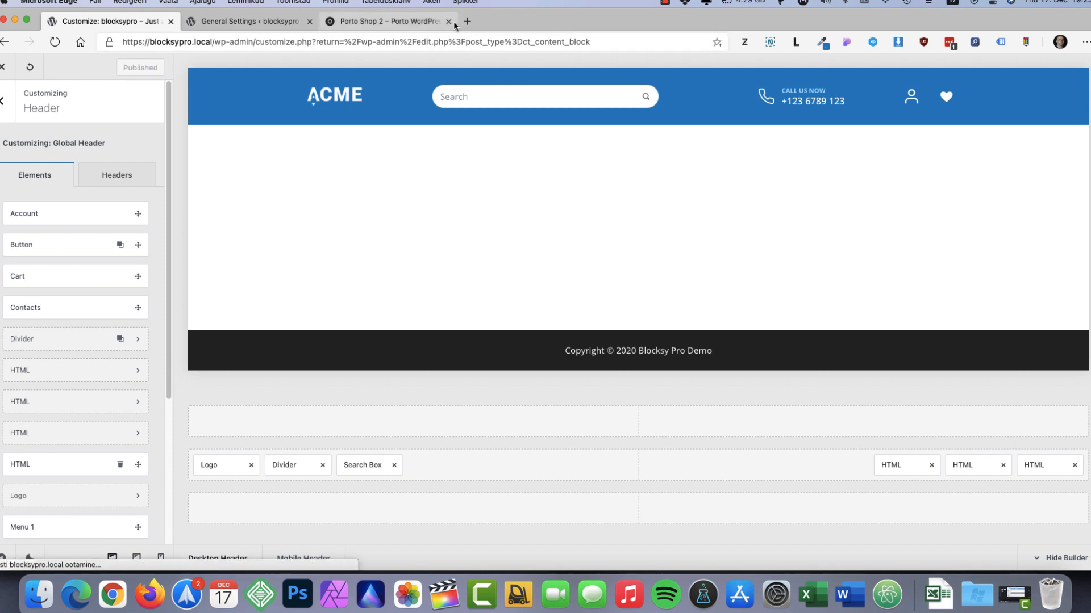
Step: View the cart icon's dropdown in the Porto demo and add the Cart element at the end of the header's main row
click(387, 22)
mouse_move(845, 113)
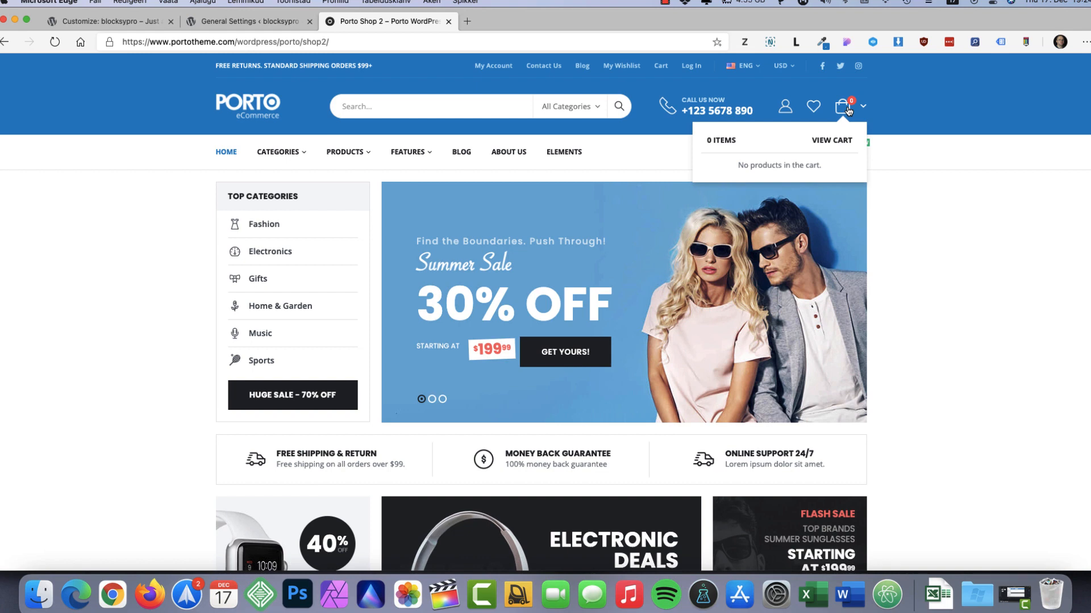
click(112, 23)
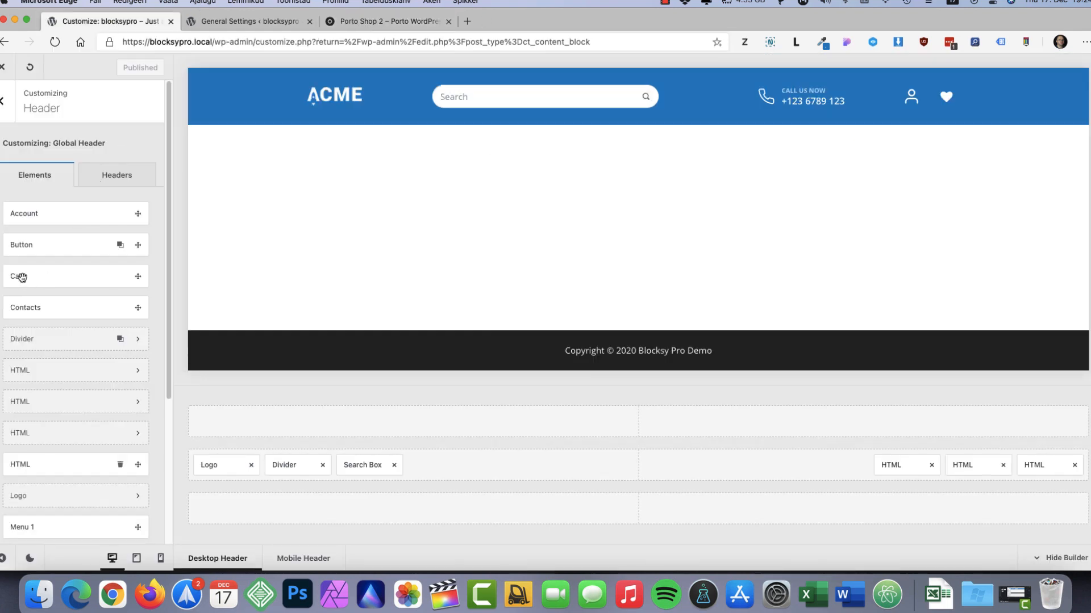
drag(31, 279, 1046, 466)
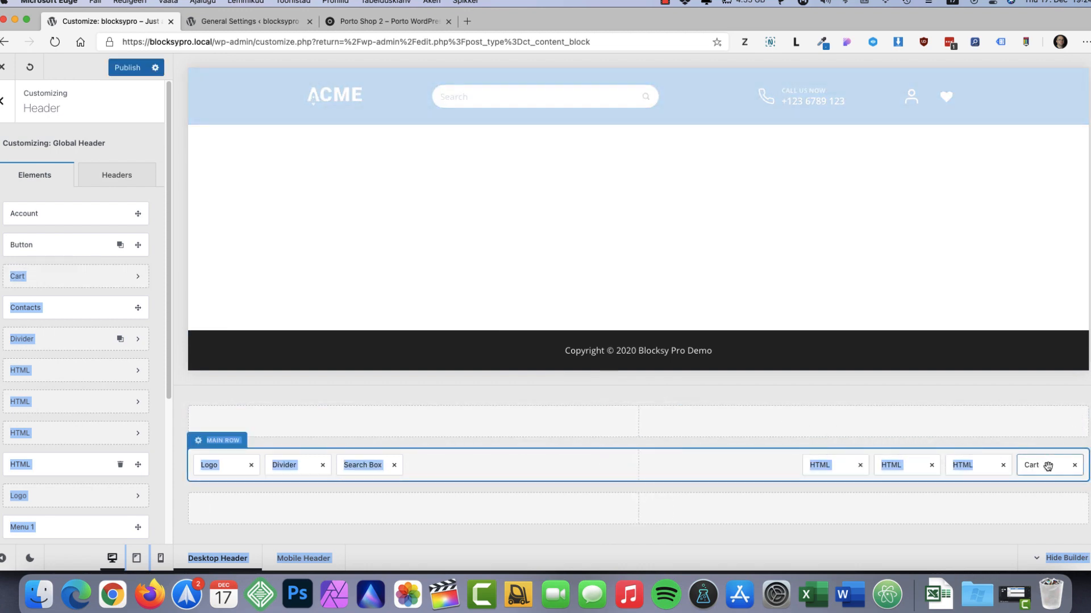
Step: In the Cart element's settings, try the Top Level Total, switch it off again and set the drawer's panel width to 392 px
click(1047, 465)
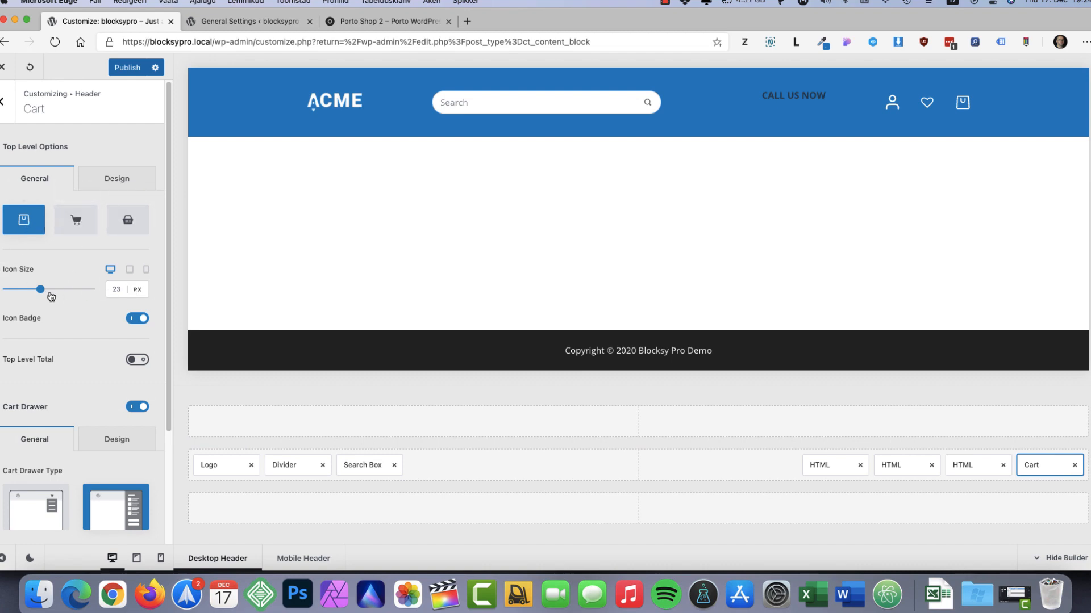
click(107, 289)
scroll(85, 316, down, 1)
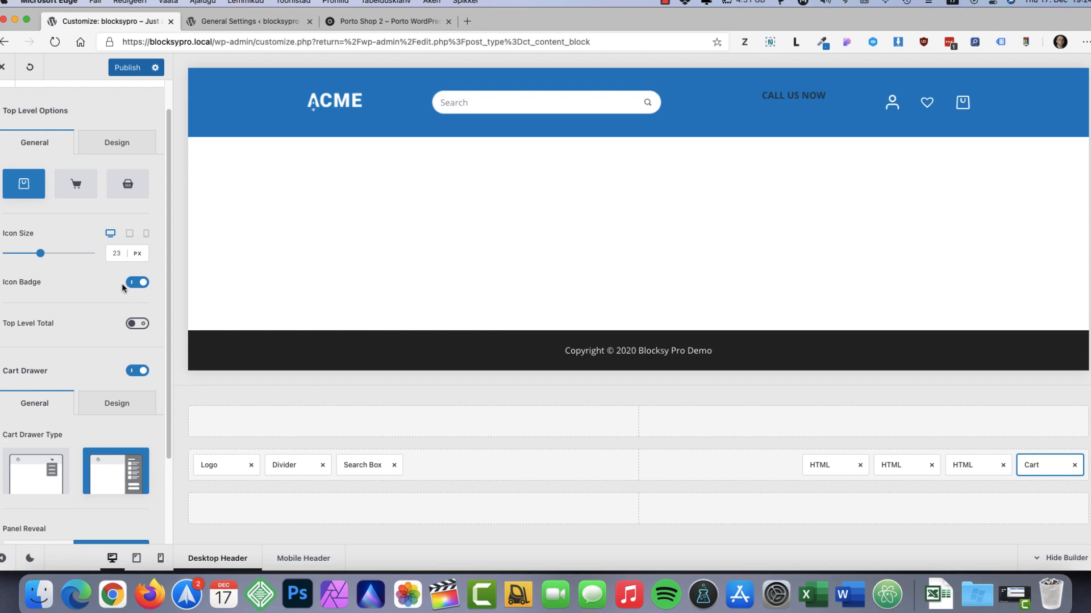
click(135, 326)
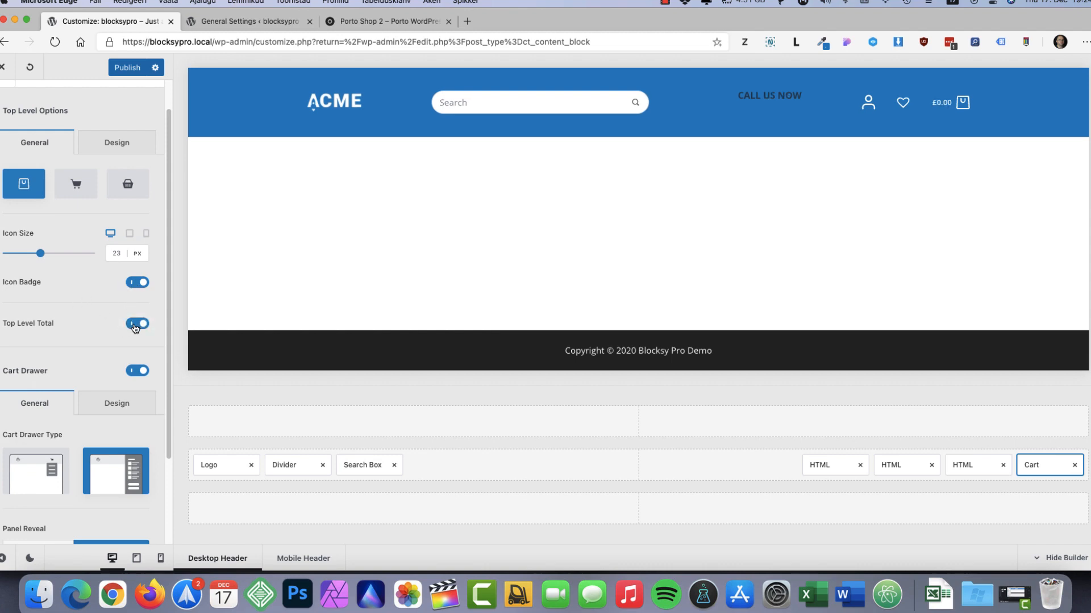
click(135, 326)
scroll(136, 328, down, 4)
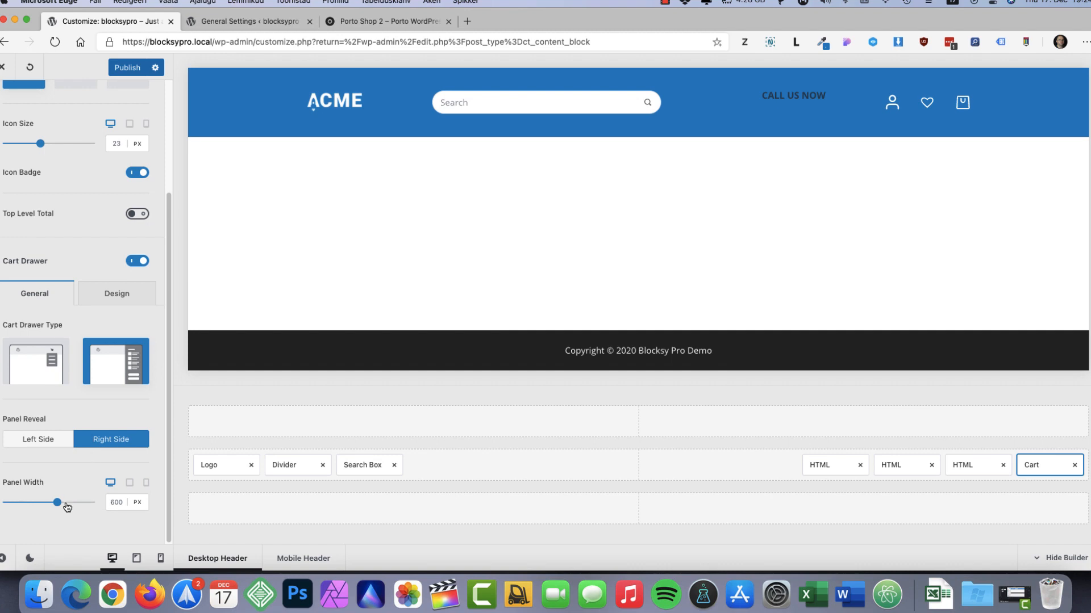
drag(56, 503, 39, 505)
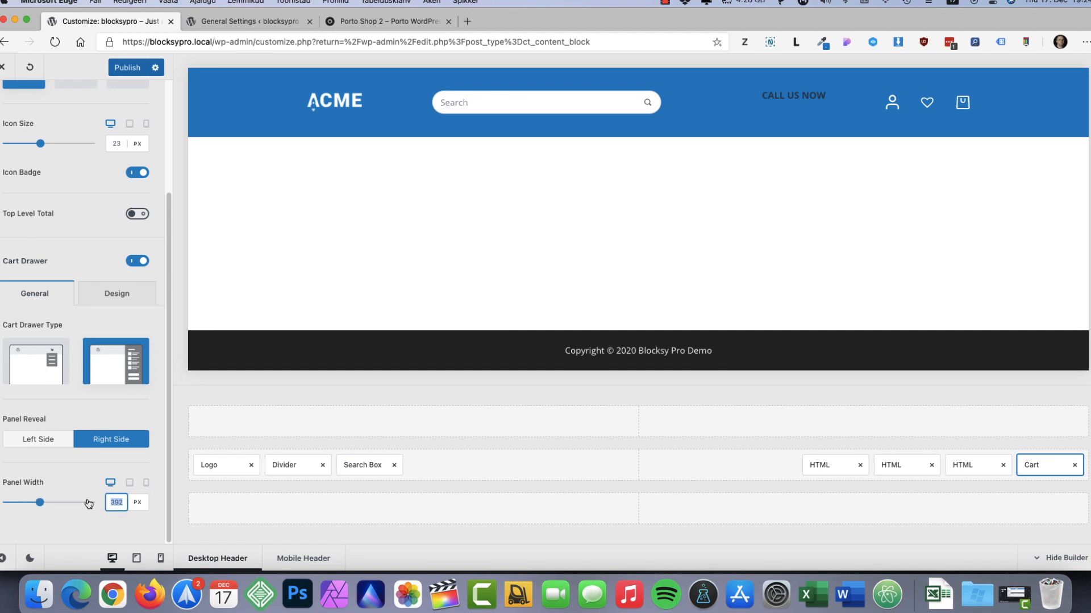
click(124, 300)
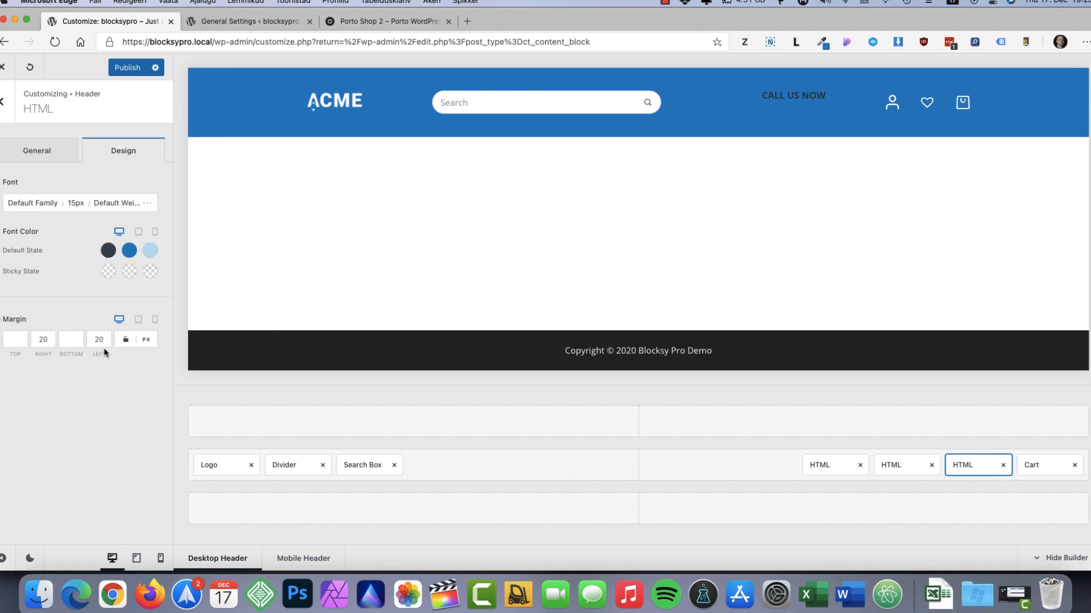
Step: Test 0 px right and left margins on the wishlist HTML element, restore both to 20 px and publish
click(106, 340)
double_click(42, 340)
key(BackSpace)
click(99, 338)
key(BackSpace)
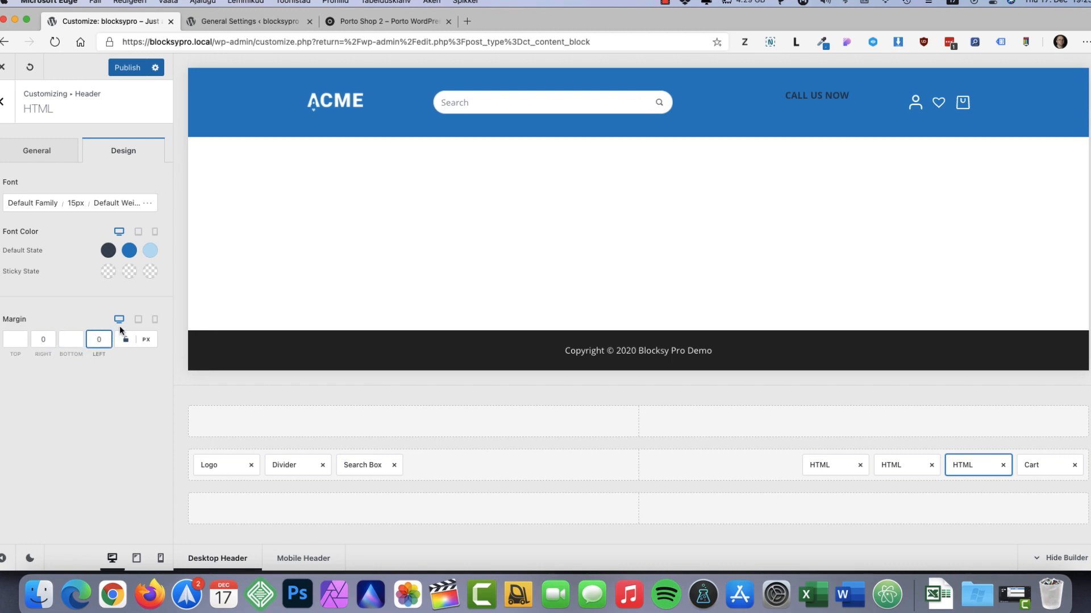
text(2)
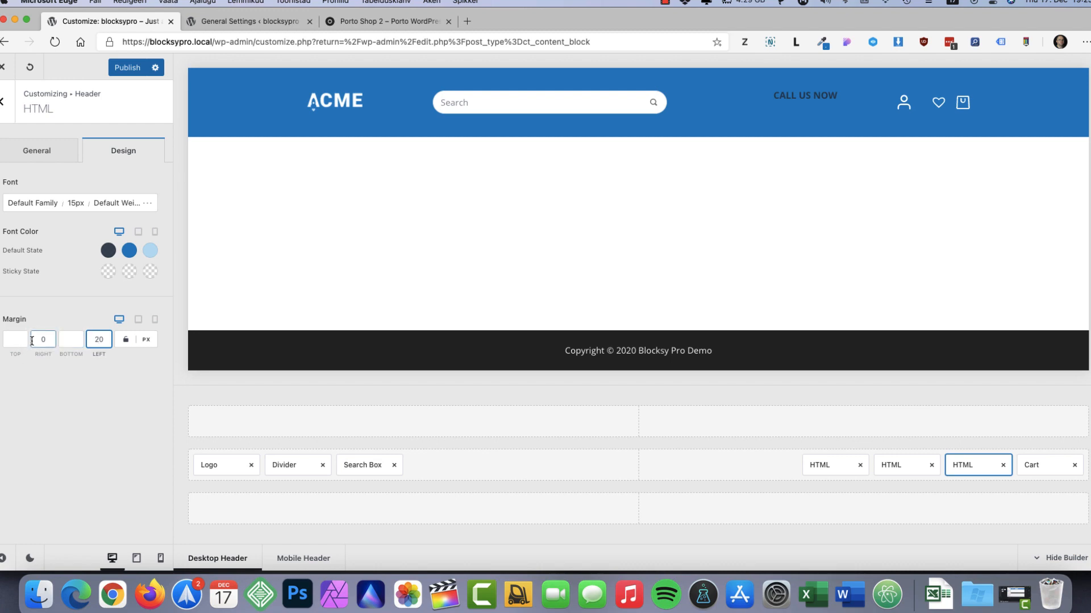
click(35, 340)
text(2)
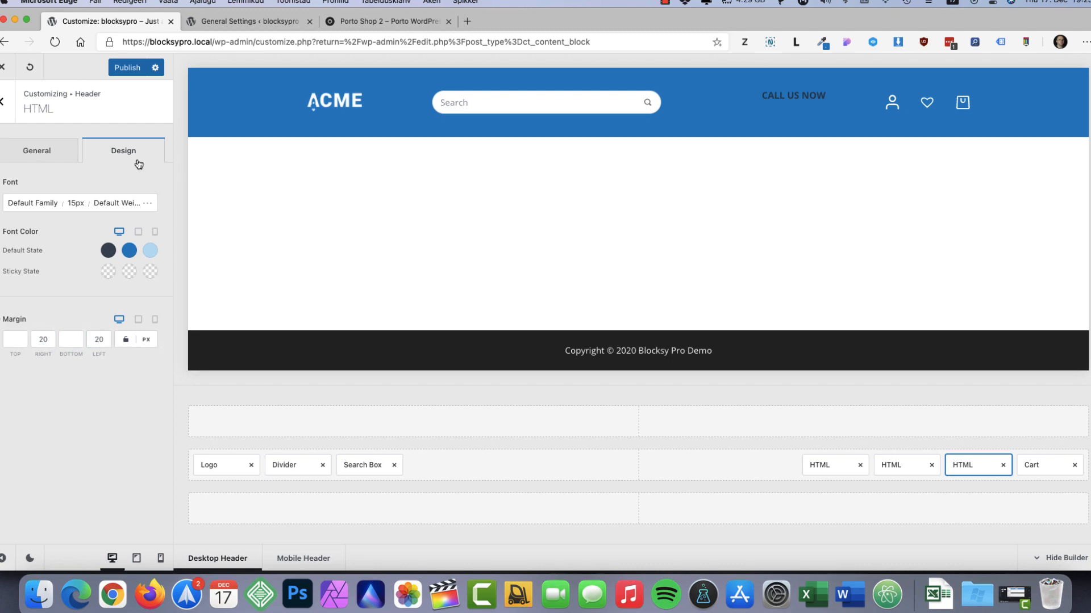
click(123, 69)
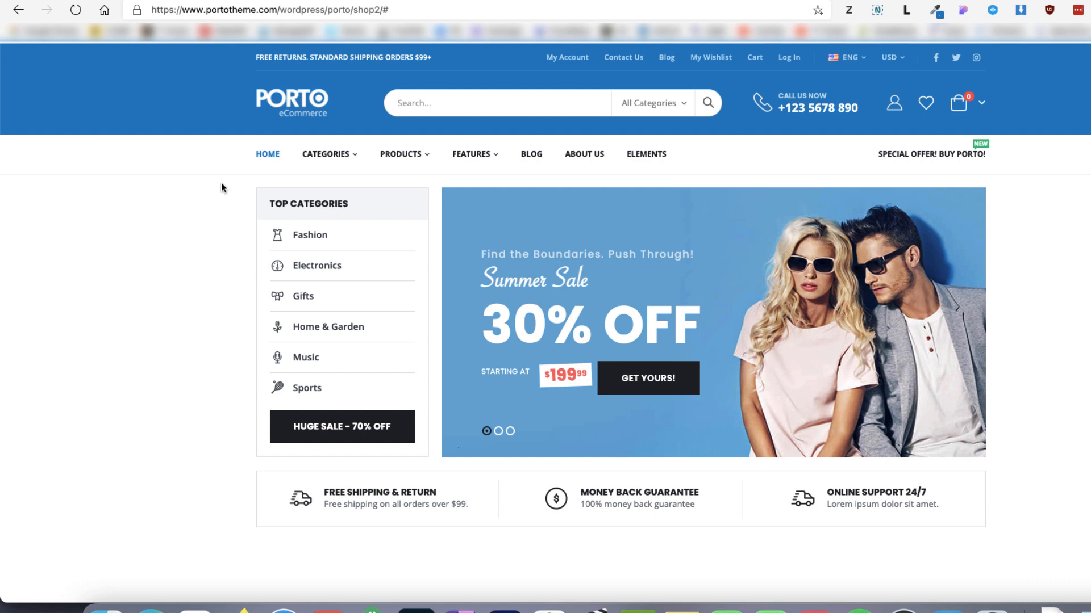
Step: Inspect the main content container on the Porto demo page to read its width
right_click(185, 198)
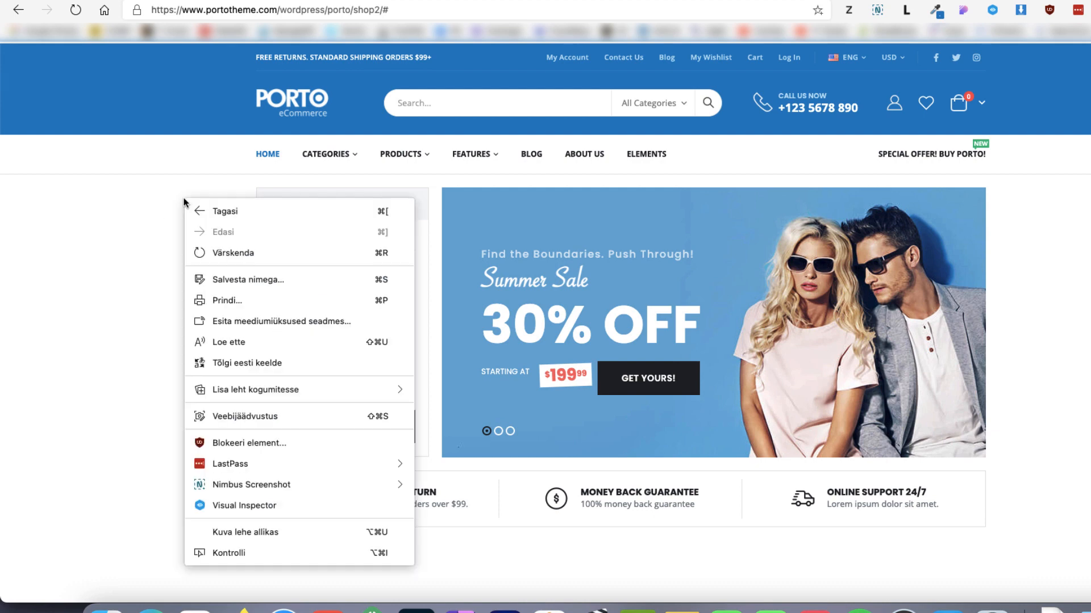
click(256, 553)
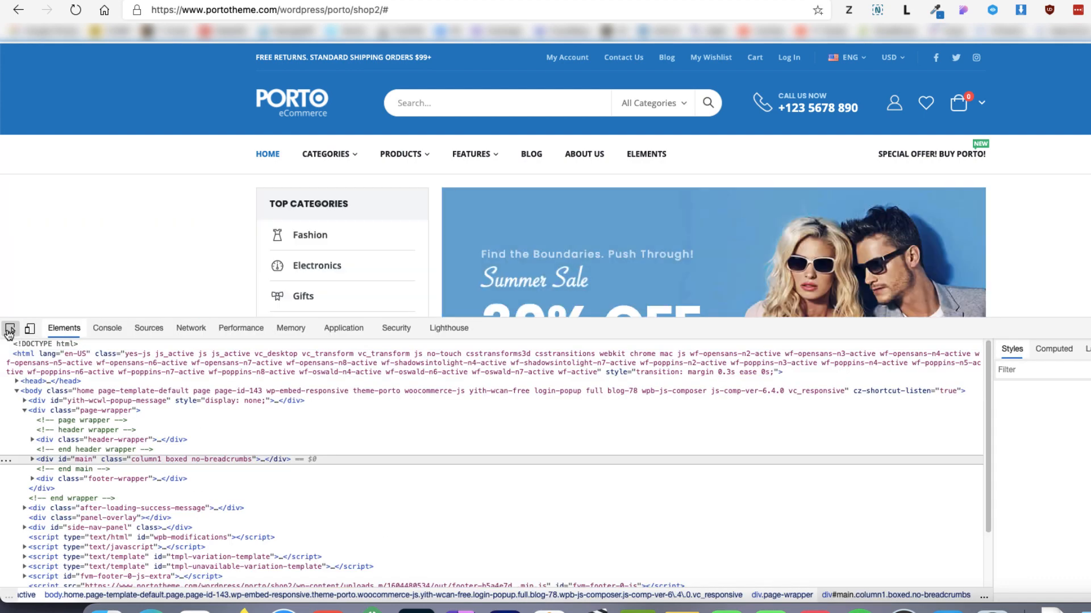
click(10, 329)
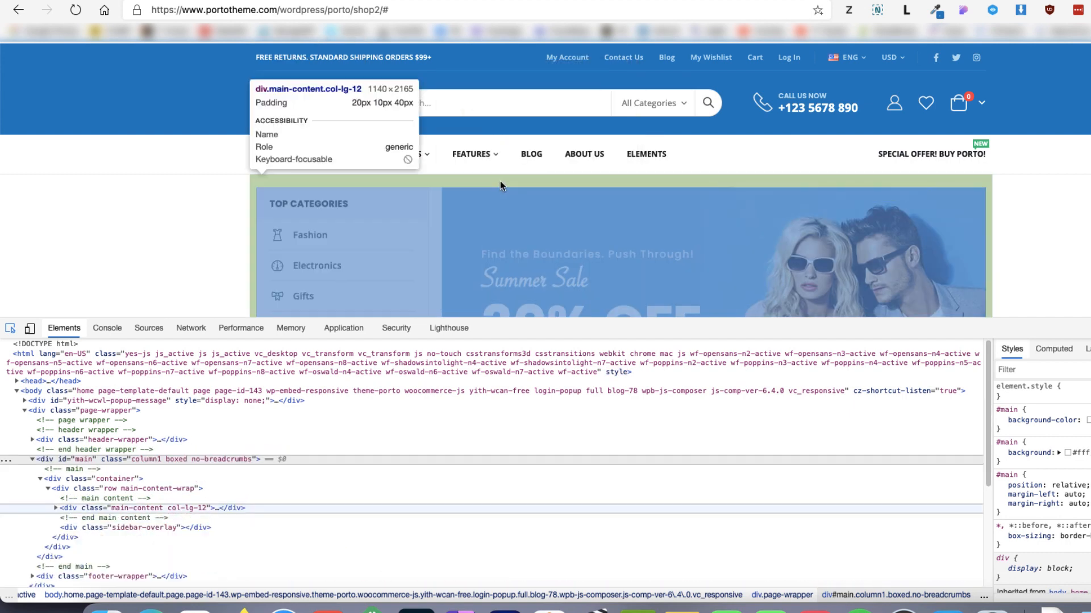
key(F12)
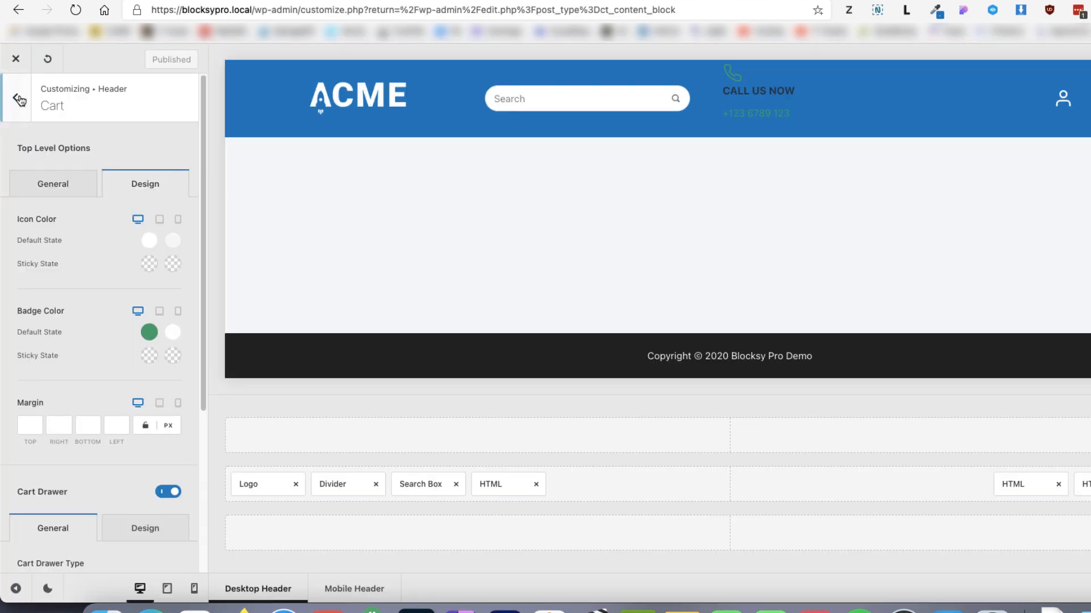
Step: Set the Maximum Site Width to 1140 px in the general layout options and publish the change
click(18, 98)
click(17, 98)
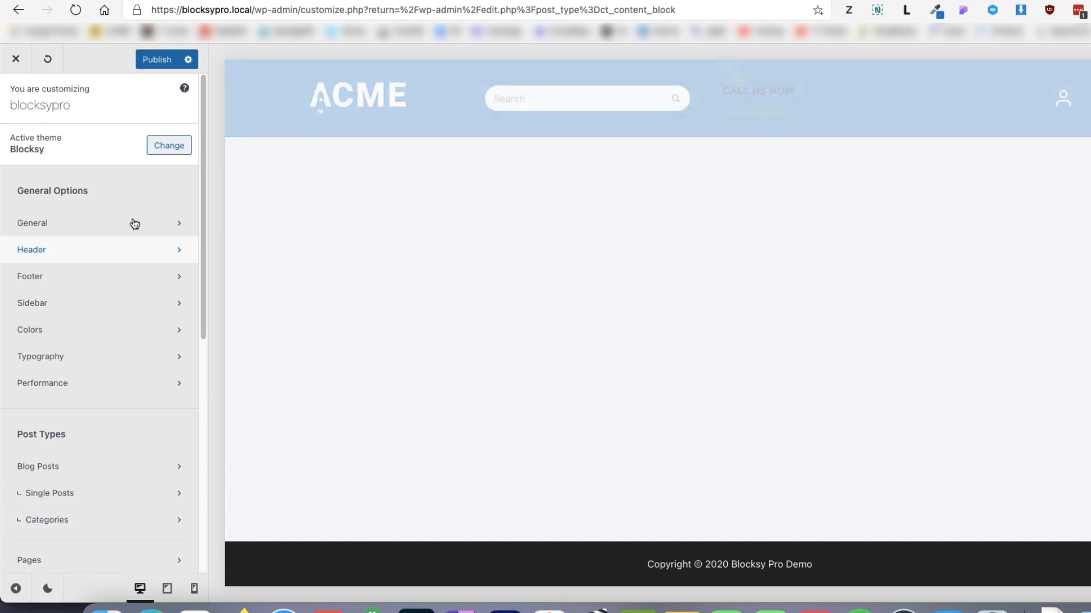
click(81, 227)
click(76, 145)
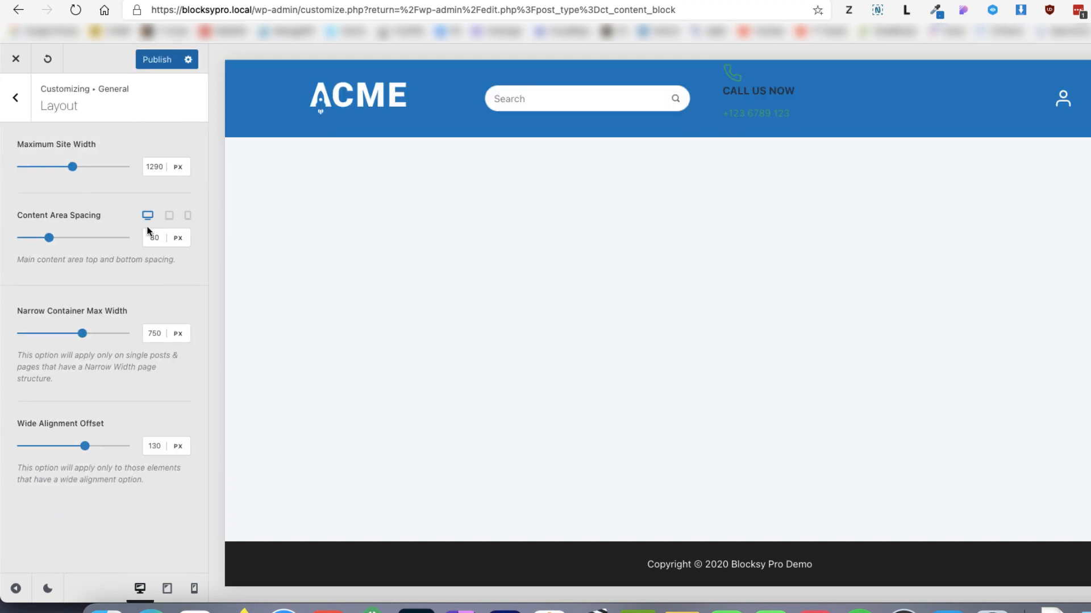
click(156, 170)
key(BackSpace)
text(1)
key(Delete)
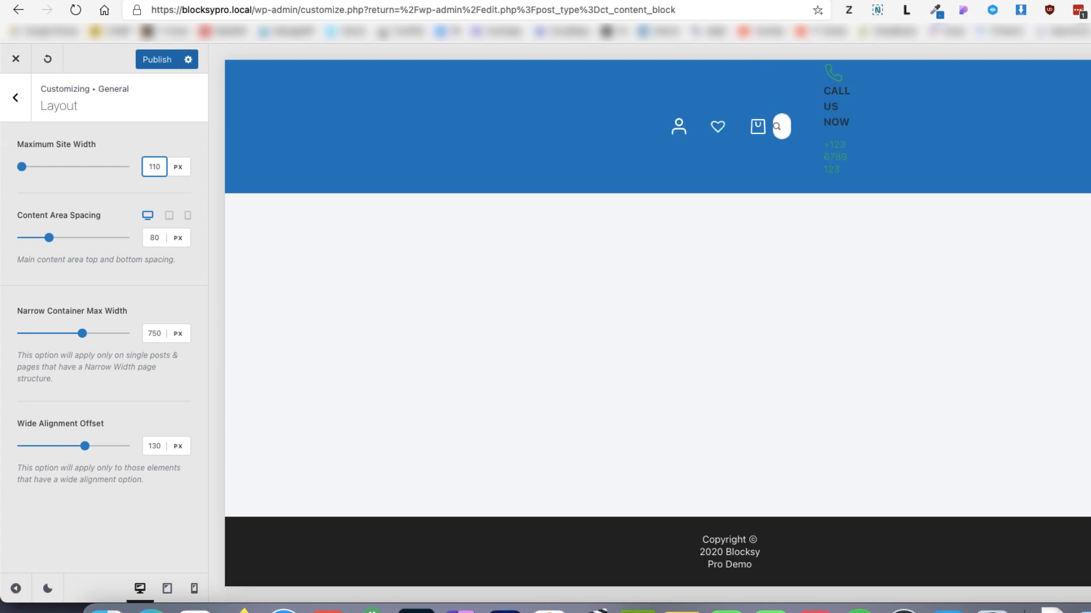
text(4)
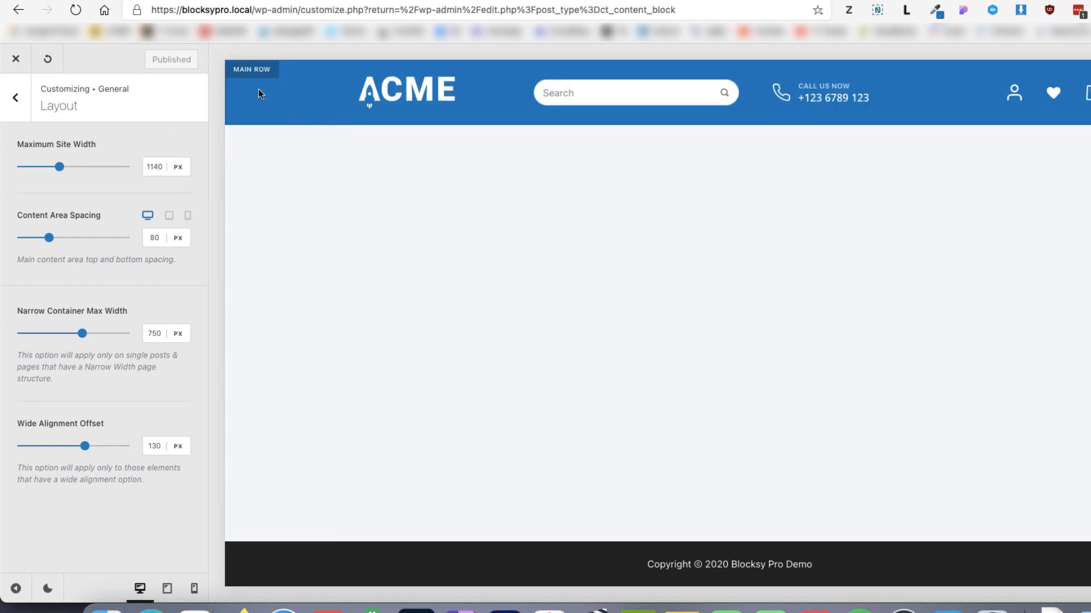
Step: Copy the shipping notice "FREE RETURNS. STANDARD SHIPPING ORDERS $99+" from the top bar of the Porto demo
click(254, 71)
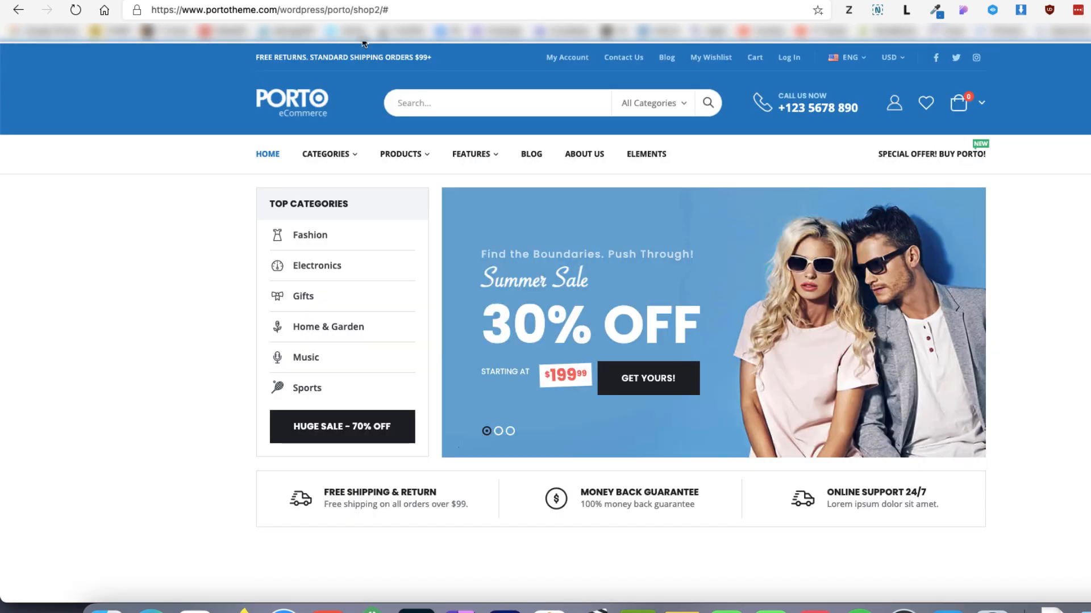
triple_click(259, 58)
drag(260, 58, 396, 62)
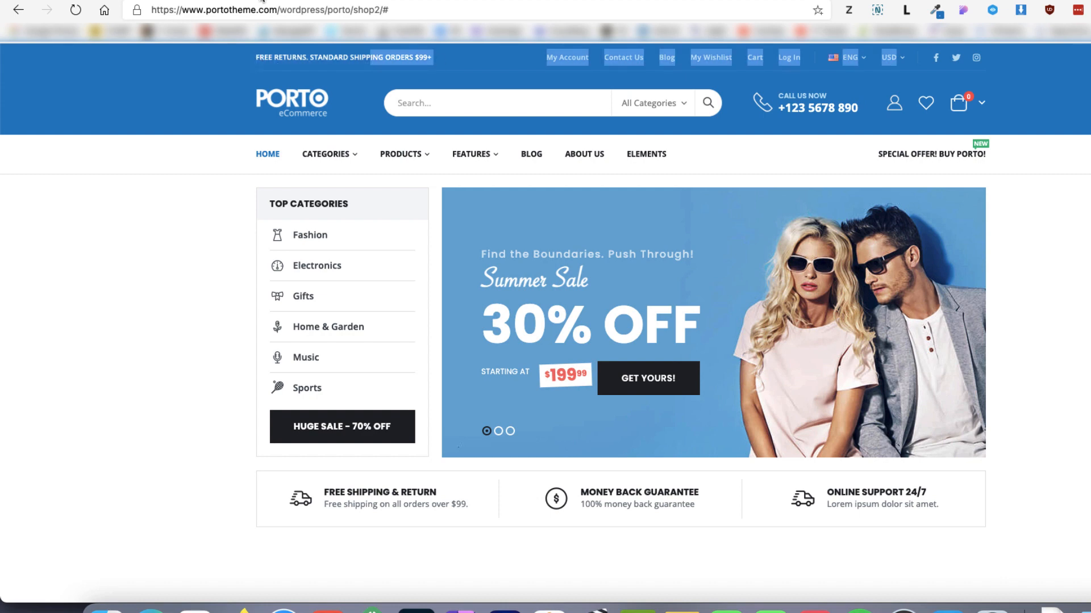
click(254, 61)
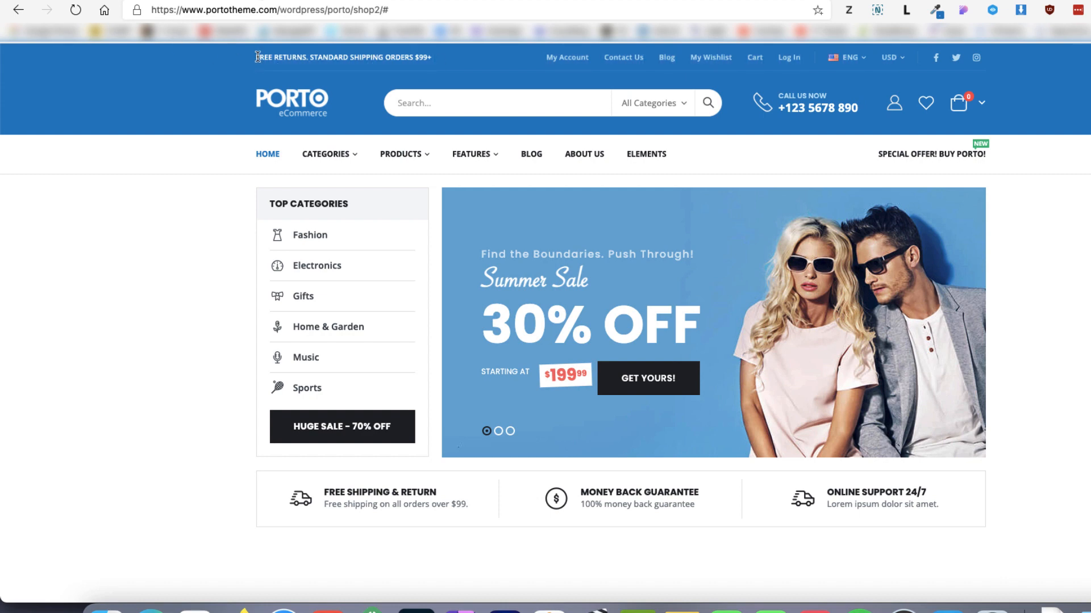
drag(257, 57, 434, 59)
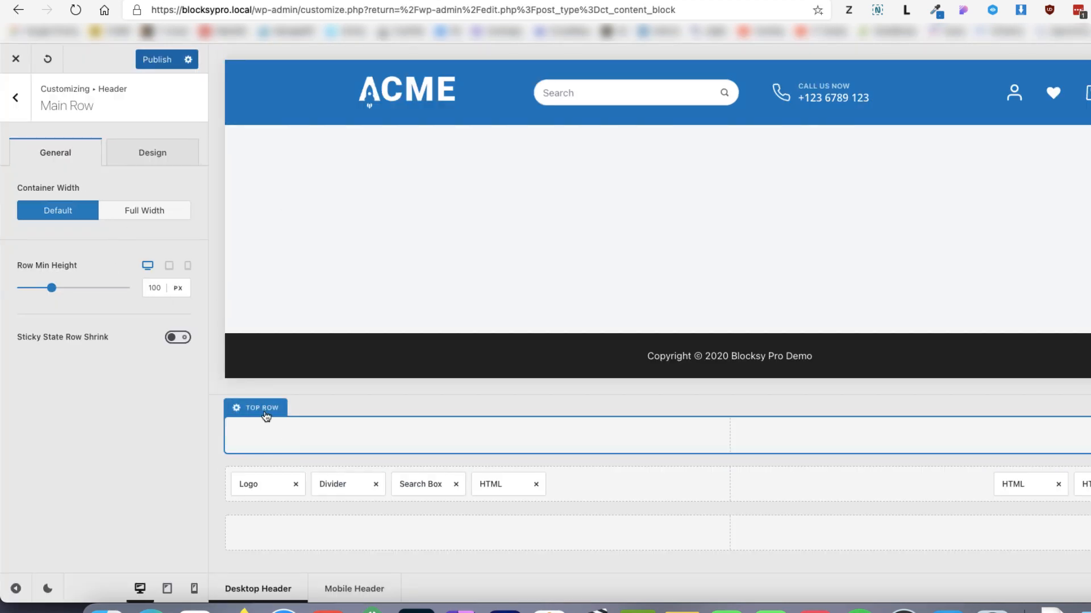
Step: Add the unused HTML element to the header's top row with the content "FREE RETURNS. STANDARD SHIPPING ORDERS $99+"
click(265, 415)
click(21, 108)
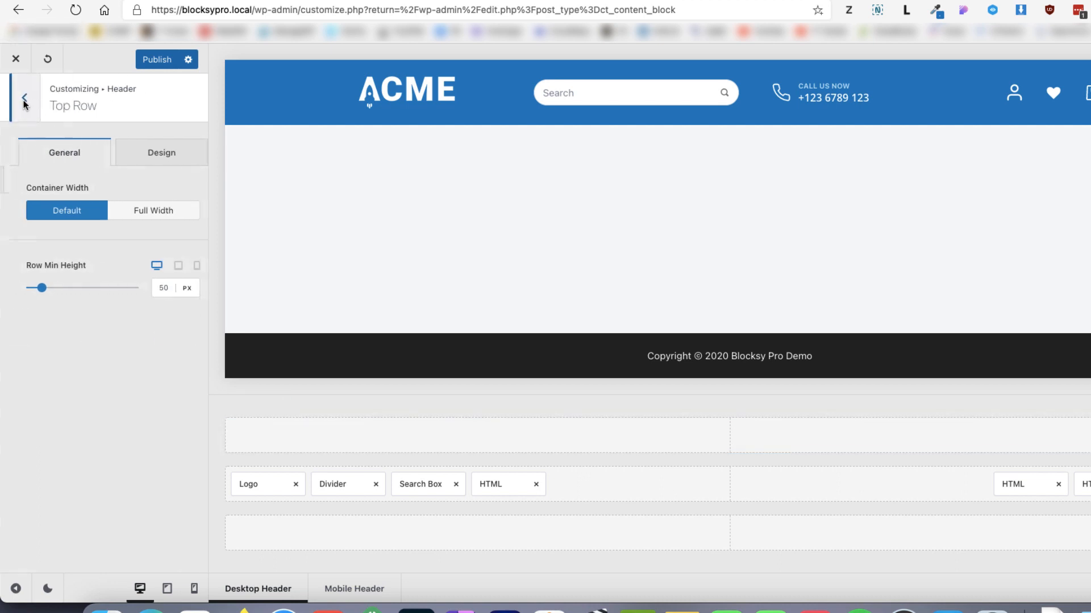
scroll(95, 370, down, 1)
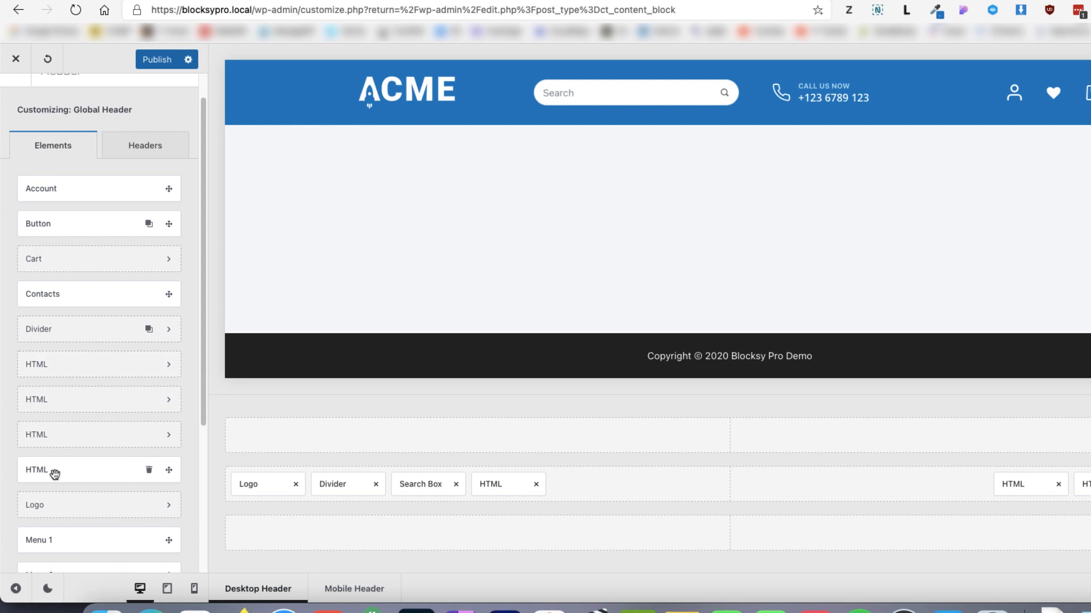
drag(53, 475, 319, 437)
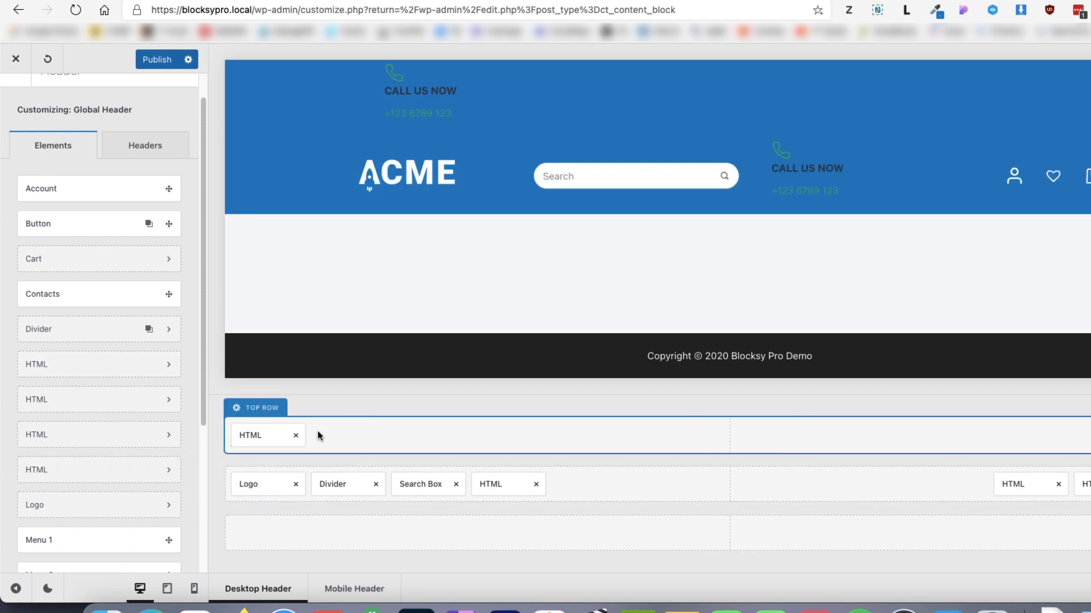
click(267, 436)
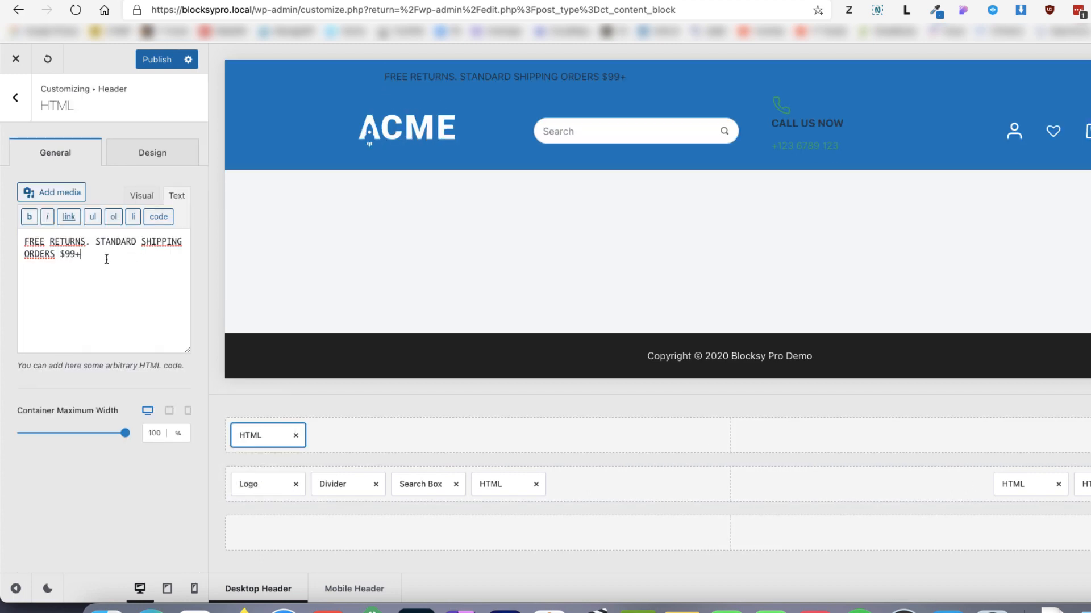
Step: Set the default initial font color of the top row's HTML element to Color 5, white #ffffff
click(152, 153)
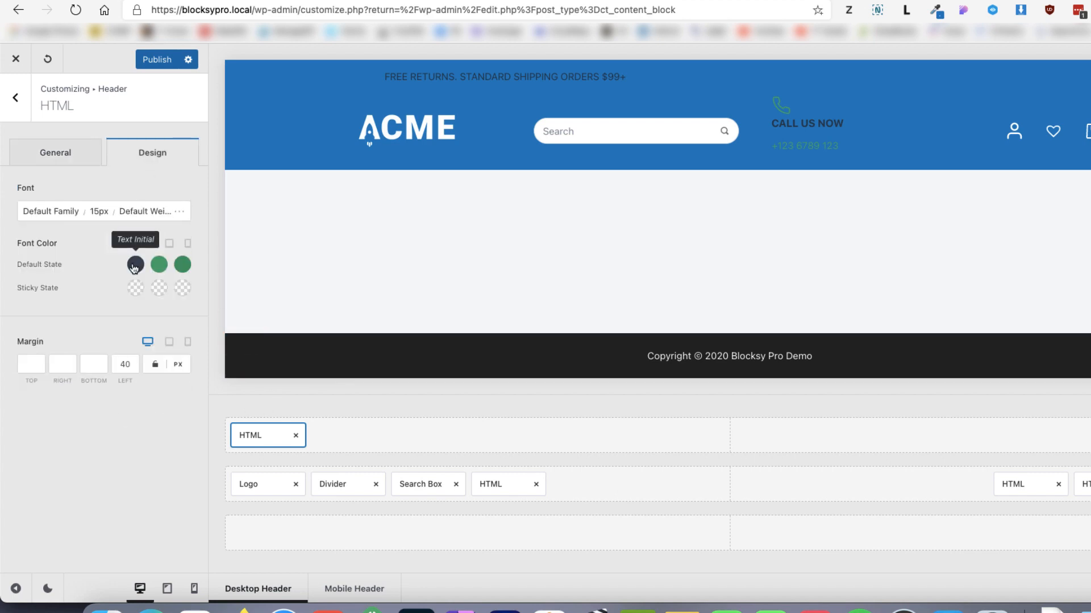
click(135, 265)
click(127, 303)
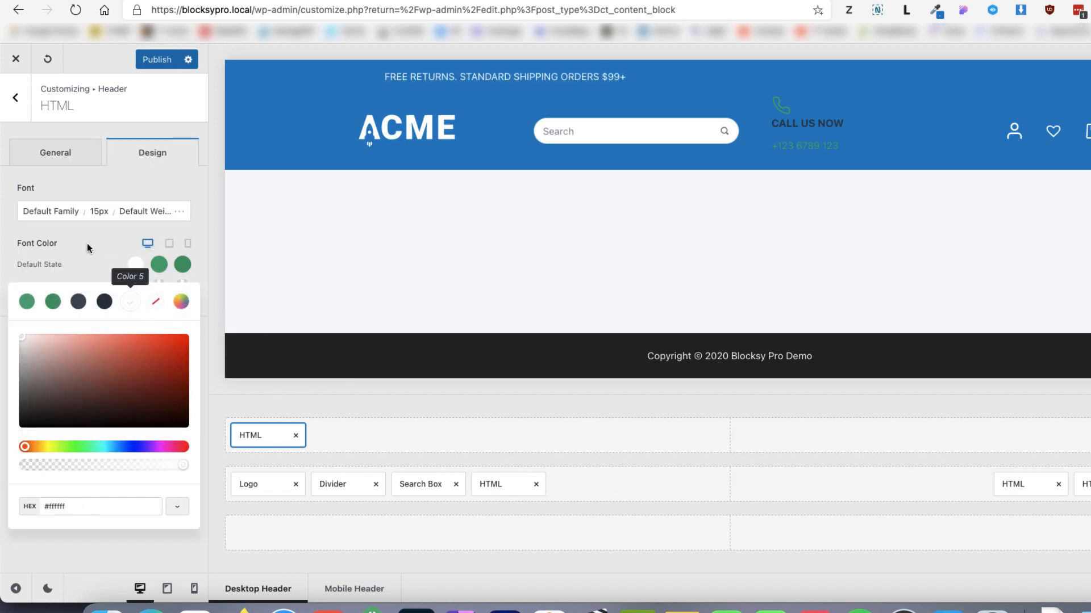
click(87, 243)
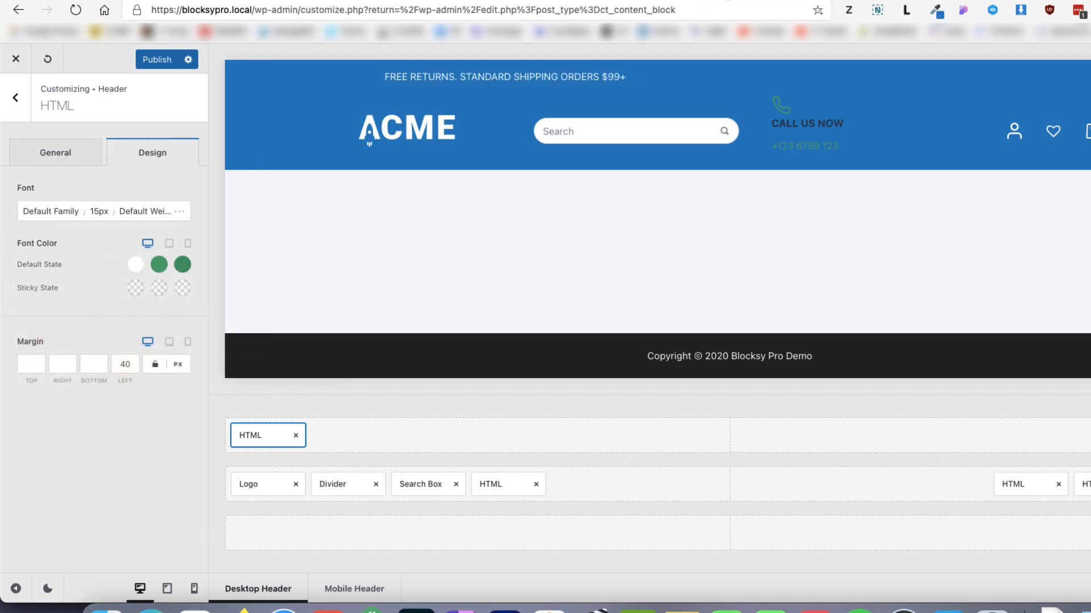
Step: Inspect the typeface and size of the shipping notice and the Products menu item in the Porto demo
click(493, 1)
click(159, 288)
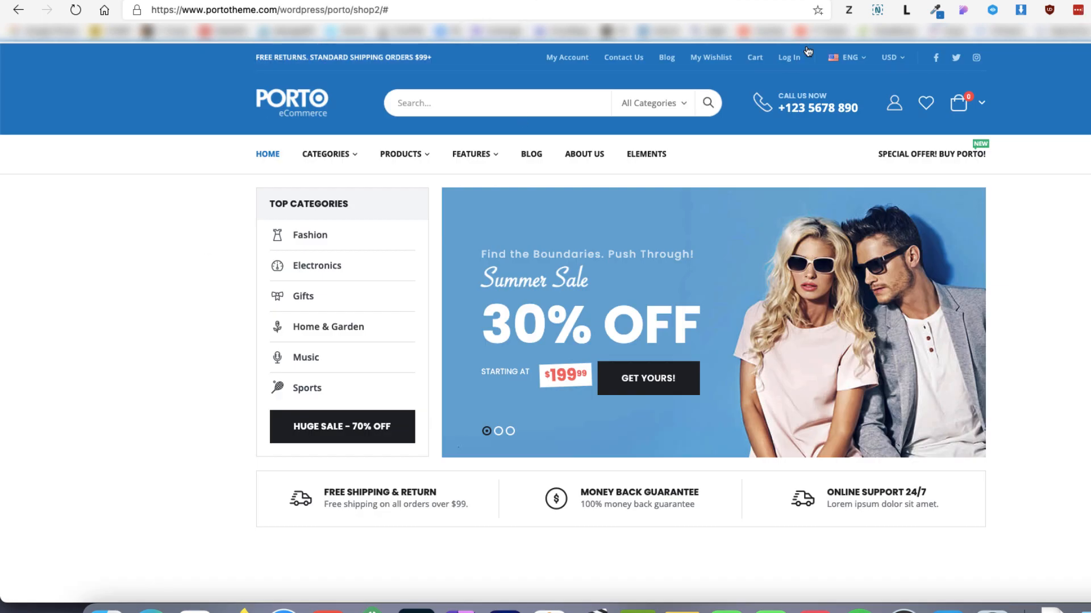
click(934, 14)
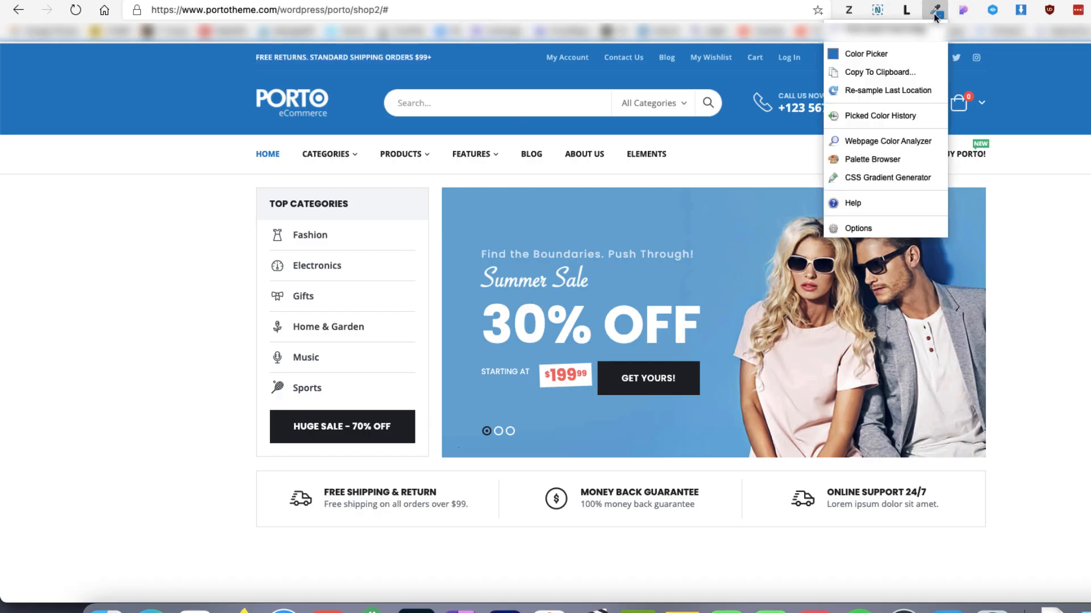
click(963, 13)
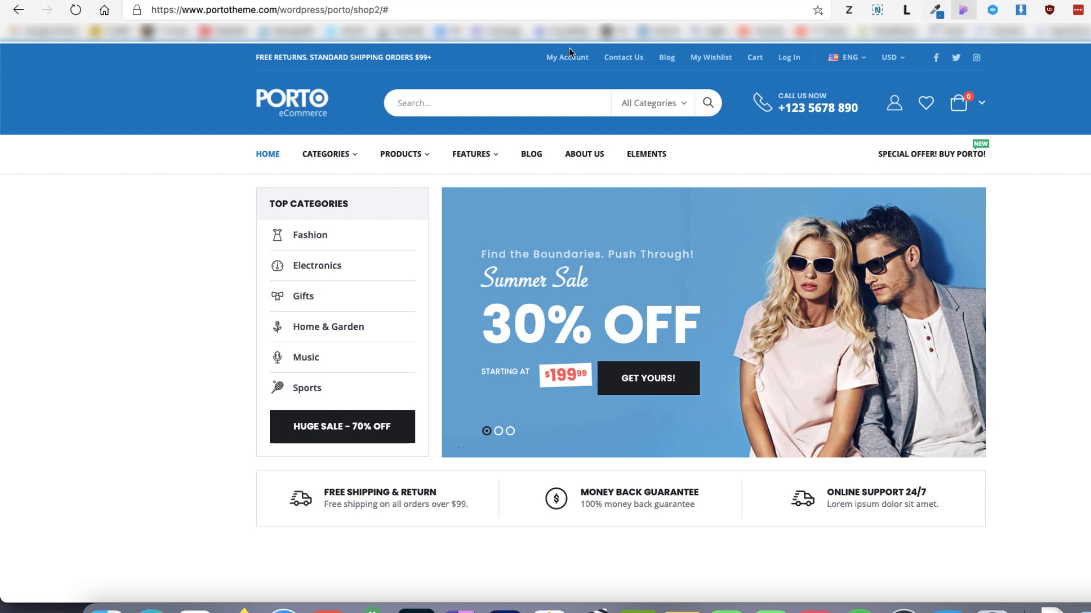
click(400, 62)
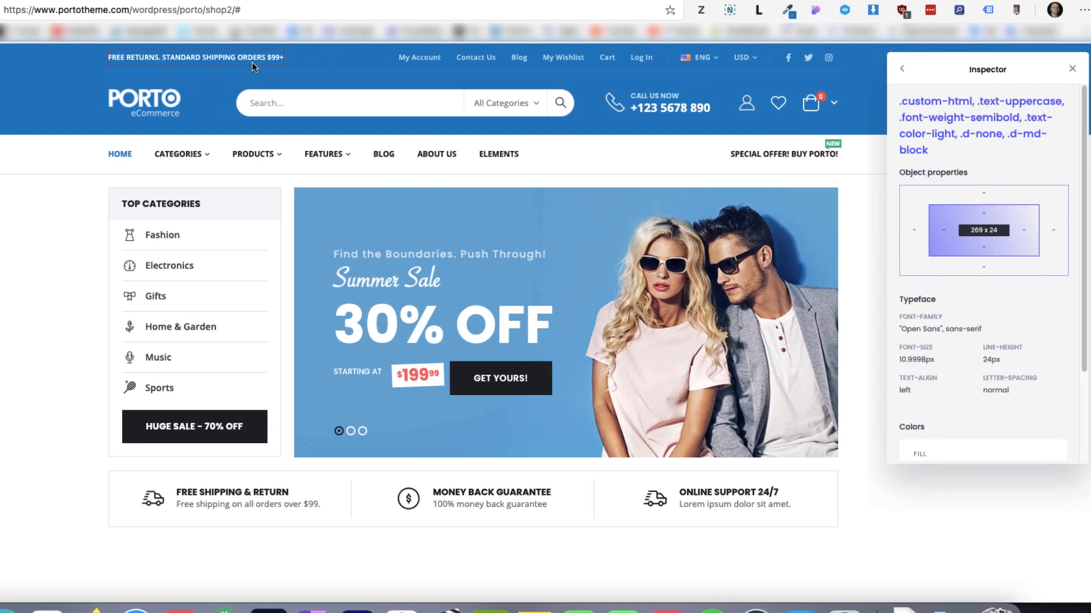
mouse_move(254, 153)
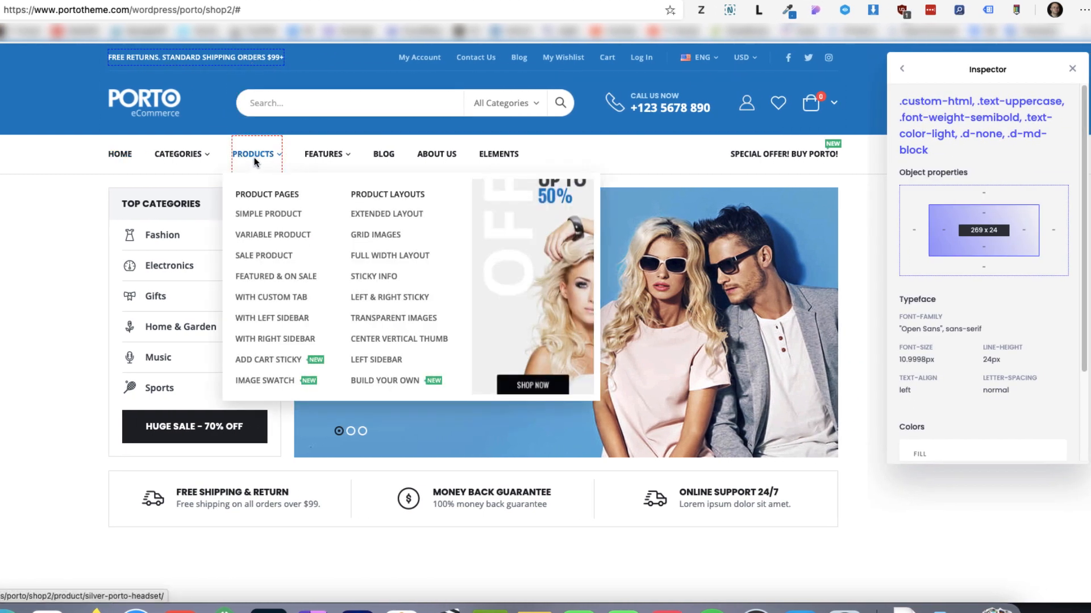
click(254, 162)
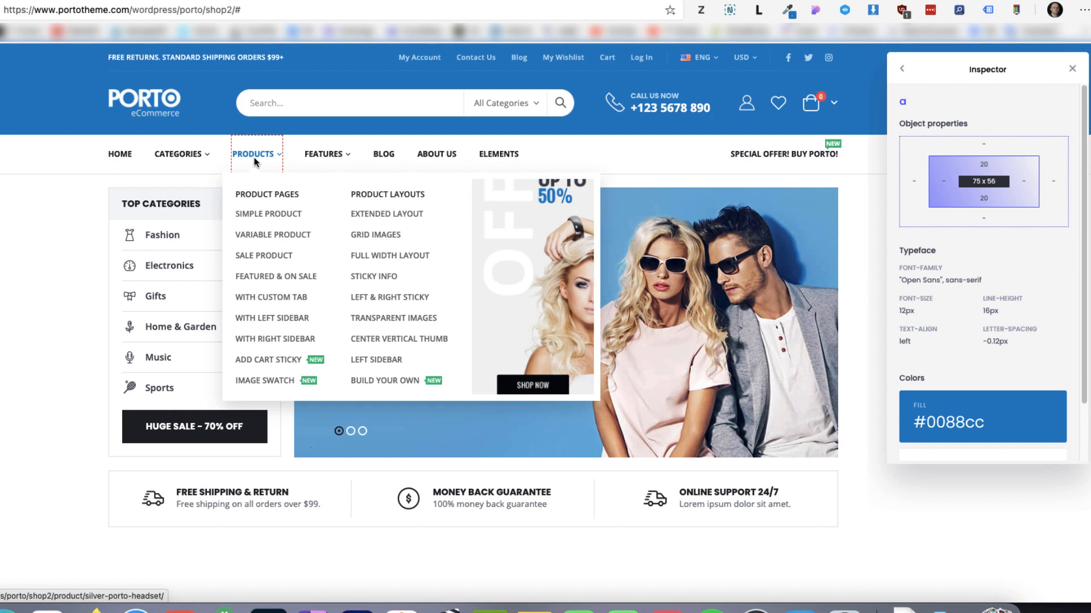
Step: Inspect the typefaces and sizes of the "Money Back Guarantee" title and the "Featured Products" heading in the Porto demo
scroll(43, 230, down, 5)
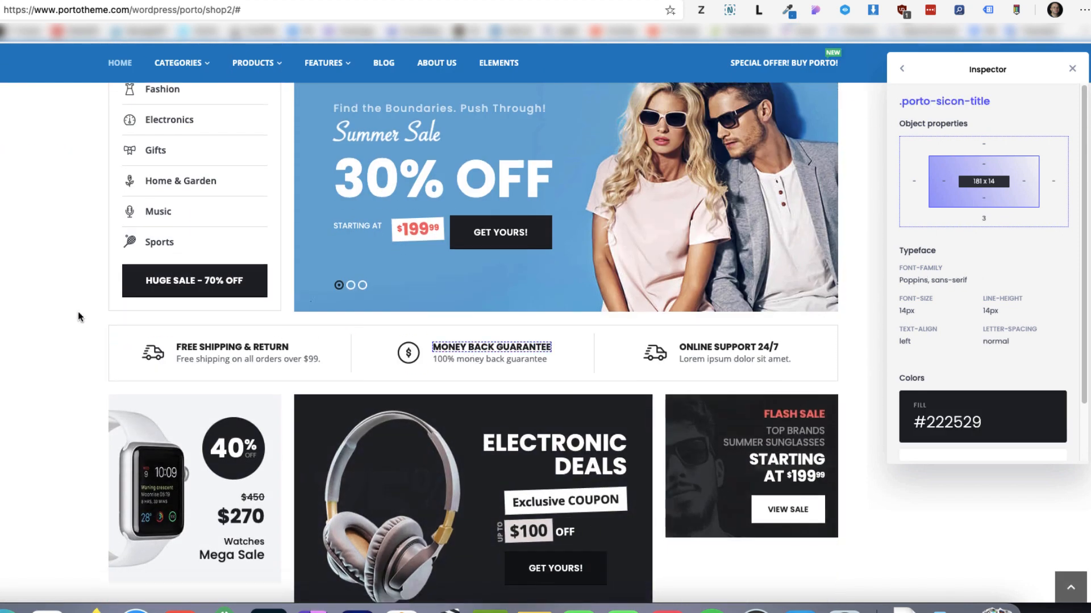
scroll(77, 310, down, 8)
scroll(78, 301, down, 15)
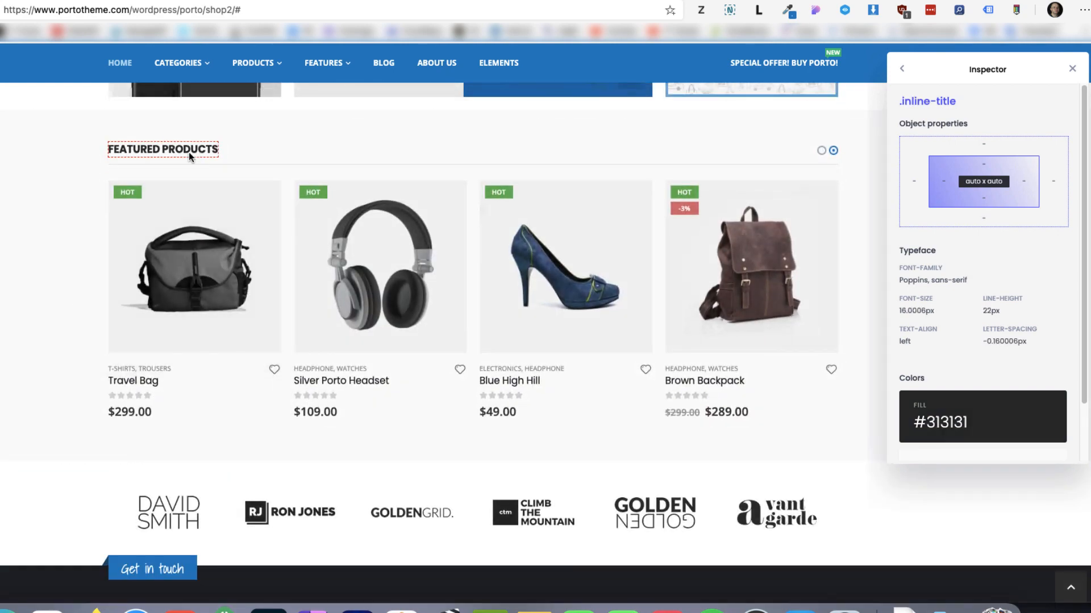
scroll(5, 287, up, 20)
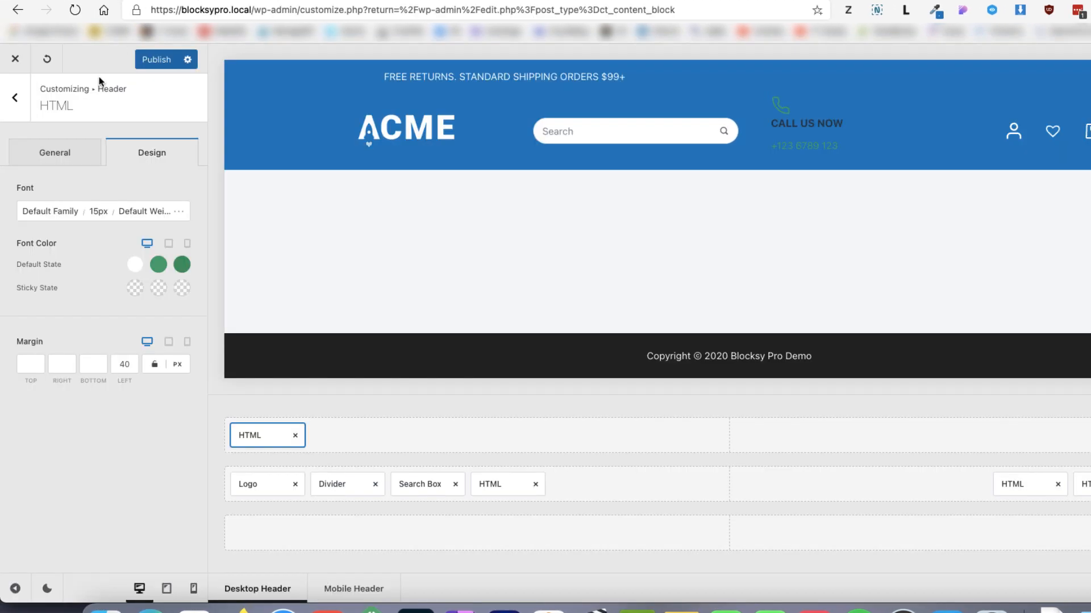
Step: Set the site's base font family to Open Sans in the customizer's typography settings
click(14, 97)
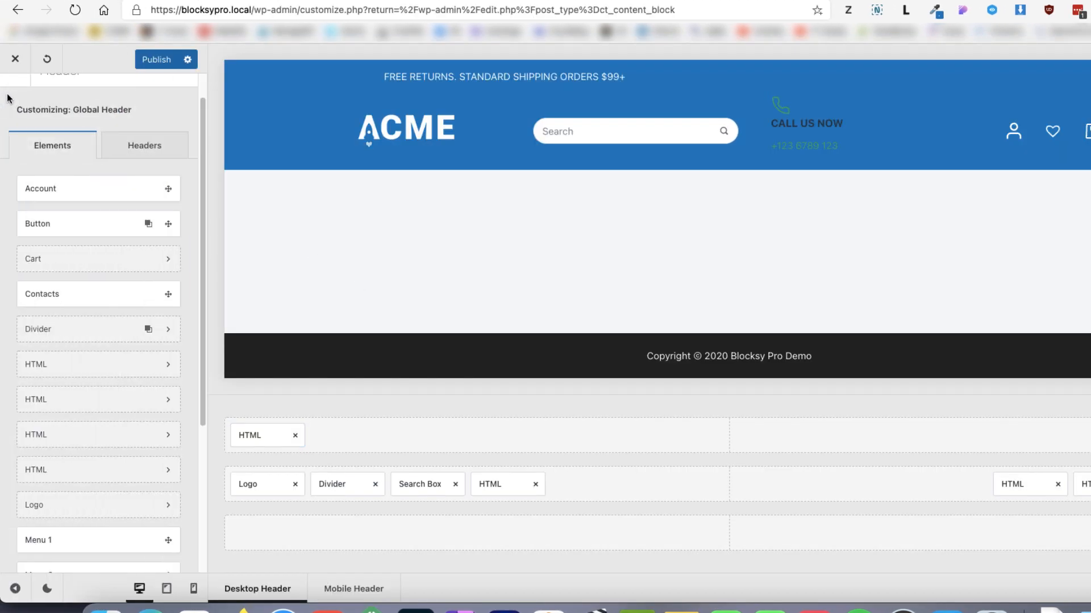
click(13, 97)
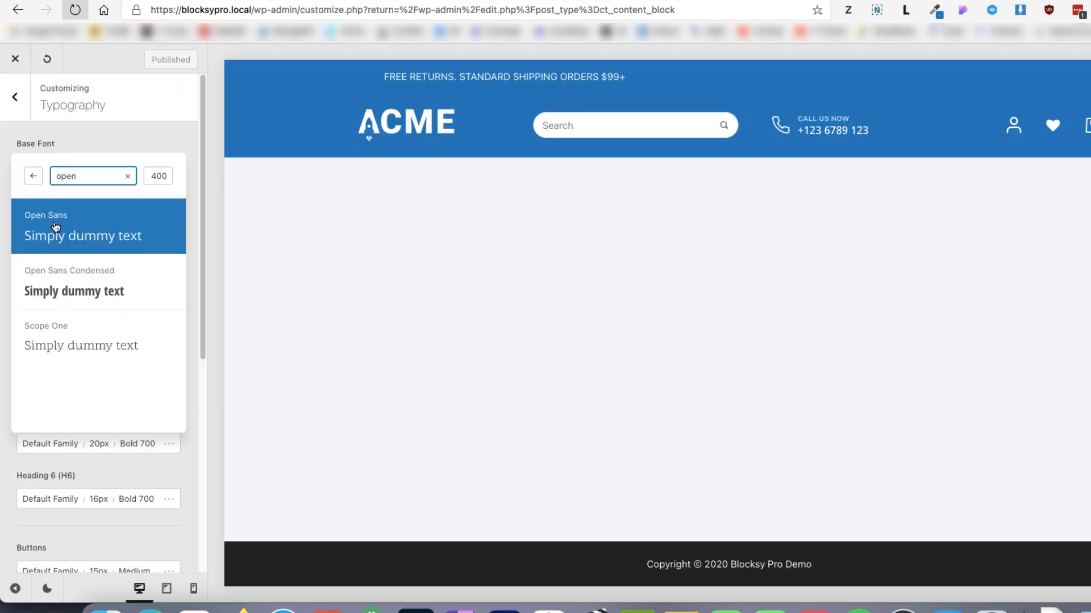
click(57, 227)
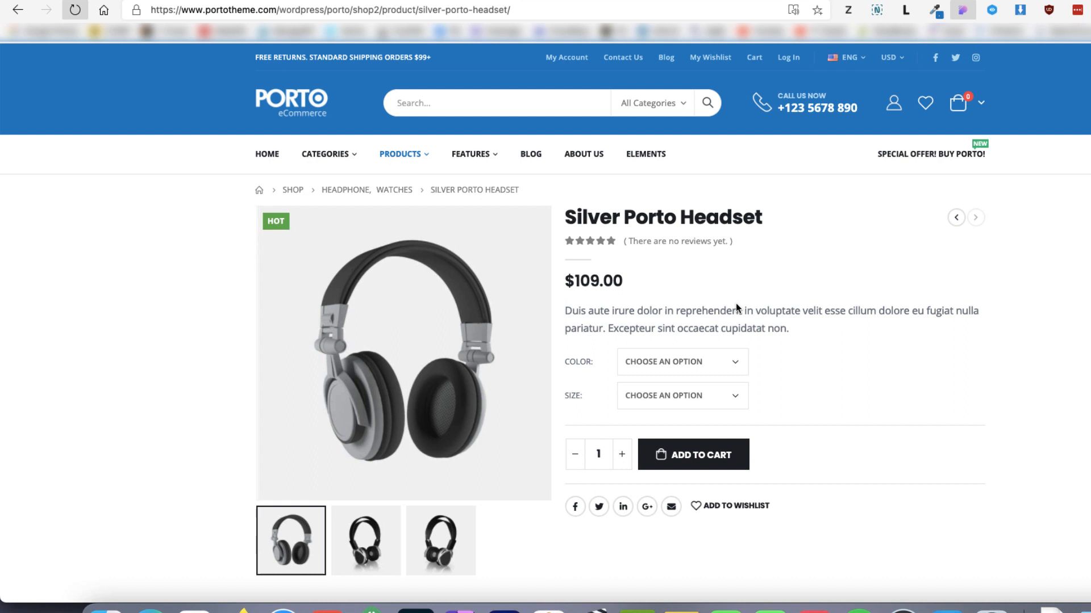
Step: Inspect the product description text on Porto's Silver Porto Headset page and set the customizer's base font size to 16 px
click(712, 323)
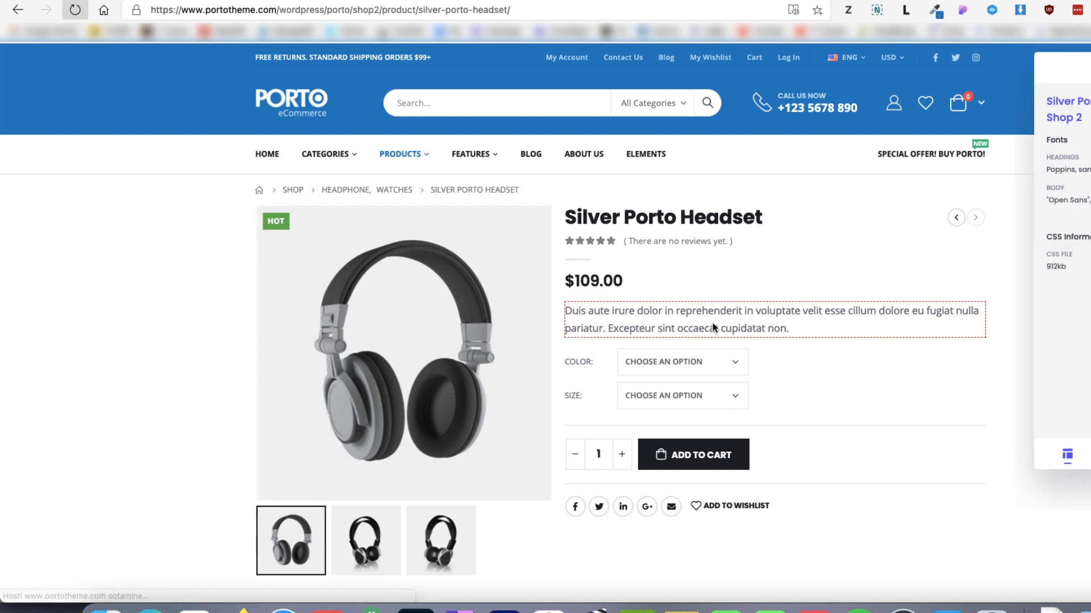
click(714, 328)
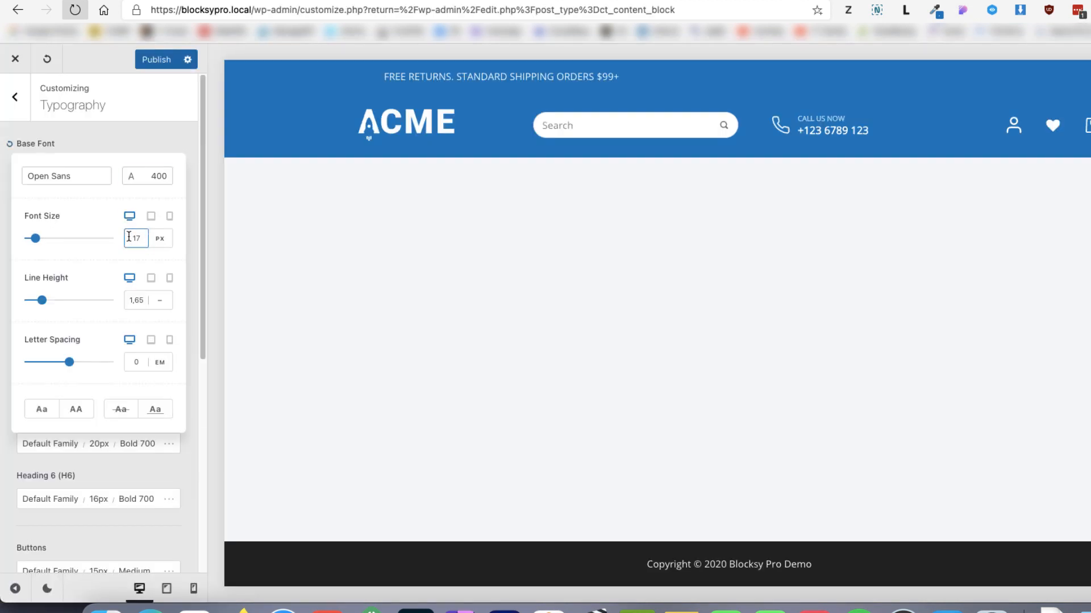
drag(35, 239, 32, 244)
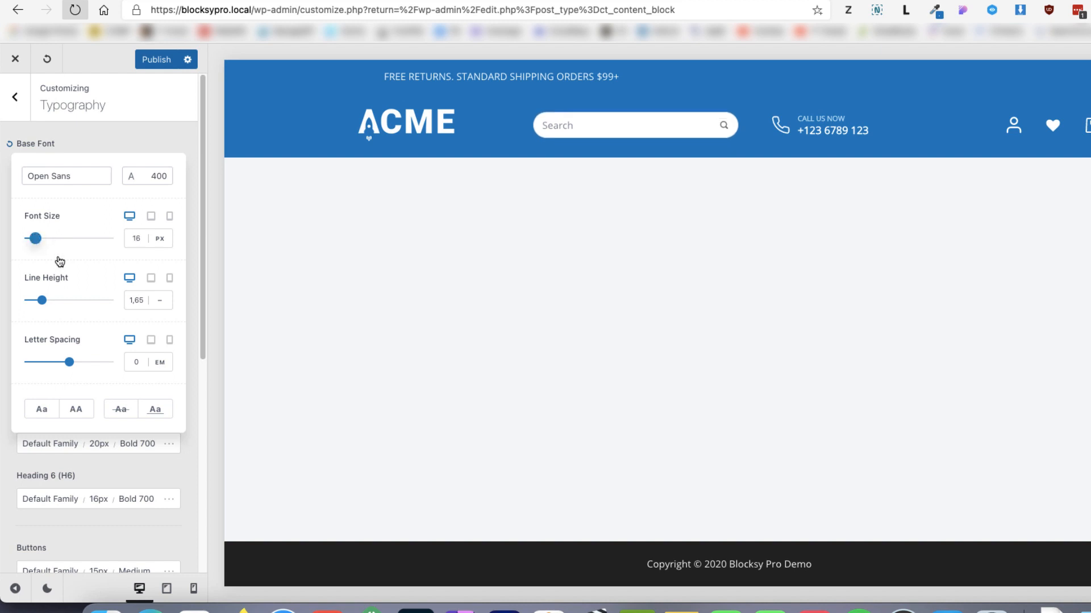
click(127, 151)
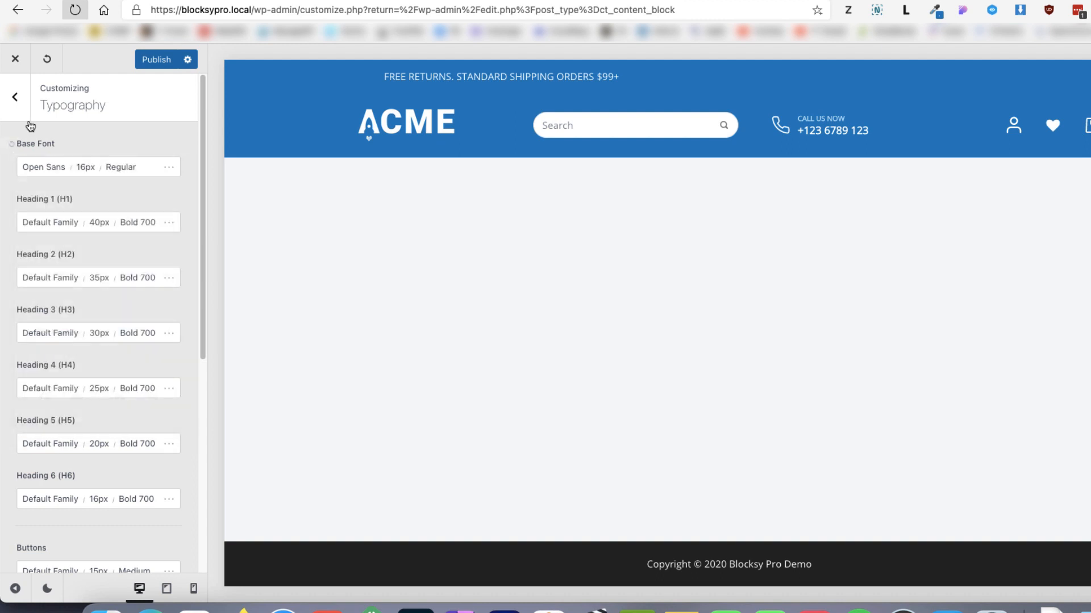
Step: Set the Heading 1 (H1) font family to Poppins
click(45, 226)
text(popp)
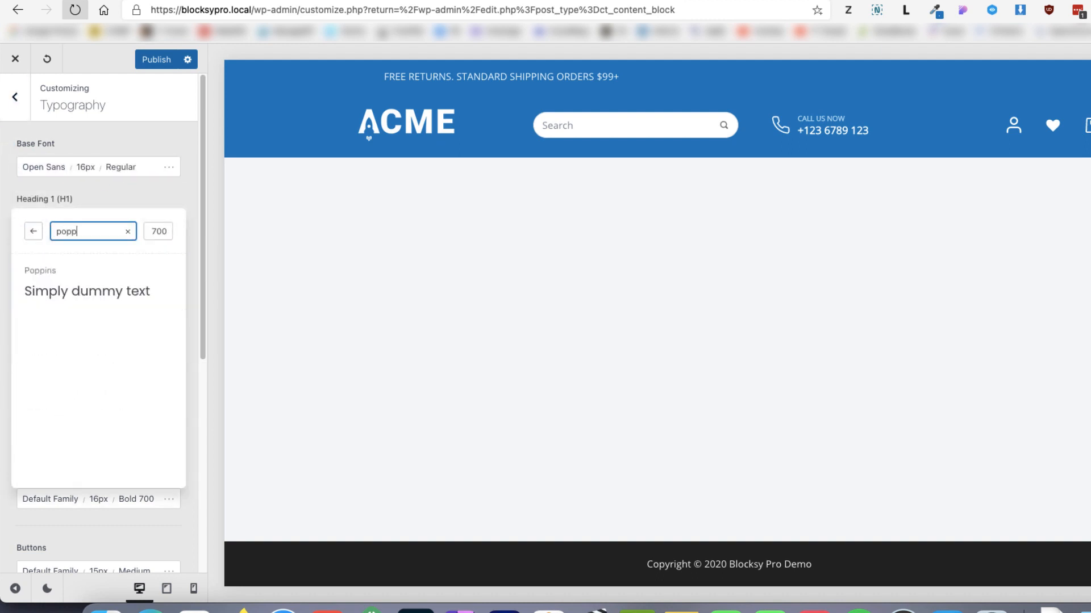
click(68, 271)
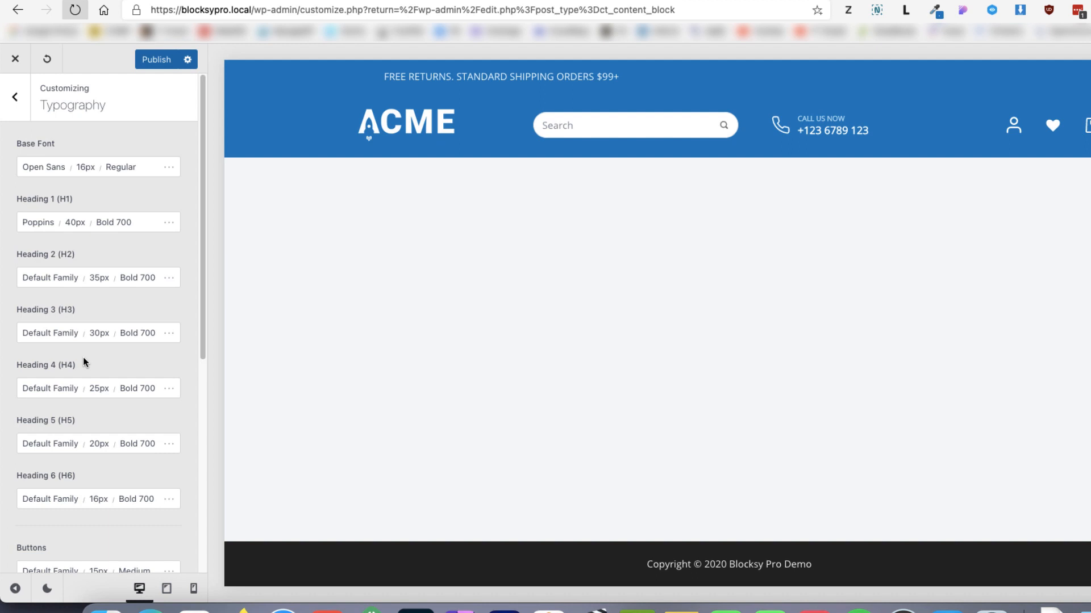
scroll(84, 362, down, 5)
scroll(86, 364, up, 5)
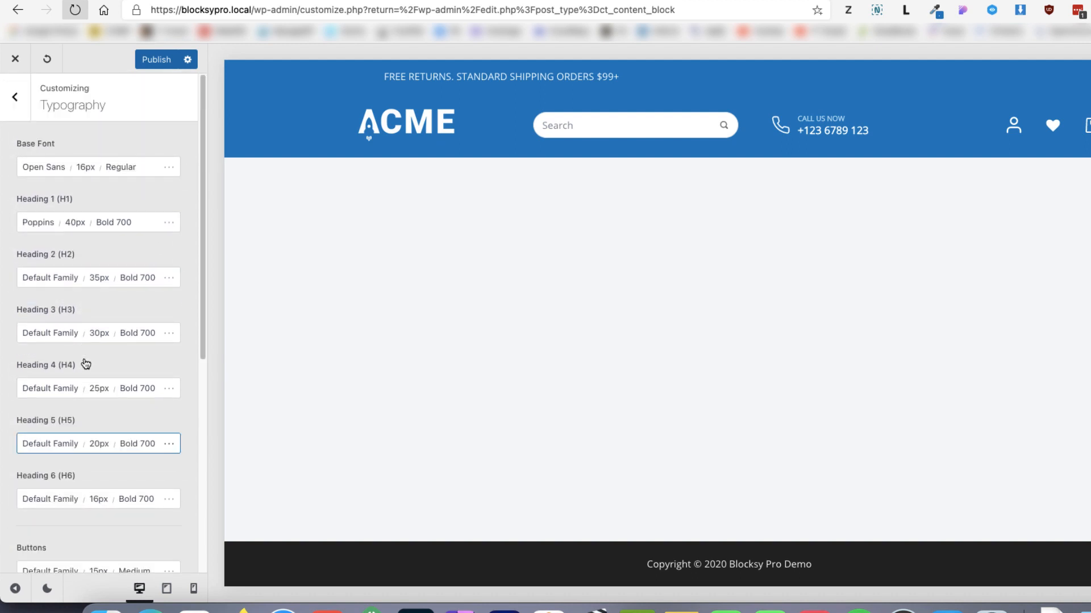
Step: Set the font size of the HTML shipping notice in the header's top row to 11 px
click(15, 97)
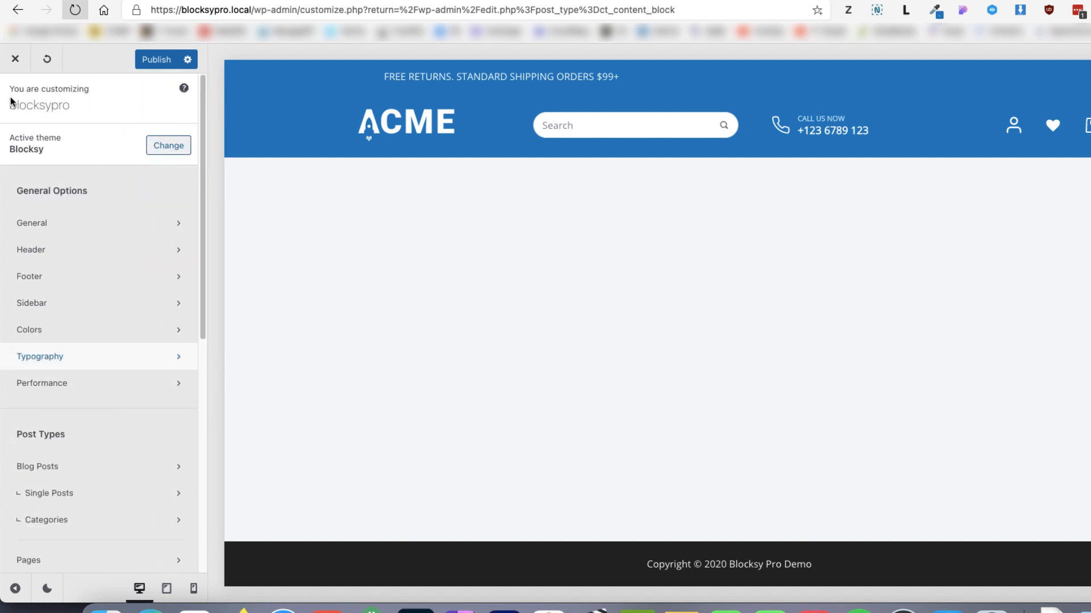
click(252, 83)
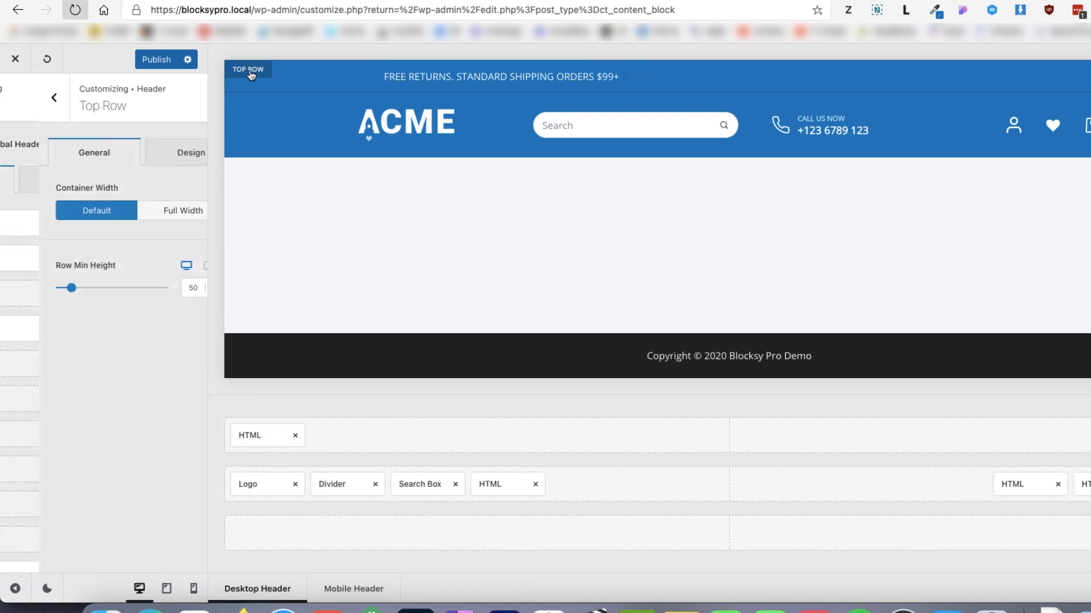
click(151, 160)
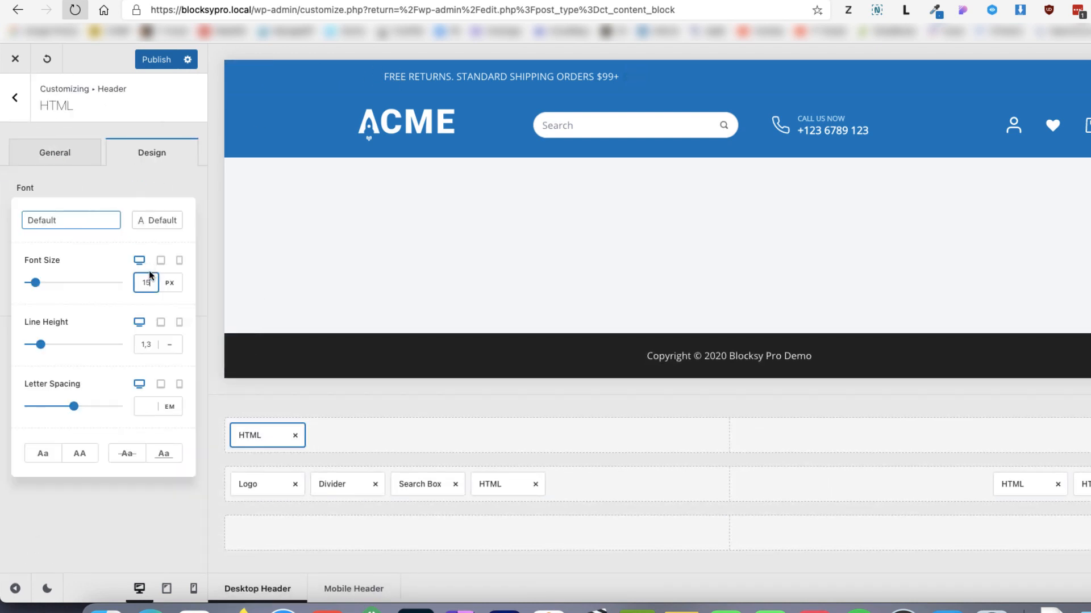
click(150, 284)
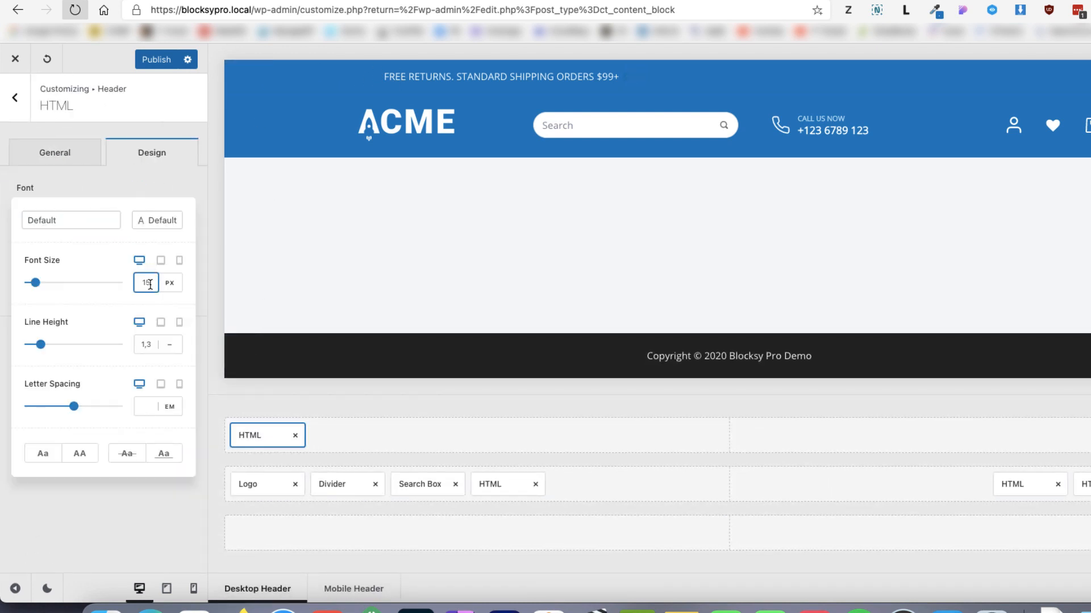
text(11)
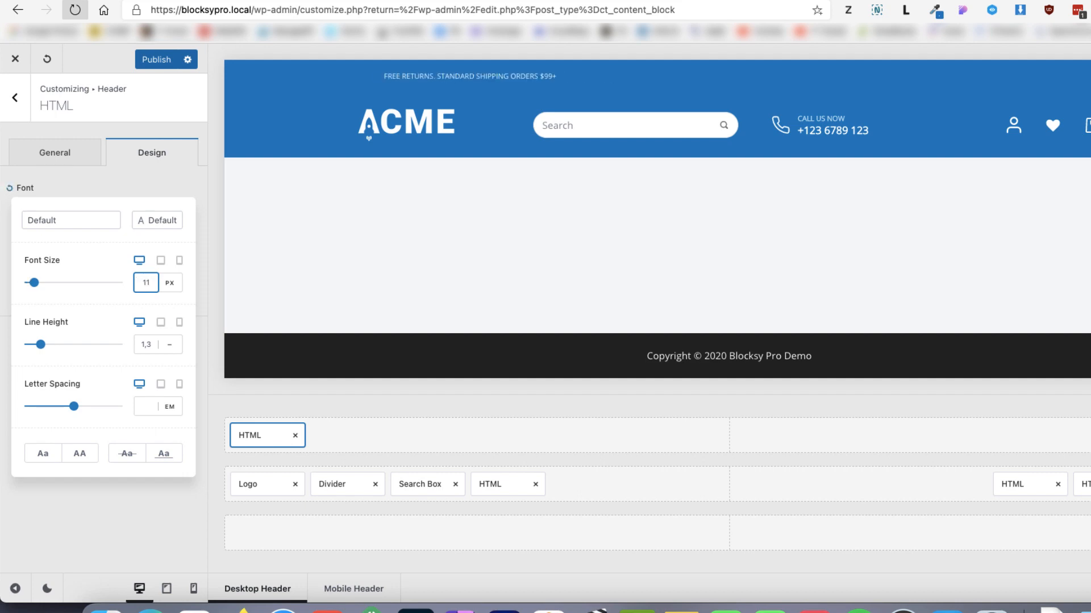
key(Escape)
Step: Set the font weight of the top row's HTML shipping notice to Semi-Bold 600
click(104, 215)
click(157, 220)
scroll(77, 421, down, 1)
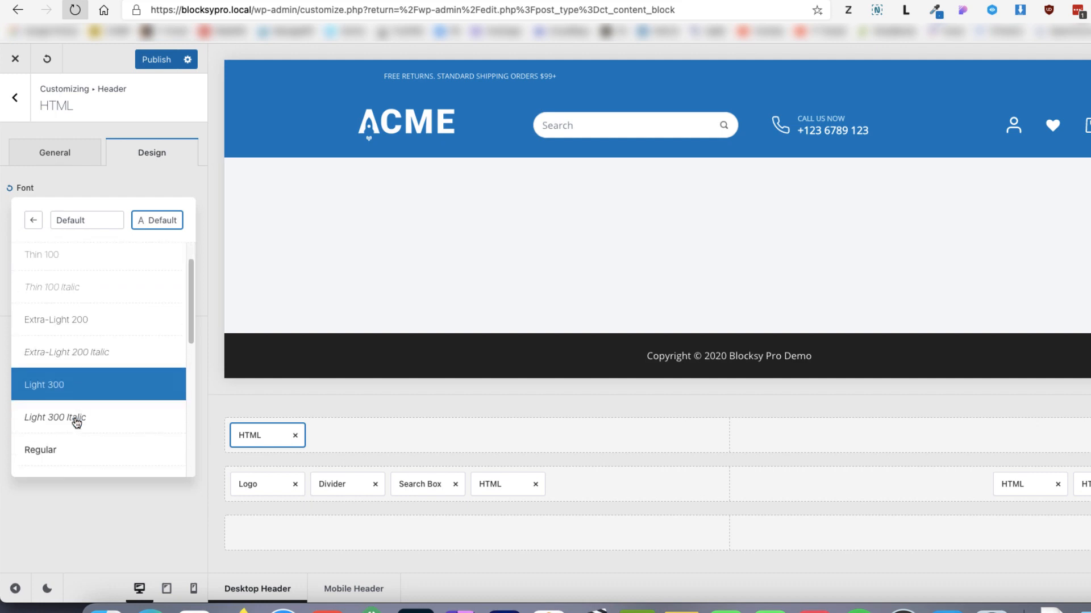
scroll(77, 421, down, 3)
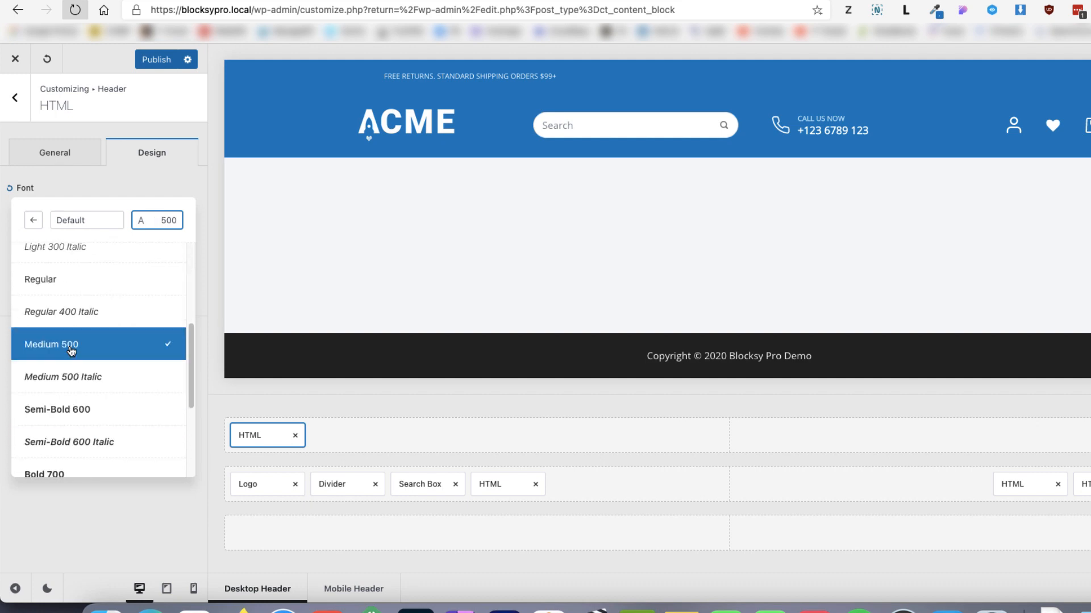
click(71, 414)
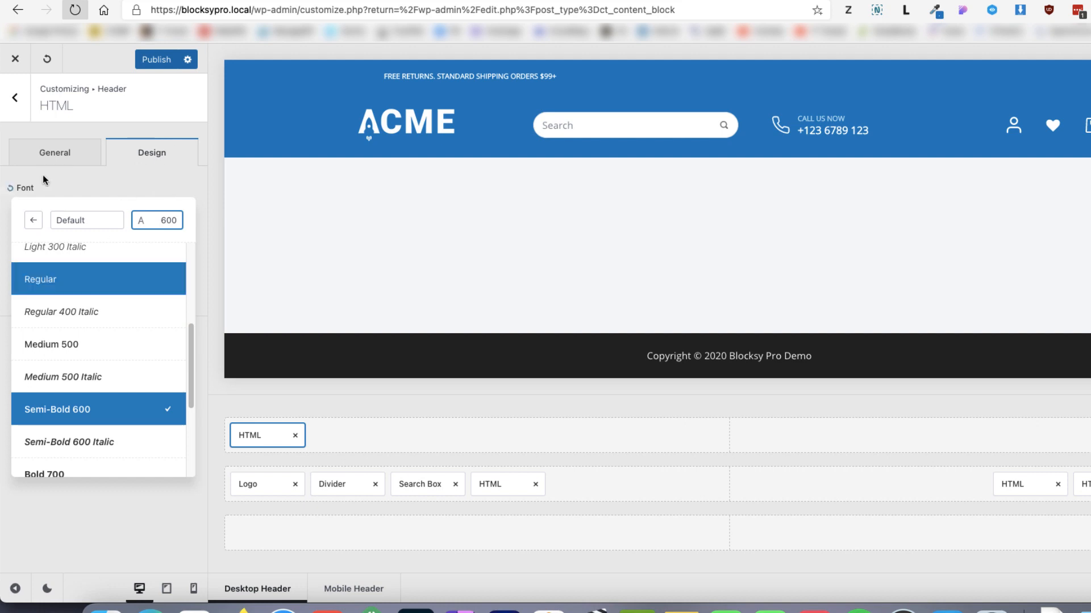
Step: Set the left margin of the top row's HTML element to 0 px
click(298, 441)
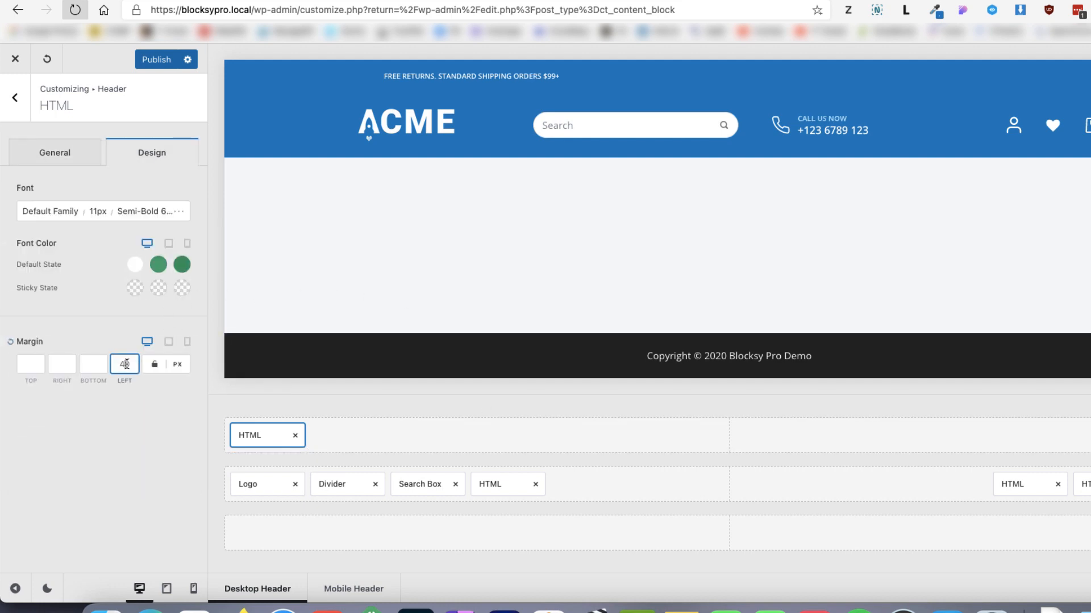
key(BackSpace)
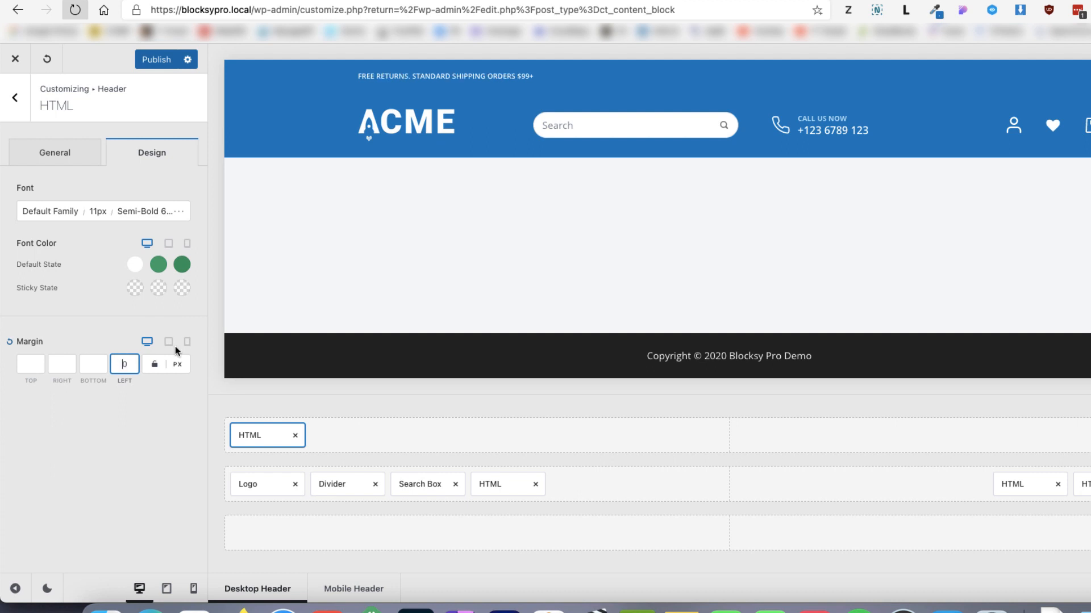
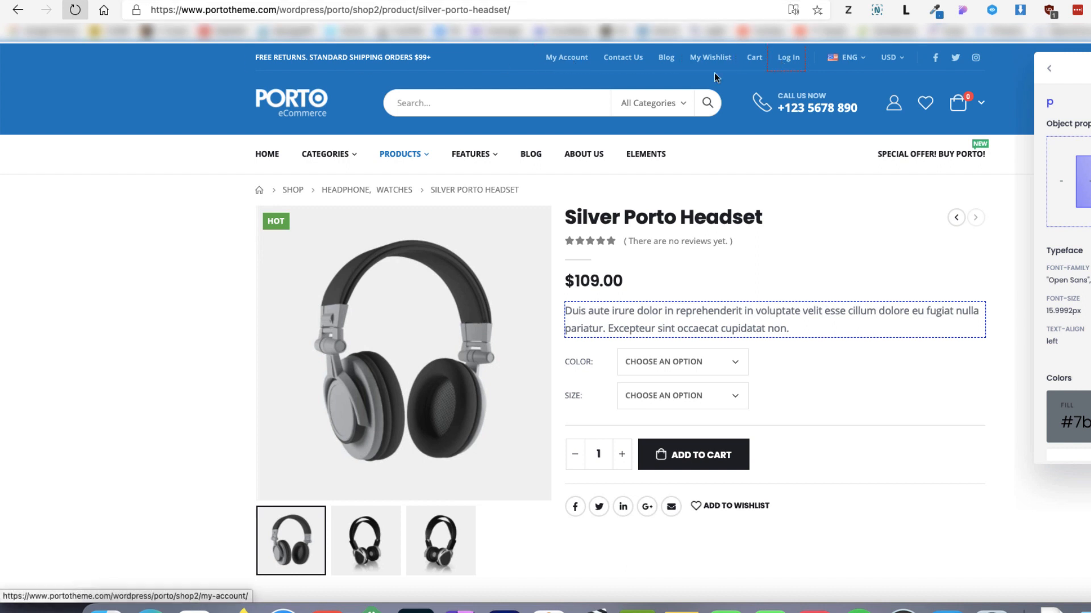
Step: Inspect the Log In link on the reference Porto page, and add Menu 2 to the top row's right end using Top menu
click(789, 57)
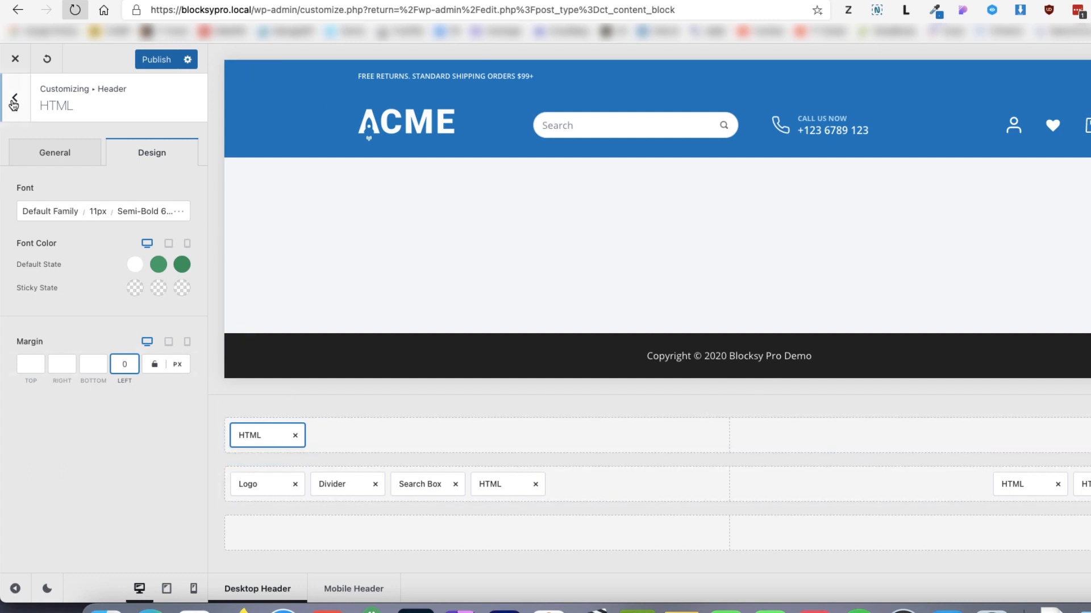
click(14, 105)
scroll(80, 394, down, 5)
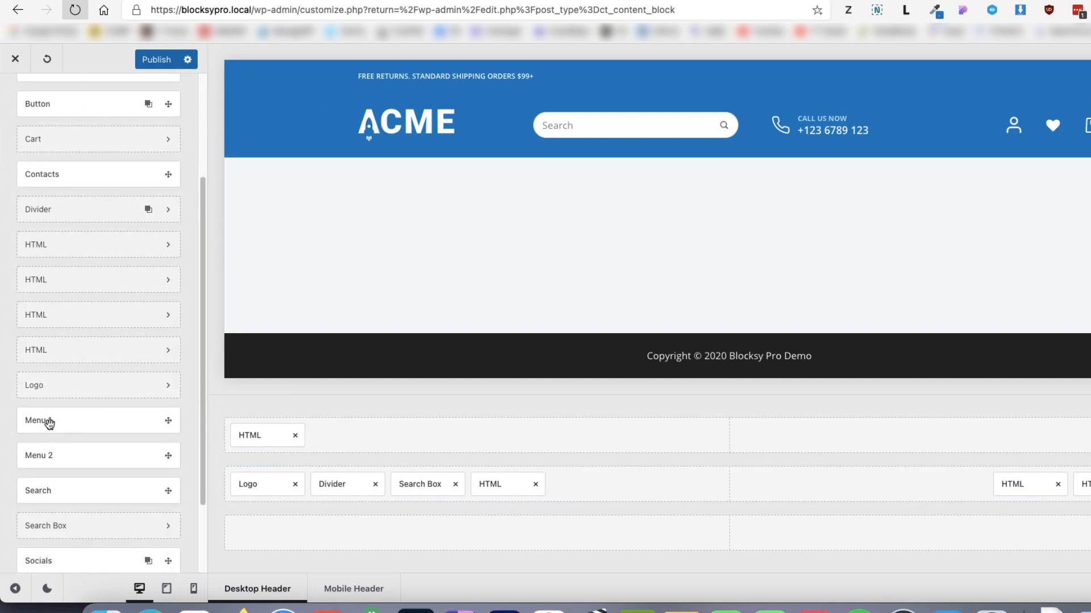
drag(49, 454, 1073, 438)
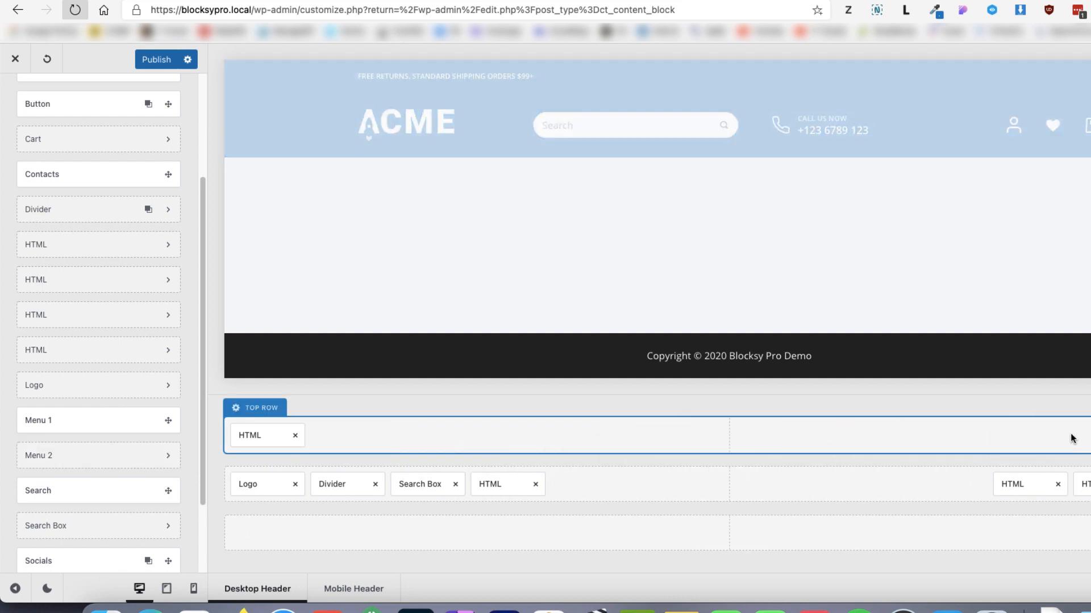
click(134, 221)
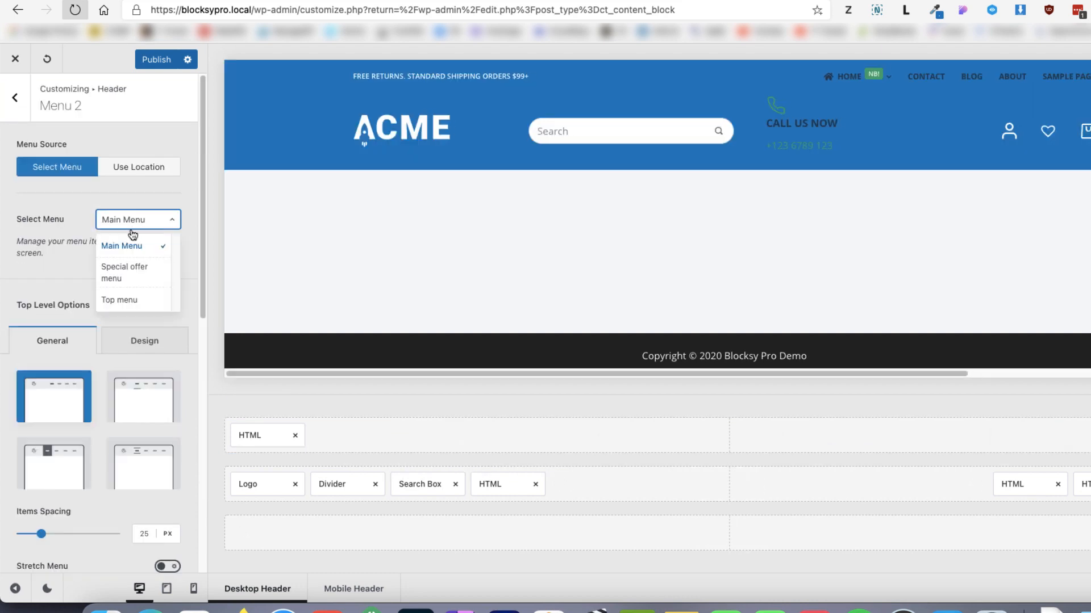
click(119, 300)
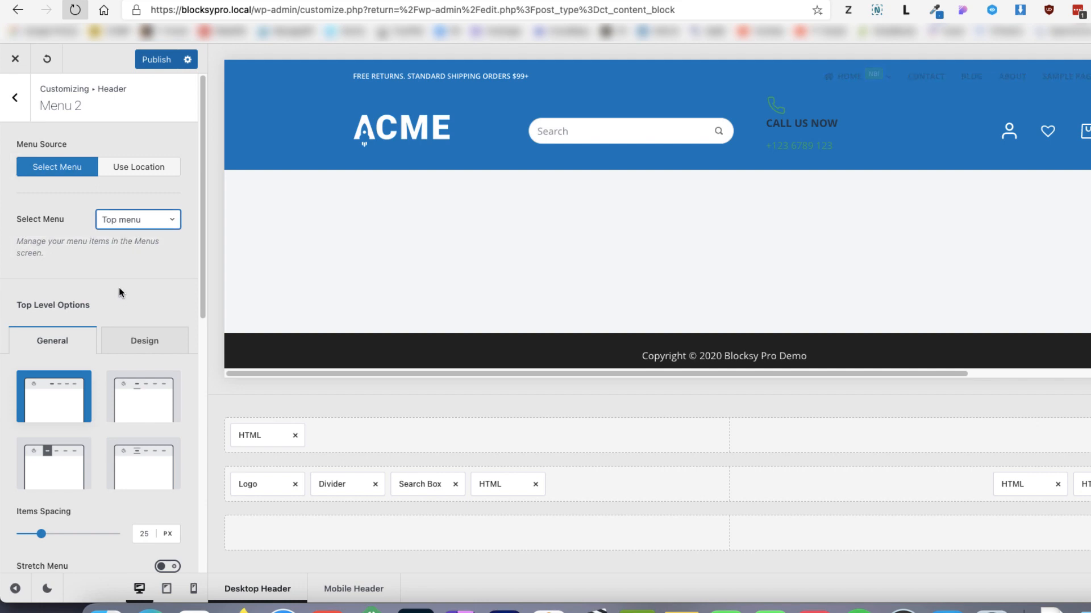
Step: Set Menu 2's top-level font size to 11 px and its default font color to #bde1f5
click(144, 339)
click(99, 401)
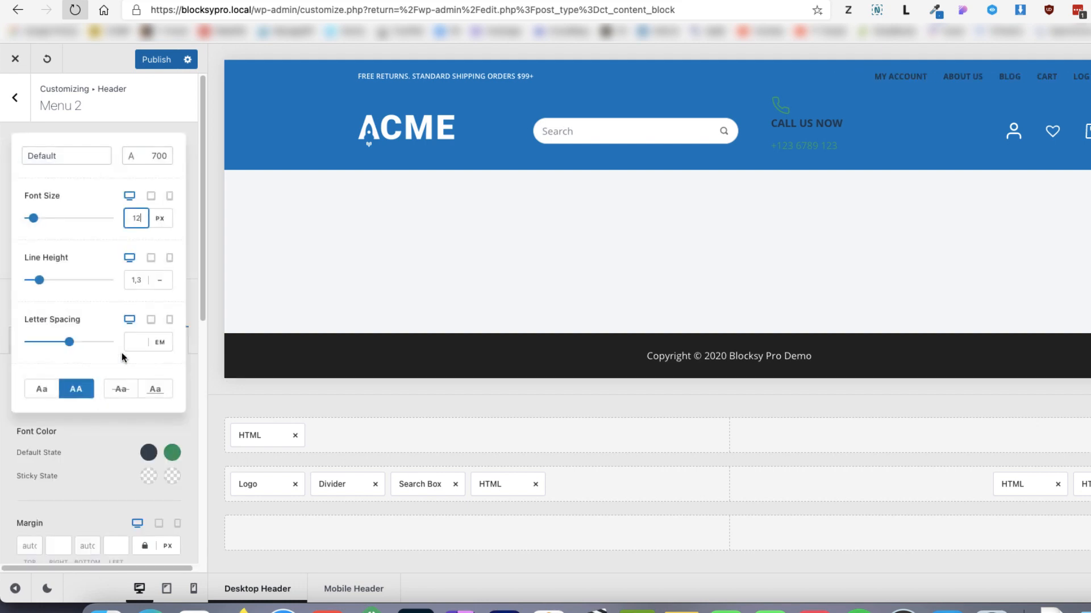
key(Down)
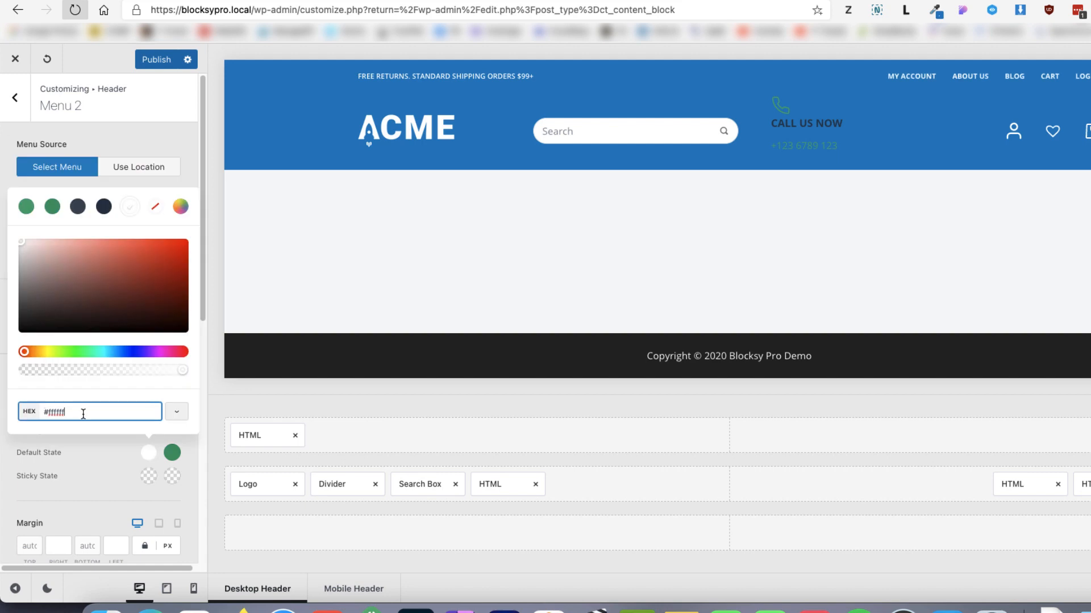
key(super+a)
text(#bde1f5)
click(91, 461)
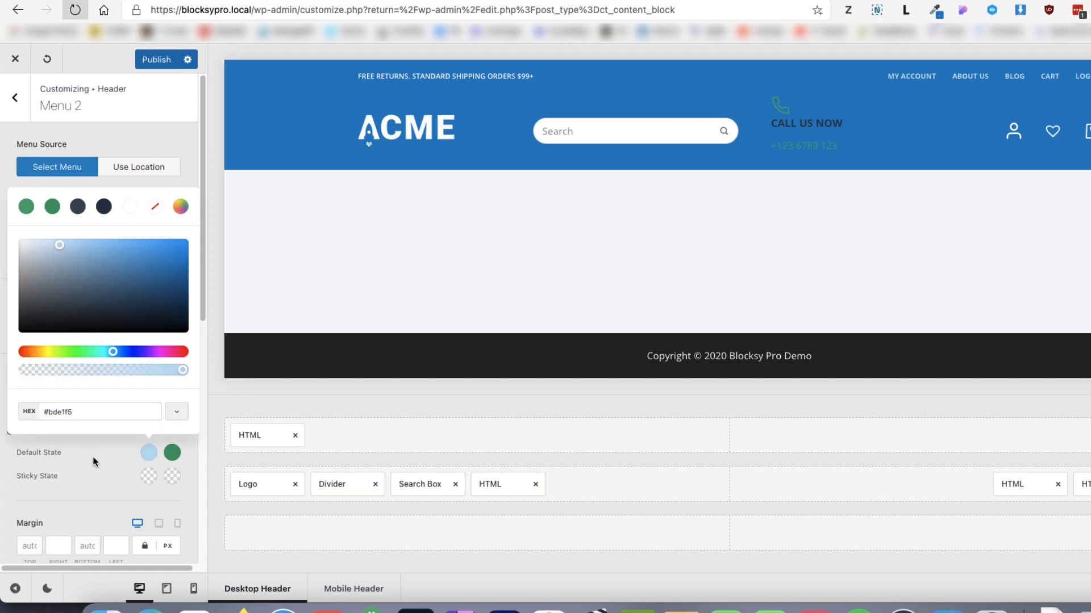
click(93, 458)
Step: Turn off uppercase for Menu 2's top-level items and set the dropdown items spacing to 8 px
click(42, 398)
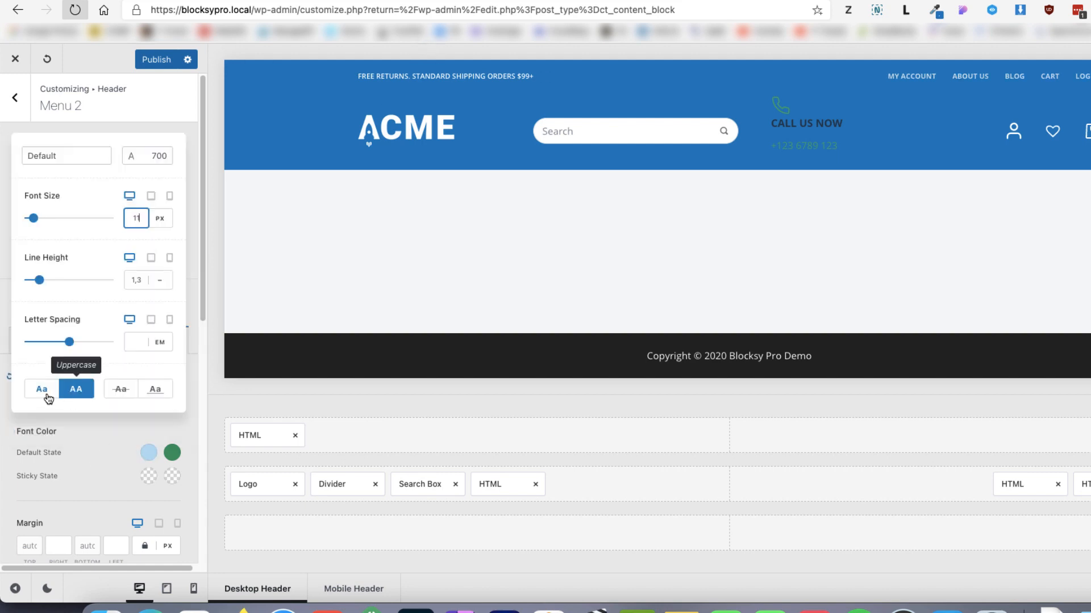
click(76, 391)
click(103, 427)
scroll(103, 427, down, 7)
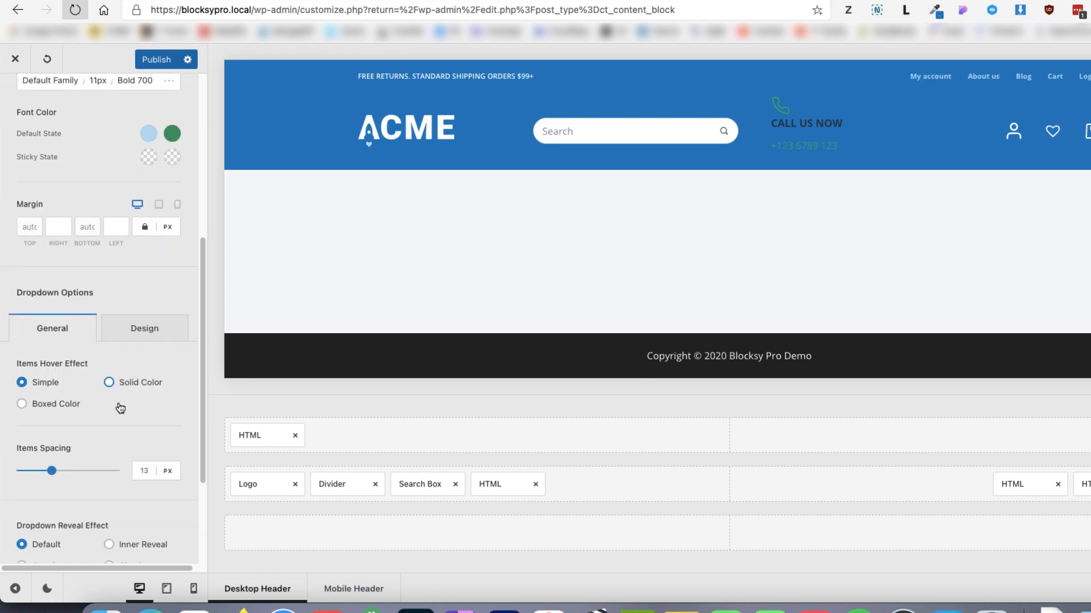
drag(50, 403, 30, 406)
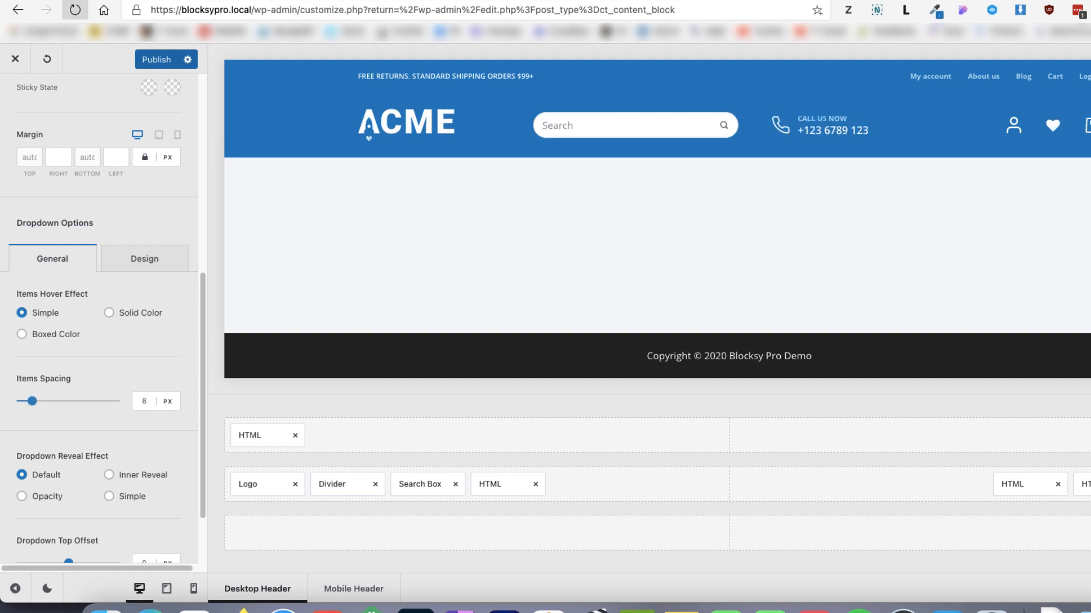
Step: Check the reference page's top bar, and give the Top Row a 1 px solid bottom border in color #0088cb
click(523, 0)
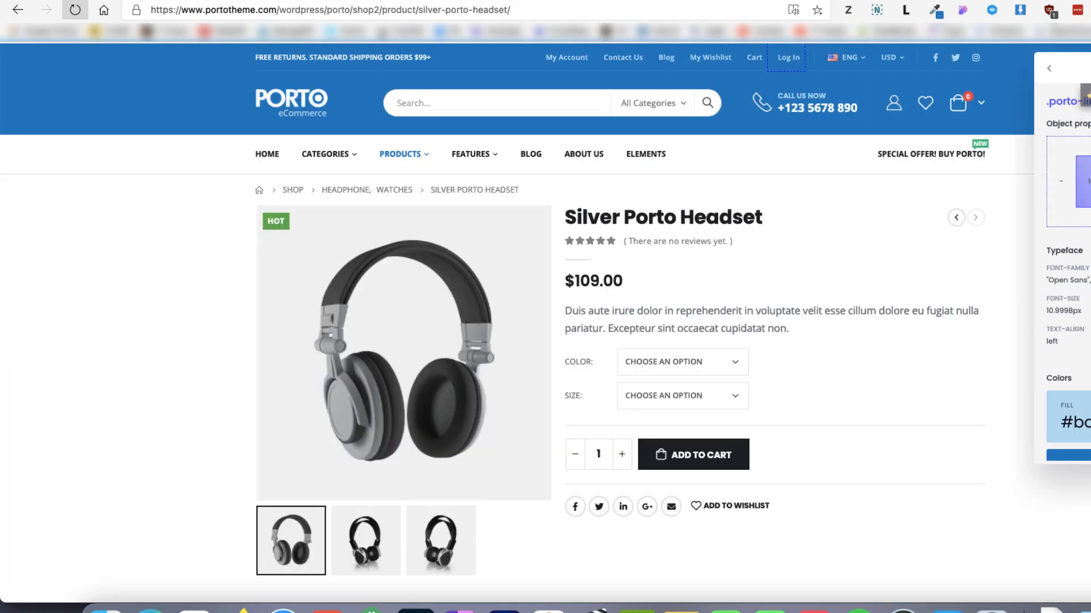
click(429, 68)
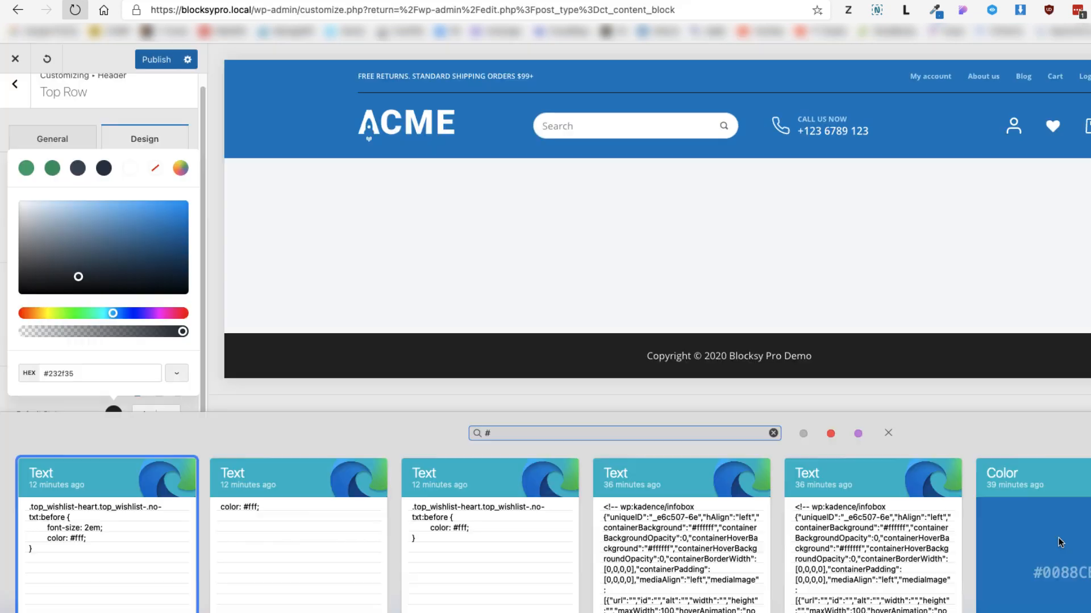
right_click(1061, 466)
click(1080, 503)
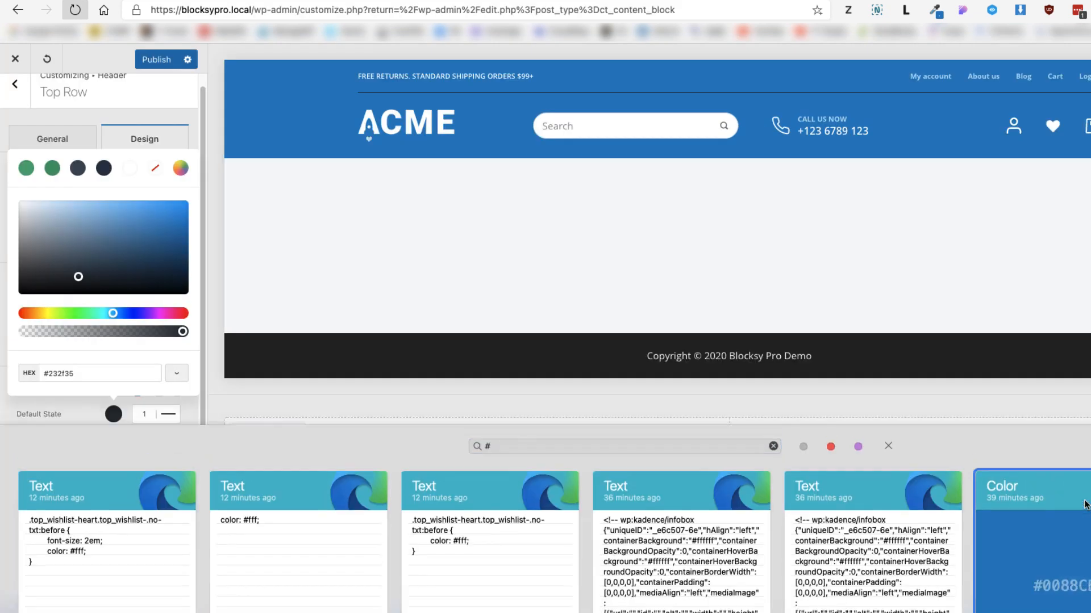
click(95, 374)
key(super+a)
text(#0088cb)
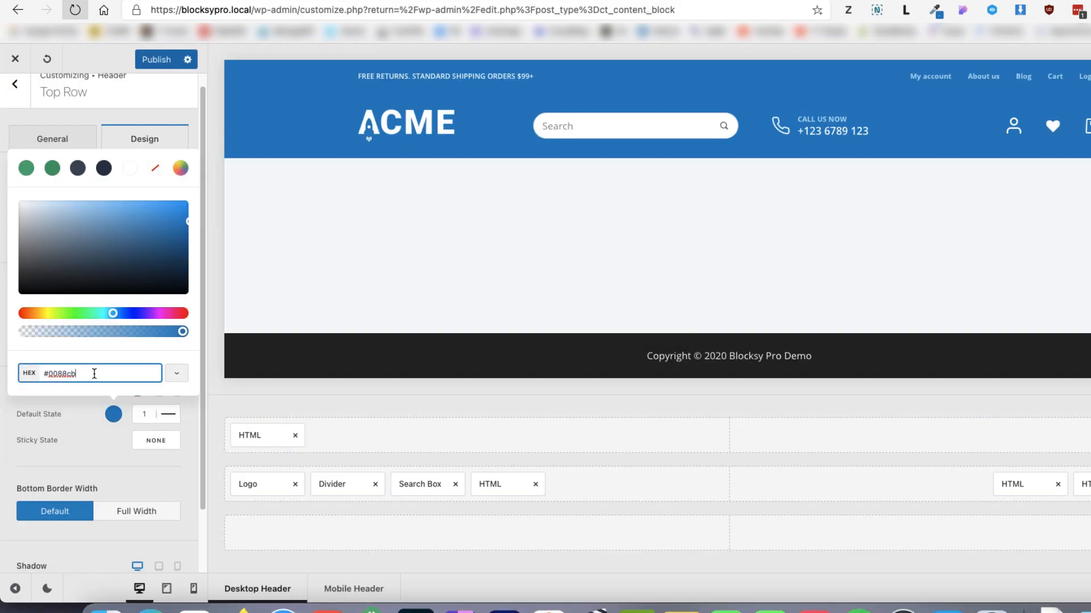
Step: Lighten the Top Row's bottom border color to about #04a6f7 and publish the header changes
click(188, 224)
drag(188, 221, 187, 211)
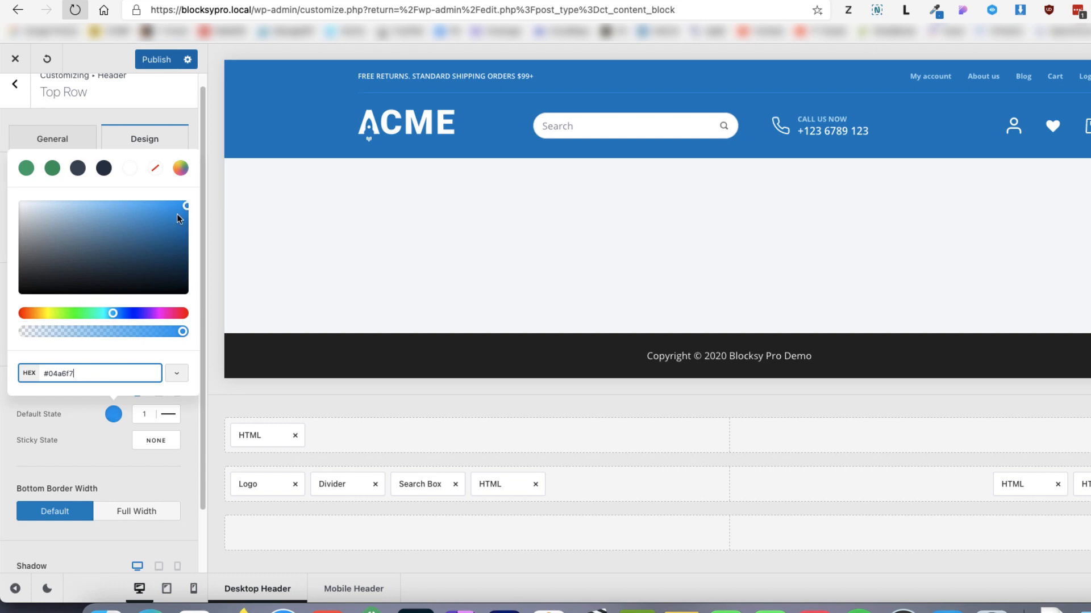
click(165, 61)
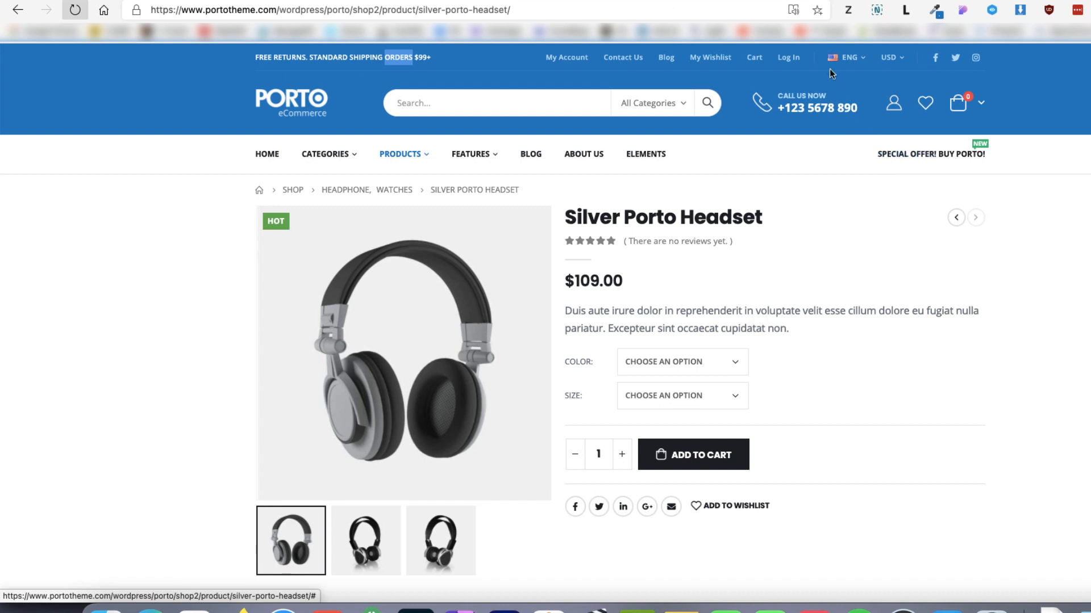
Step: Review the language and currency switchers on the reference page, and add the Socials element to the top row's right end
mouse_move(828, 60)
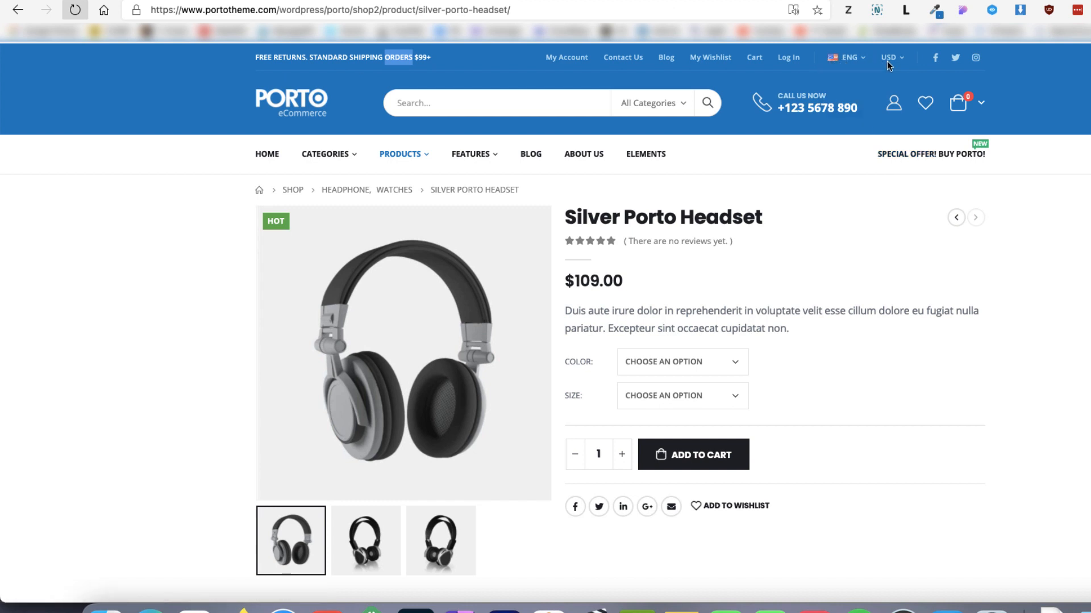
mouse_move(890, 60)
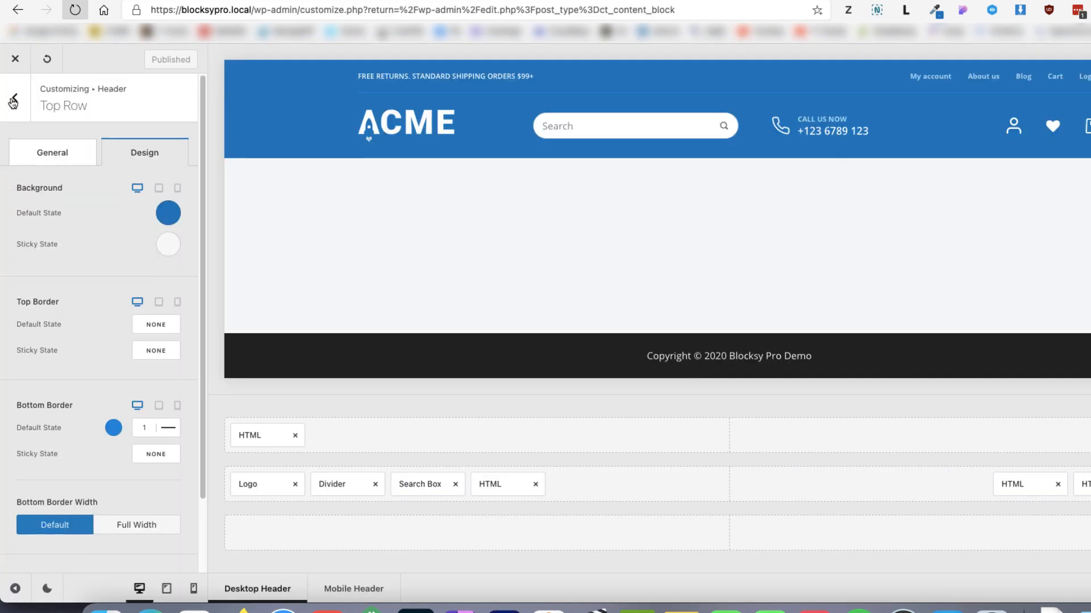
click(12, 102)
scroll(100, 307, up, 1)
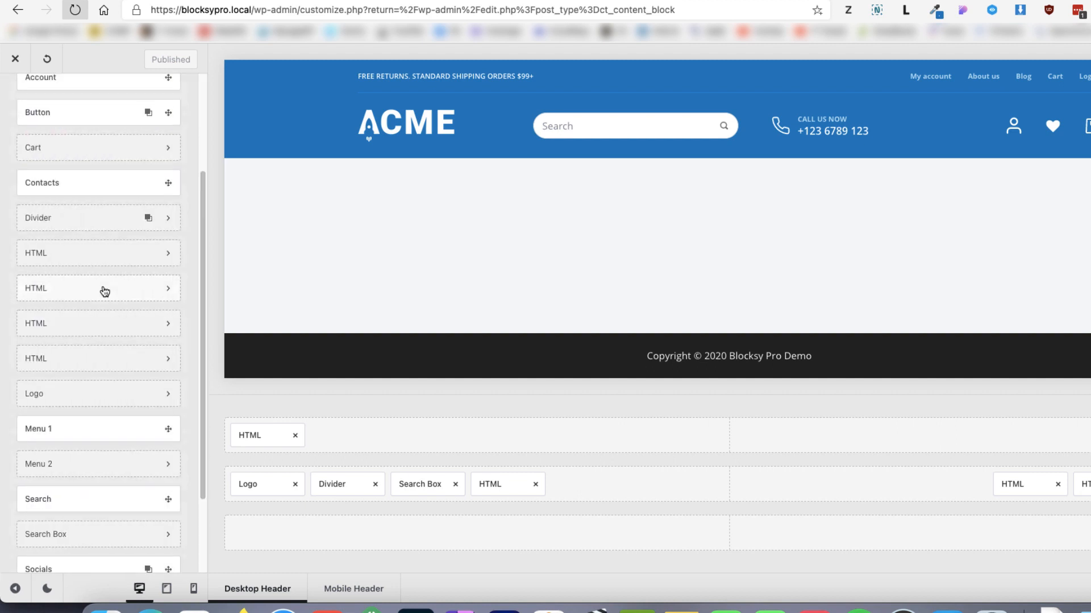
scroll(104, 291, up, 3)
scroll(104, 291, down, 5)
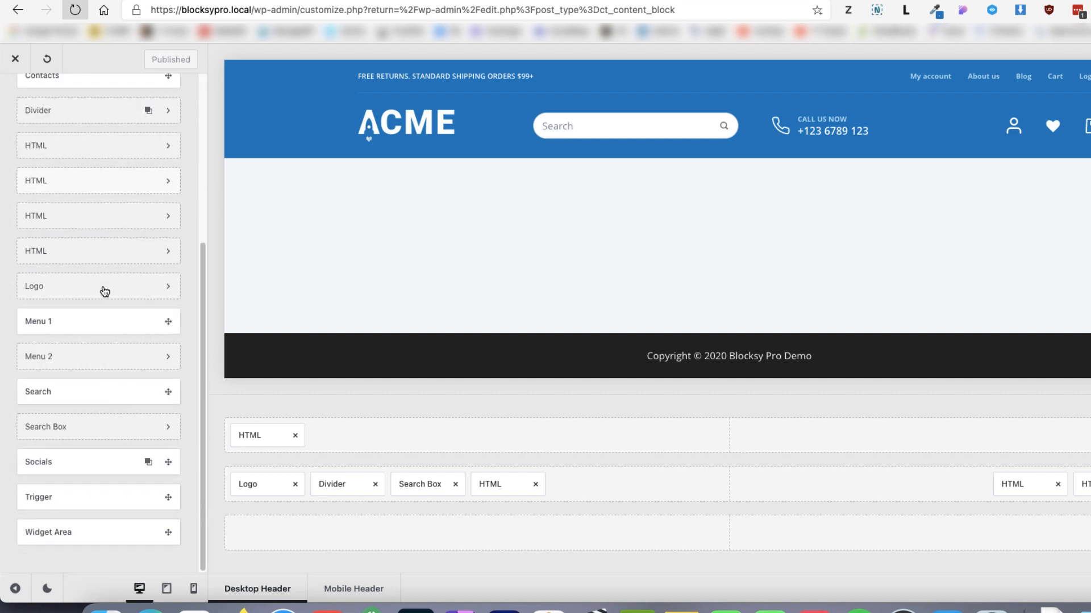
drag(180, 462, 1084, 435)
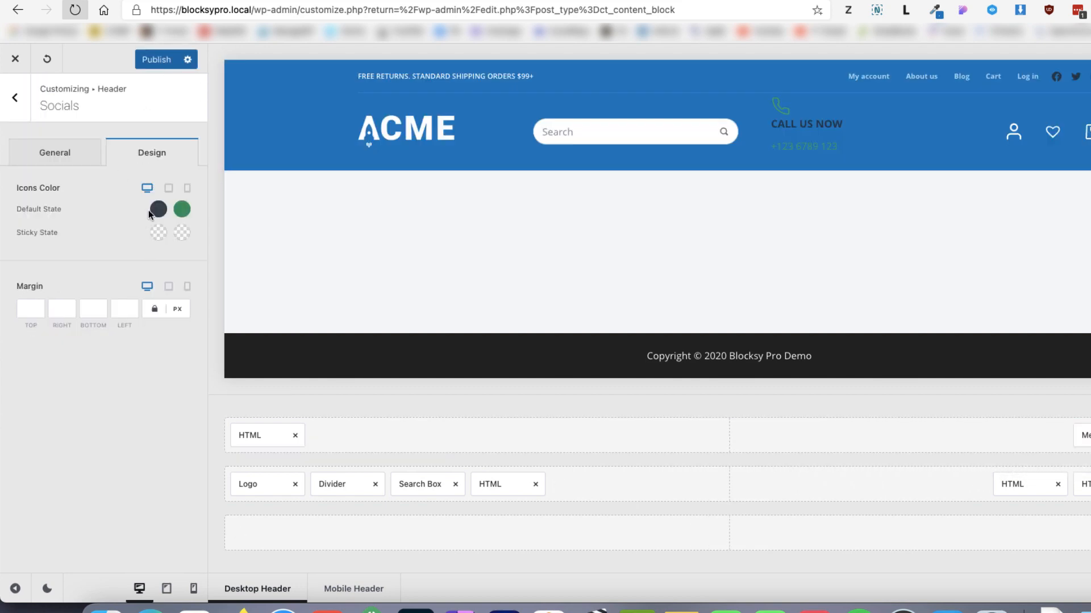
Step: Set the default color of the Socials icons to #bde1f5
click(159, 209)
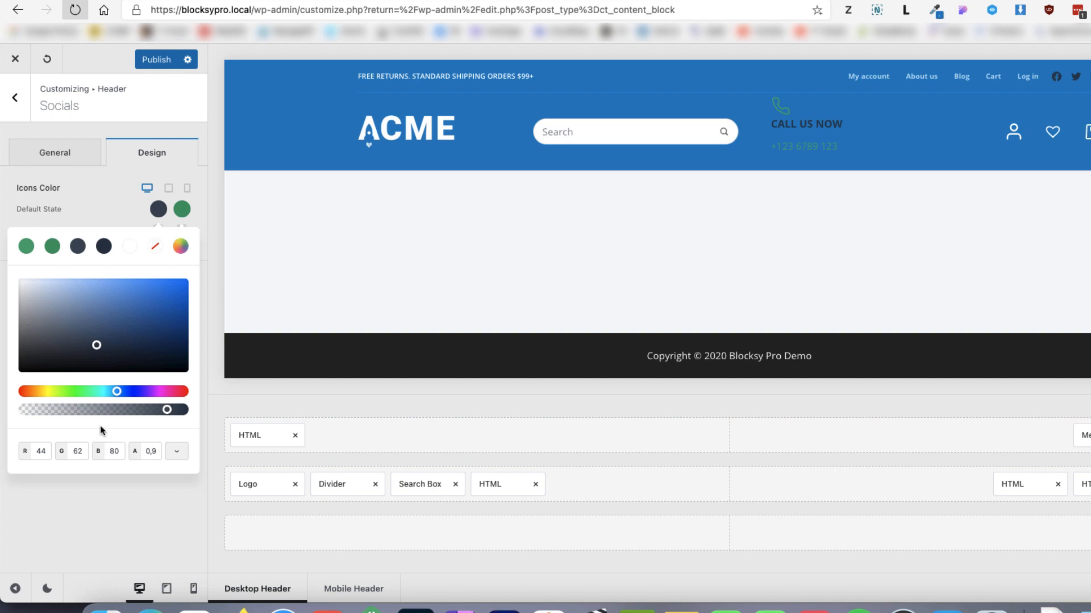
click(130, 246)
double_click(86, 451)
text(#bde1f5)
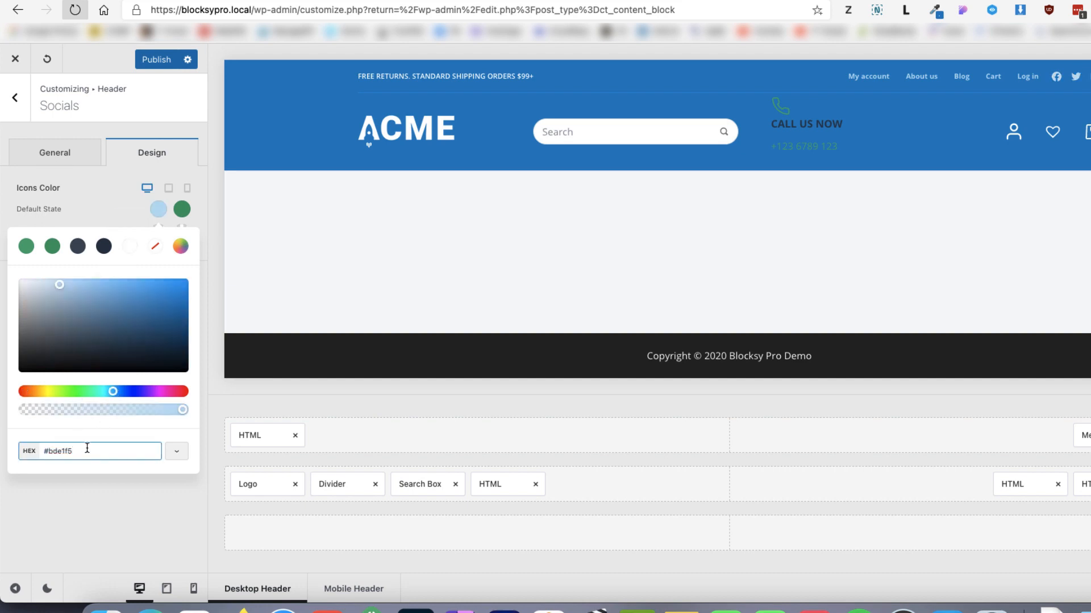
click(108, 502)
Step: Set the hover color of the Socials icons to the darkest navy palette color
click(182, 209)
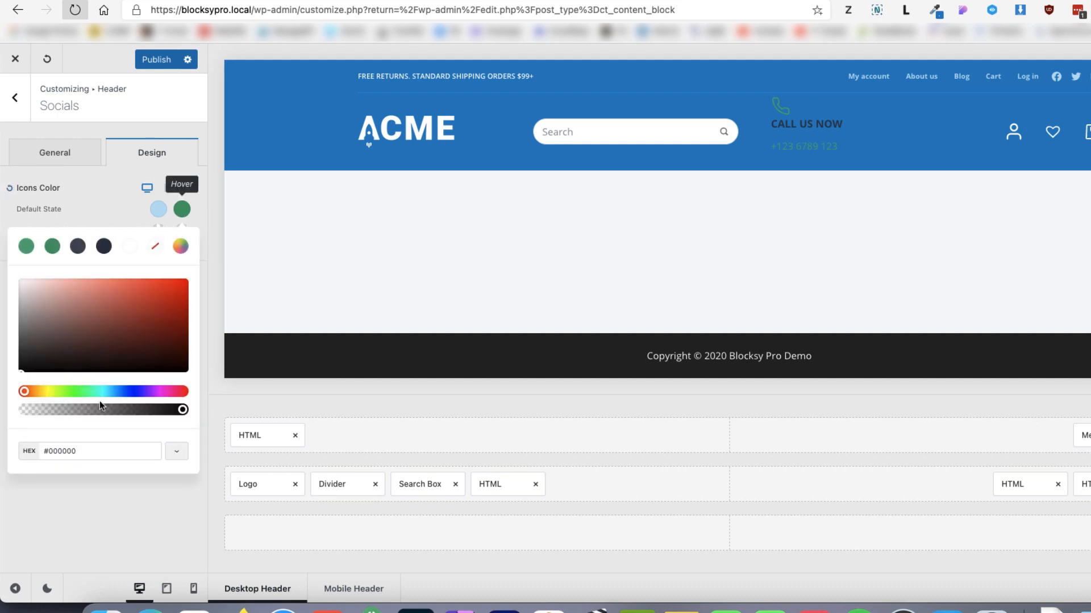
click(52, 301)
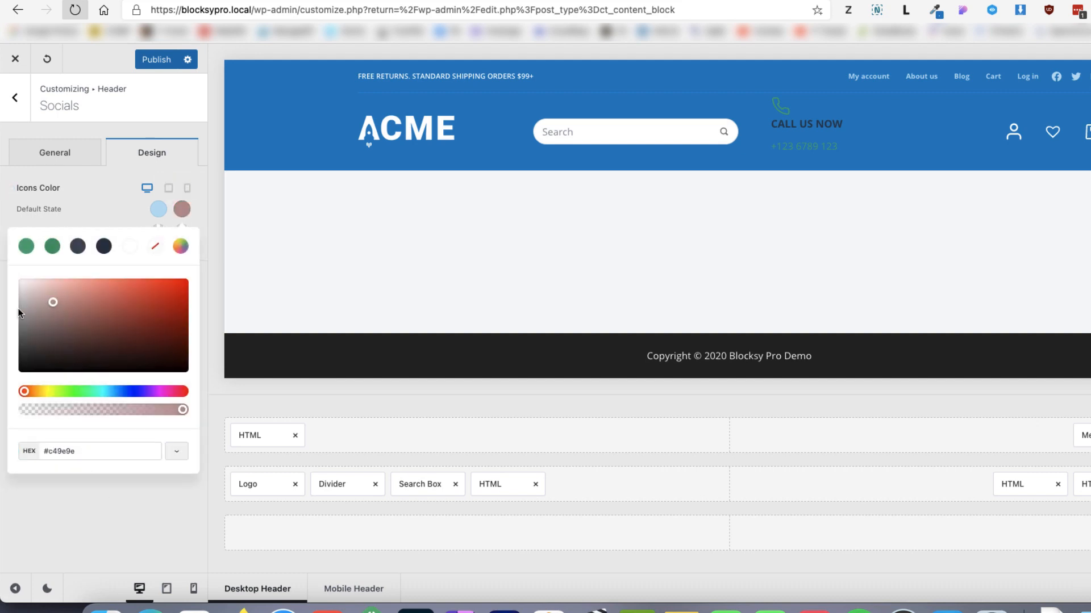
click(104, 246)
click(150, 543)
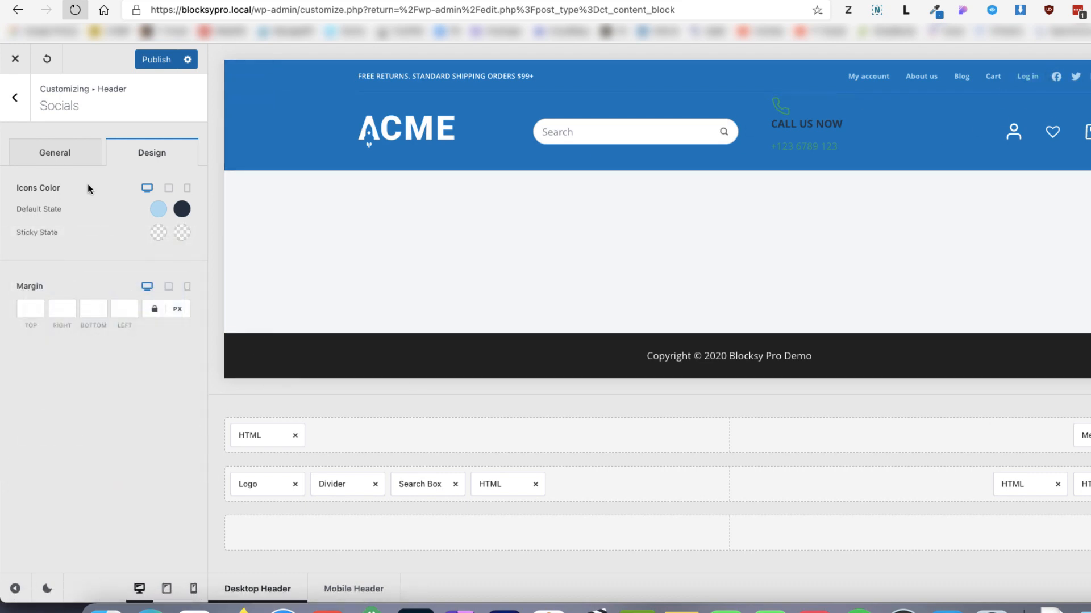
Step: Add Pinterest to the Socials element's network list and remove it again
click(72, 153)
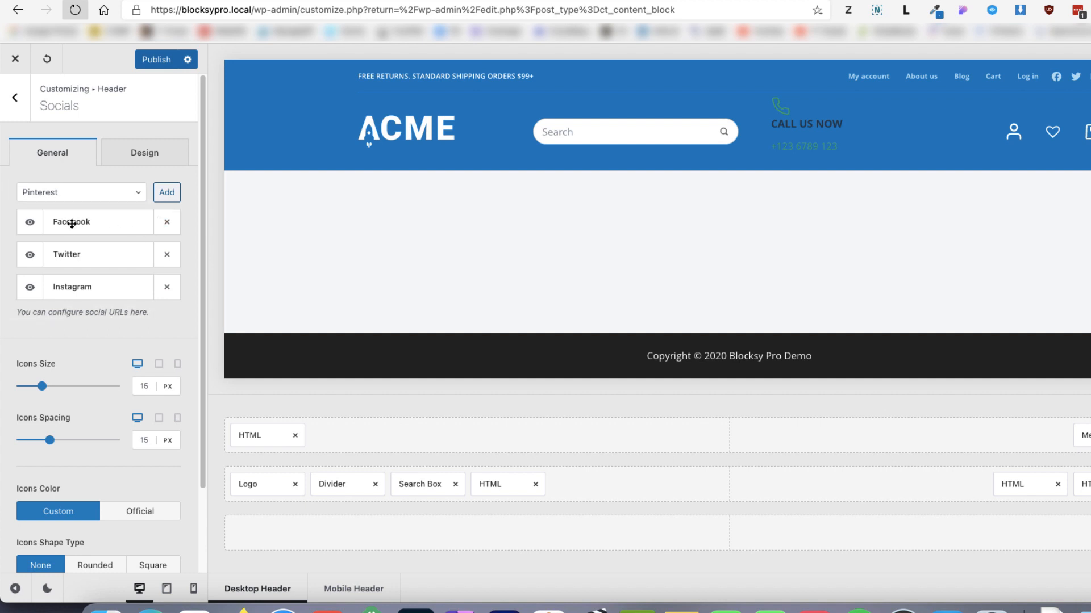
click(167, 193)
click(167, 322)
Step: Enter # as the account link for Facebook, Twitter and Instagram, and publish the changes
click(139, 313)
click(119, 213)
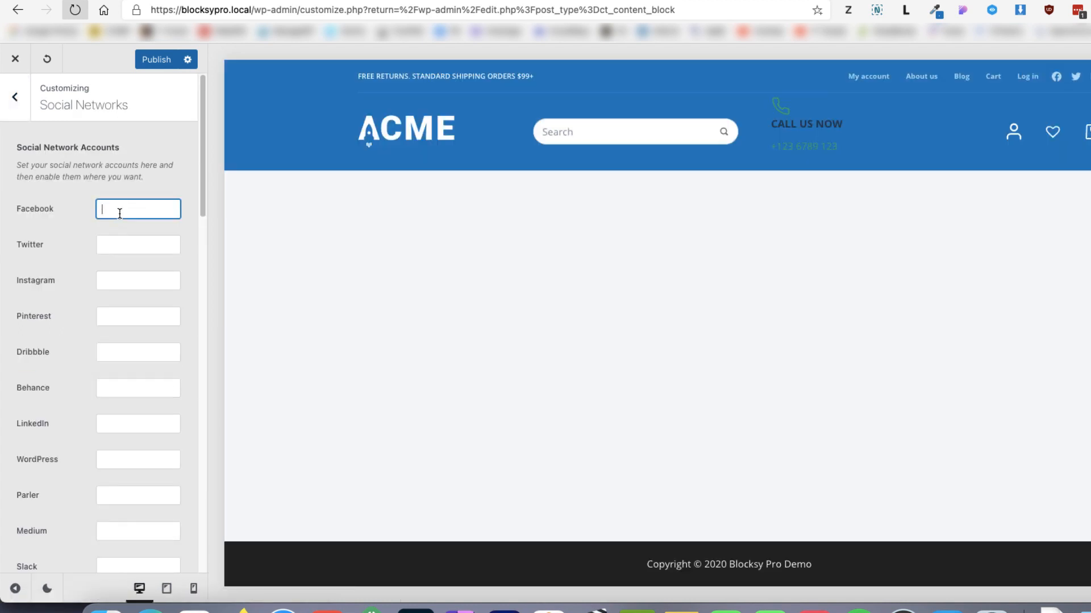
text(#)
key(Tab)
text(#)
key(Tab)
text(#)
click(150, 62)
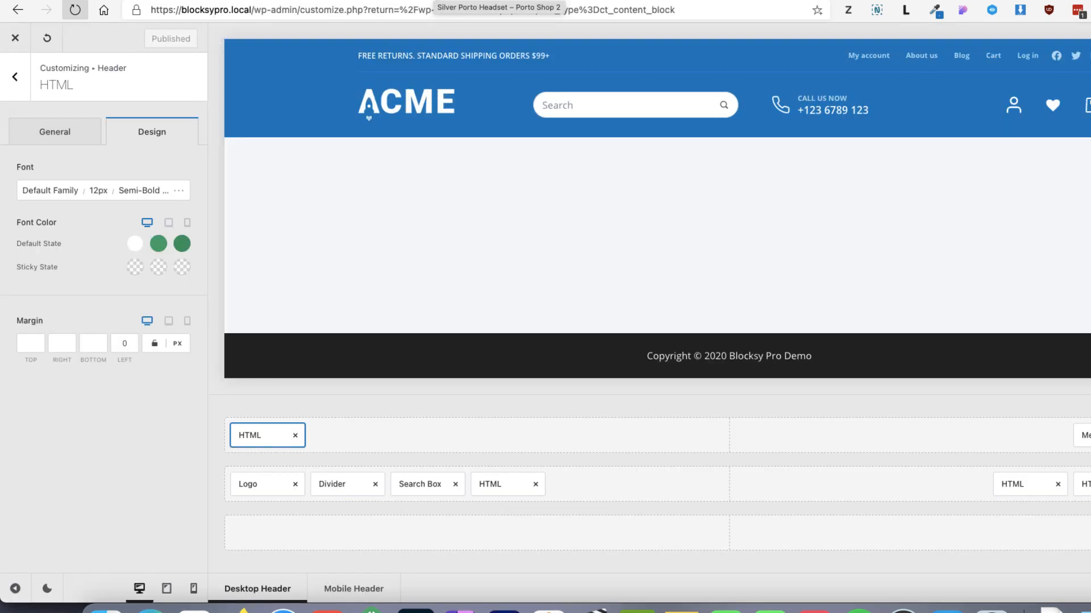
Step: Switch to the Porto product page and inspect its main header row in the developer tools to read the row's height
click(435, 1)
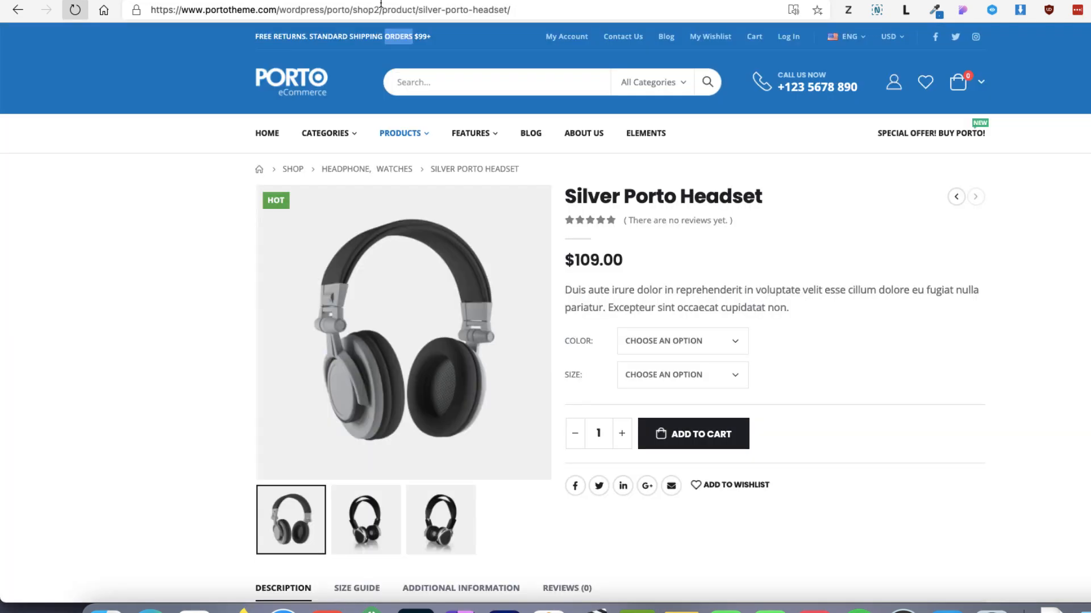
right_click(206, 61)
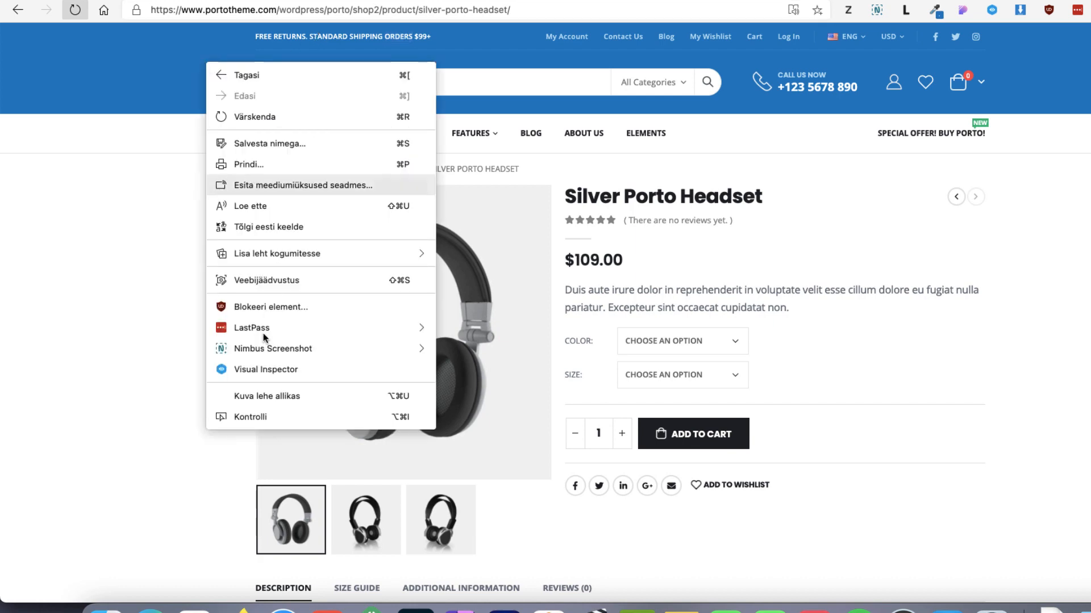
click(264, 419)
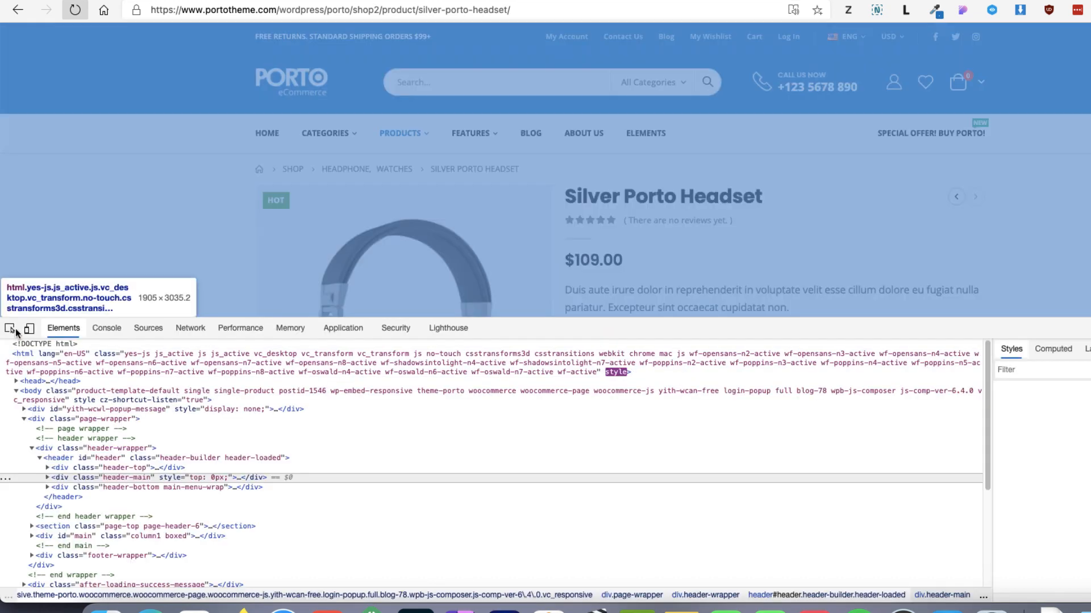
click(9, 328)
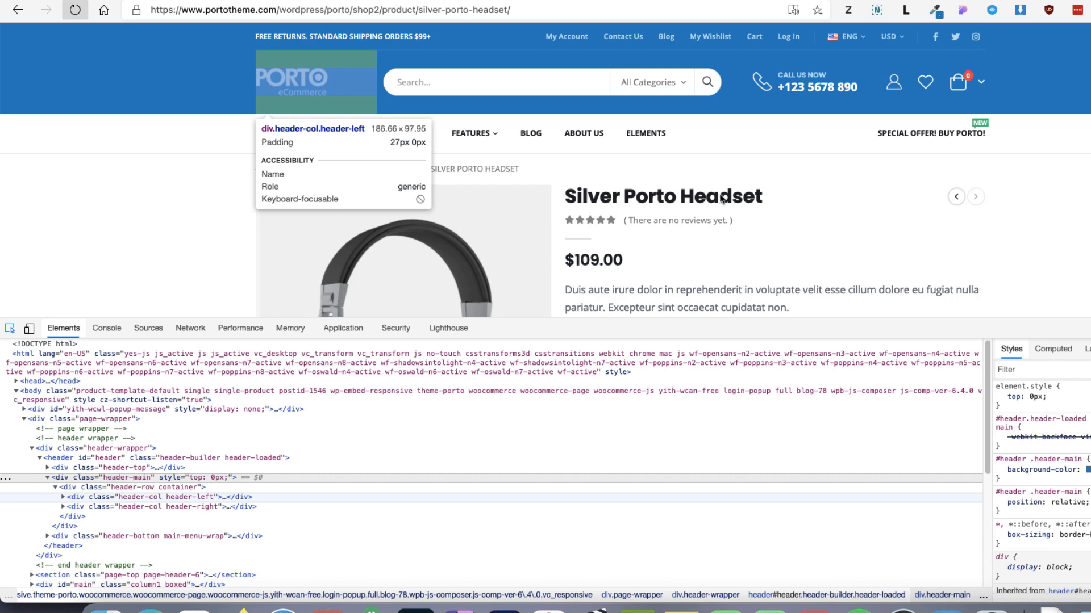
key(super+alt+i)
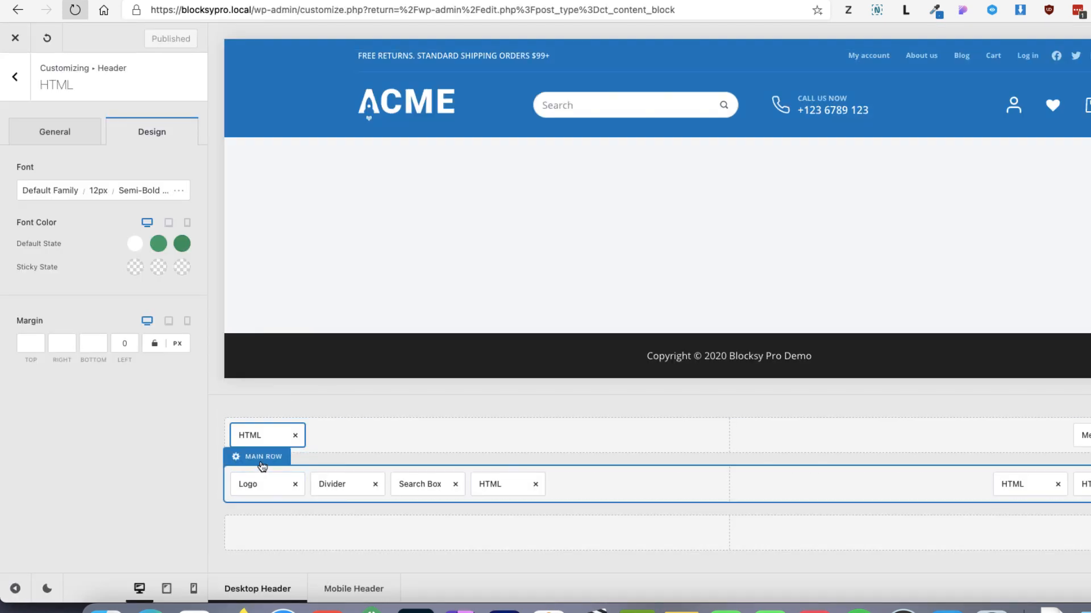
Step: Set the Main Row's minimum height to 98 px in the Blocksy customizer and publish the change
click(262, 457)
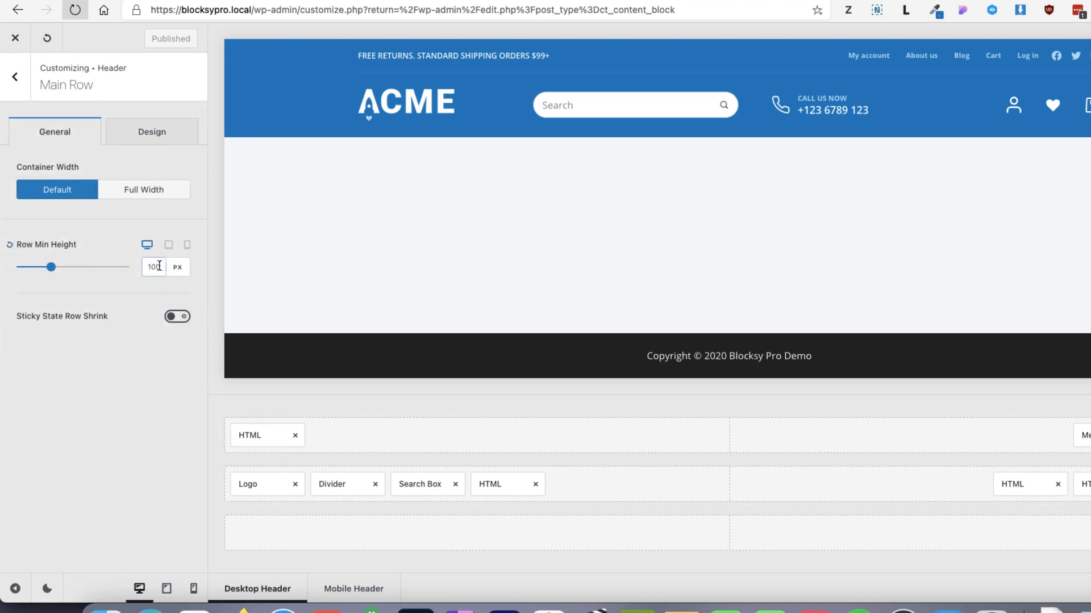
drag(160, 266, 130, 266)
text(98)
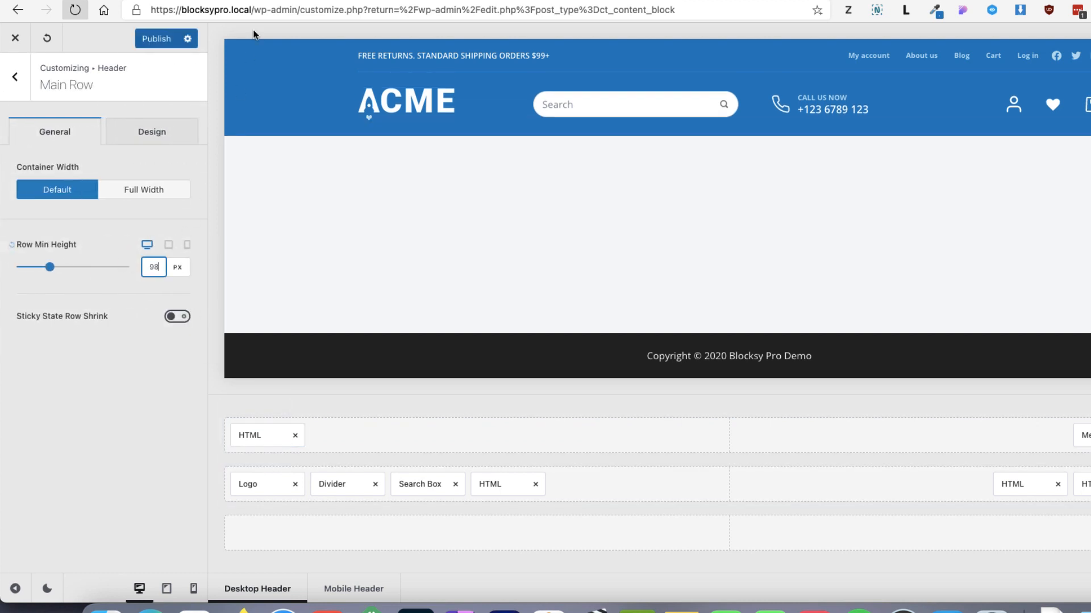
click(149, 39)
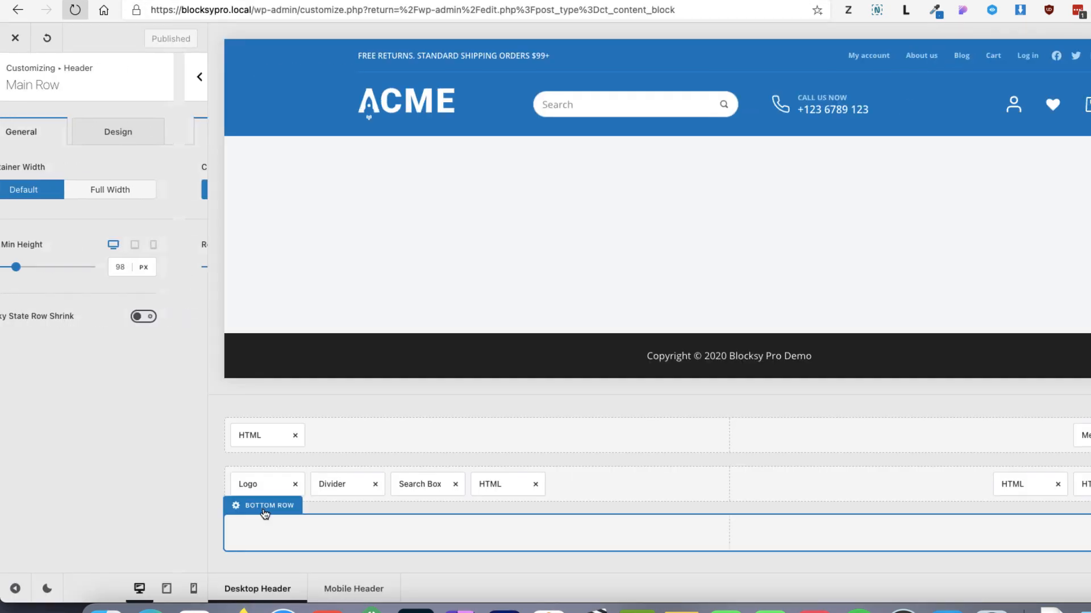
Step: Add the Menu 1 element to the start of the header's Bottom Row
click(265, 513)
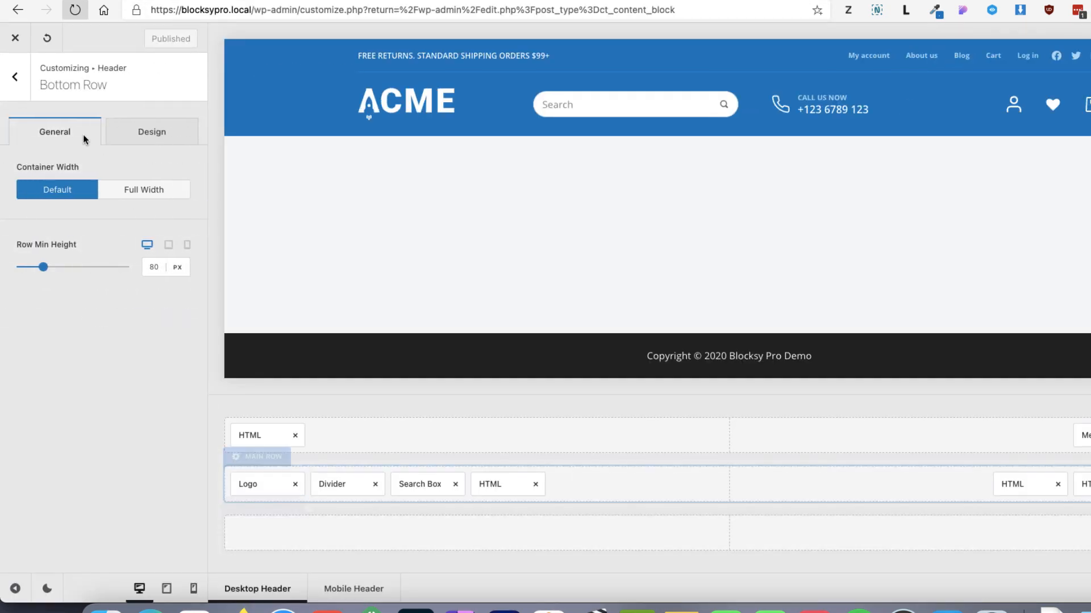
click(17, 79)
scroll(80, 335, down, 5)
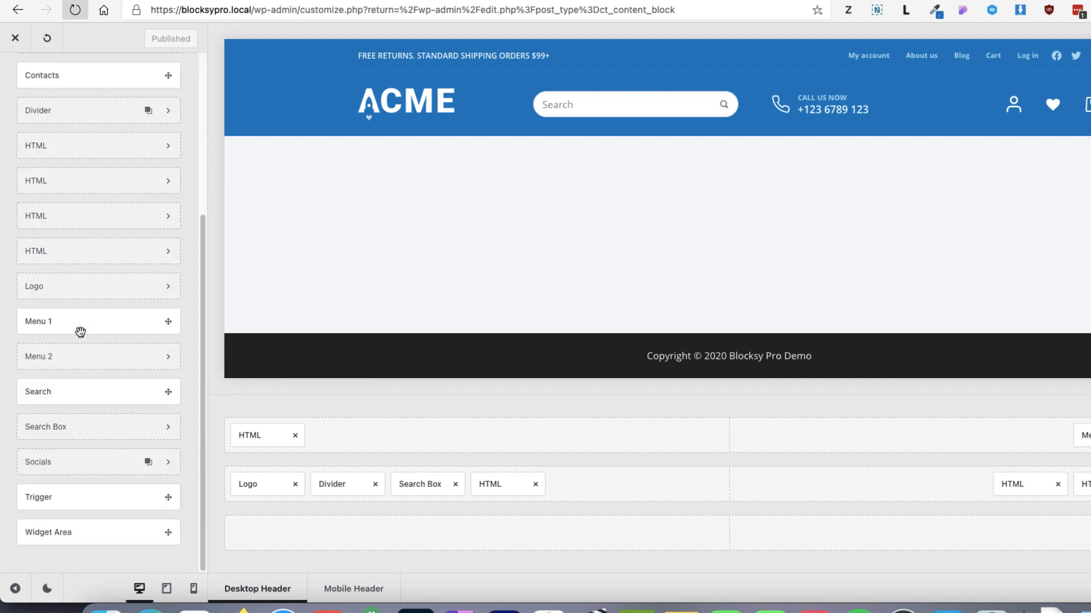
drag(59, 319, 293, 533)
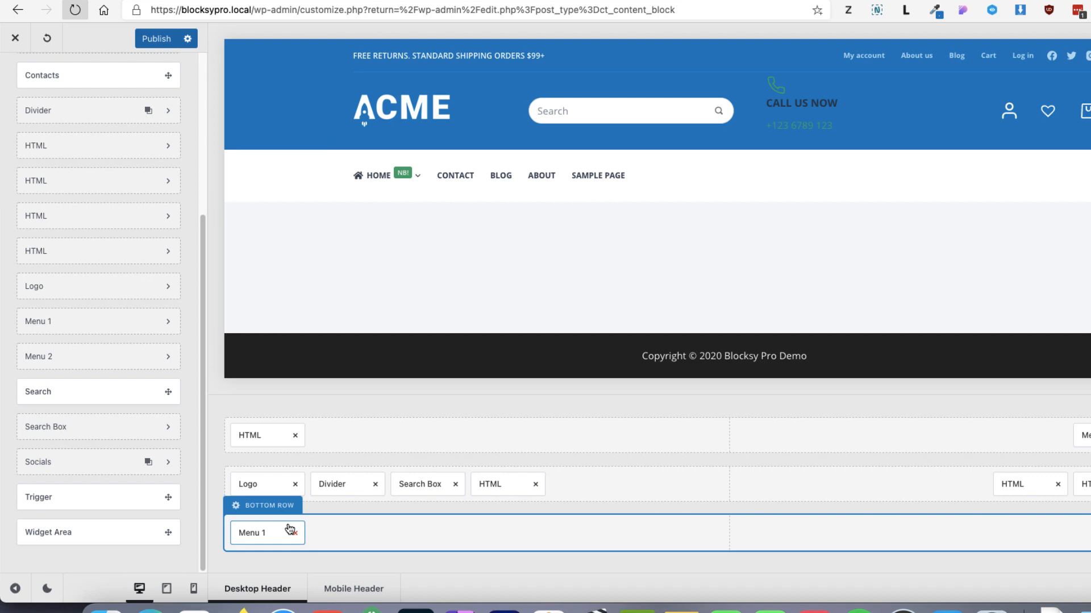
Step: Set the default font color of Menu 1's top-level items to #1e1e1e
scroll(121, 171, up, 5)
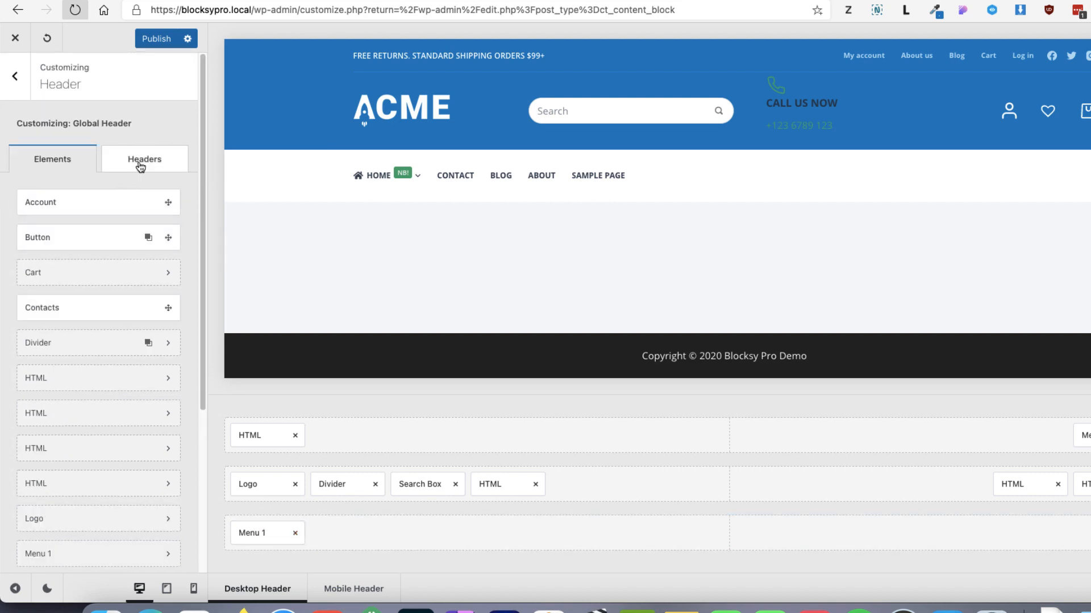
click(140, 167)
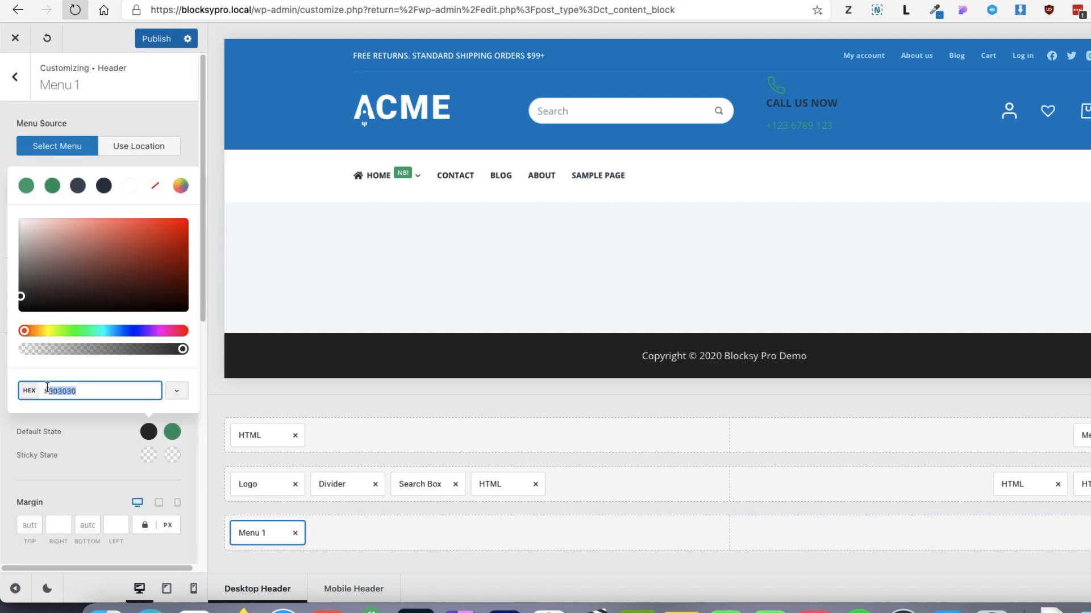
text(#1e1e1e)
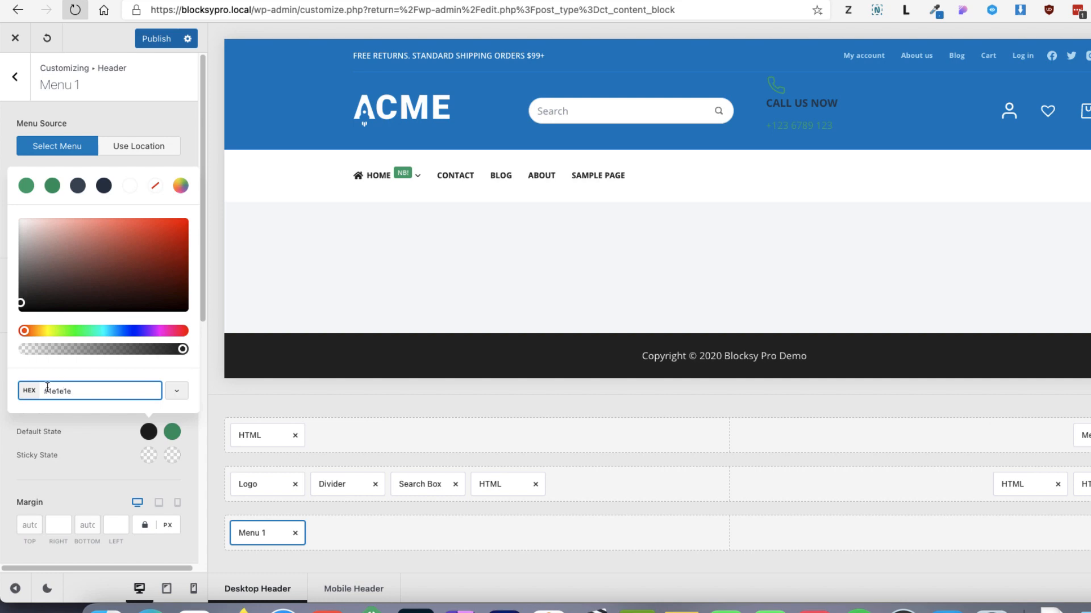
click(109, 442)
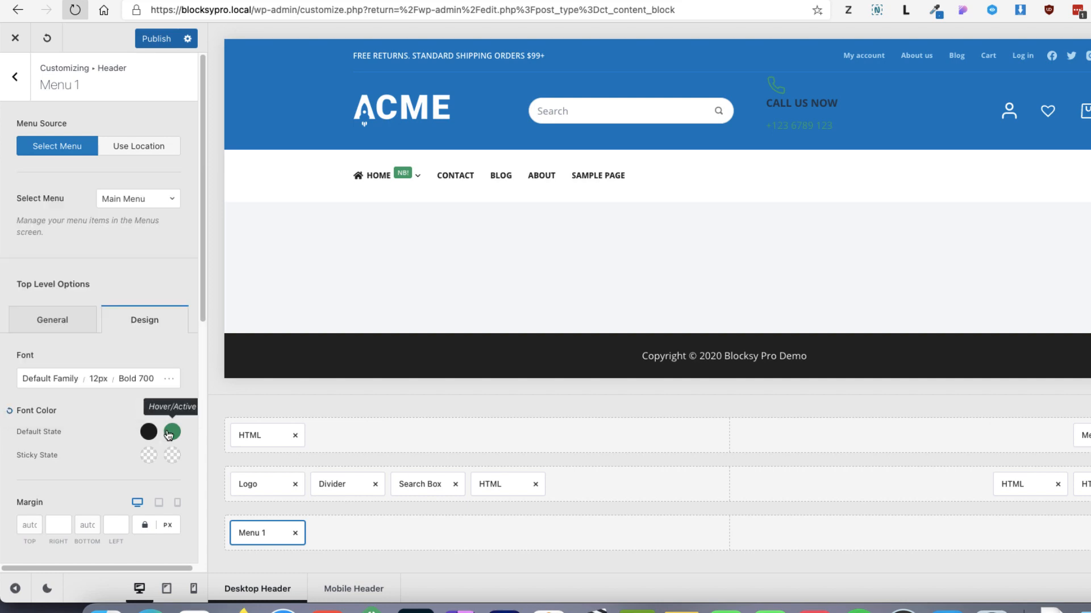
Step: Copy the blue color #0088CB from the clipboard history
click(170, 433)
key(super+shift+c)
key(super+shift+v)
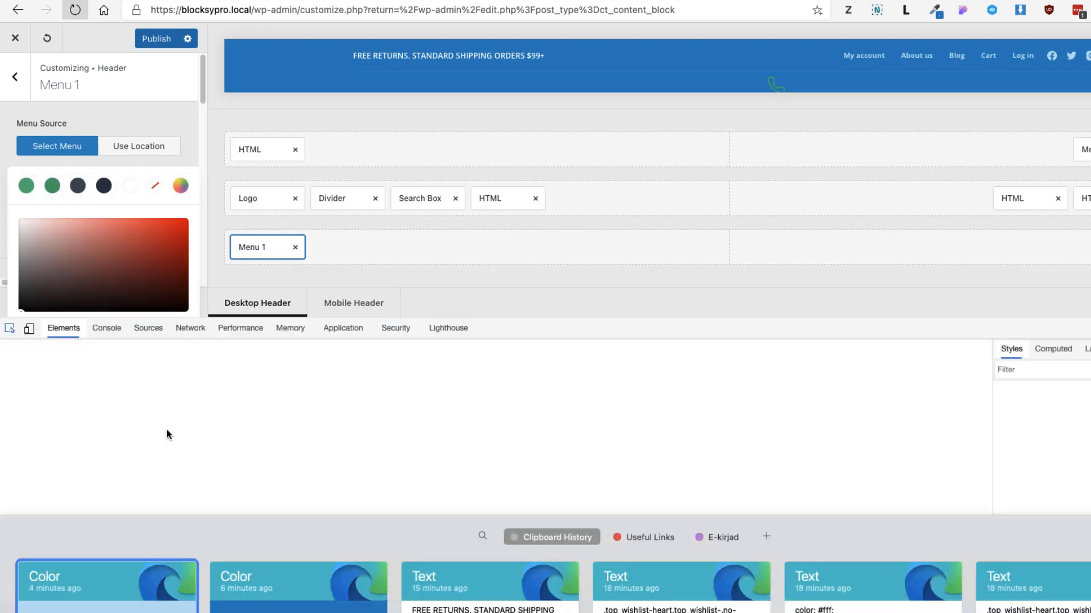
right_click(276, 542)
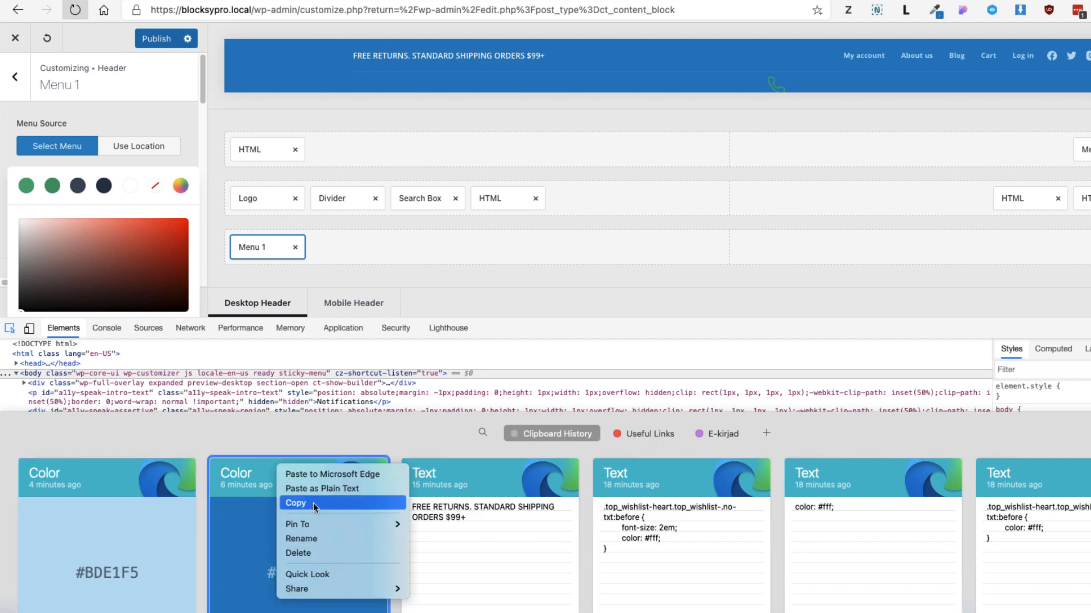
click(313, 504)
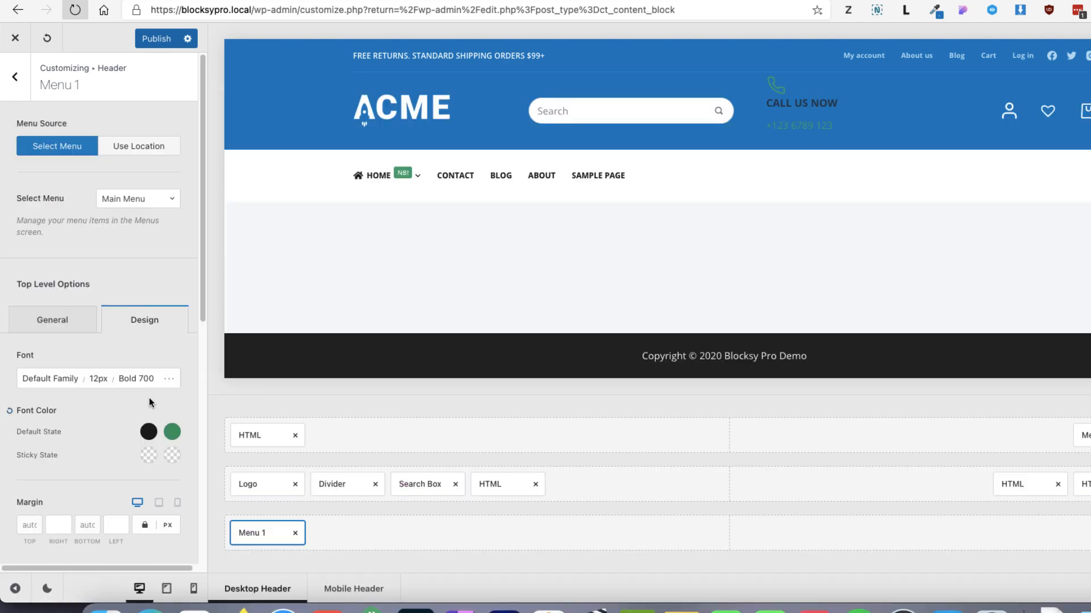
Step: Set the first color of Palette 1 in the theme's global colors to #0088cb
click(19, 89)
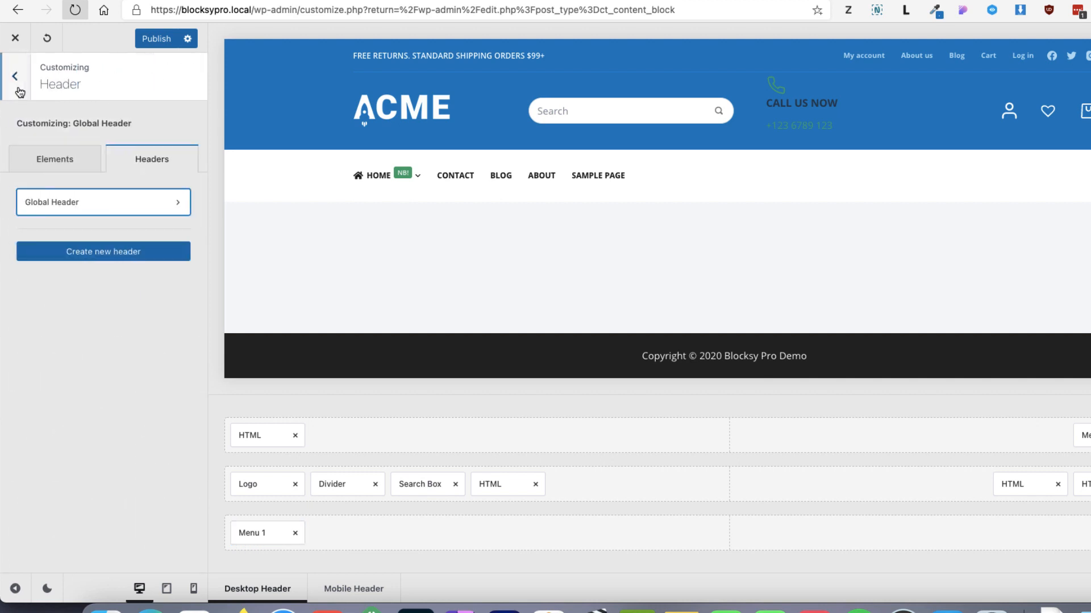
click(12, 90)
click(65, 199)
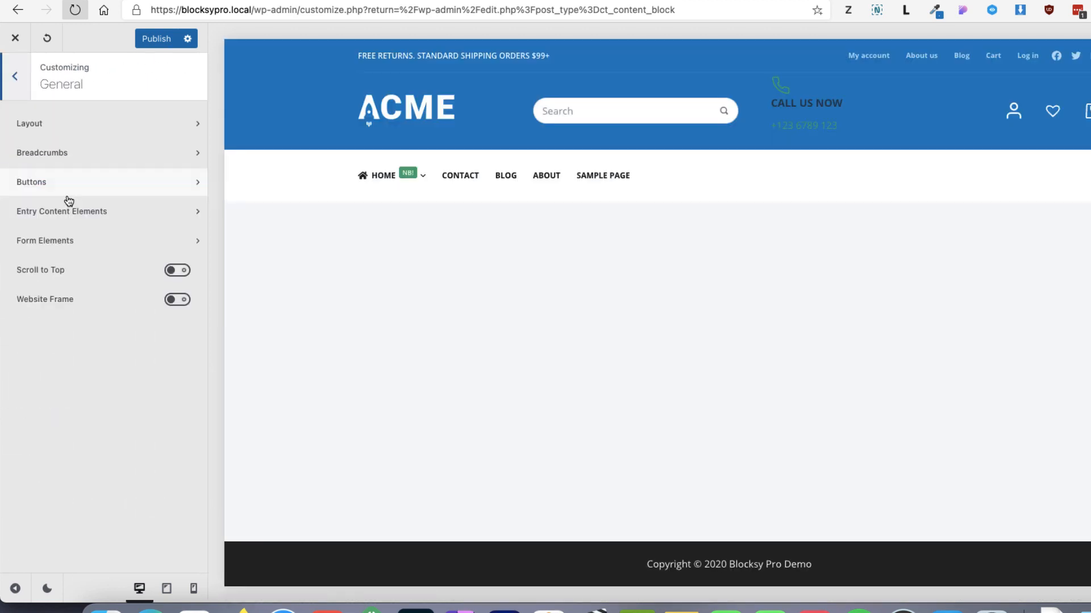
click(13, 90)
click(46, 310)
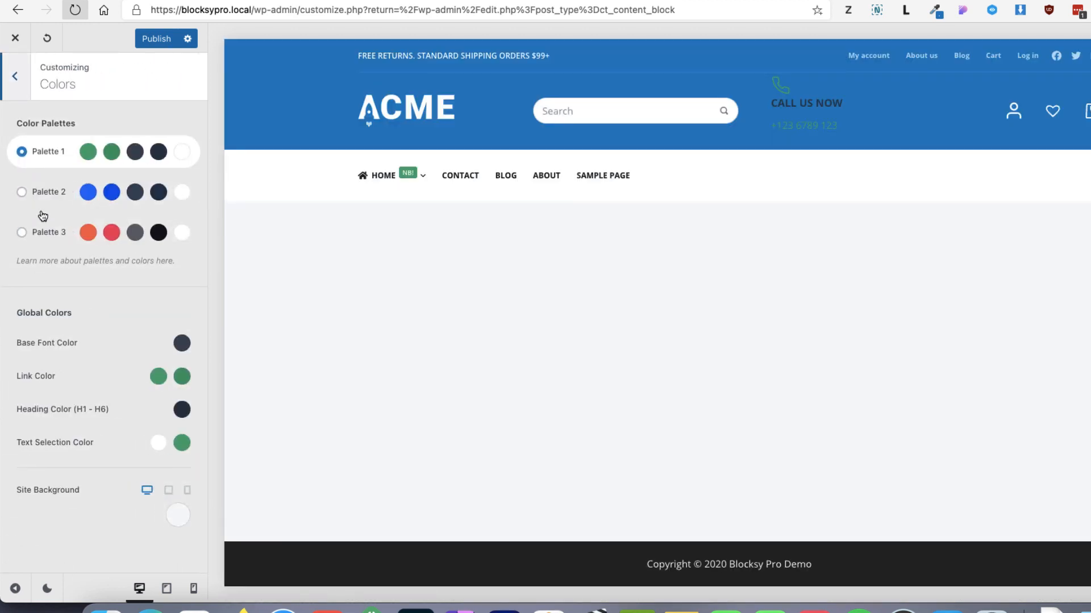
click(88, 151)
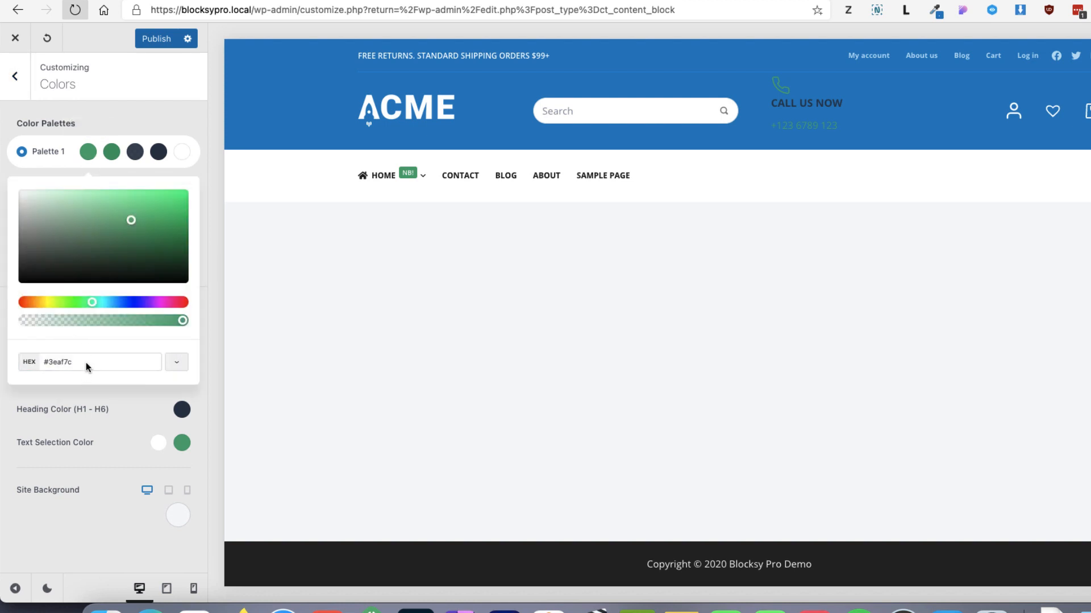
drag(86, 363, 27, 357)
key(super+v)
Step: Set the second color of Palette 1 to #BDE1F5, taken from the clipboard history
click(110, 156)
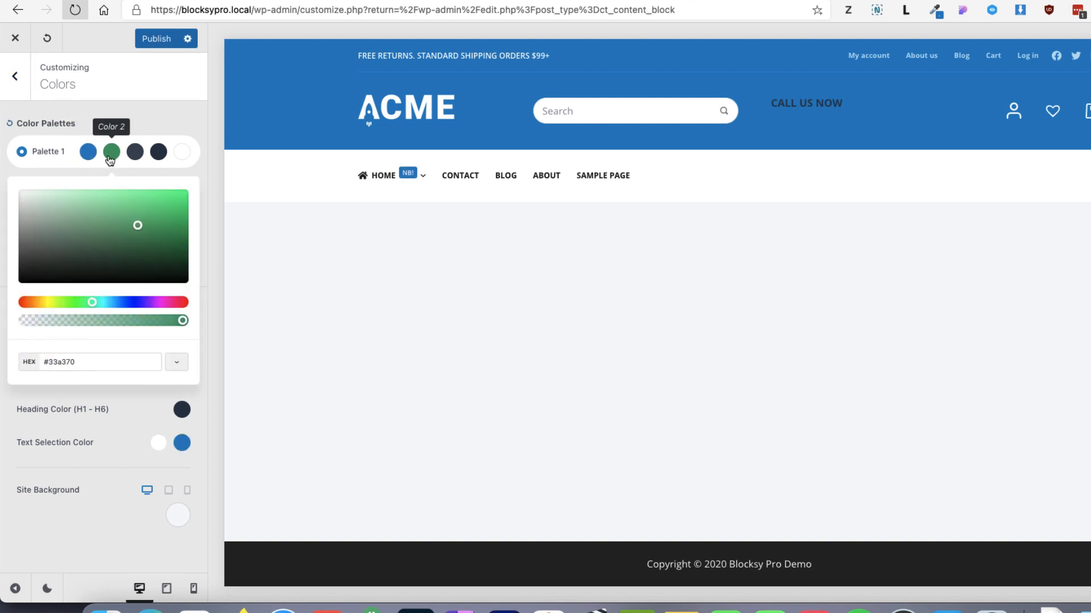
key(shift+super+v)
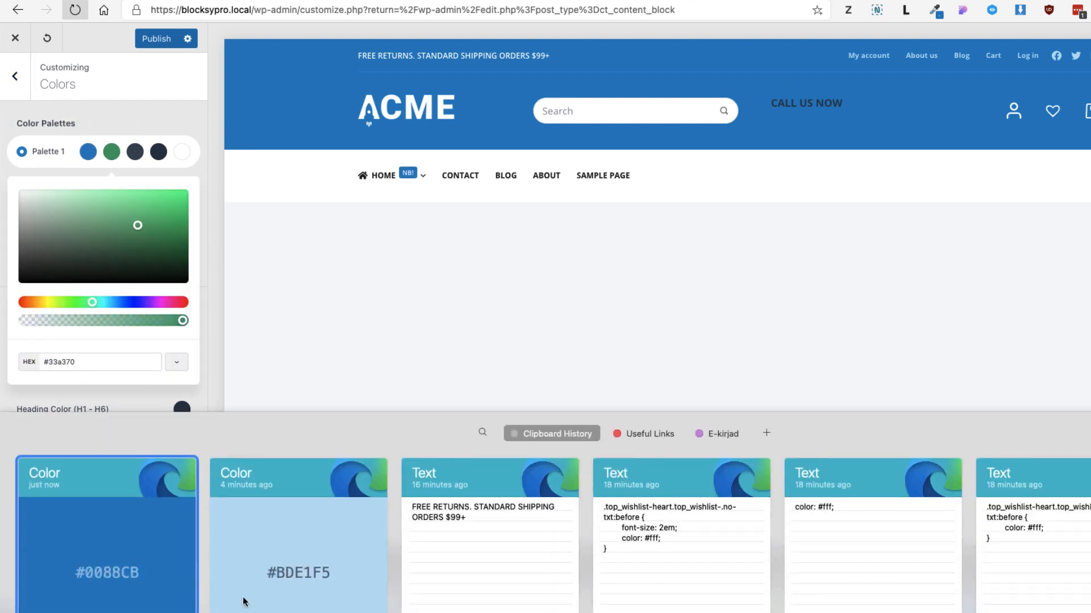
right_click(291, 577)
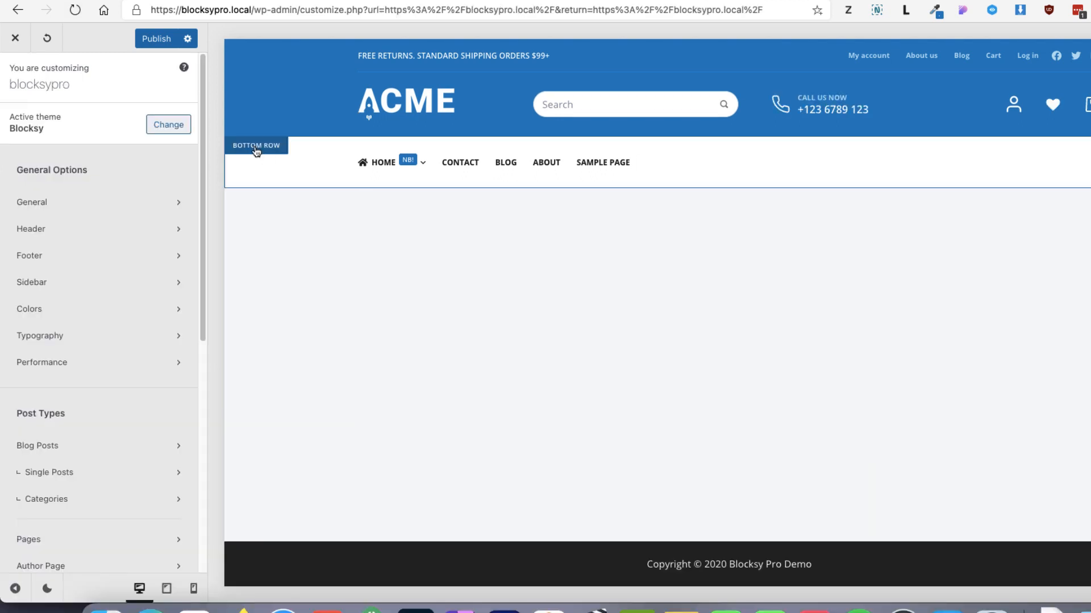
Step: Set the hover/active font color of Menu 1's top-level items to the first palette color, #0088cb
click(256, 147)
click(254, 534)
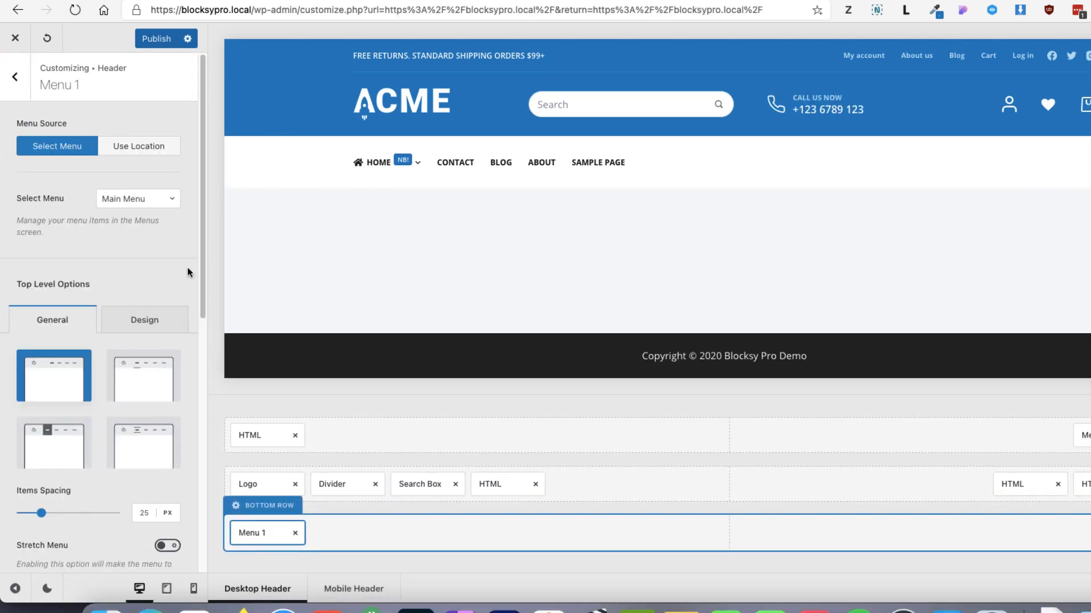
click(132, 325)
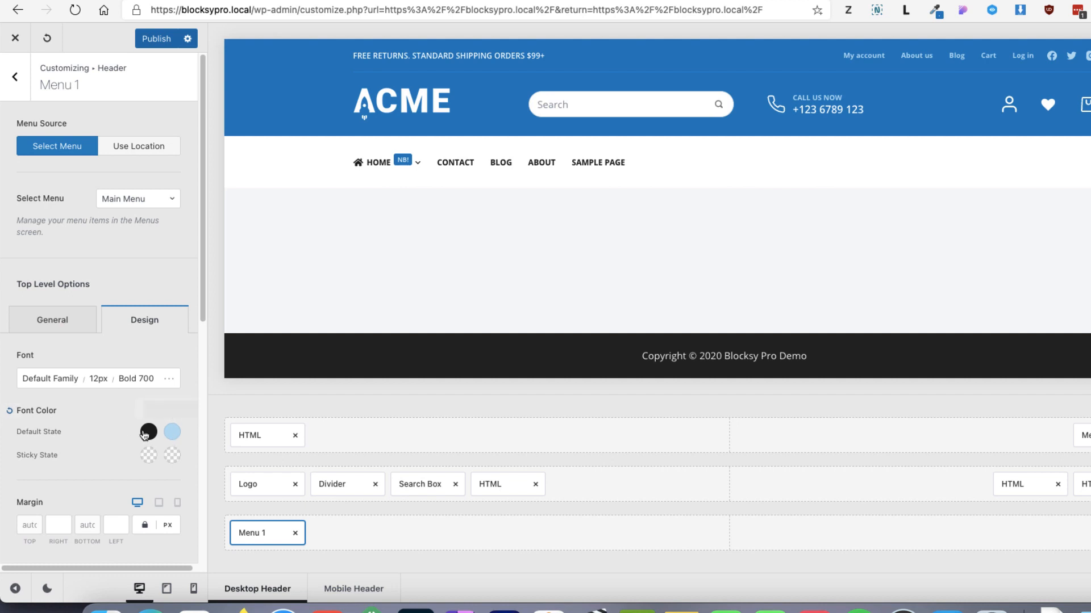
click(174, 434)
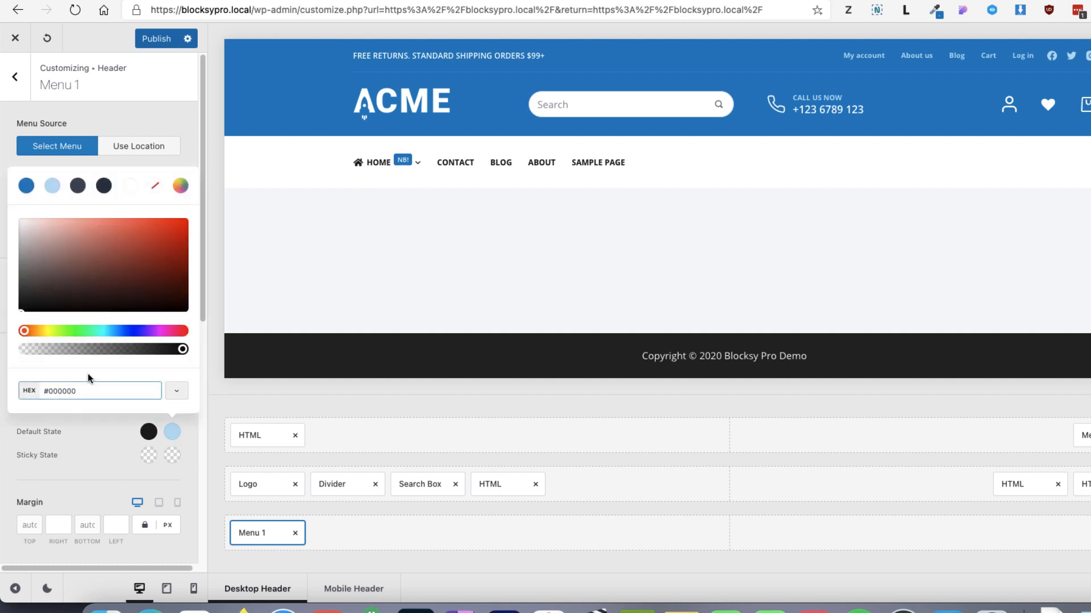
click(25, 186)
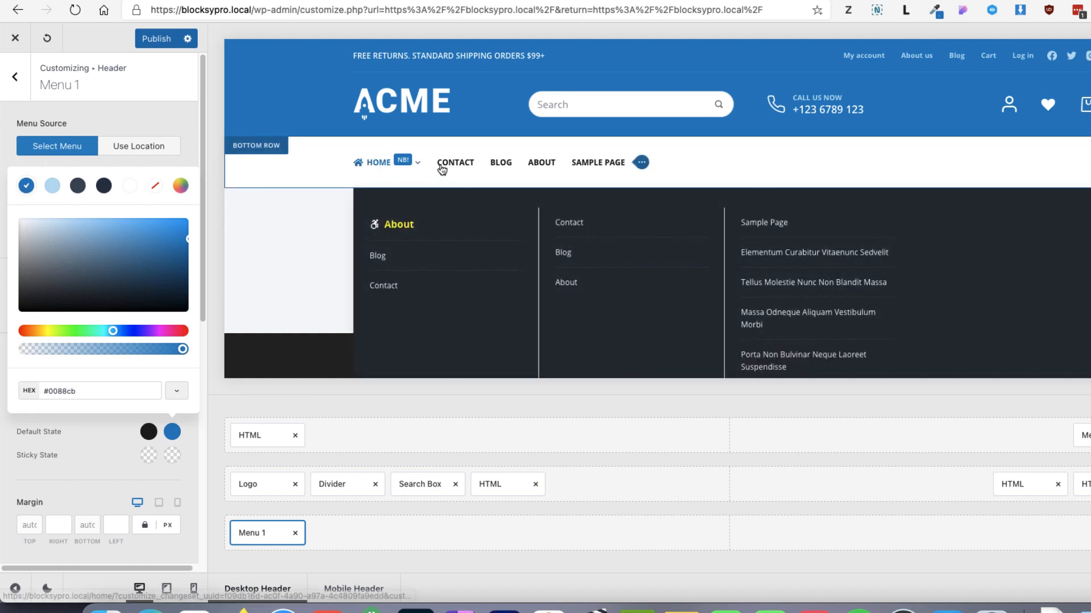
click(104, 436)
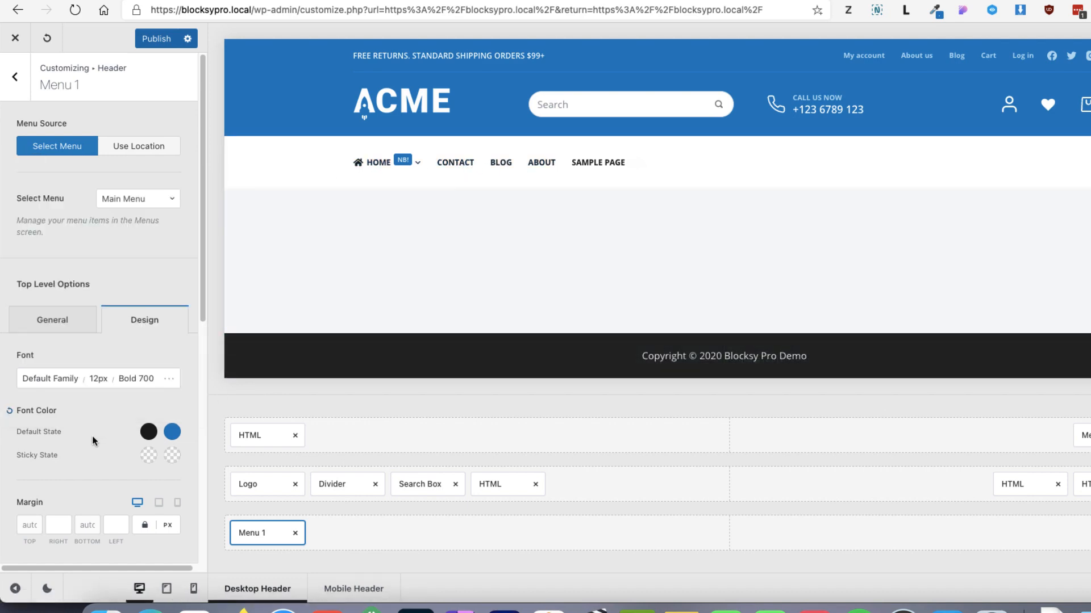
Step: Examine the Categories dropdown on the Porto page and compare it with the Home dropdown in the Blocksy preview
scroll(94, 432, down, 2)
scroll(96, 428, down, 3)
click(392, 1)
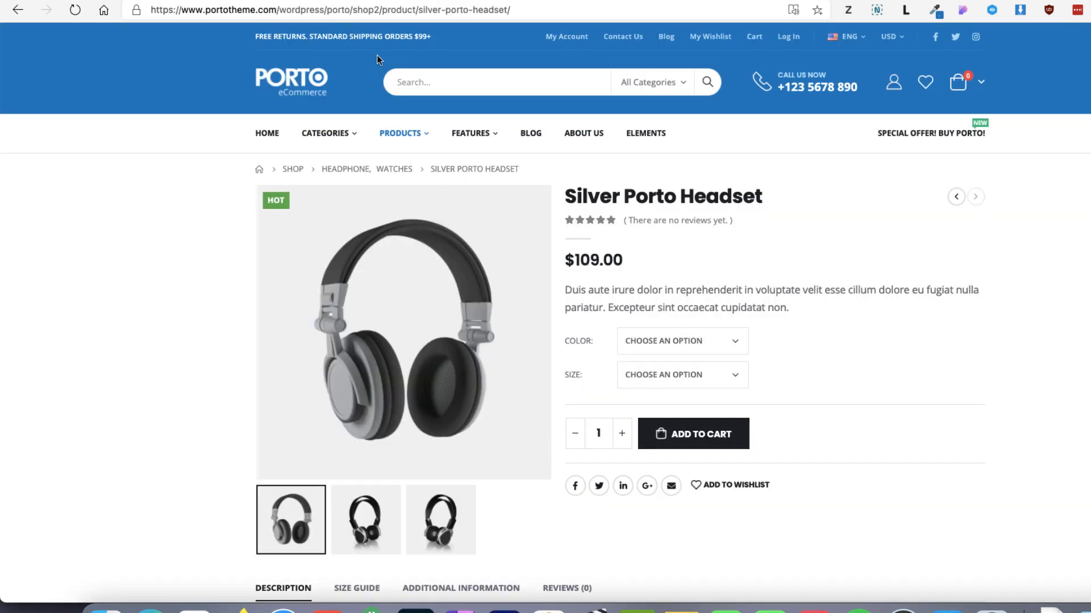
mouse_move(345, 131)
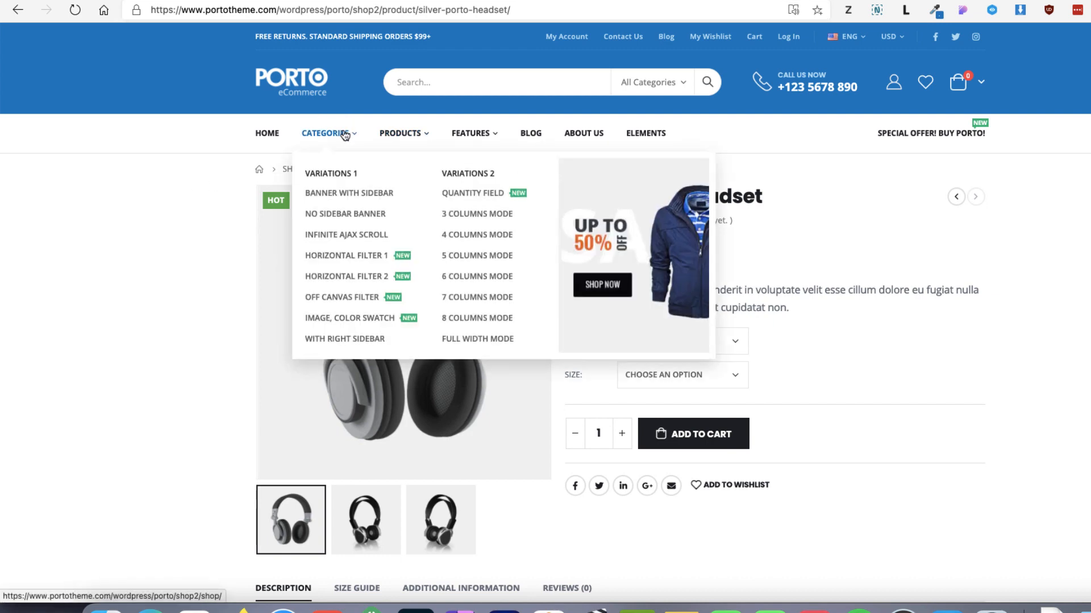
click(165, 1)
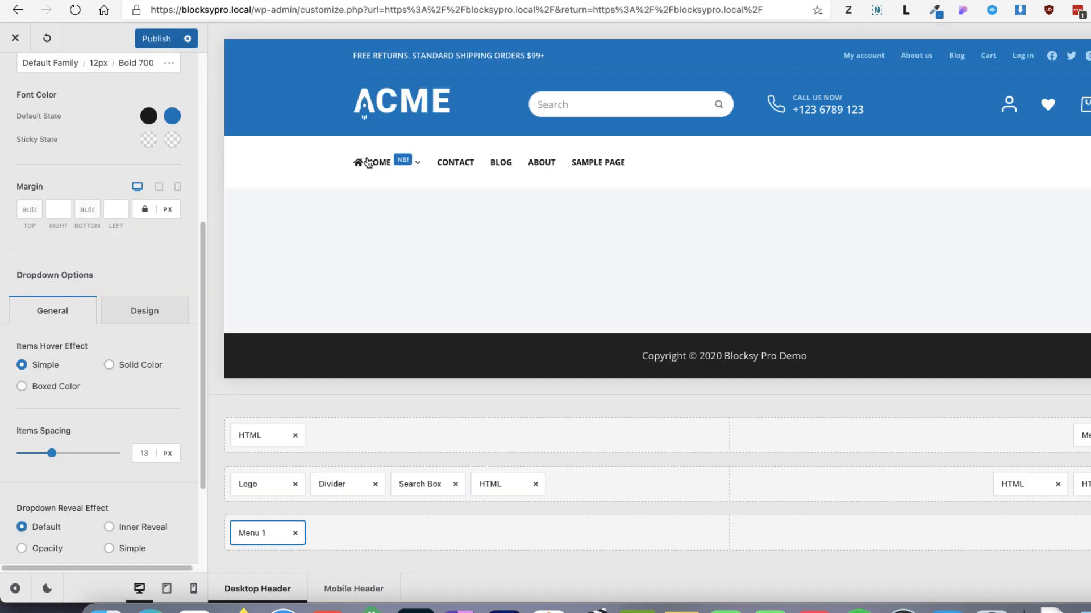
mouse_move(372, 163)
Step: Set the items background color of Menu 1's dropdown to the white palette color
scroll(119, 347, down, 3)
click(169, 185)
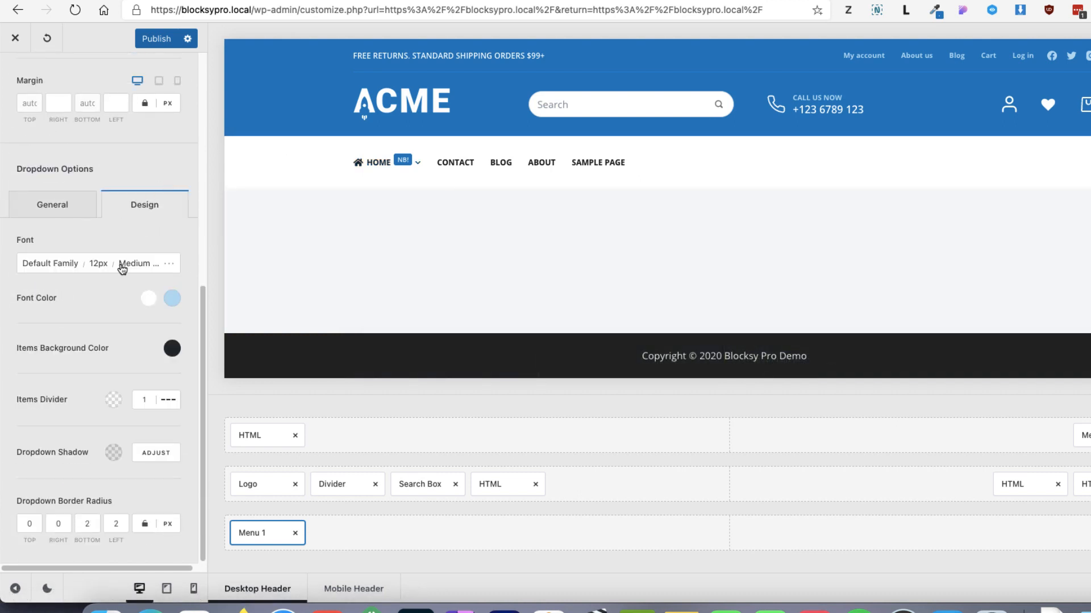
click(172, 349)
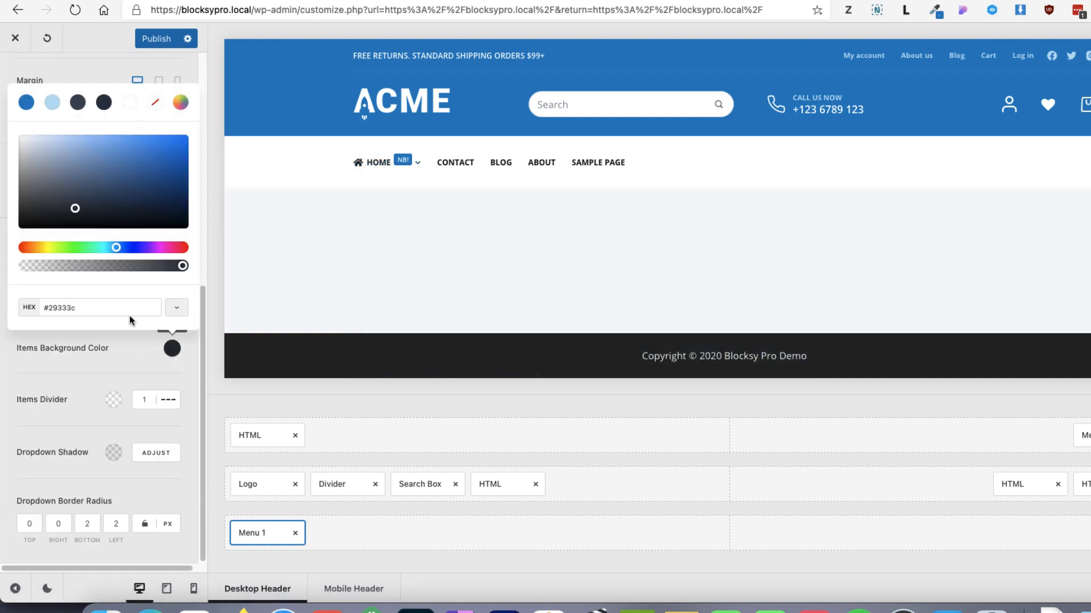
click(131, 102)
click(133, 353)
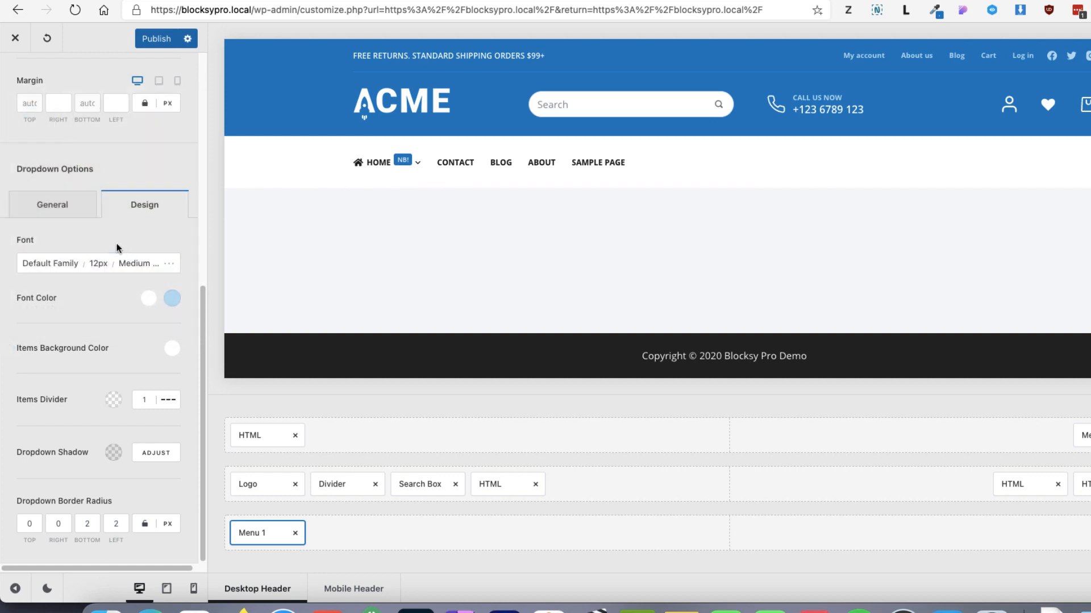
Step: Set the dropdown's initial font color to the fourth palette color and its hover/active font color to the first palette color
click(149, 298)
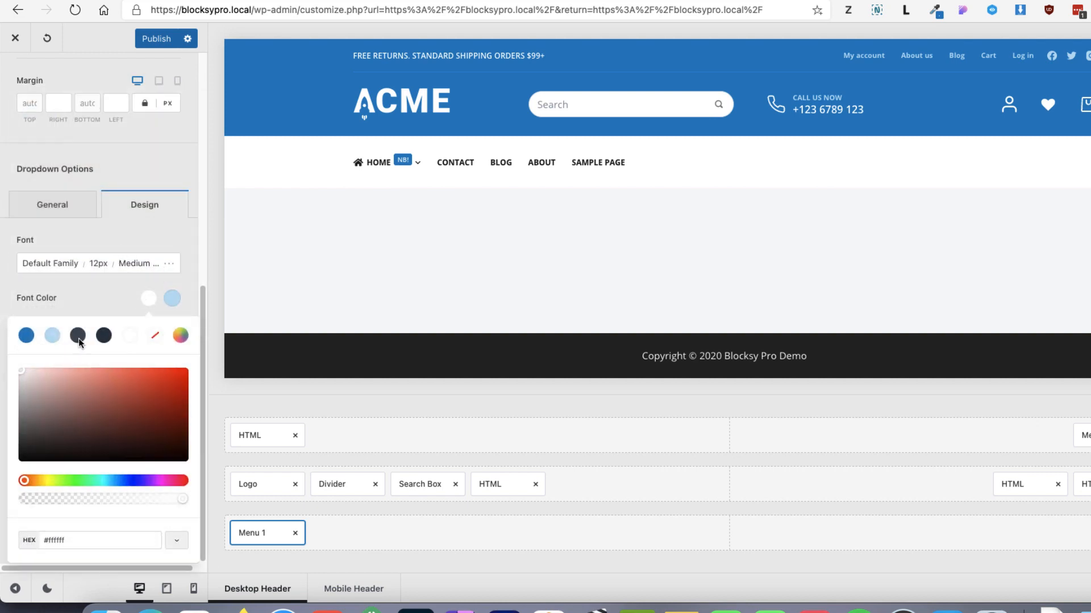
click(104, 335)
click(102, 306)
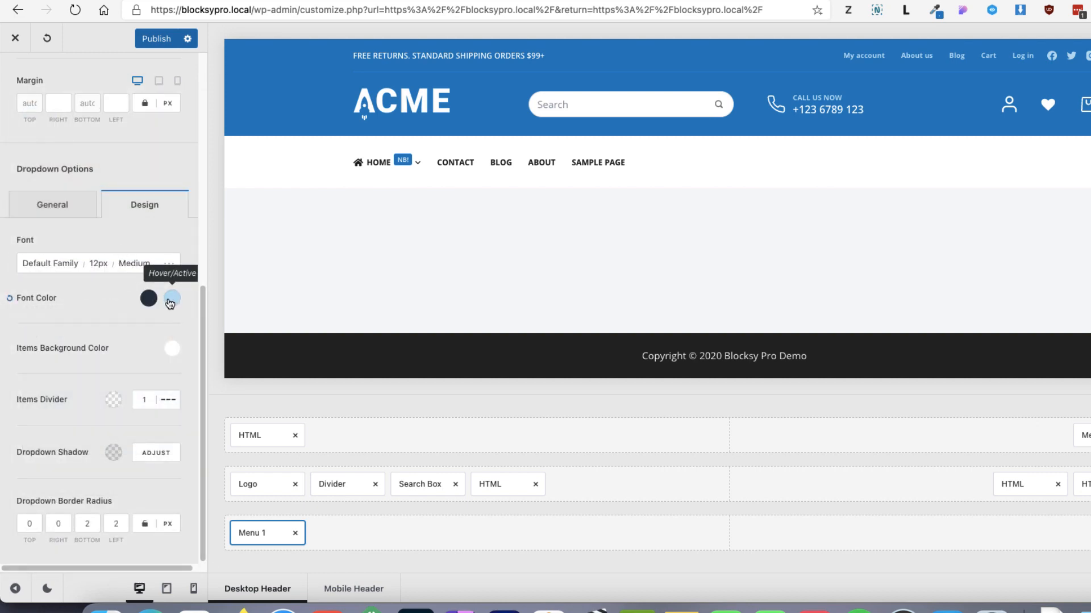
click(170, 299)
click(25, 334)
click(90, 305)
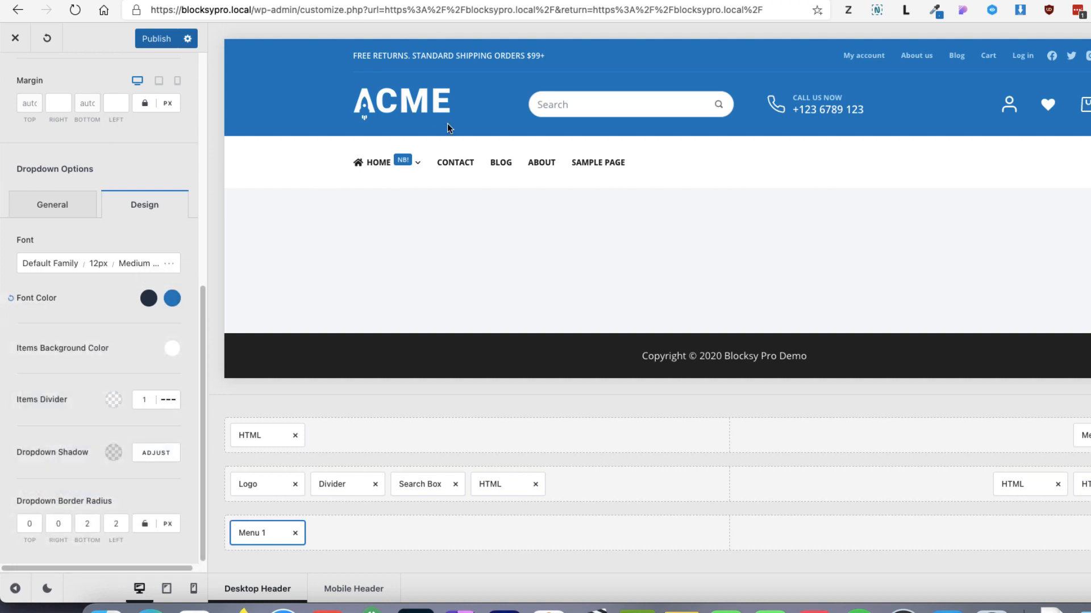
Step: Change the dropdown's initial font color to the custom hex value #1e1e1e
click(148, 298)
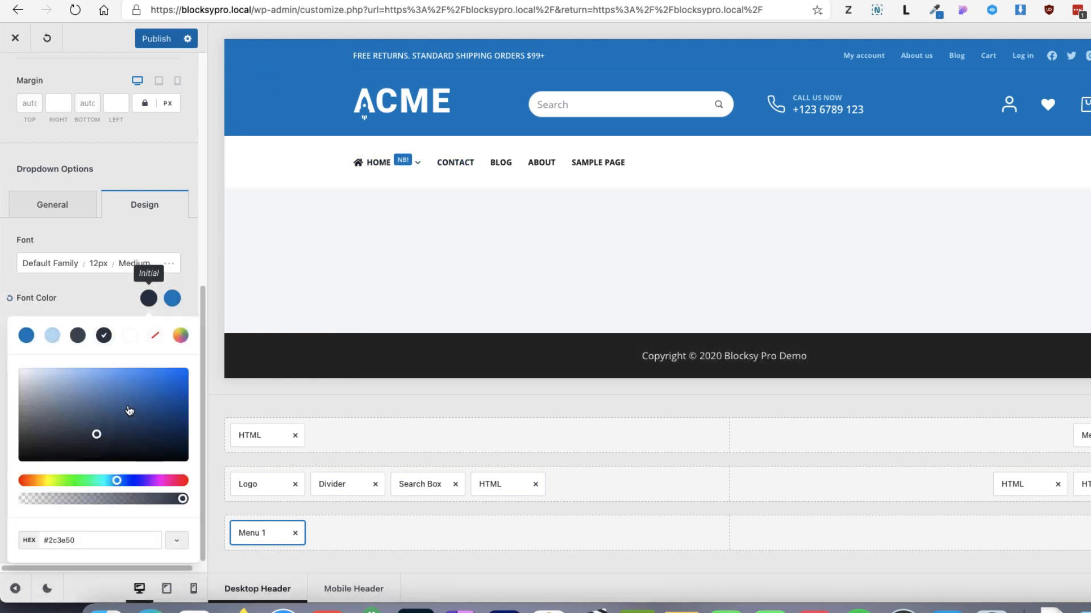
click(70, 540)
double_click(52, 537)
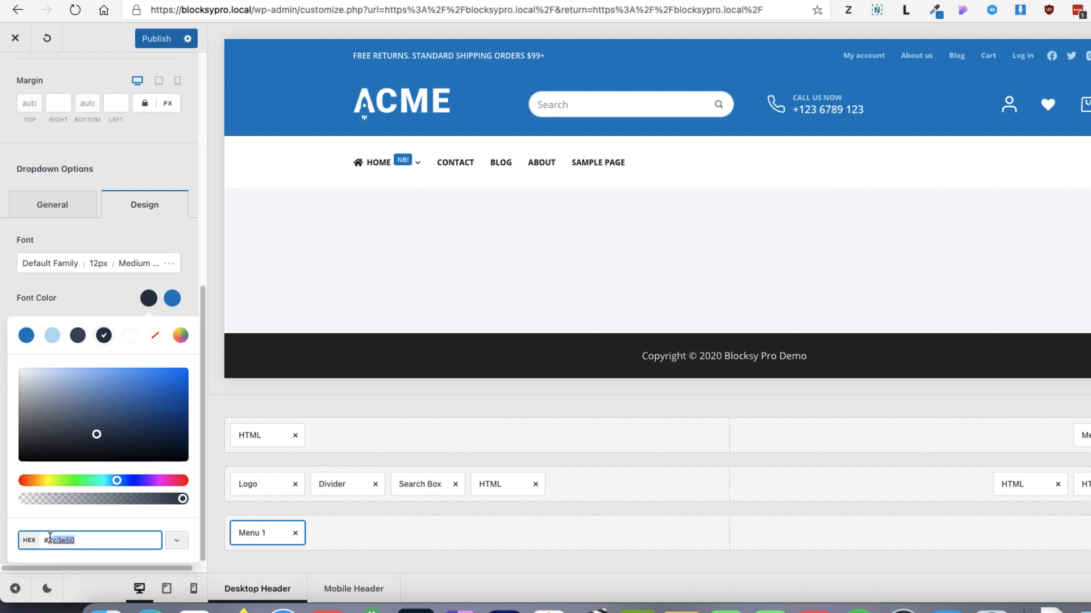
text(1e1e1e)
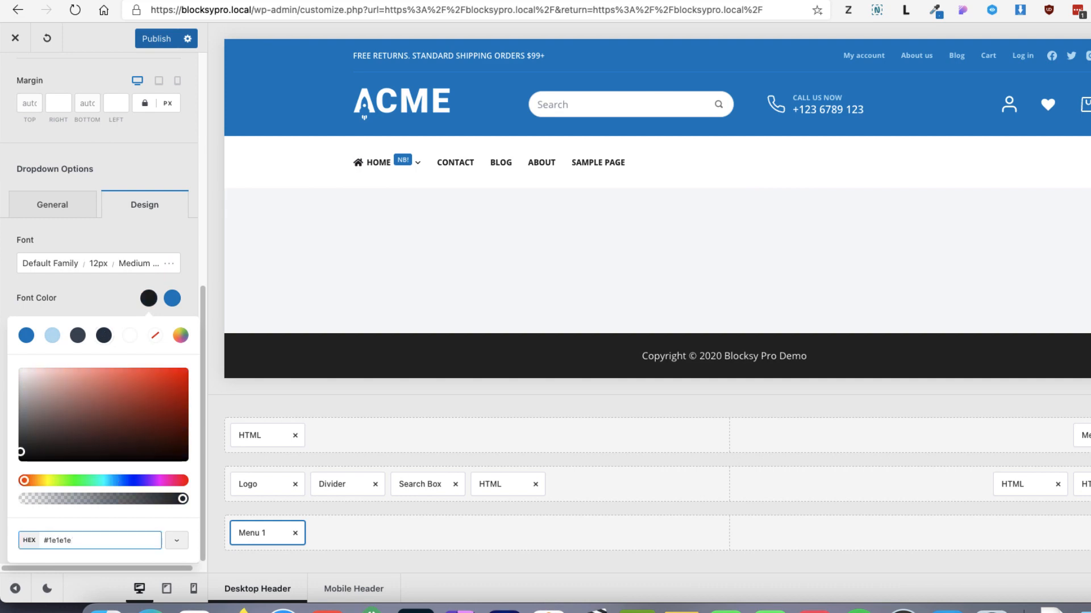
click(149, 298)
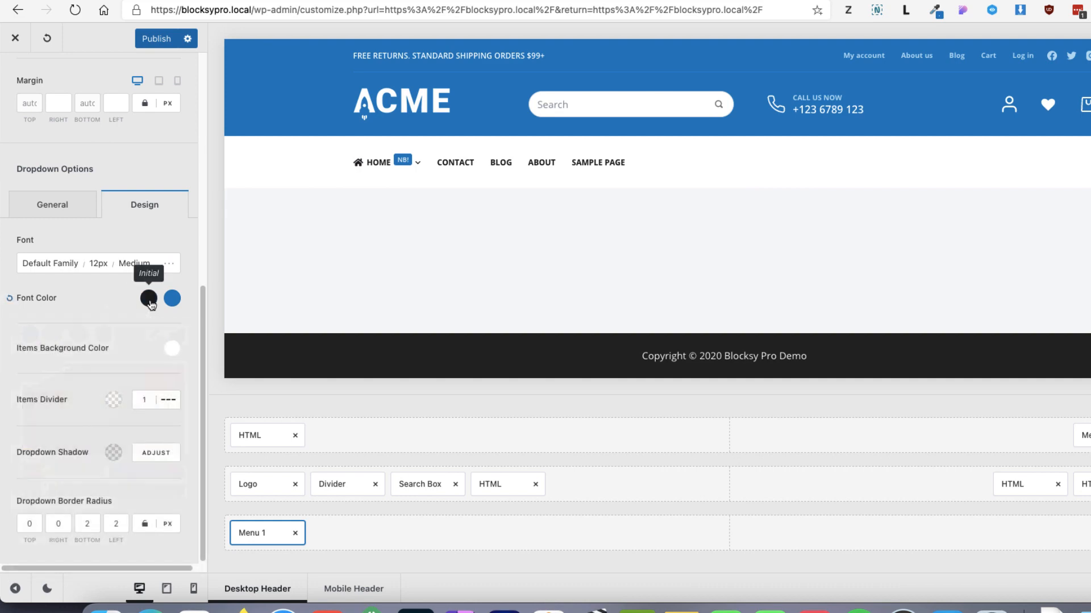
Step: Set the dropdown font size to 15 px and check it on the Home dropdown in the preview
click(99, 264)
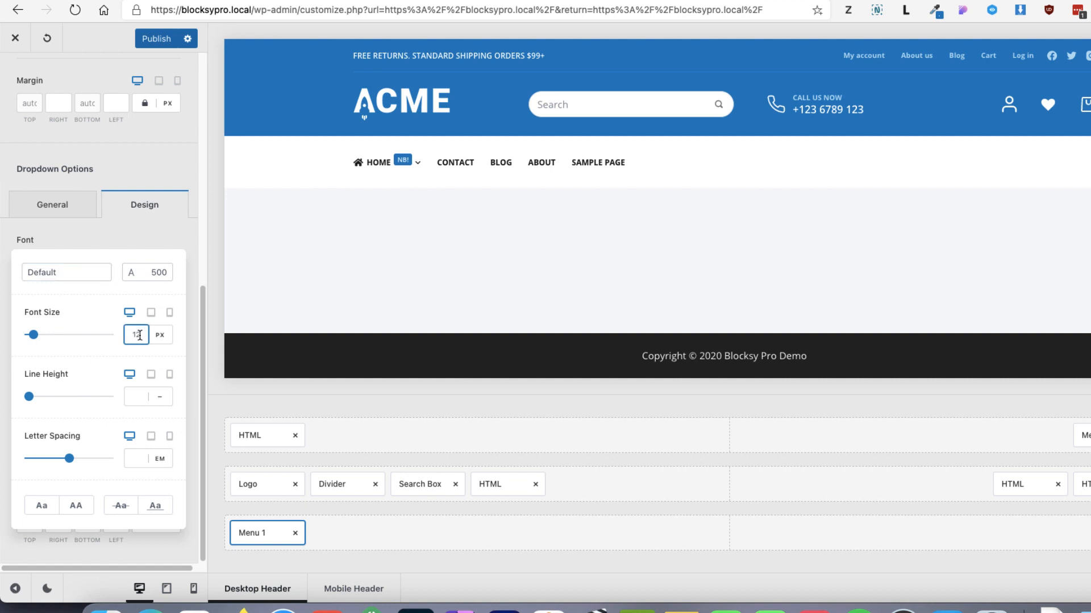
text(15)
mouse_move(403, 169)
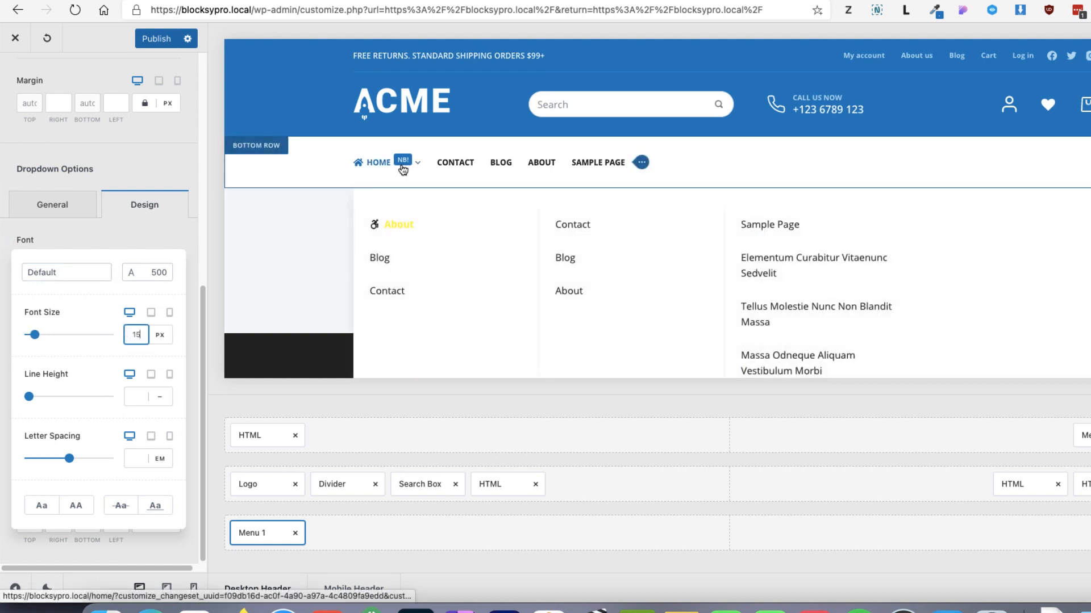
click(134, 243)
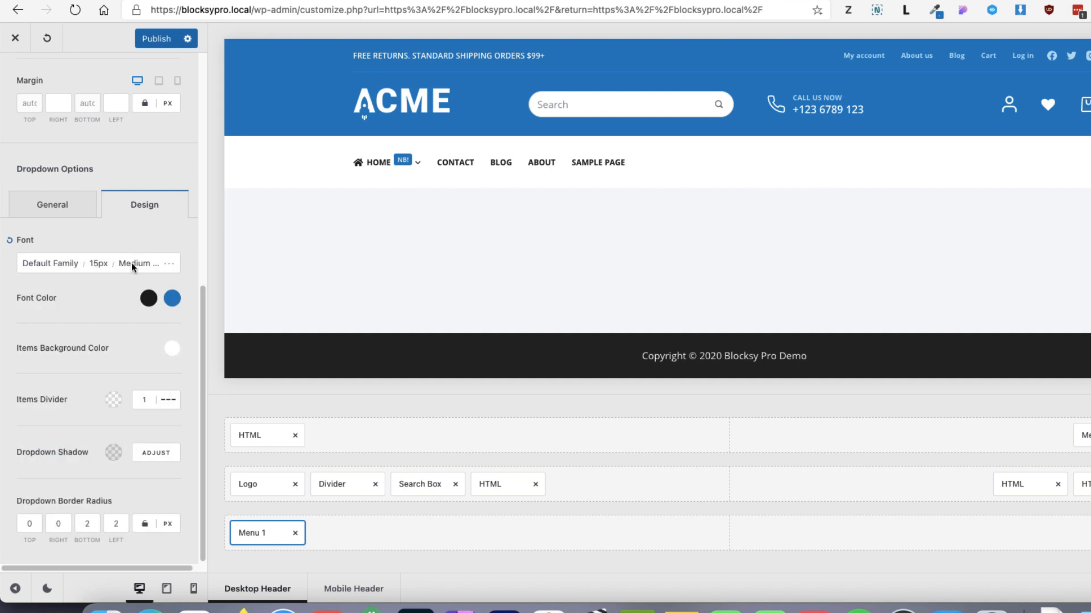
Step: Make the dropdown's items divider a solid line in color #ebebeb
click(114, 403)
click(165, 401)
click(165, 402)
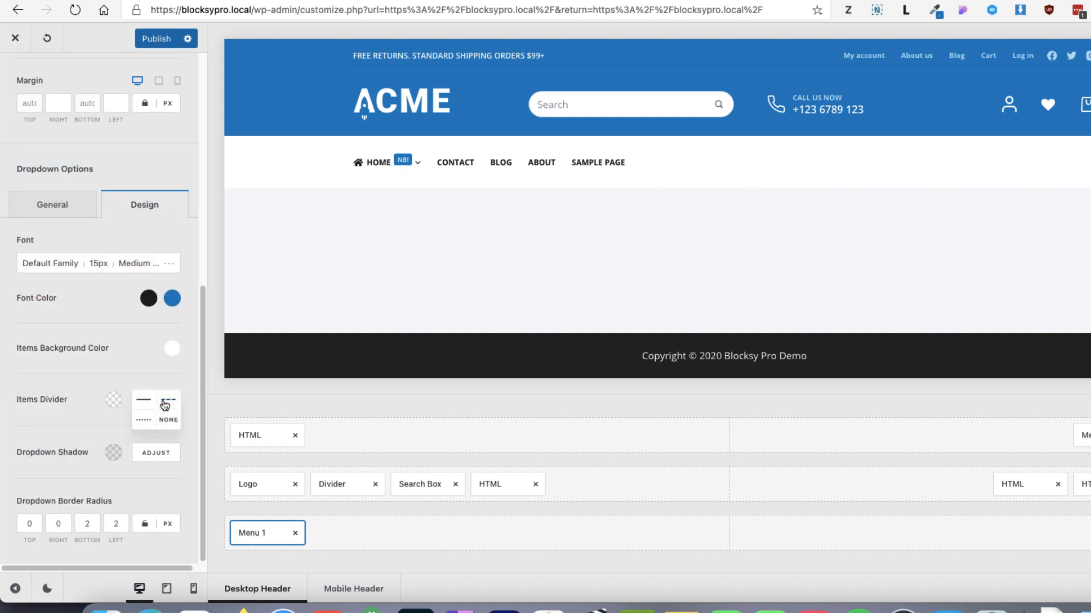
click(146, 401)
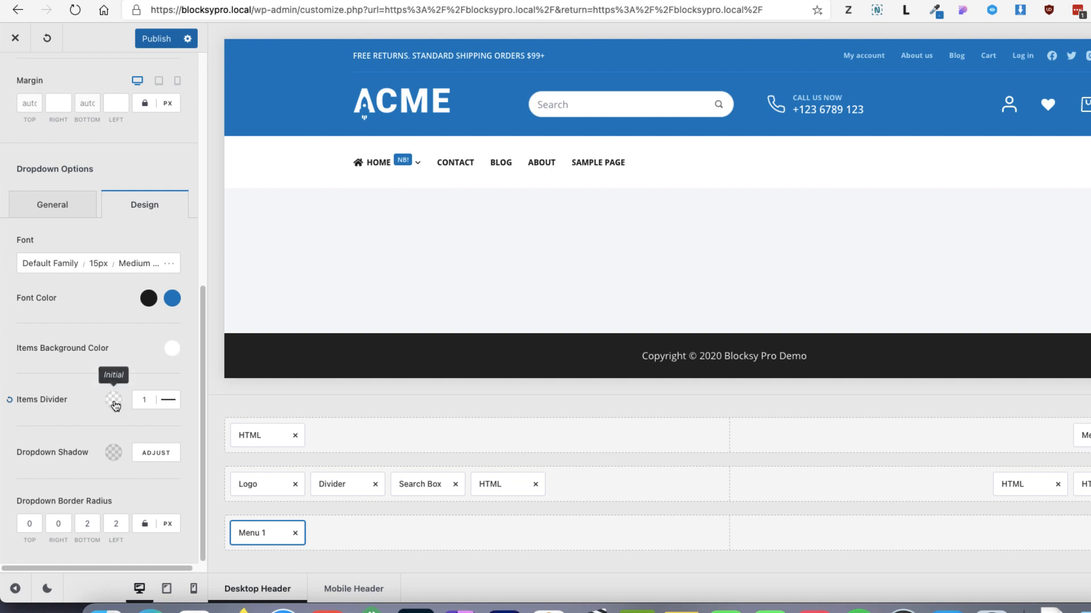
click(113, 401)
double_click(48, 362)
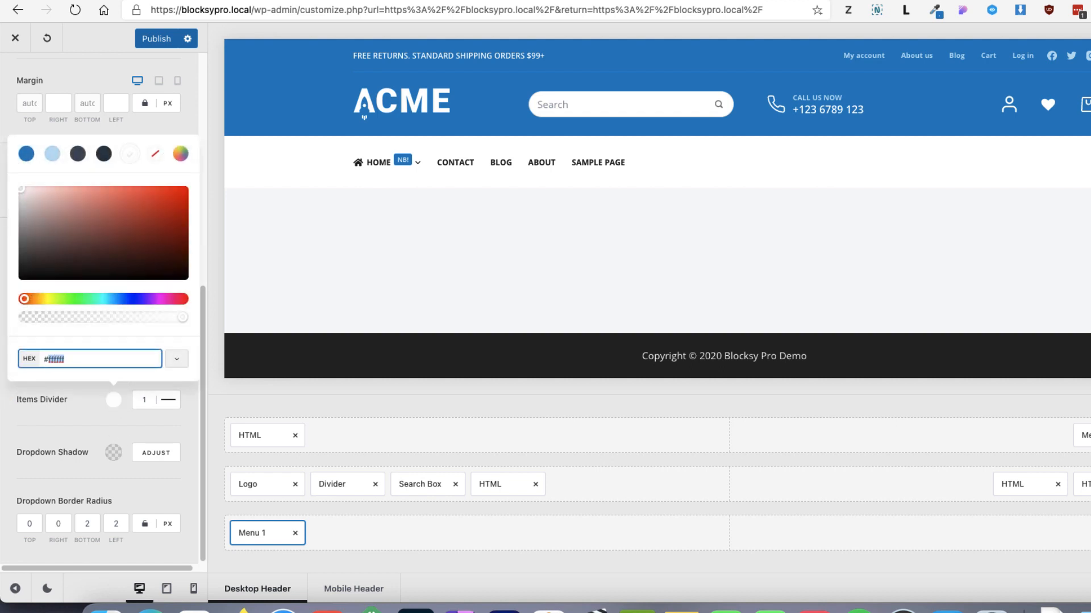
text(ebebeb)
click(89, 414)
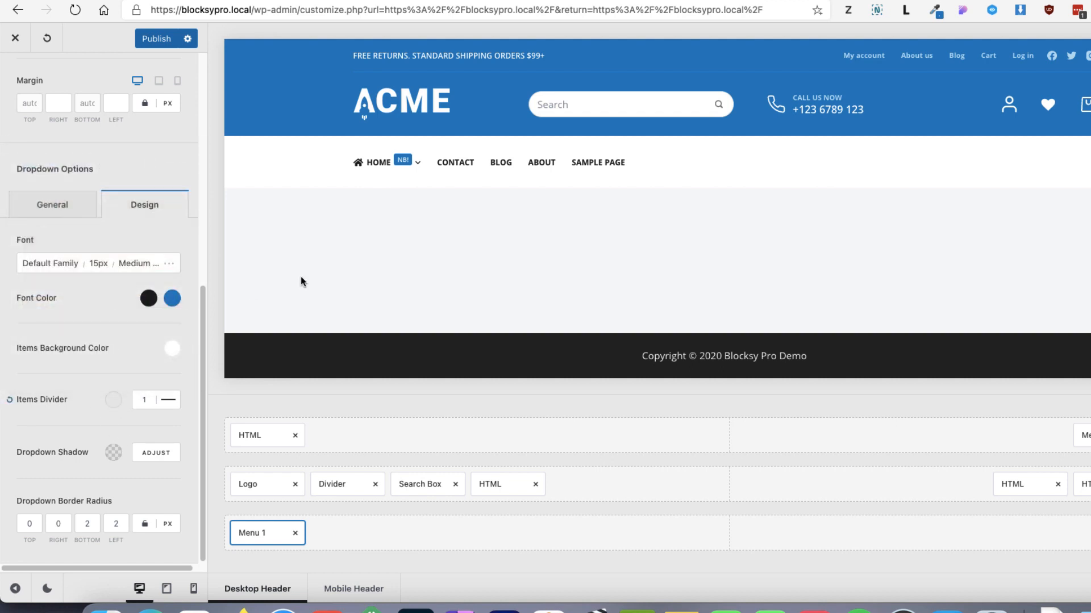
mouse_move(382, 179)
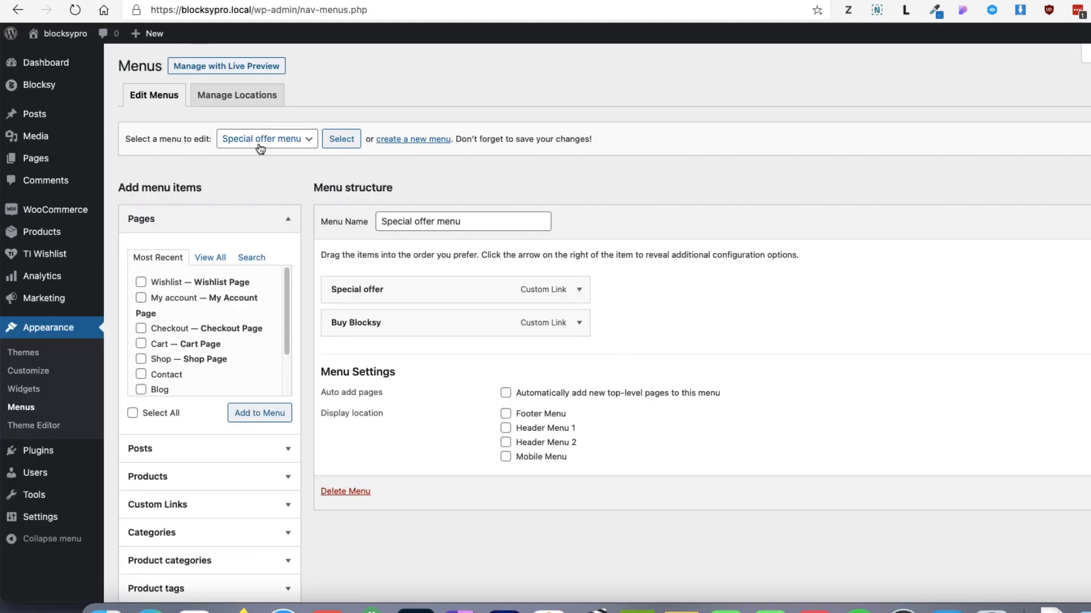
Step: Load Main Menu for editing, reset the heading color of the About sub item under Home and save its item settings
click(267, 142)
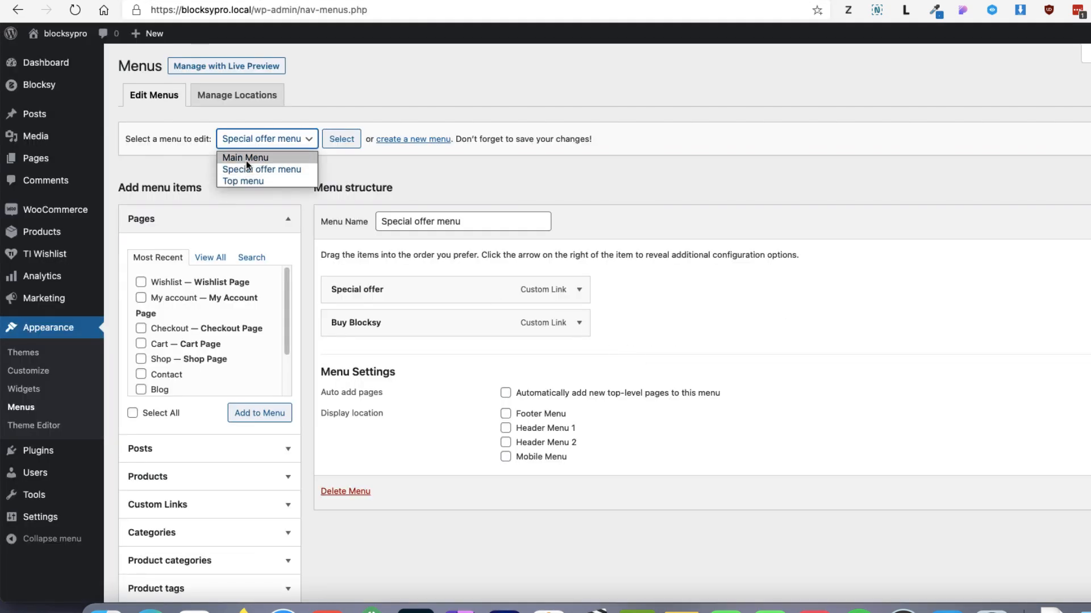
click(246, 159)
click(340, 142)
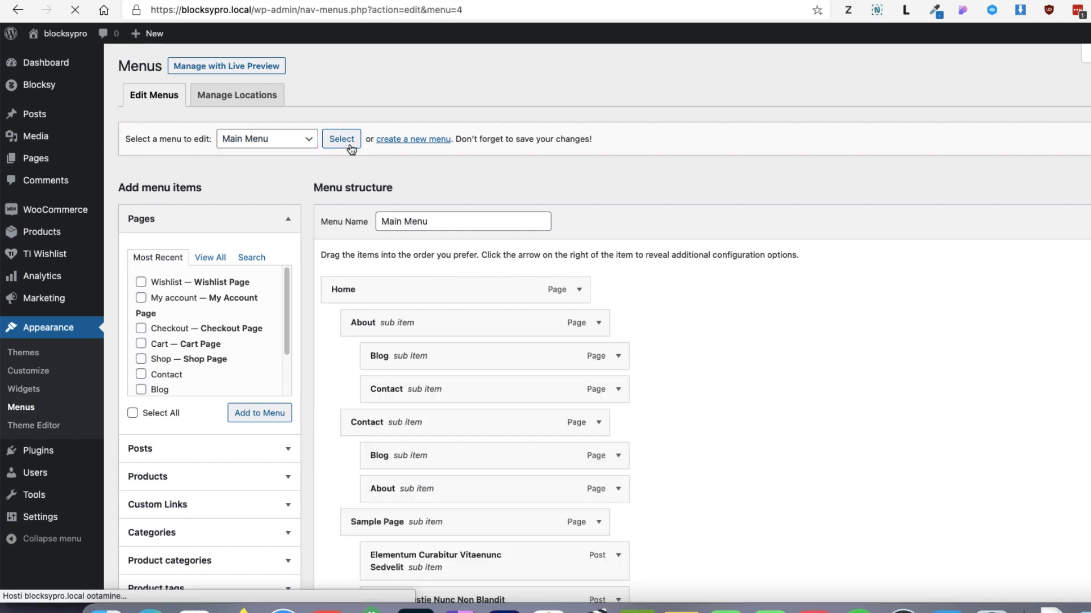
click(598, 324)
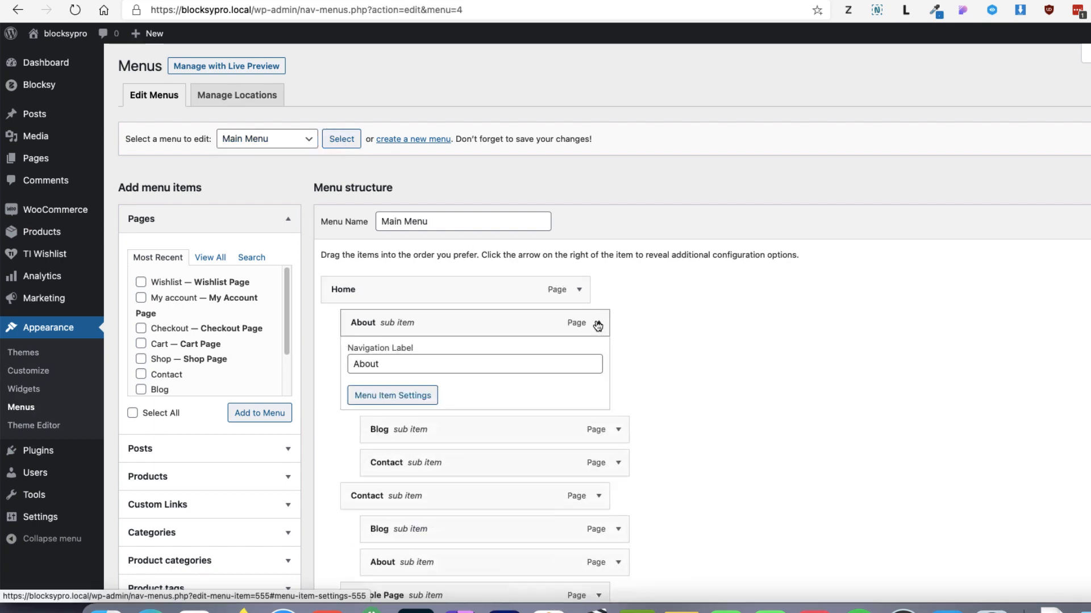
click(388, 404)
click(756, 153)
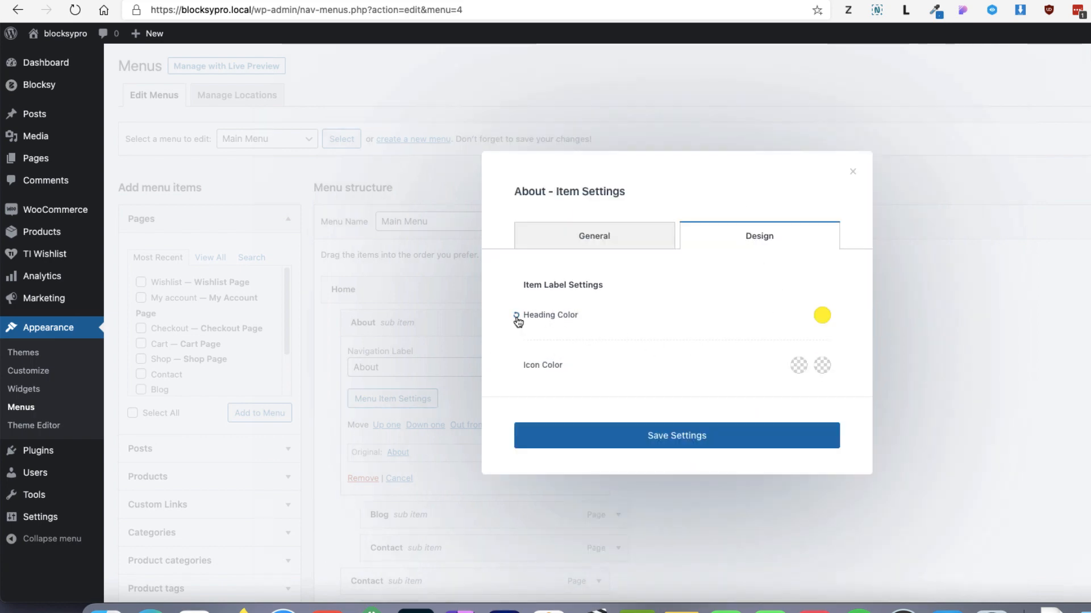
click(649, 438)
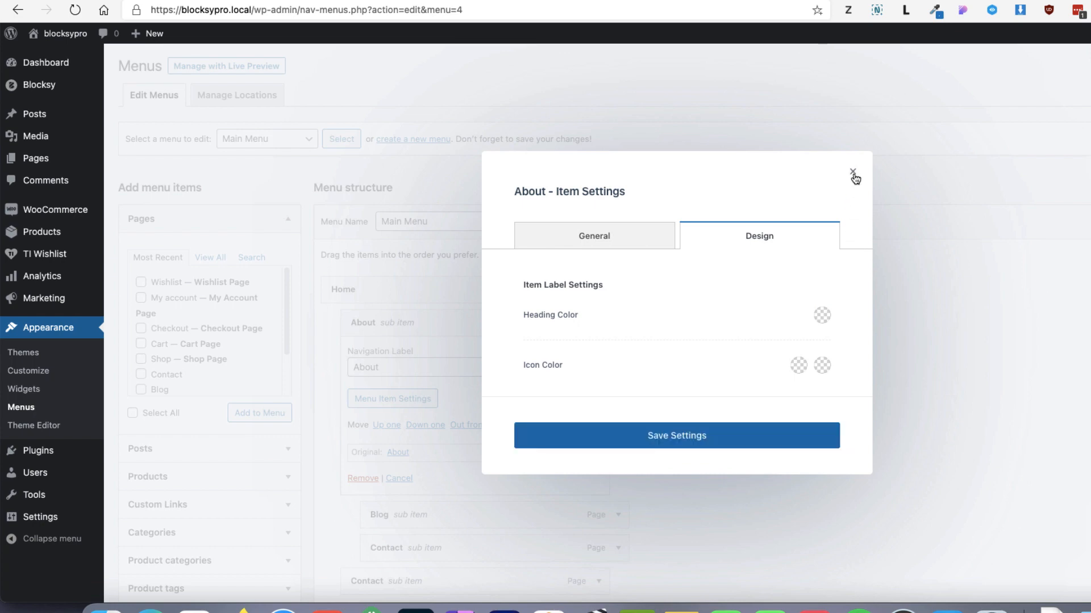
click(854, 174)
key(super+r)
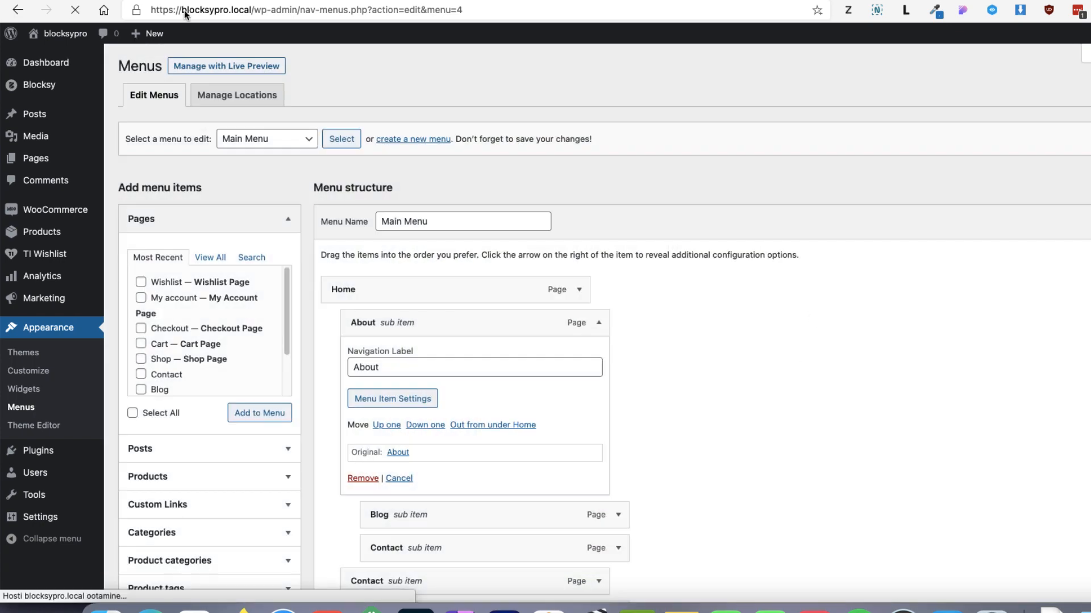
Step: Open the site's front end in a separate tab and examine the Home dropdown
right_click(59, 35)
click(107, 50)
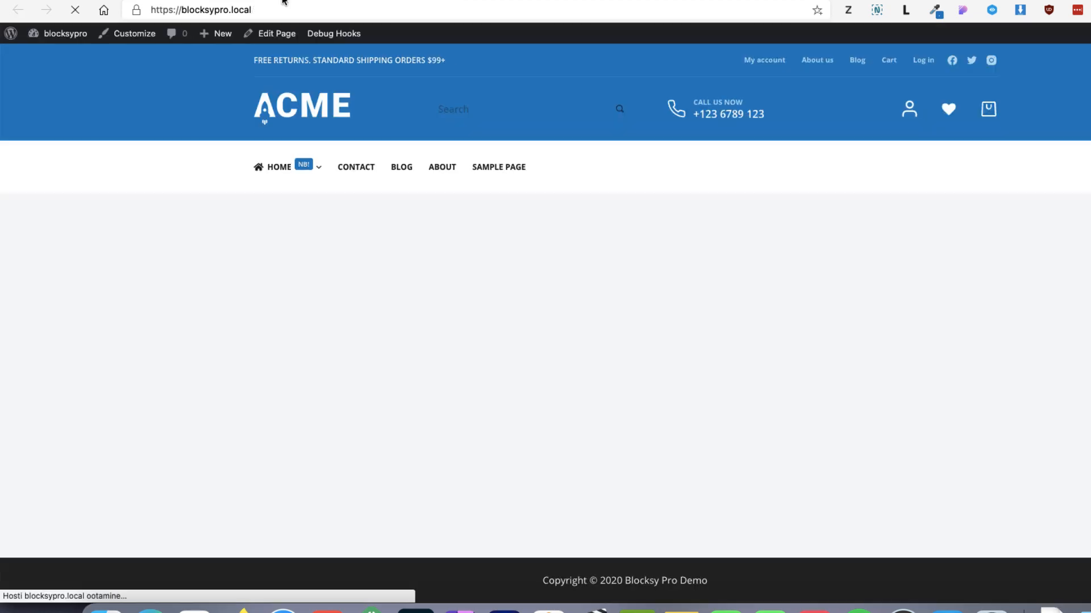
mouse_move(318, 167)
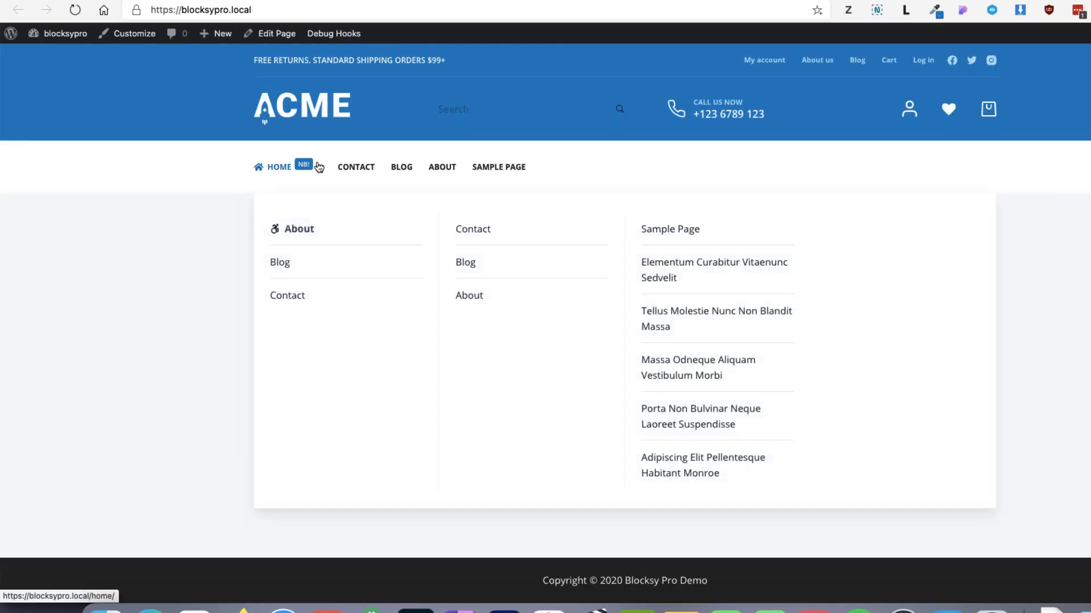
Step: Back in the menu editor, set the item label of the Contact sub item under Home to Heading and save its settings
key(ctrl+shift+Tab)
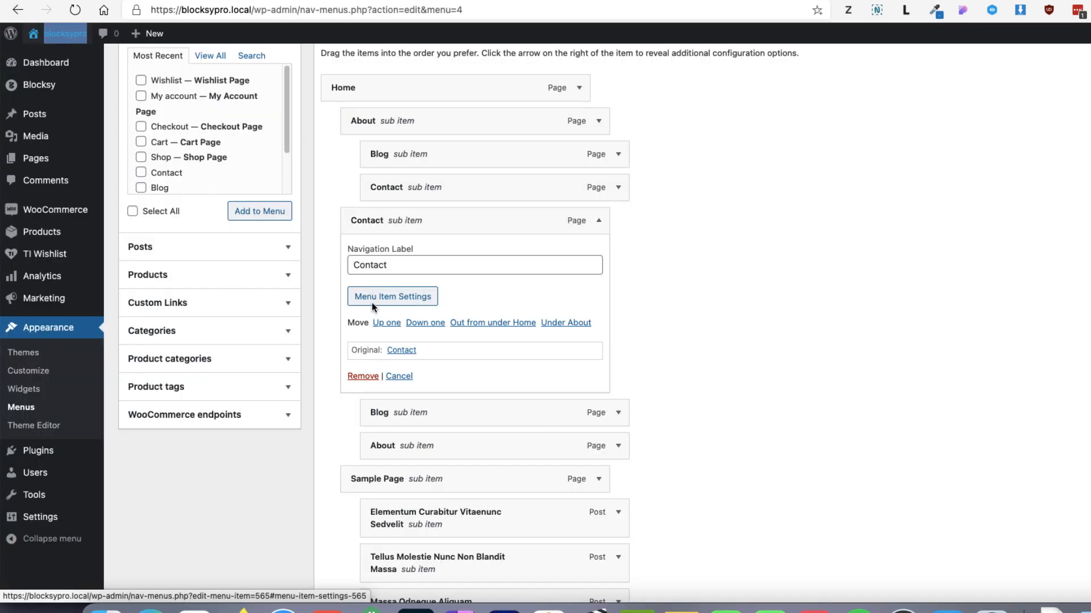
click(372, 301)
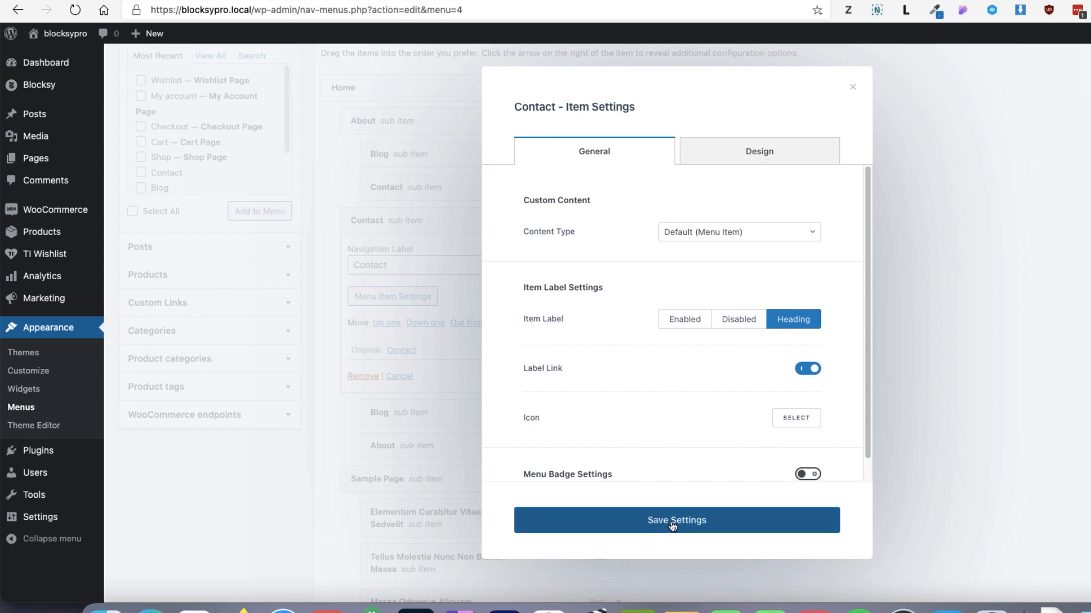
click(674, 526)
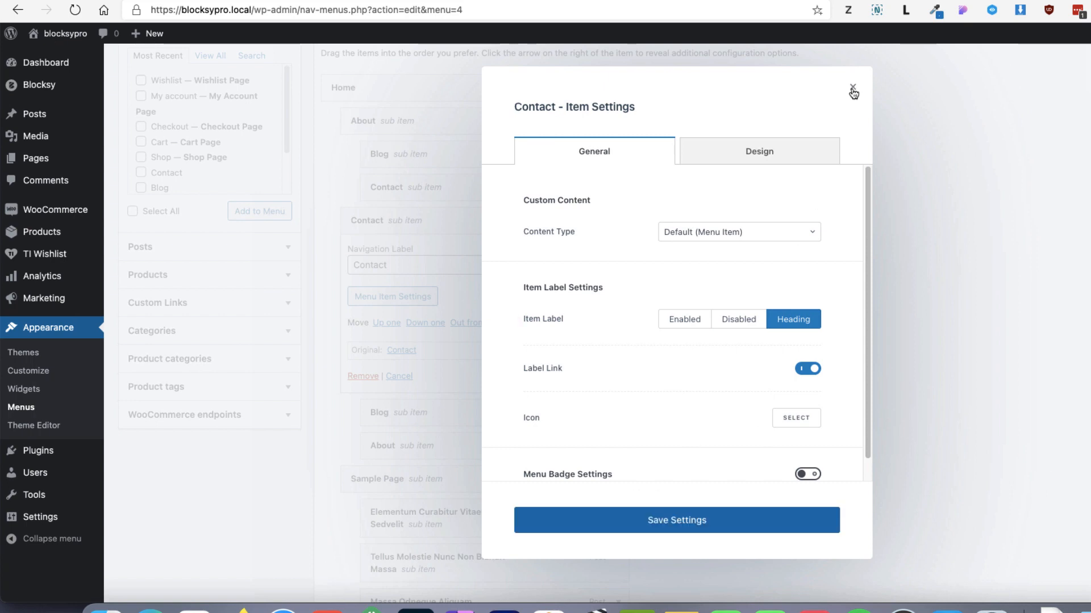
click(852, 88)
Step: Set the item label of the Sample Page sub item under Home to Heading and save its settings
scroll(696, 306, down, 3)
click(598, 314)
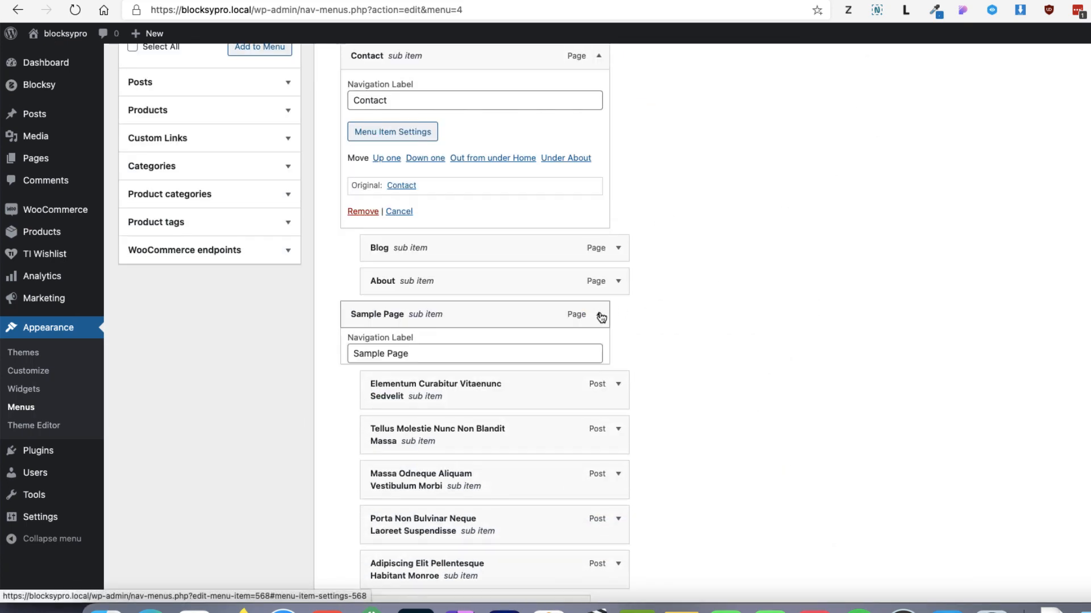
scroll(585, 321, down, 4)
click(400, 145)
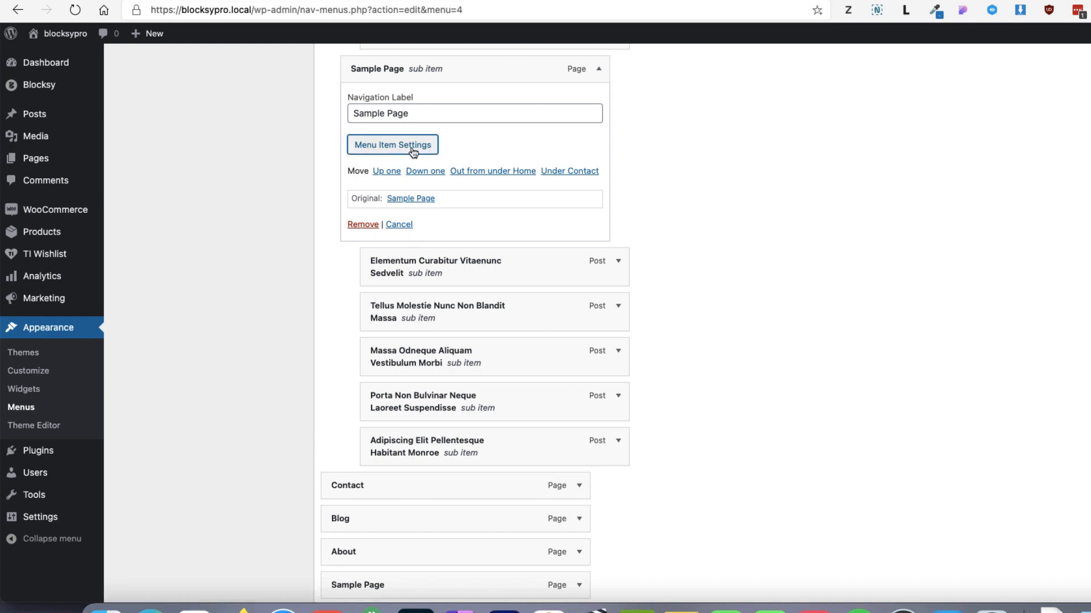
click(793, 319)
click(703, 531)
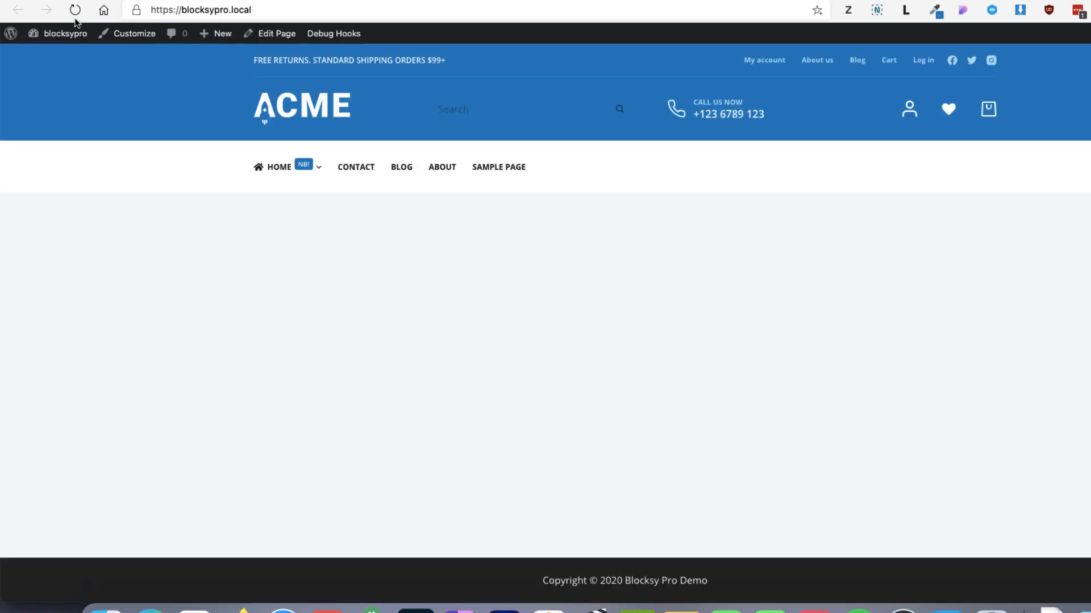
Step: Reload the front end to check the Home dropdown's headings, and return from the Sample Page settings to the Home item in Main Menu
click(75, 10)
mouse_move(303, 177)
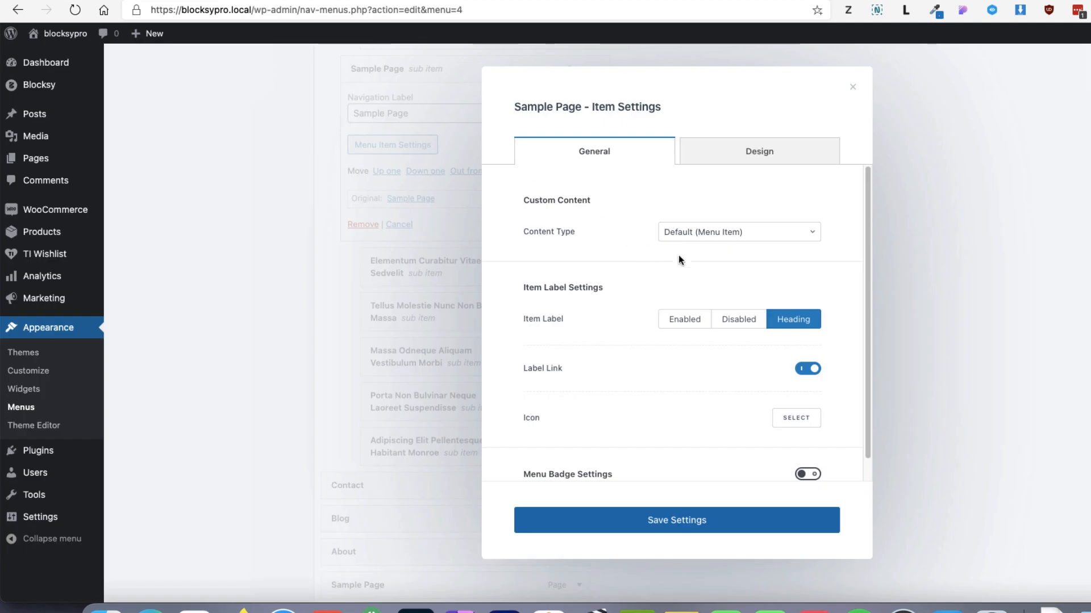
click(852, 86)
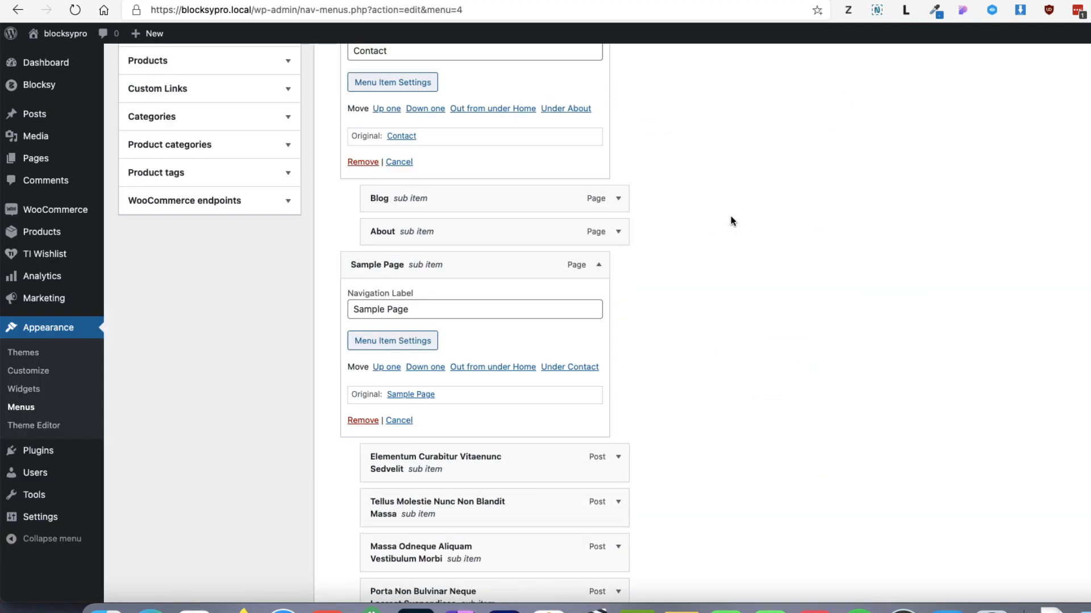
scroll(731, 216, up, 2)
scroll(730, 215, up, 3)
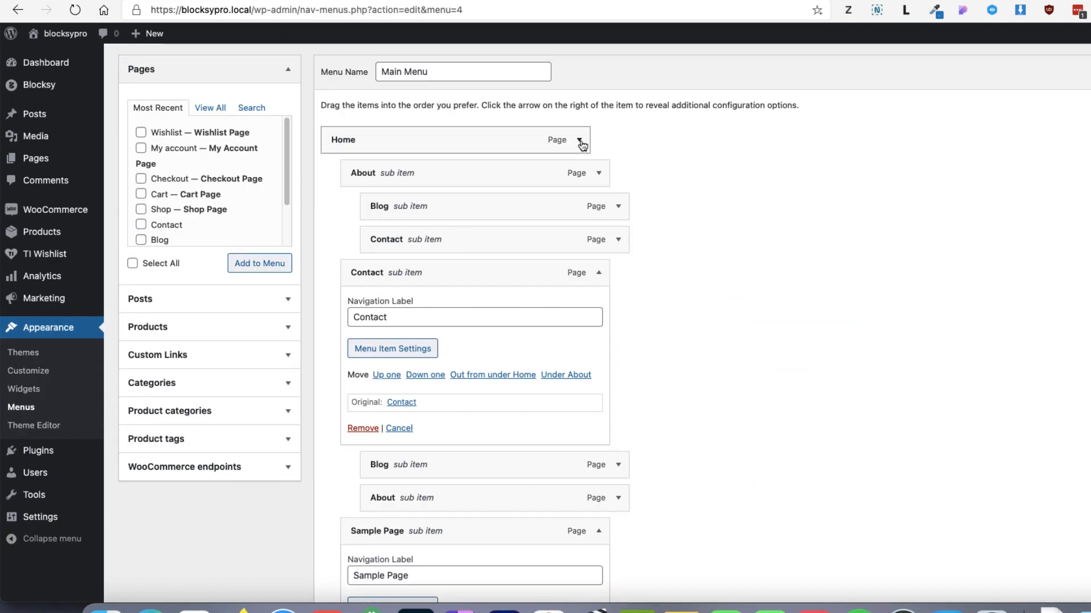
Step: Set the Home item's mega menu to 3 columns in its item settings, save them and close the dialog
click(579, 140)
click(407, 215)
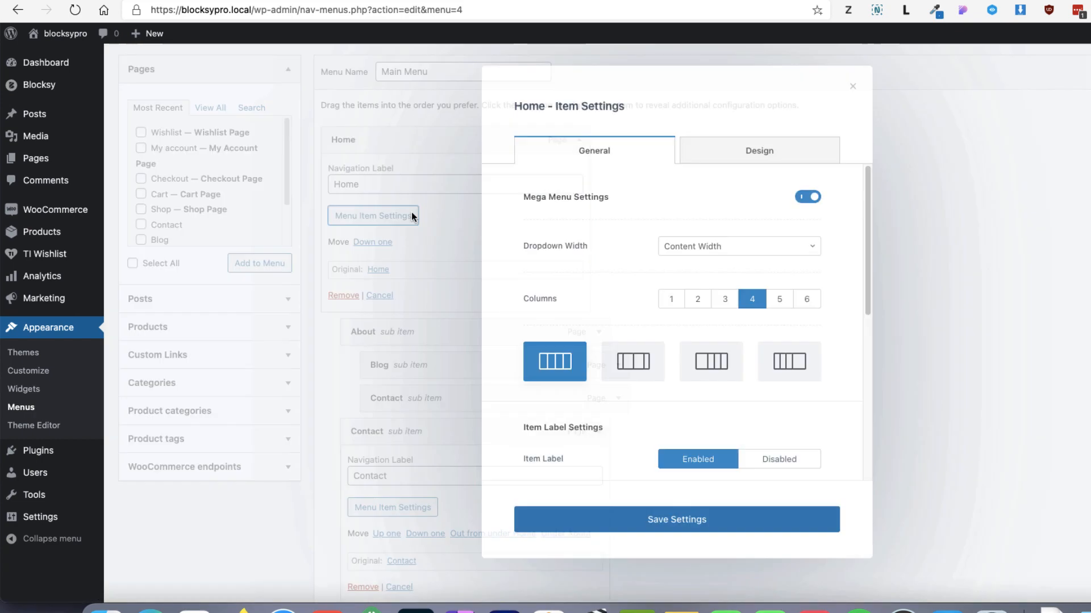
click(725, 302)
click(693, 519)
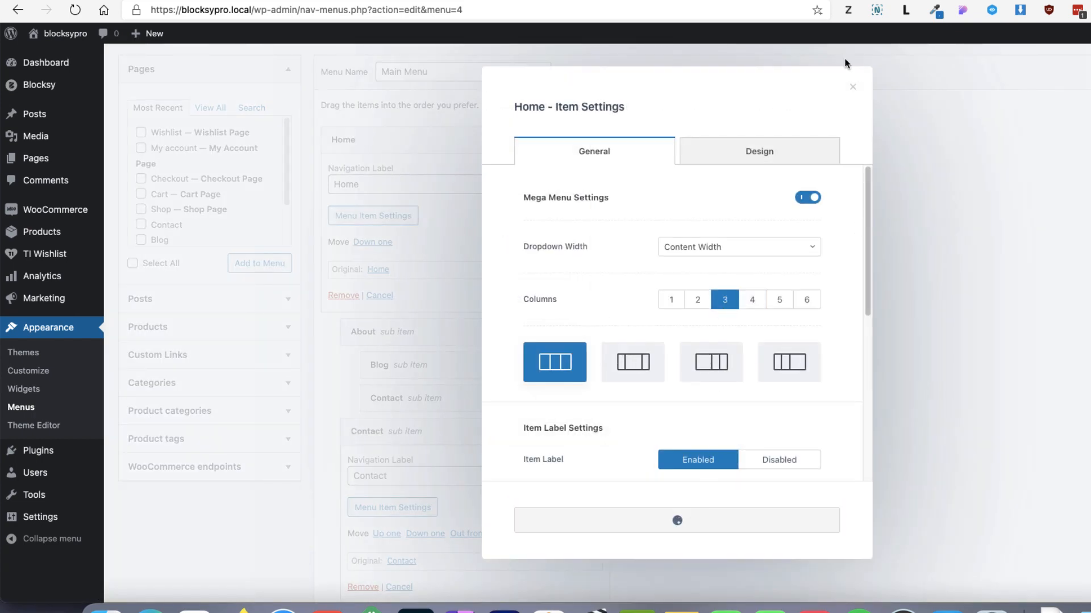
click(852, 89)
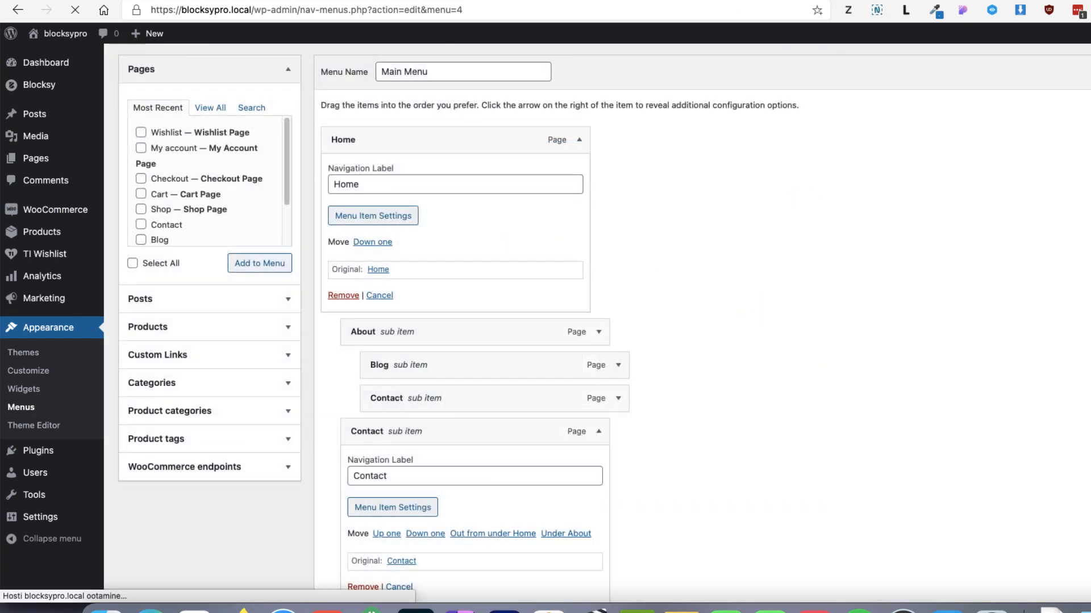
Step: Reload the site's front end and check the column layout of the Home dropdown
click(102, 11)
click(75, 10)
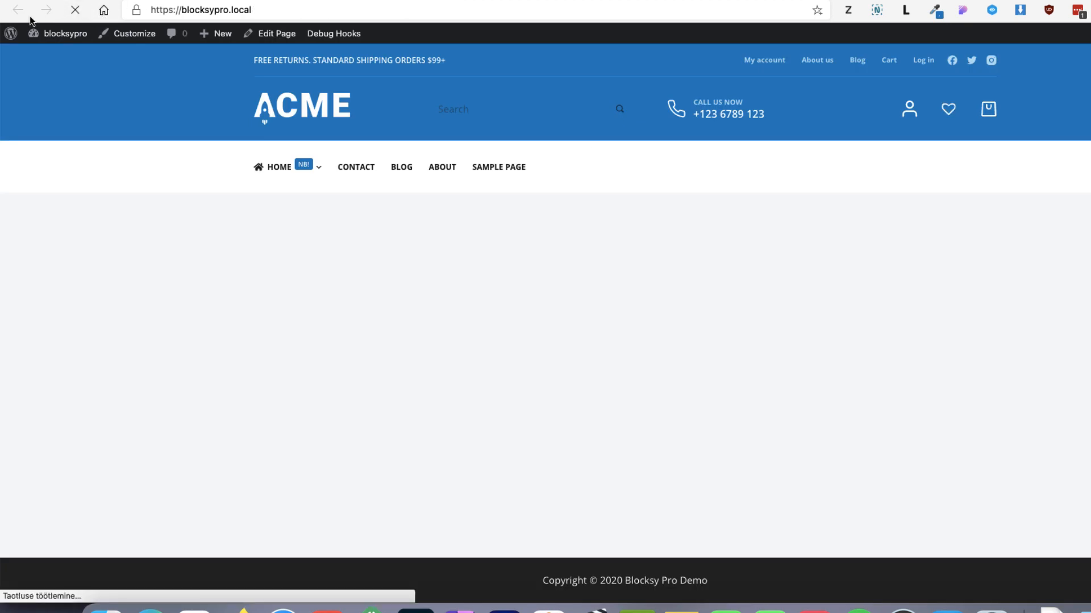
mouse_move(302, 164)
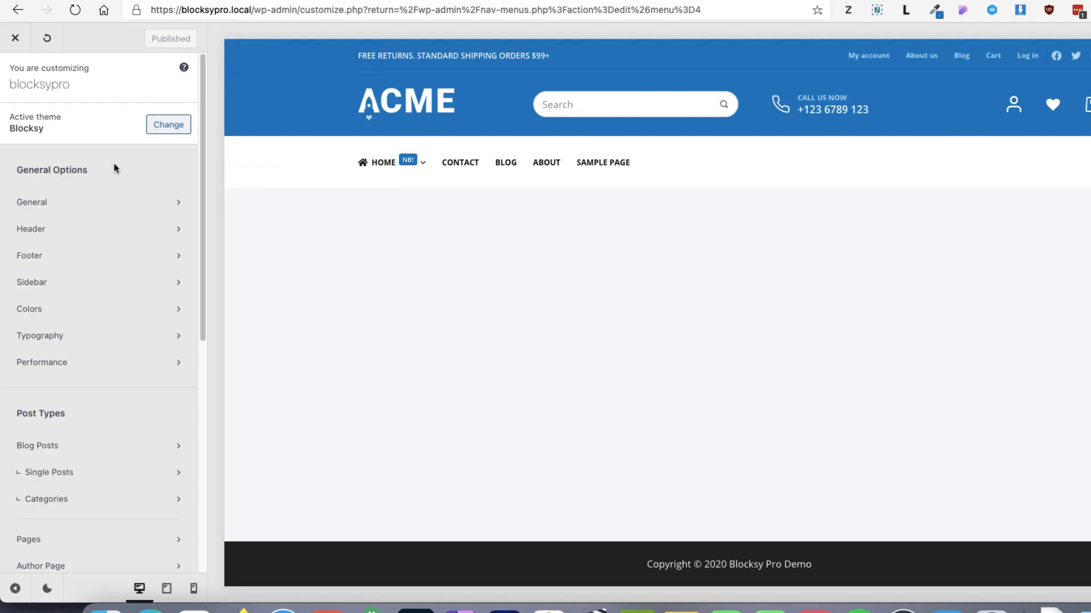
Step: In the Customizer's header builder, place the Contacts element at the far right of the desktop header's bottom row
click(38, 228)
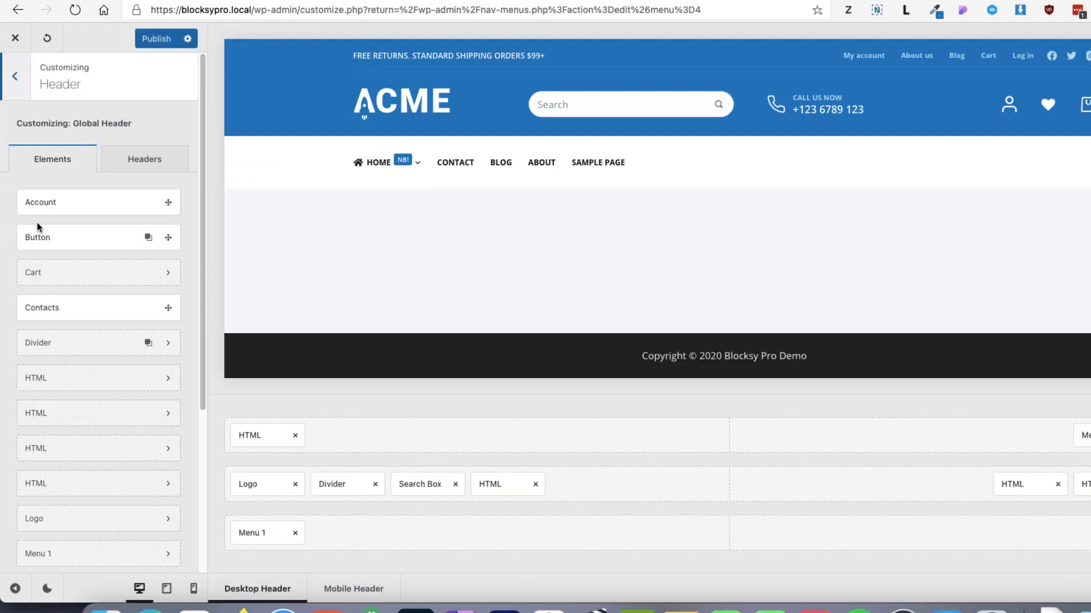
scroll(68, 294, down, 2)
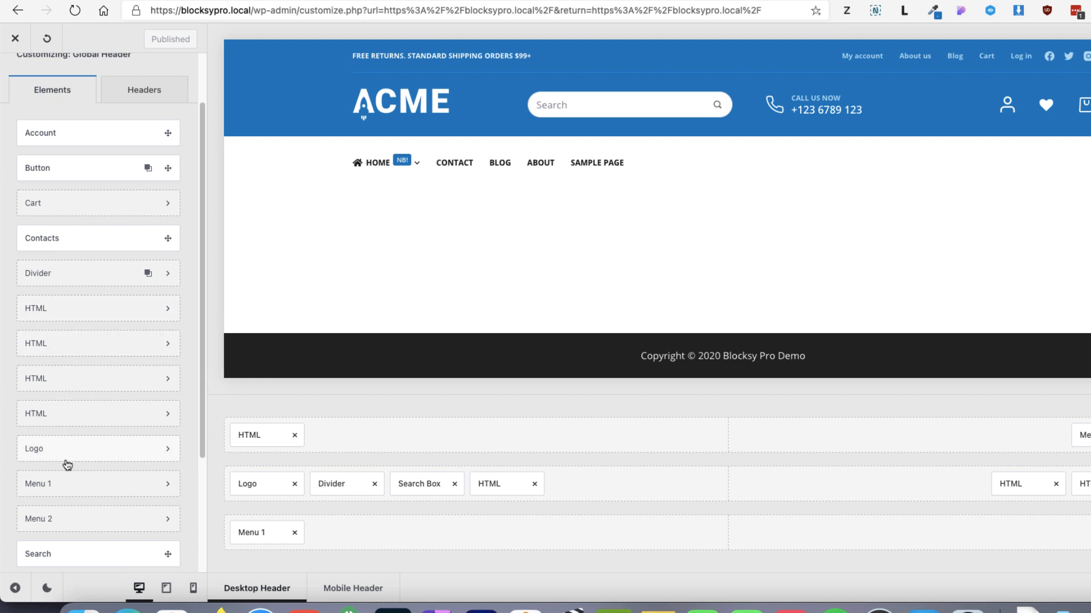
scroll(74, 408, down, 3)
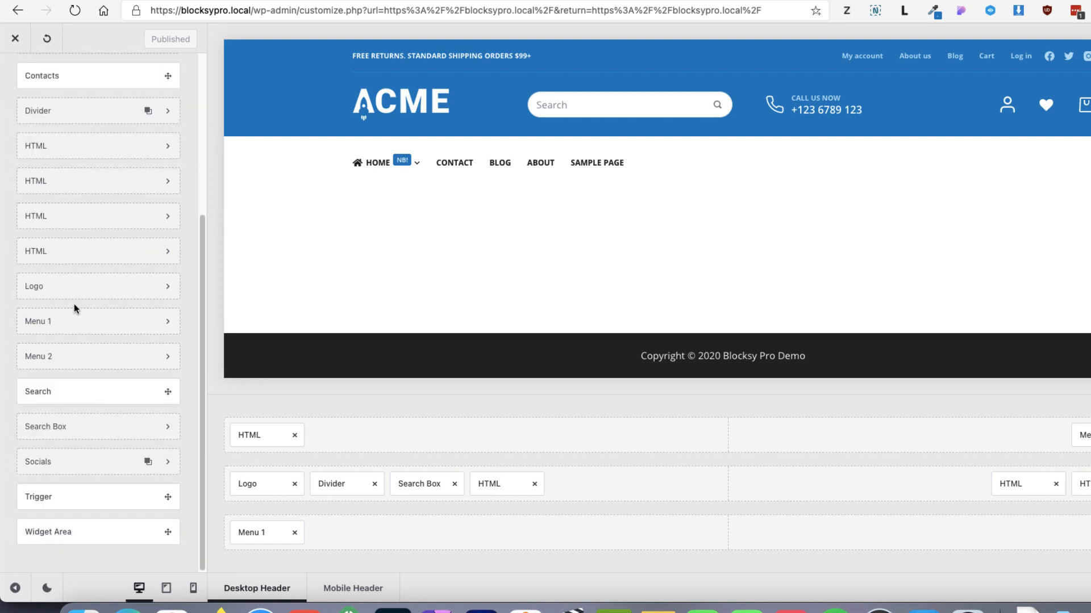
scroll(136, 352, up, 5)
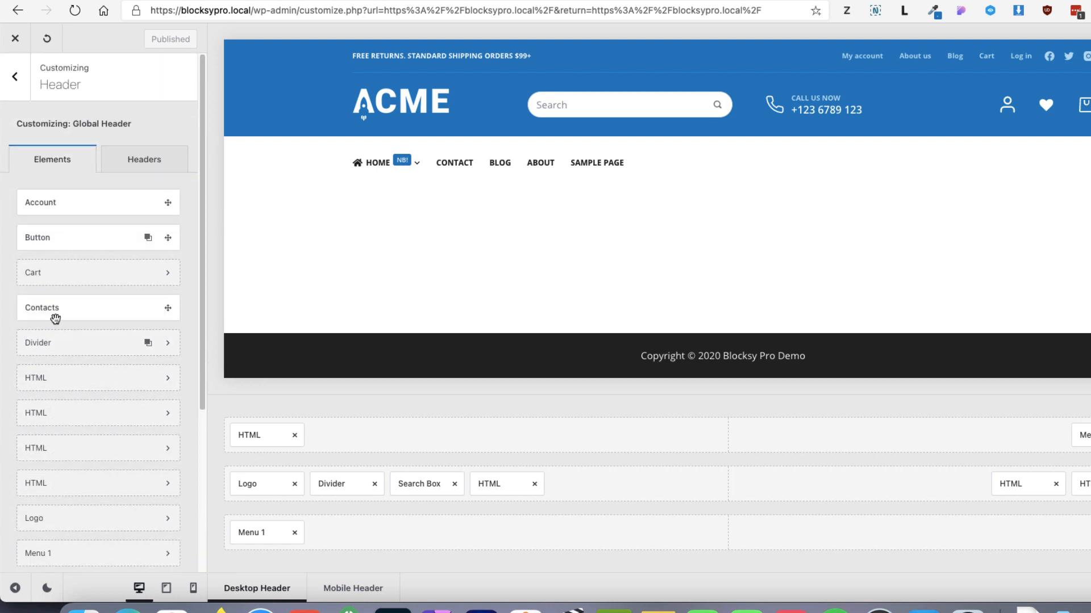
drag(45, 312, 1061, 514)
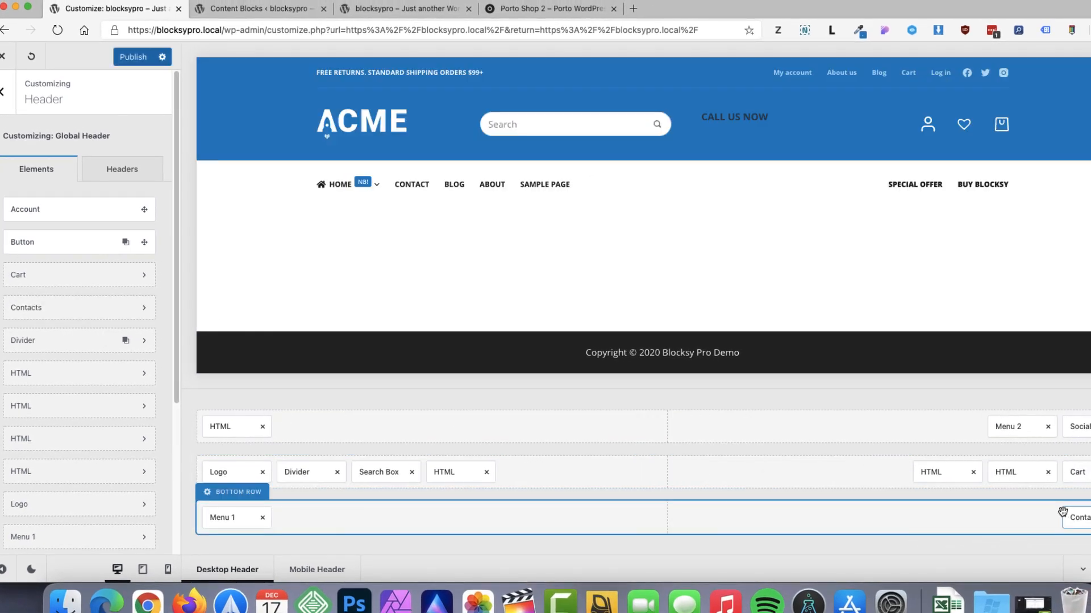
Step: Review the Address and Work Hours entries of the Contacts element and set its icons size to 5 px
click(1085, 522)
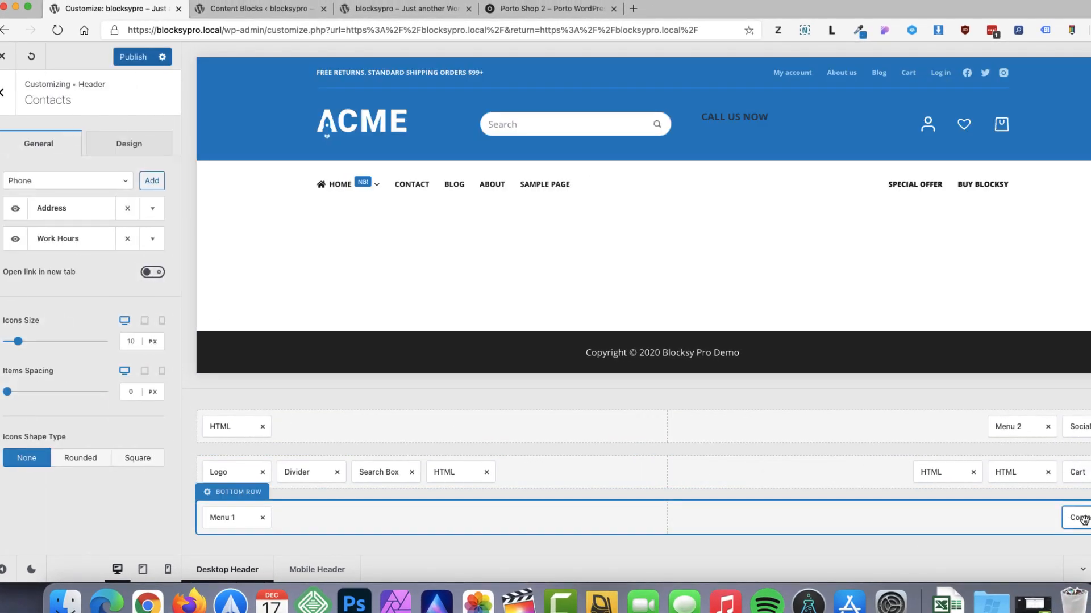
click(152, 209)
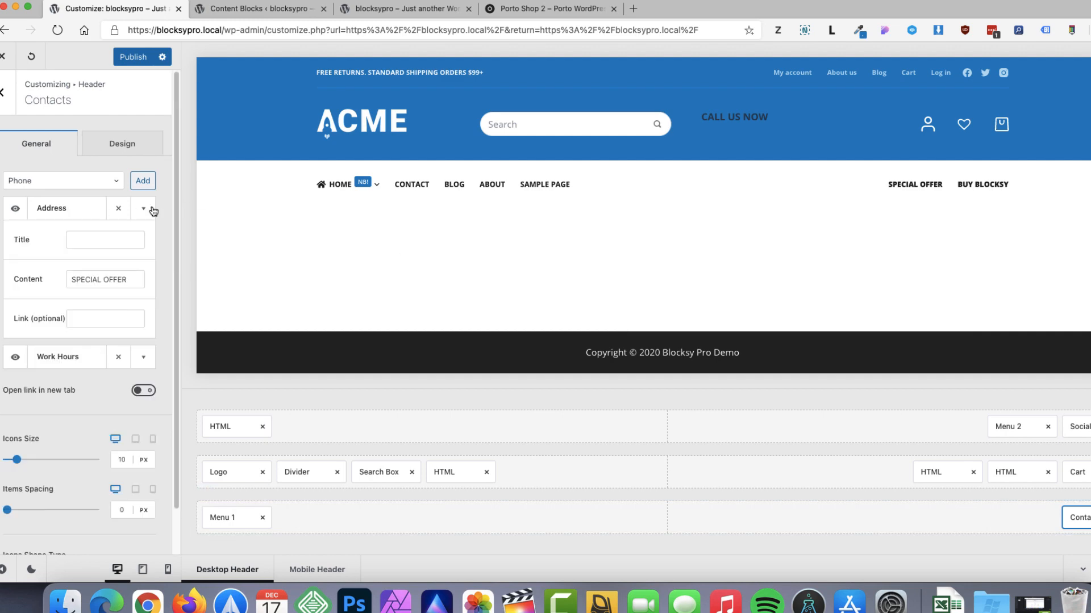
click(140, 209)
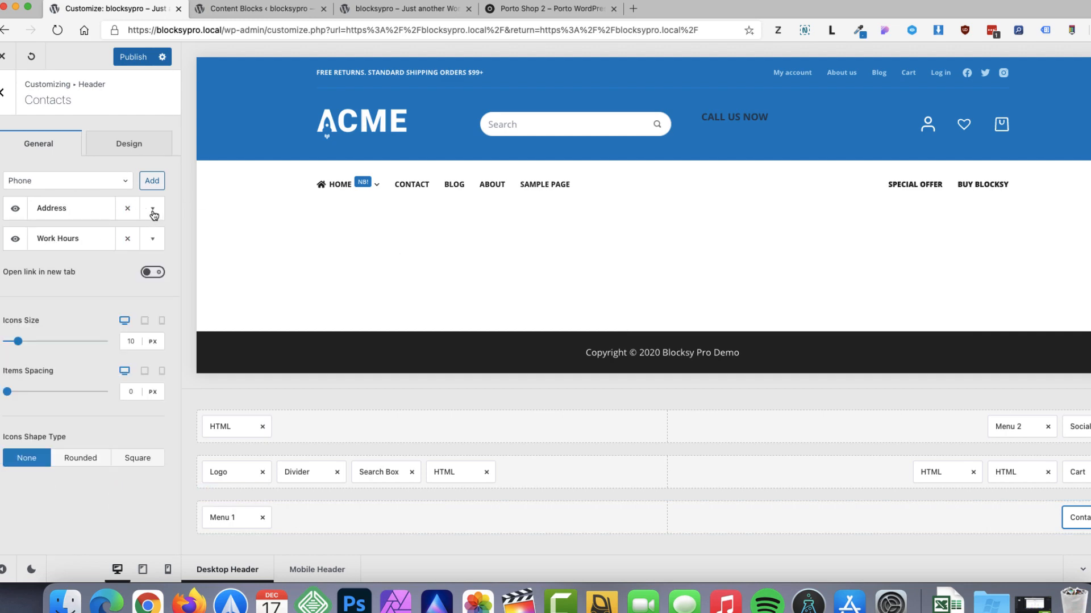
click(153, 210)
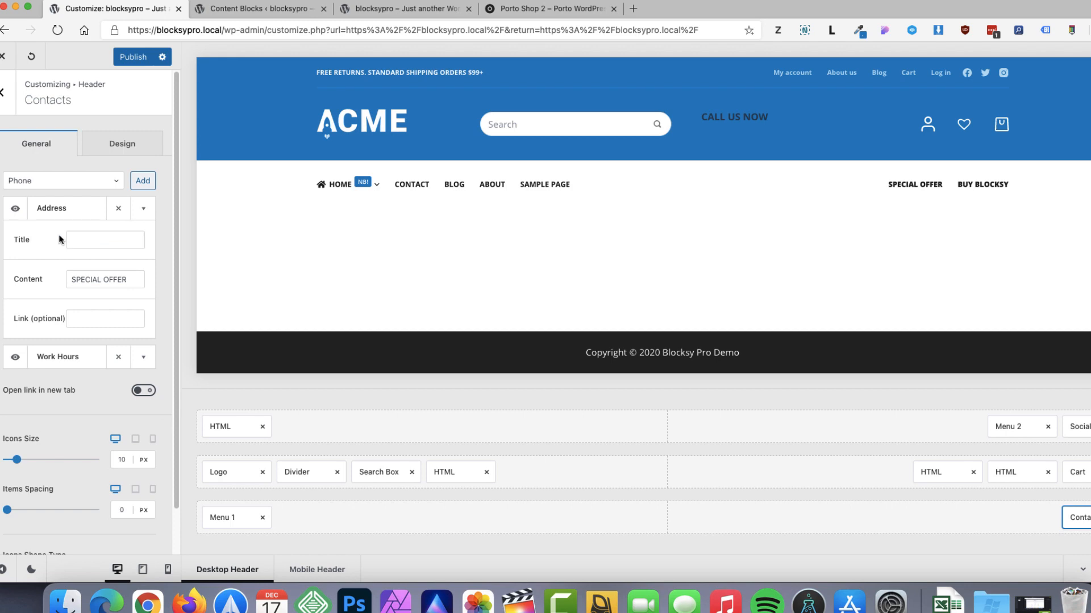
click(139, 358)
click(87, 272)
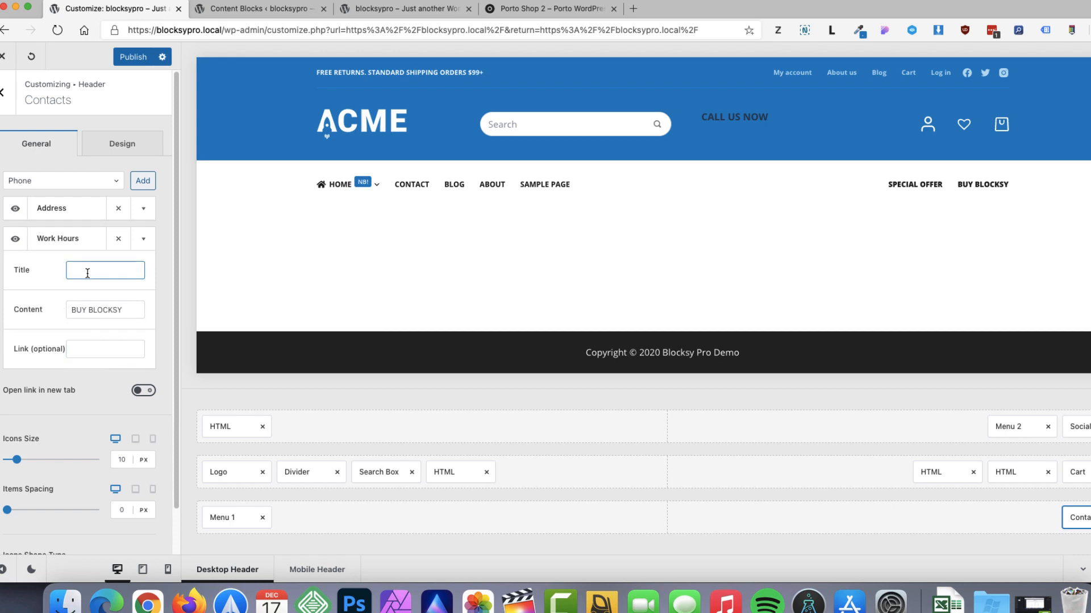
click(142, 241)
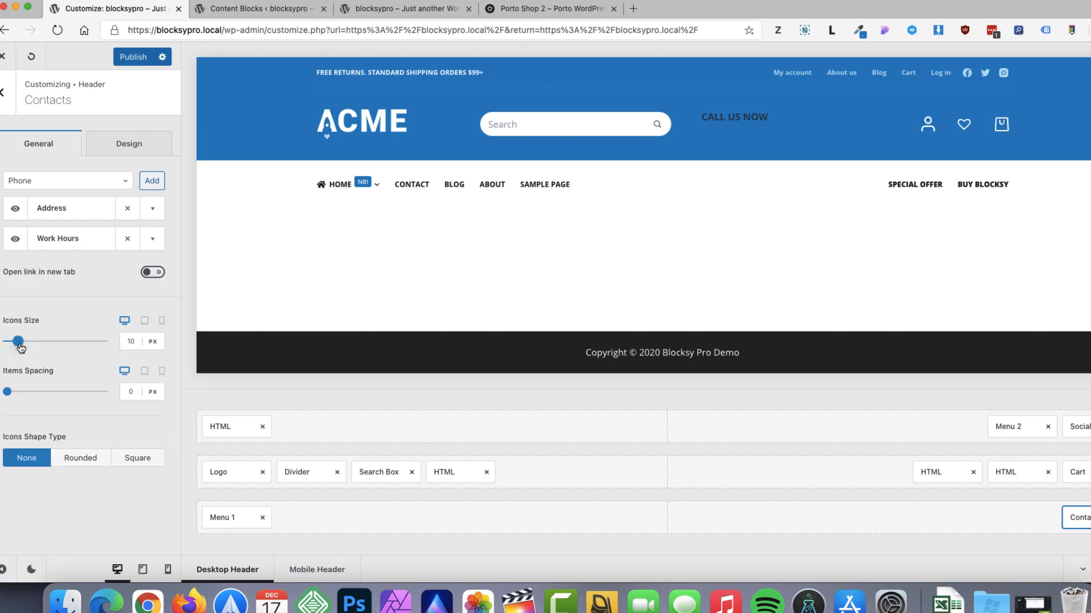
drag(21, 348, 6, 346)
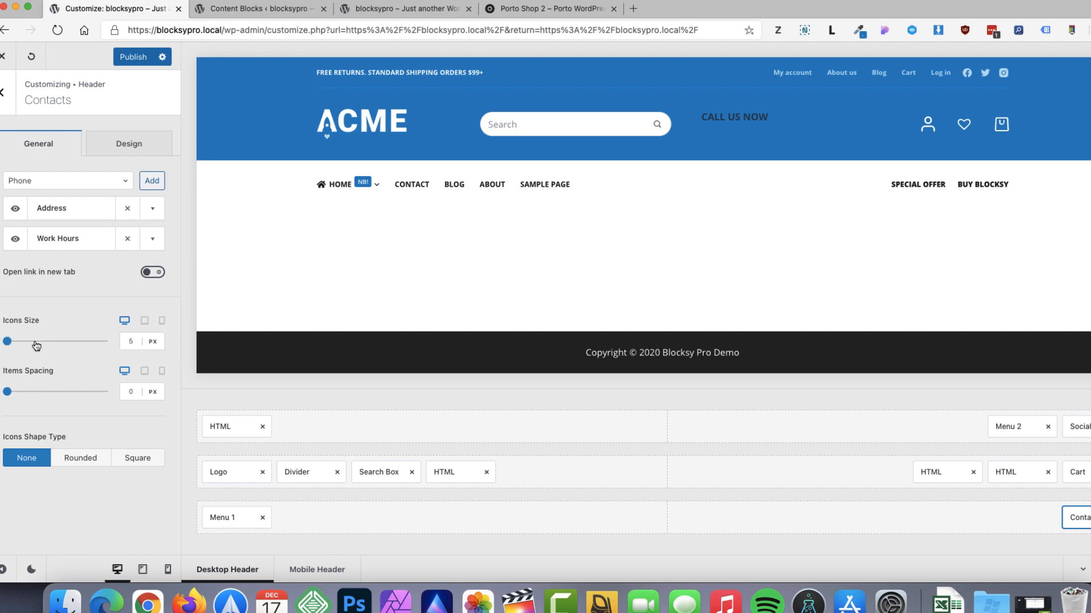
Step: Check the Contacts element's default font colors and set its link hover color to palette Color 1
click(136, 150)
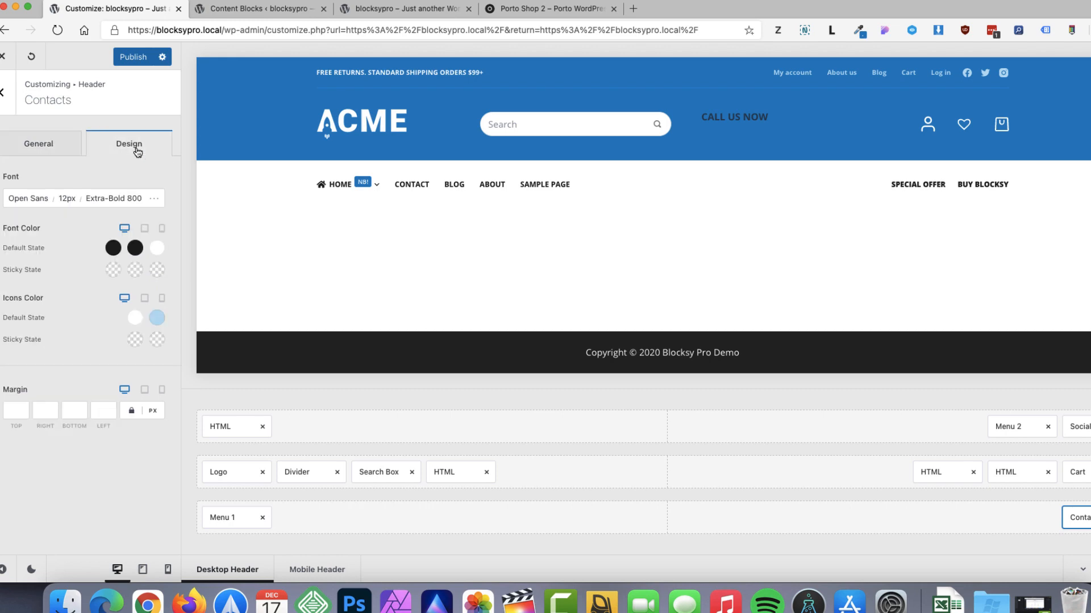
click(113, 249)
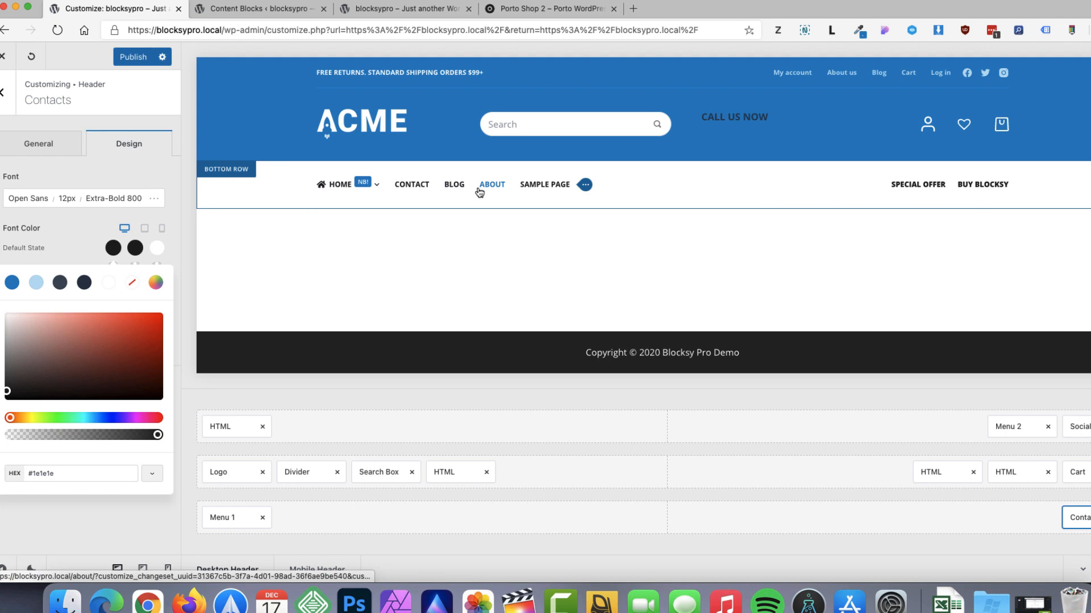
click(113, 249)
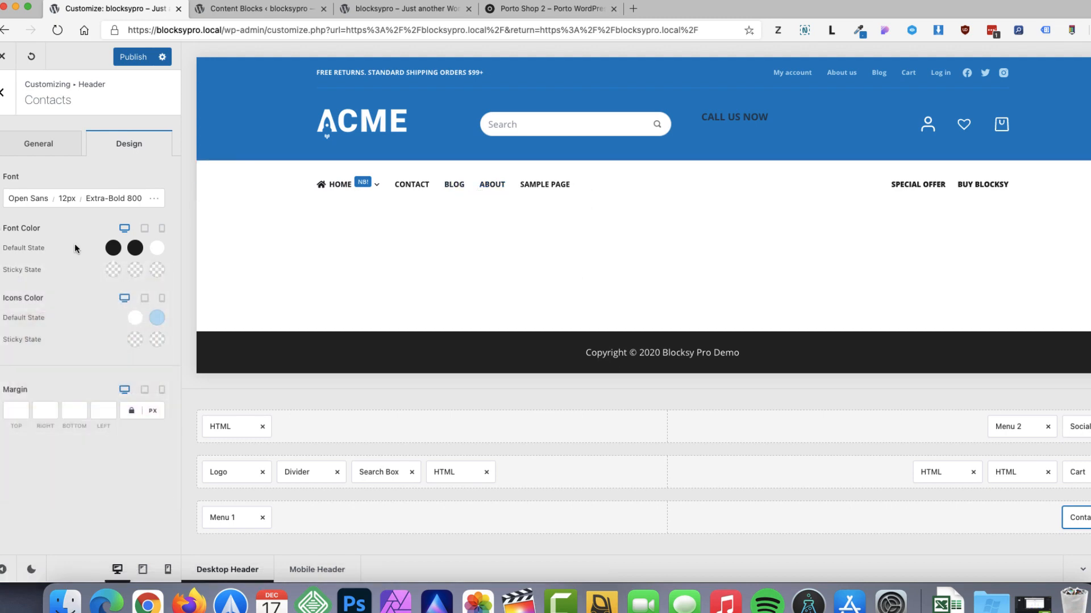
click(133, 248)
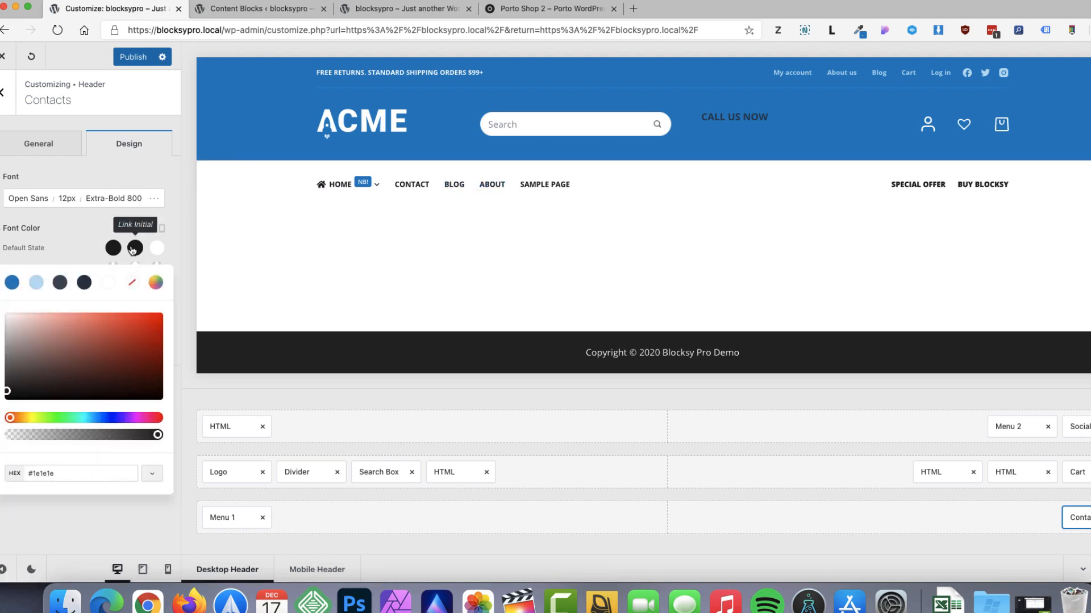
click(134, 249)
click(154, 249)
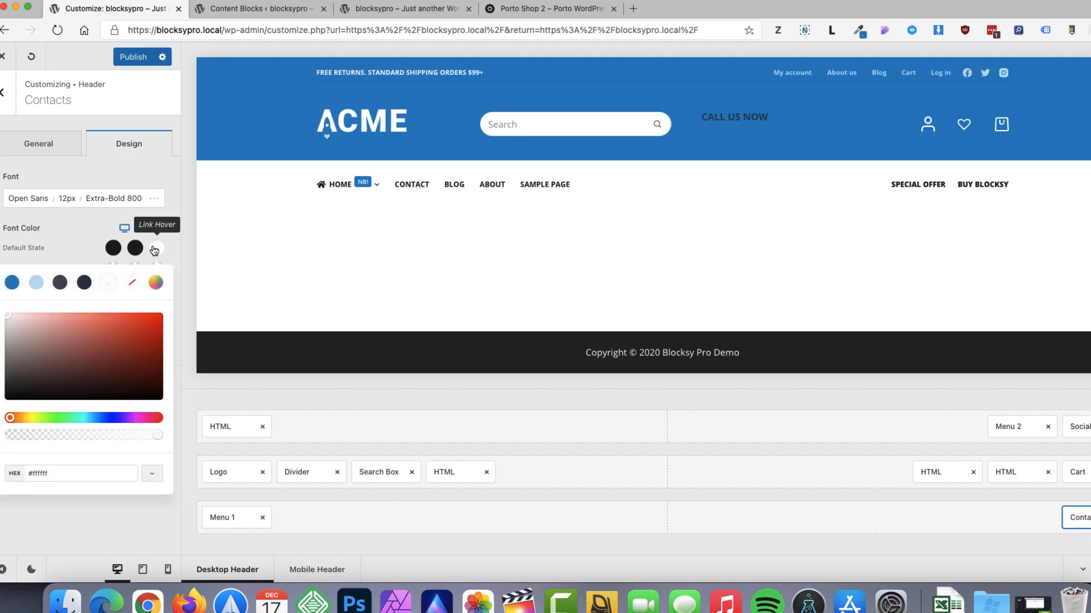
click(12, 283)
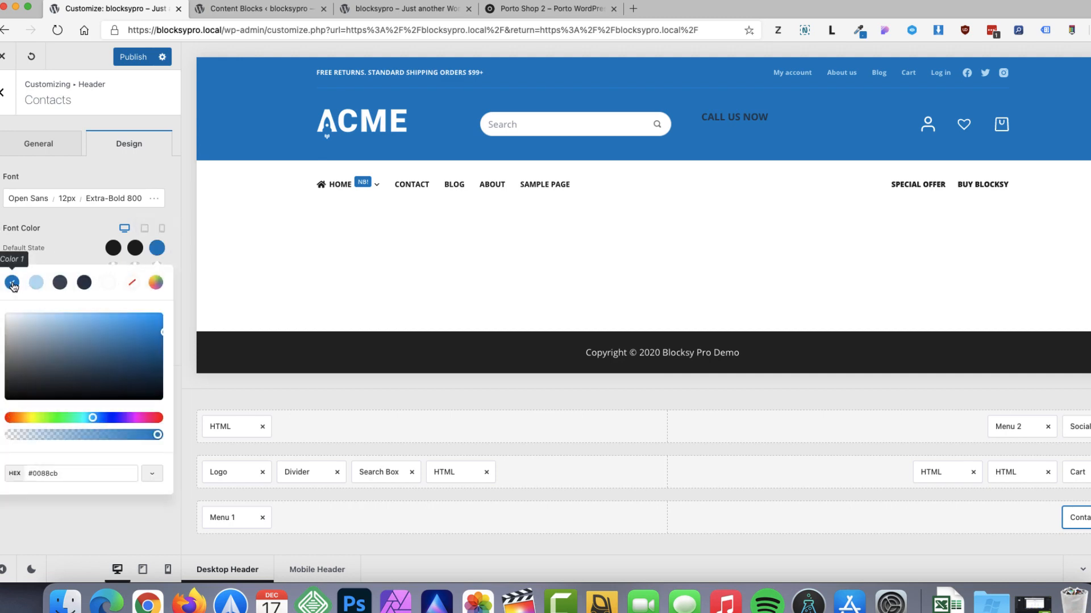
click(71, 247)
Step: Set the Contacts element's sticky-state text and initial link colors to white and its link hover color to the light blue palette color
click(110, 274)
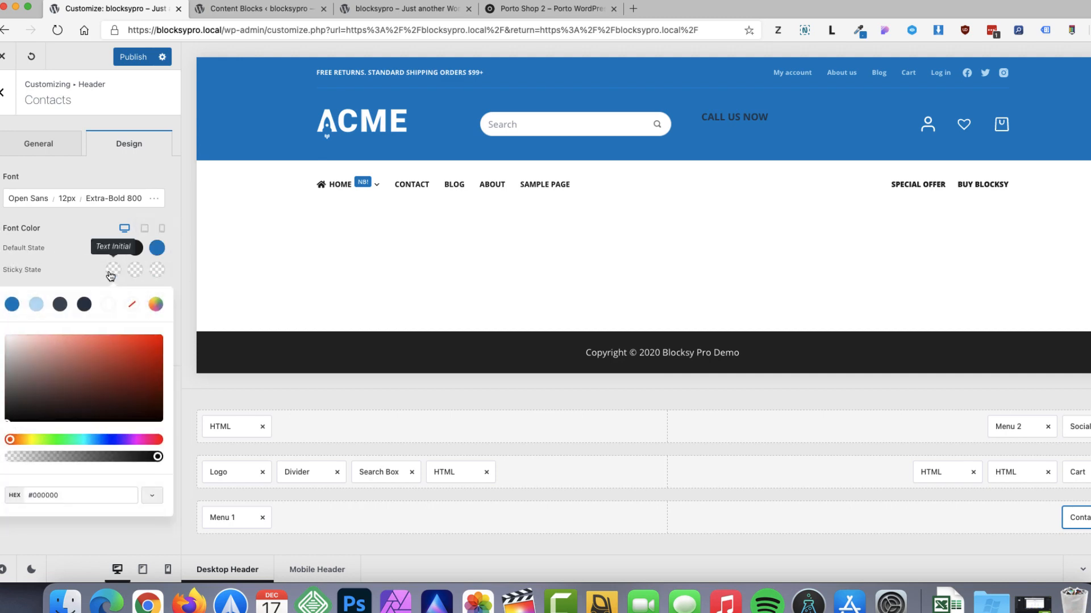
click(108, 306)
click(136, 270)
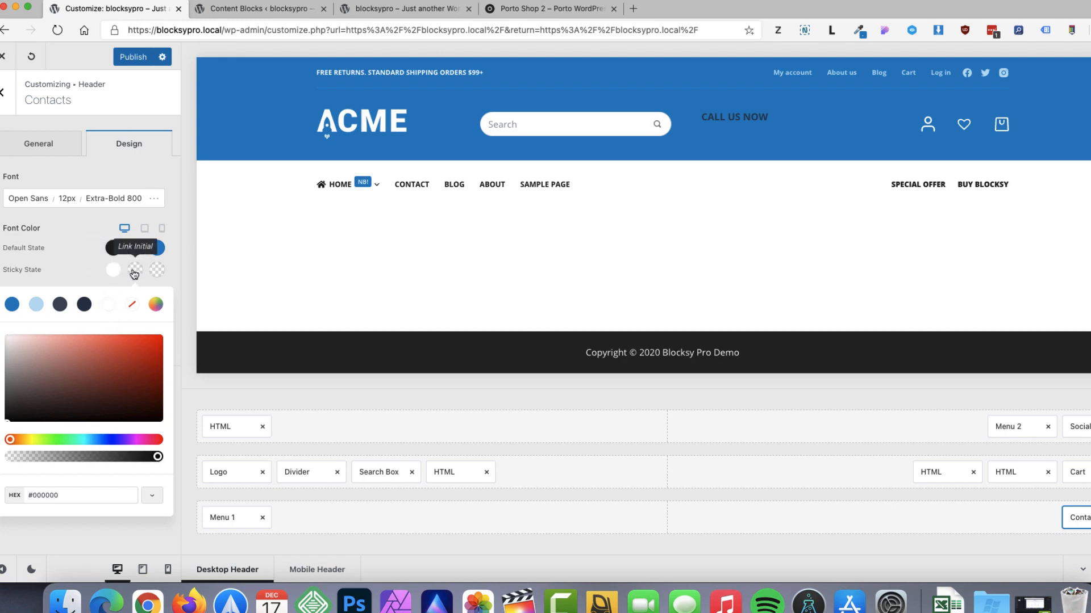
click(108, 304)
click(157, 269)
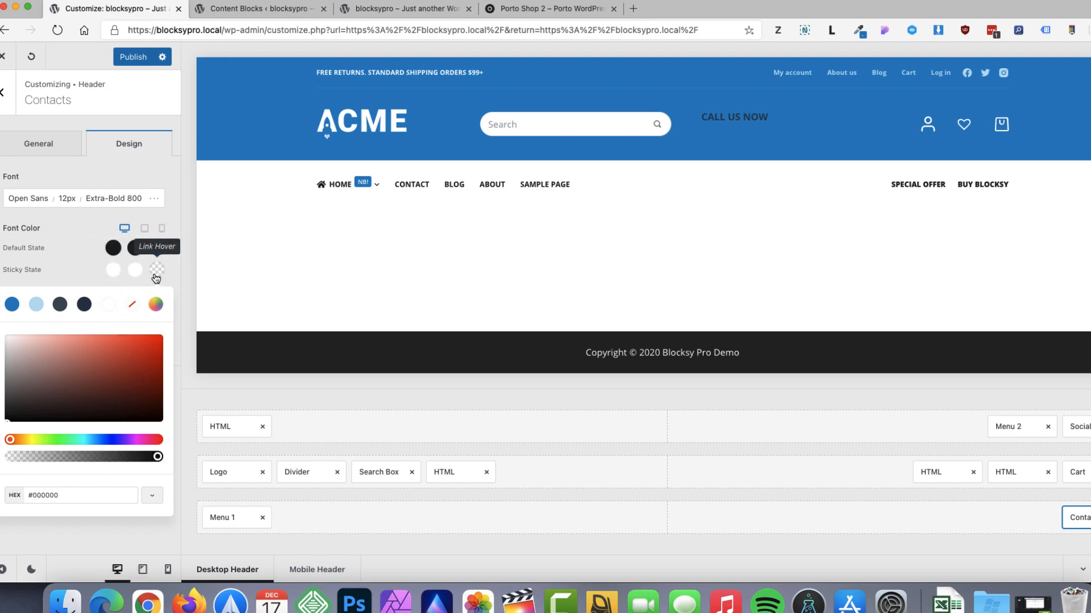
click(36, 306)
click(83, 275)
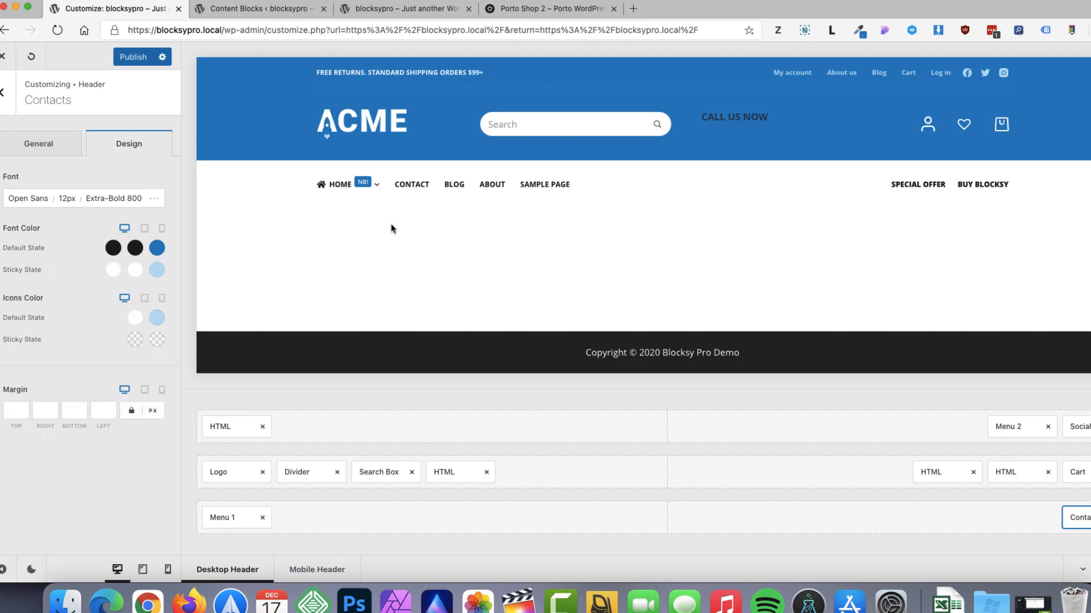
Step: Check the optional link field of the Contacts element's Address entry and publish the header changes
click(43, 148)
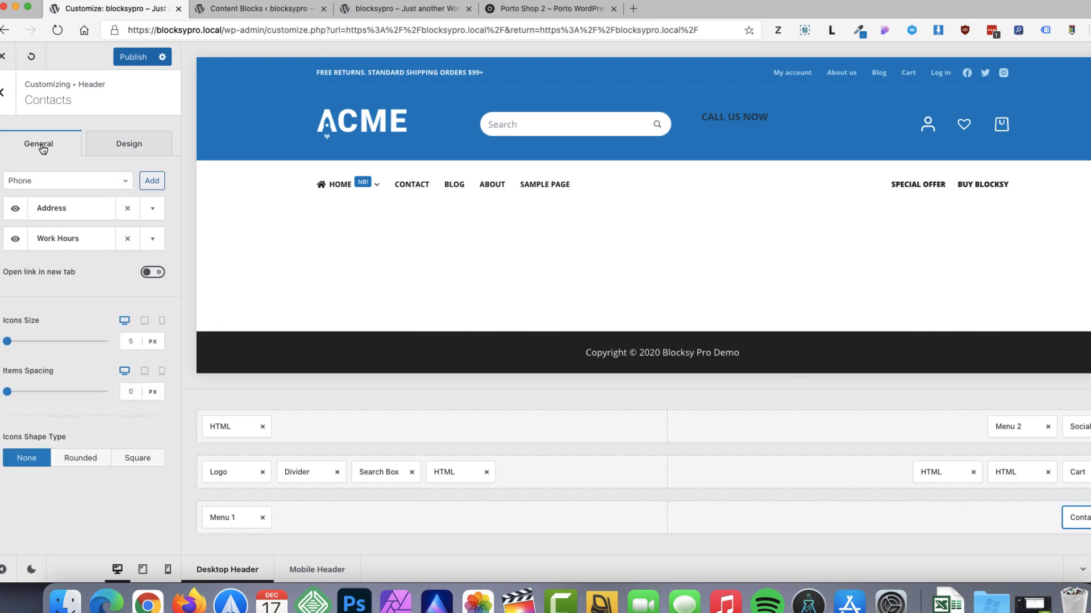
click(143, 214)
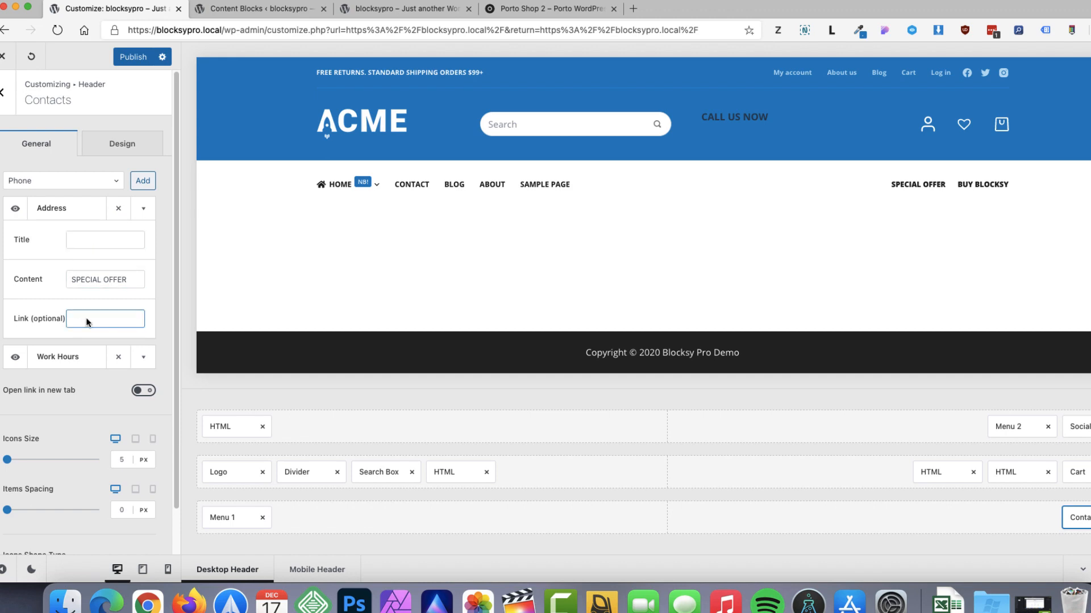
click(142, 213)
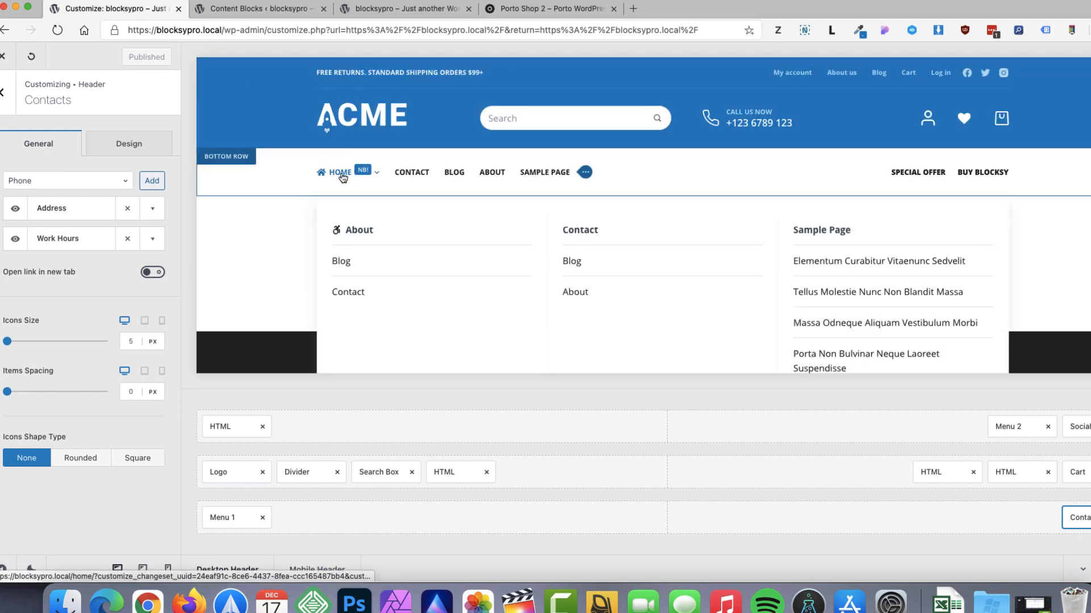
Step: Open the header's Bottom Row settings and inspect the Porto demo page's main menu row for its height
click(226, 159)
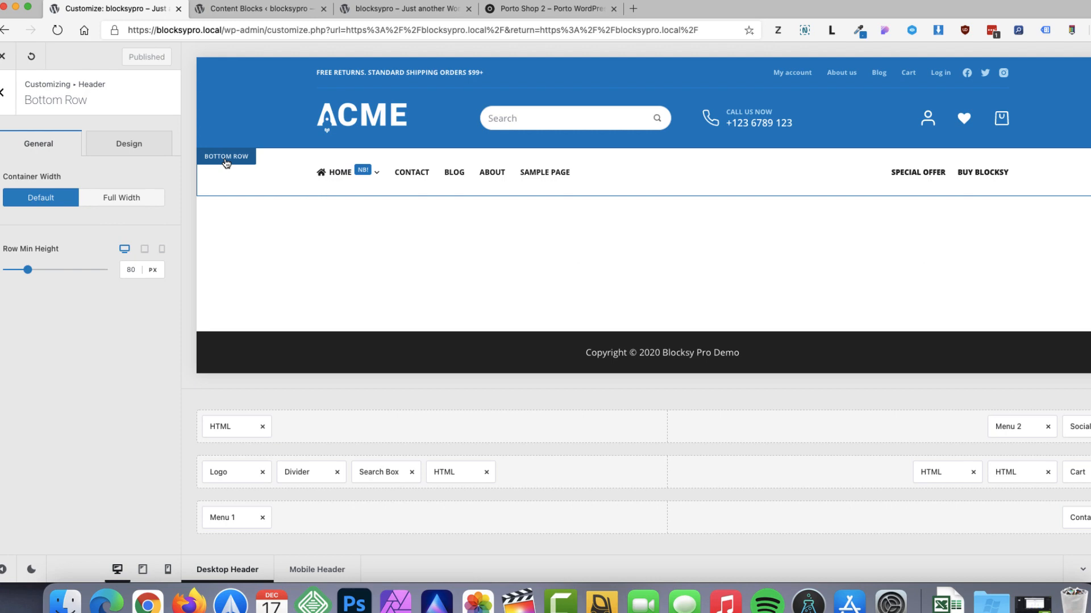
click(535, 8)
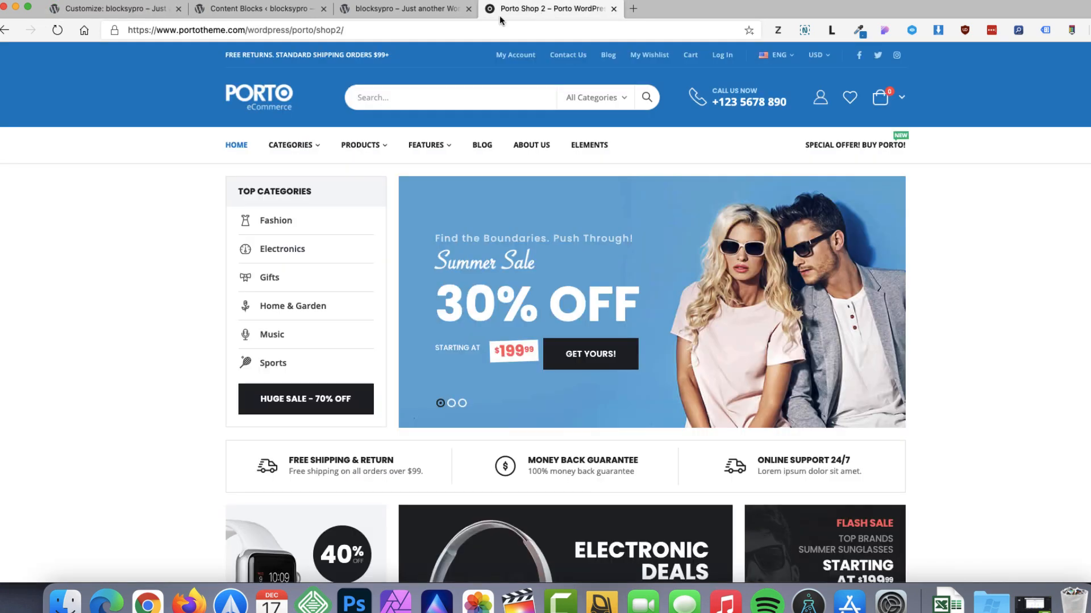
right_click(125, 130)
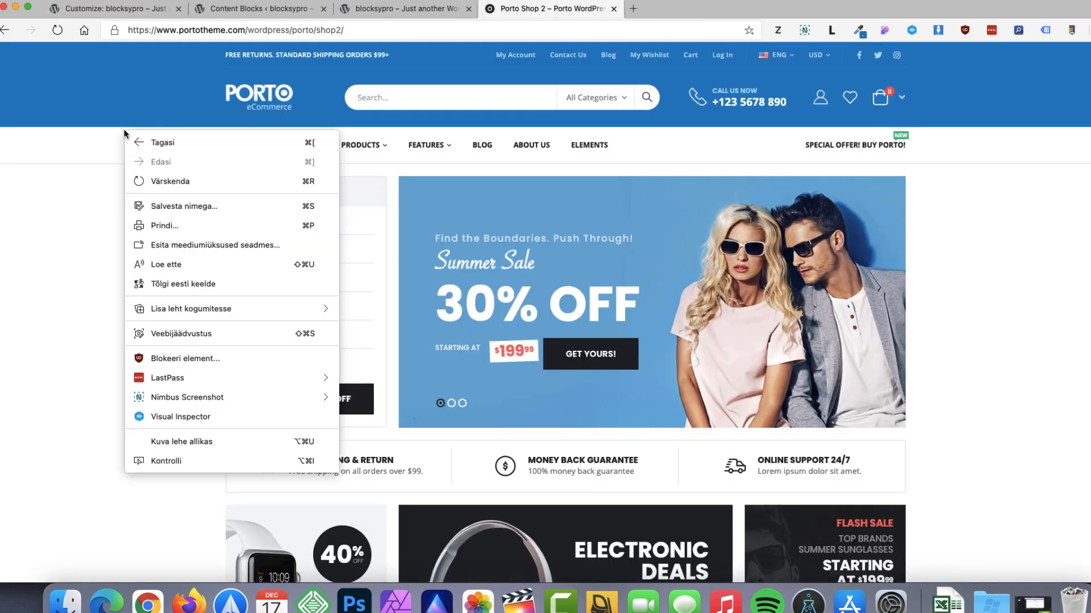
click(166, 460)
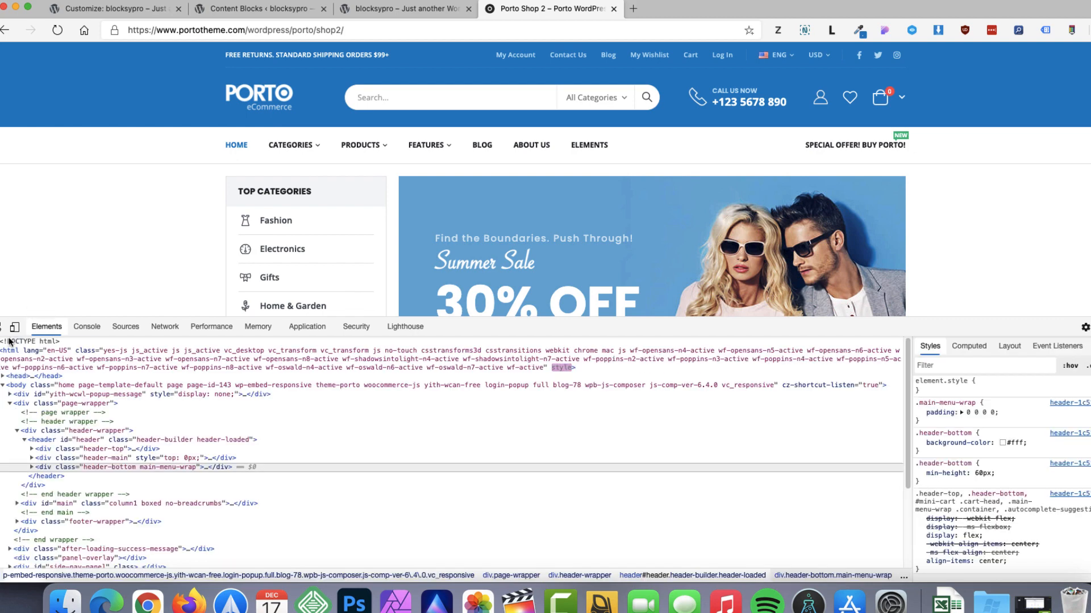
click(3, 326)
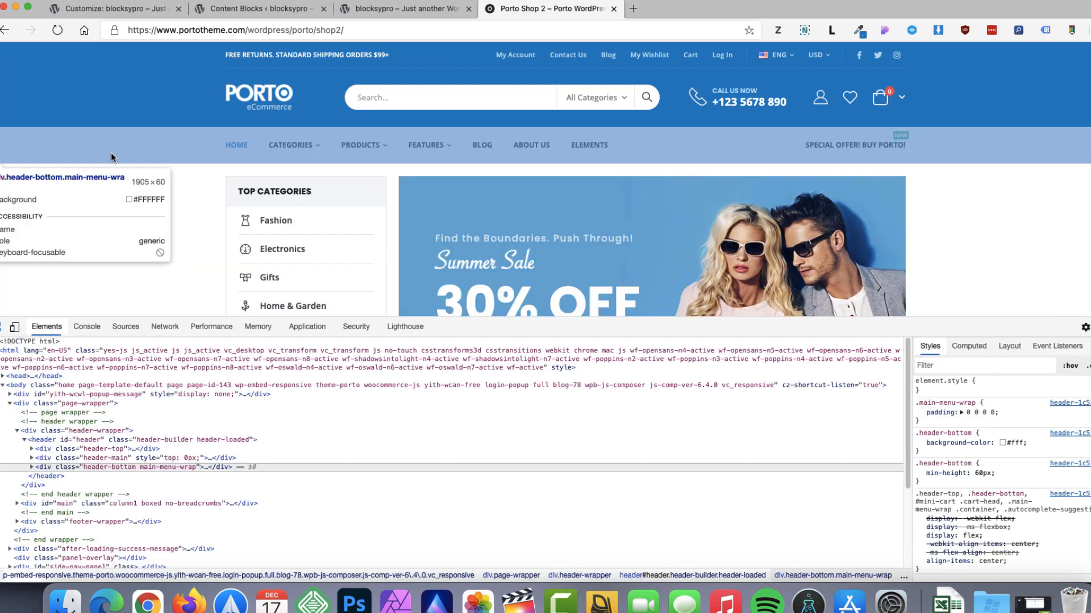
key(super+alt+i)
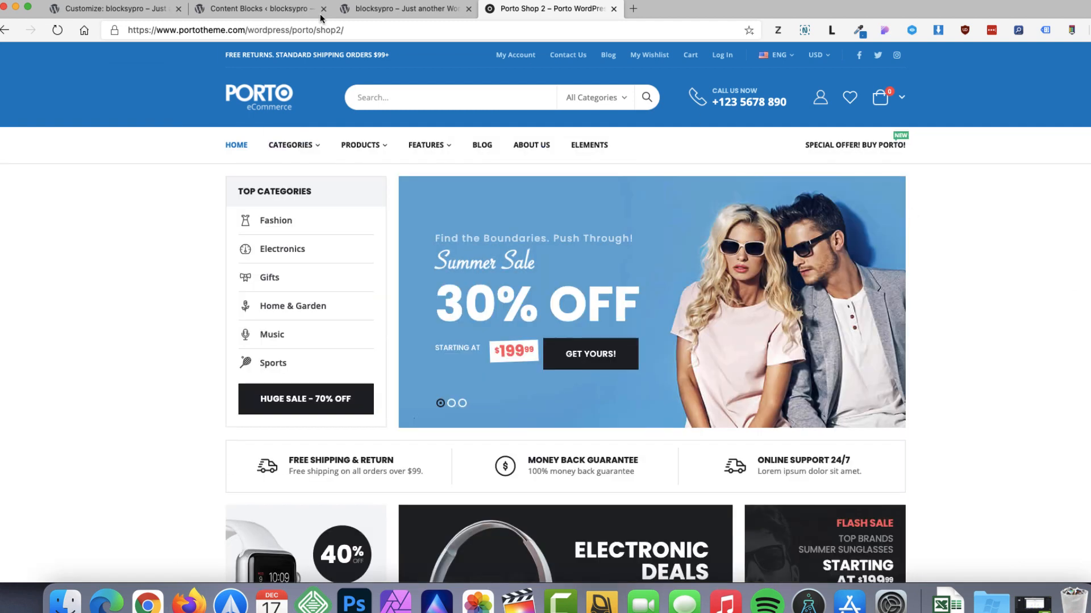
click(108, 8)
drag(131, 271, 121, 271)
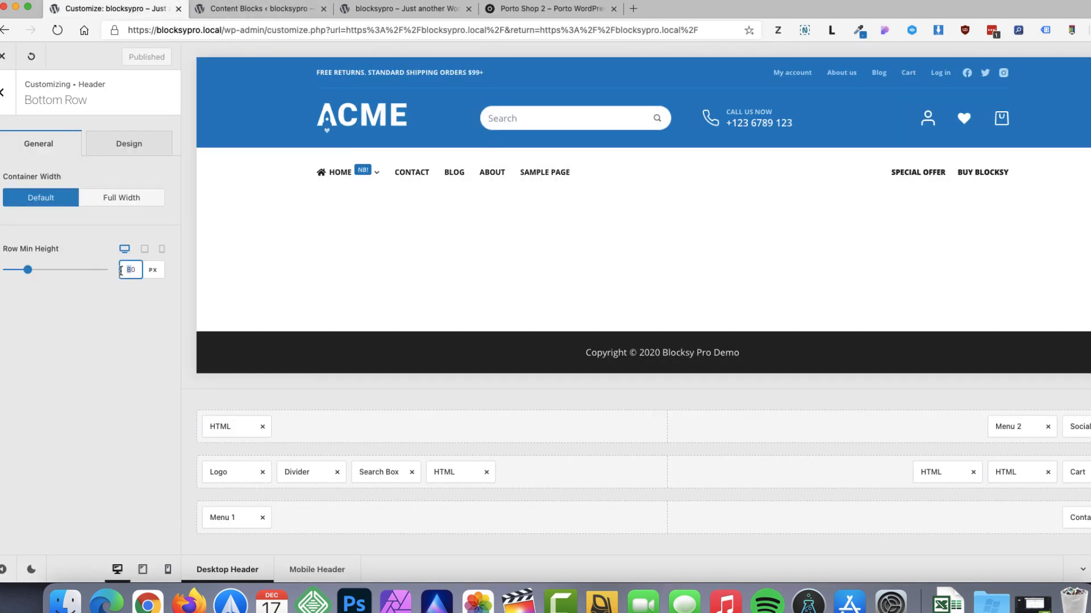
text(6)
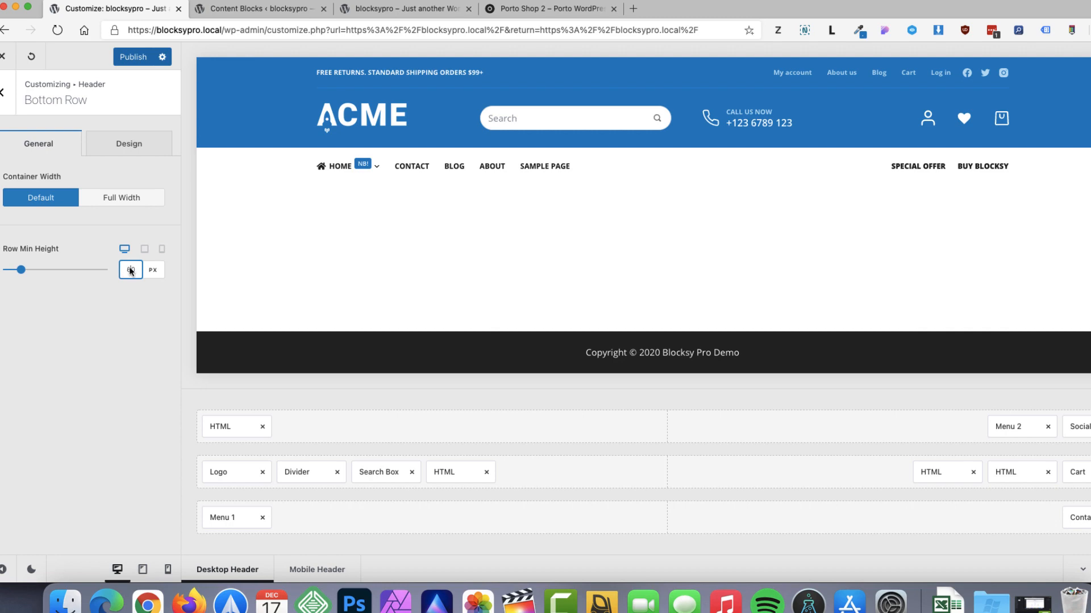
Step: Give the Bottom Row's default state a solid 1 px bottom border in color #ebebeb
click(136, 146)
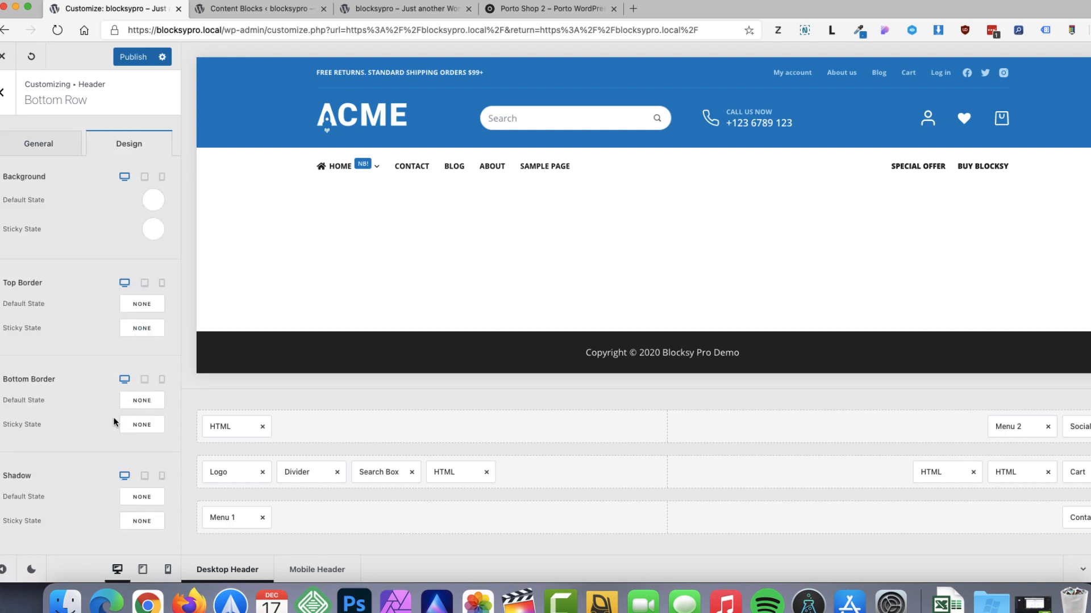
click(138, 408)
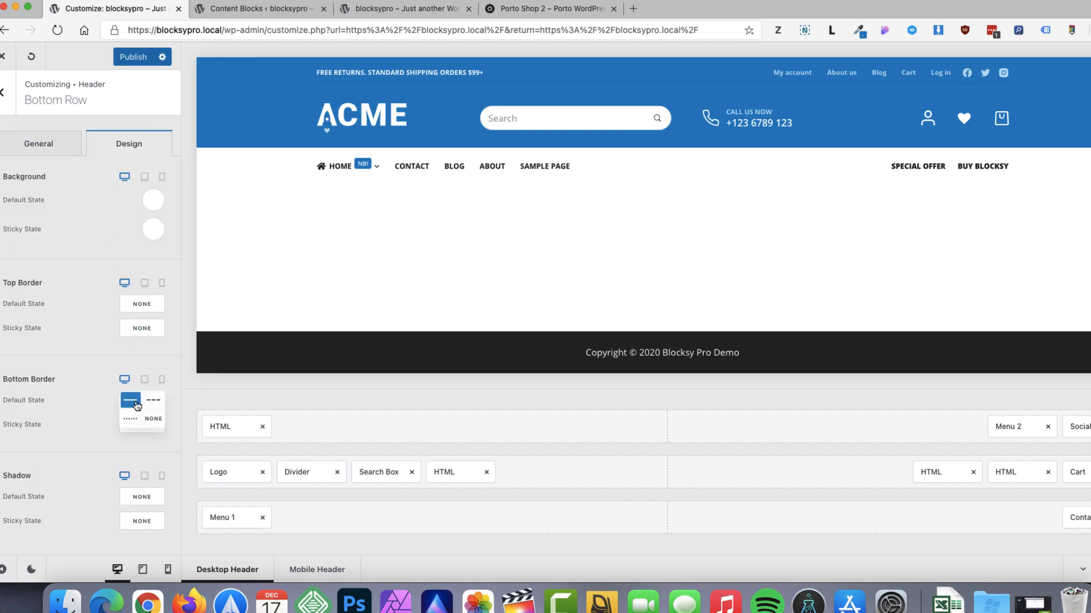
click(137, 402)
click(94, 401)
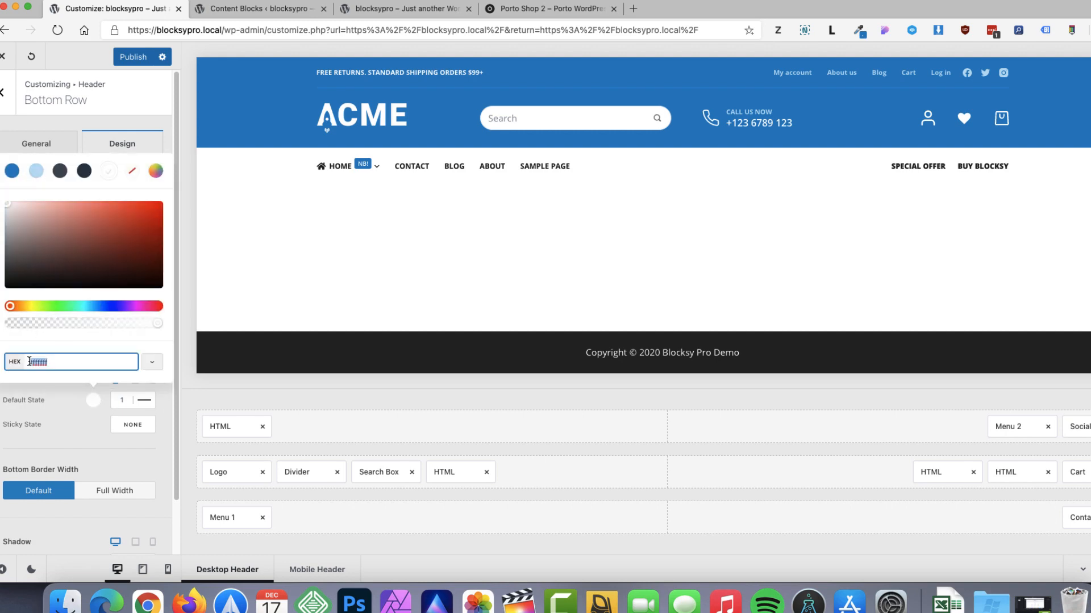
text(ebebeb)
key(Return)
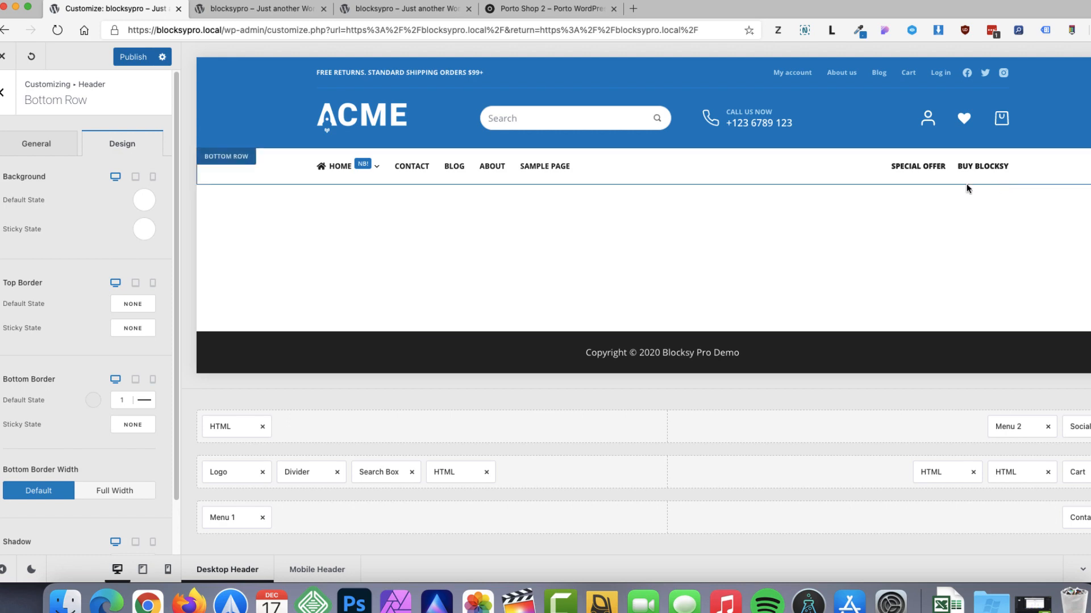
Step: Set the Bottom Row's bottom border width to Full Width and publish the changes
scroll(108, 453, down, 2)
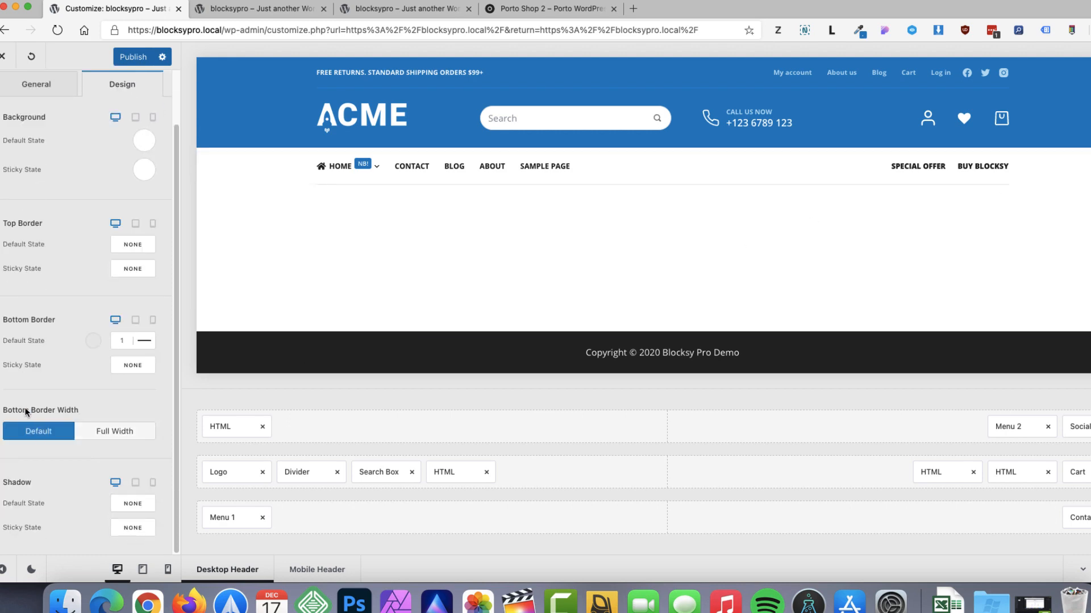
click(117, 435)
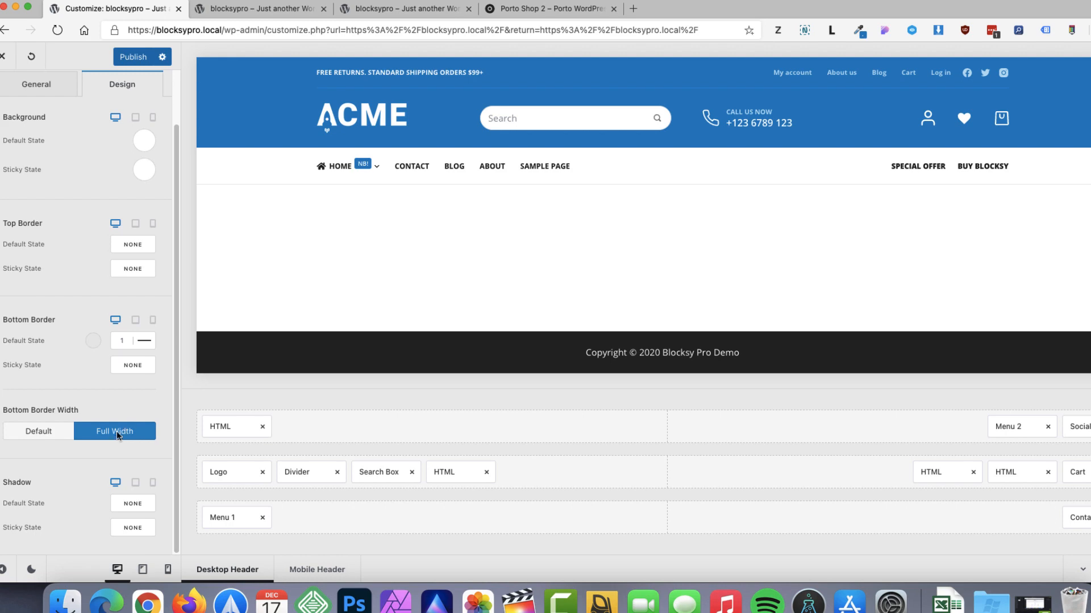
click(134, 62)
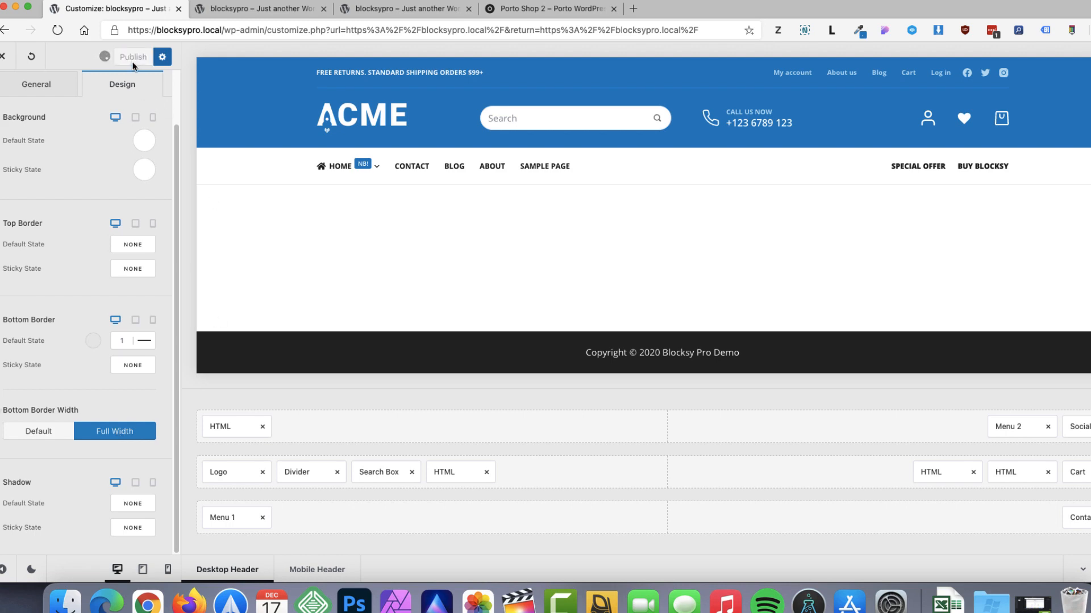
Step: In the Global Header's sticky settings, choose the layout that keeps only the bottom row sticky, and check it by scrolling the preview
scroll(85, 255, up, 2)
click(3, 92)
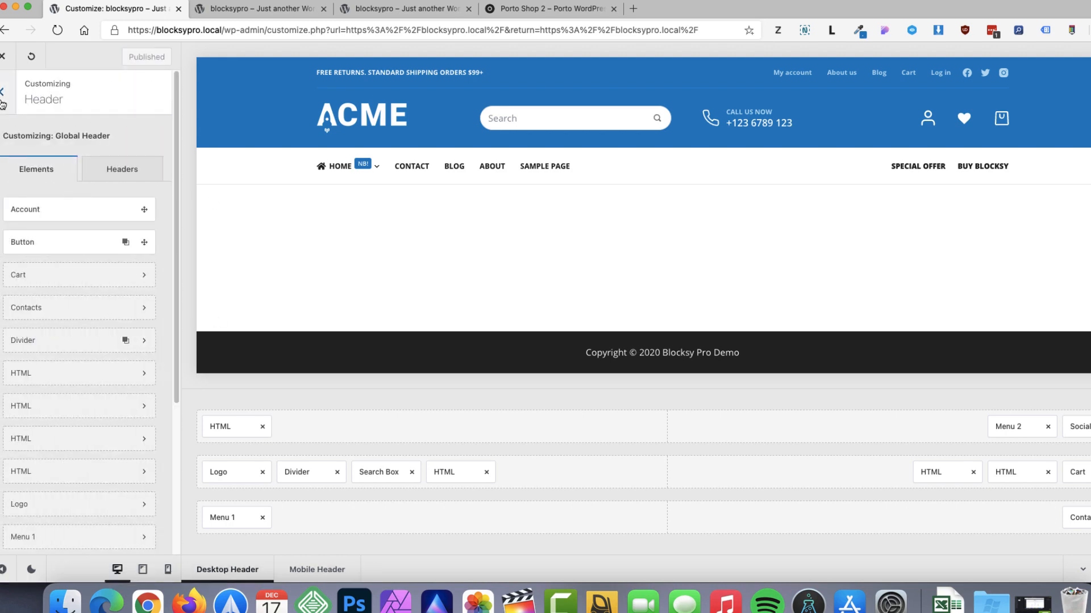
click(3, 92)
click(53, 234)
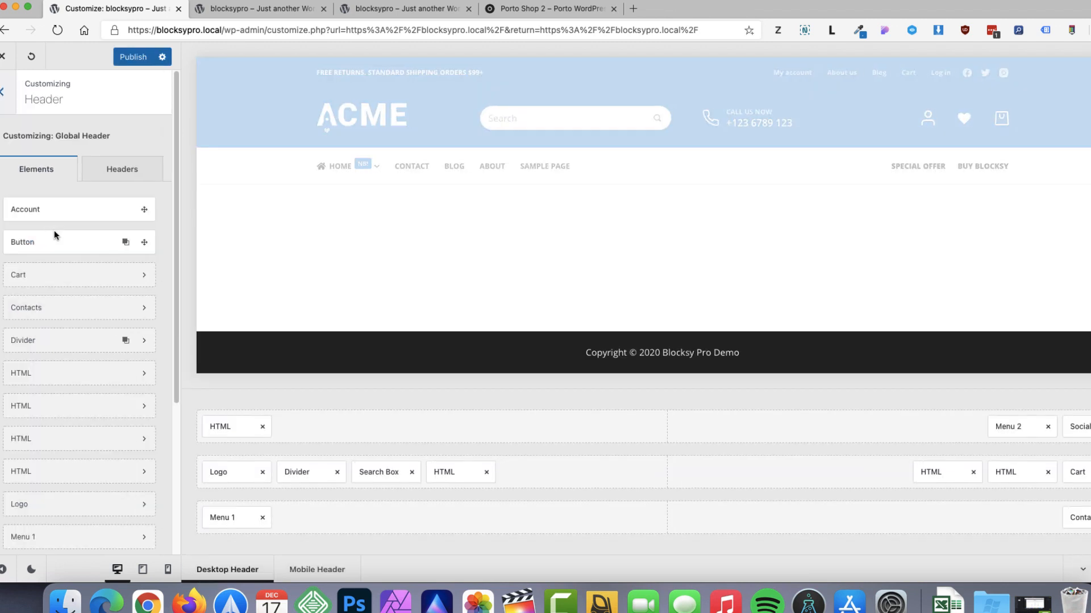
click(128, 168)
click(71, 213)
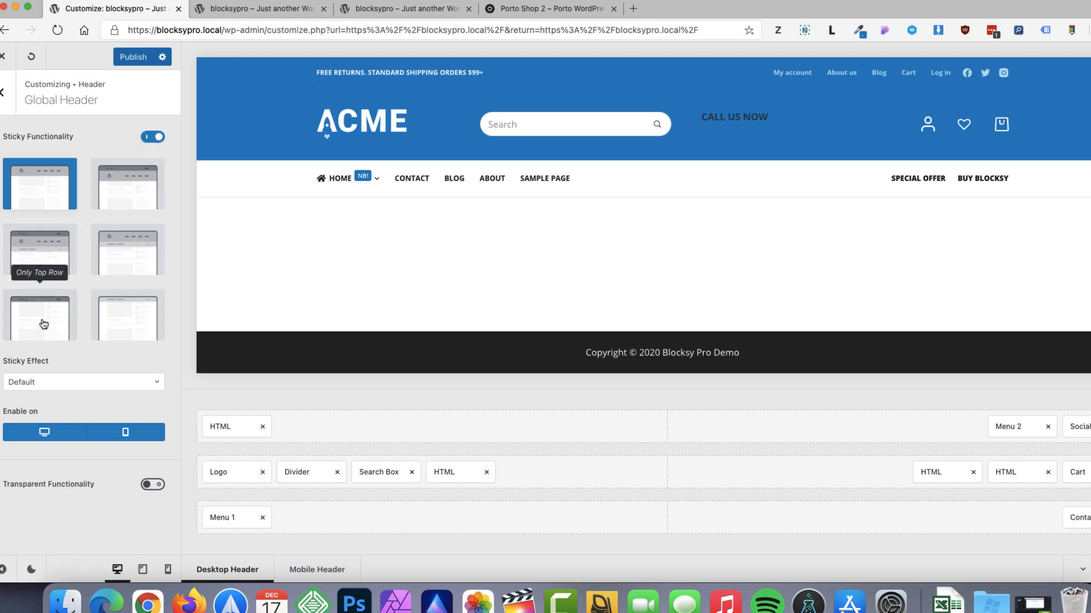
click(119, 319)
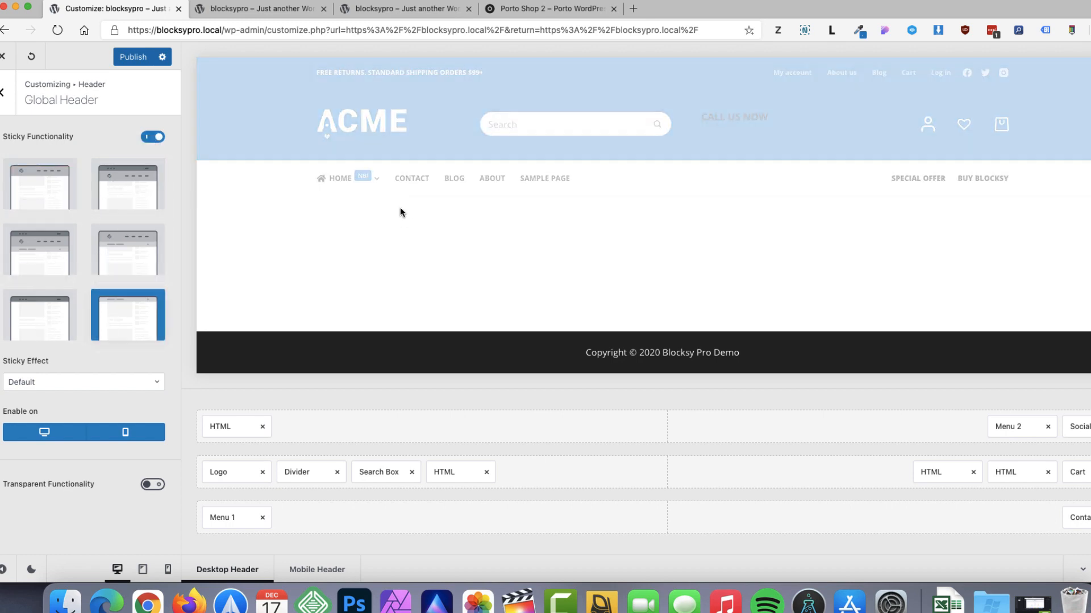
scroll(394, 216, down, 2)
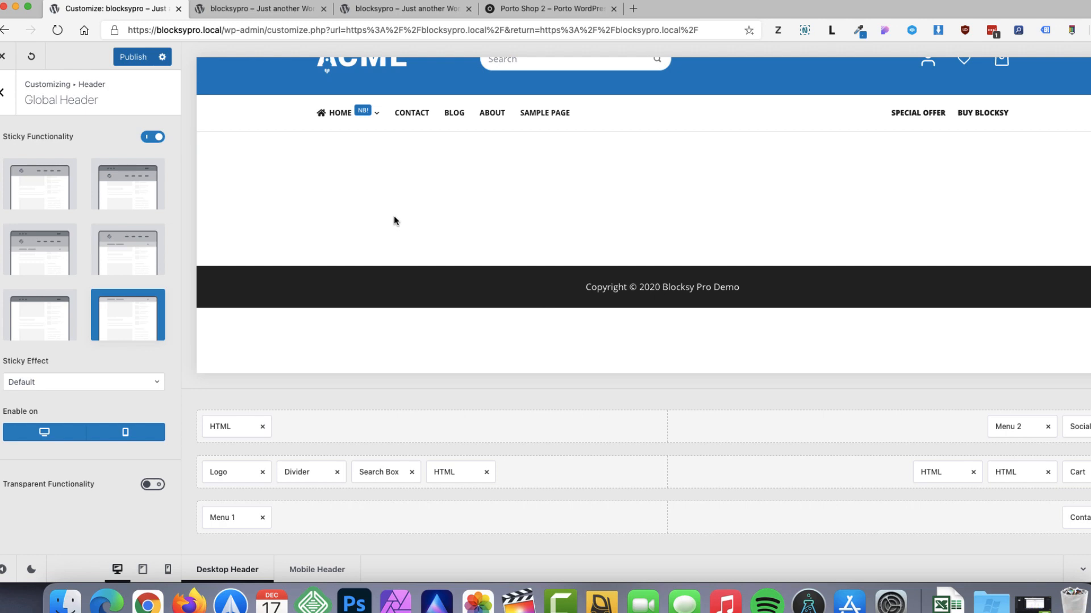
scroll(394, 216, up, 2)
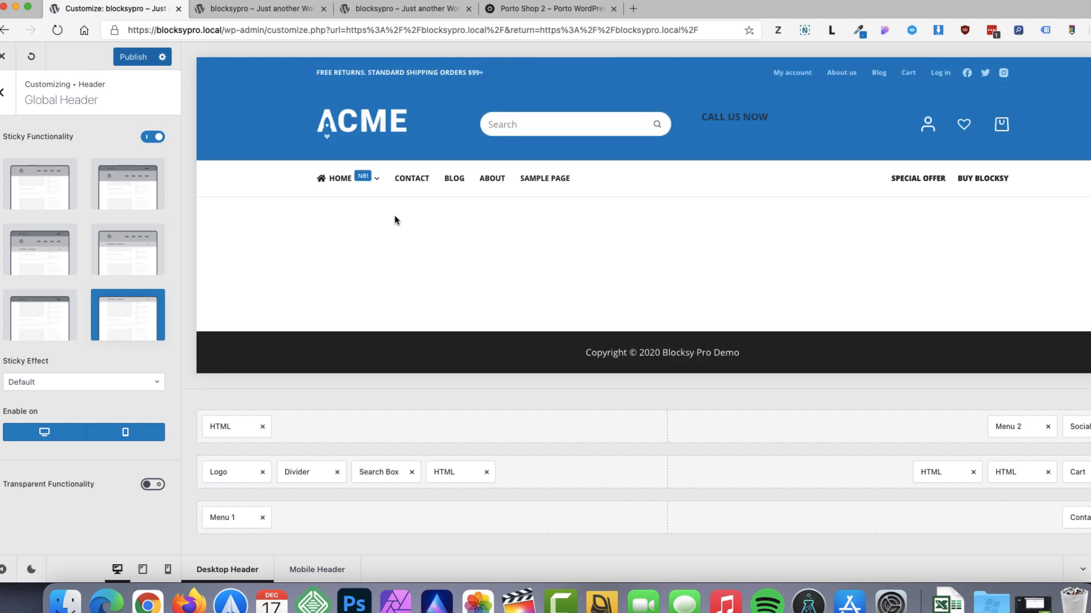
Step: Load the Contact page in the preview and set the Bottom Row's sticky-state background to the blue palette Color 1
click(417, 180)
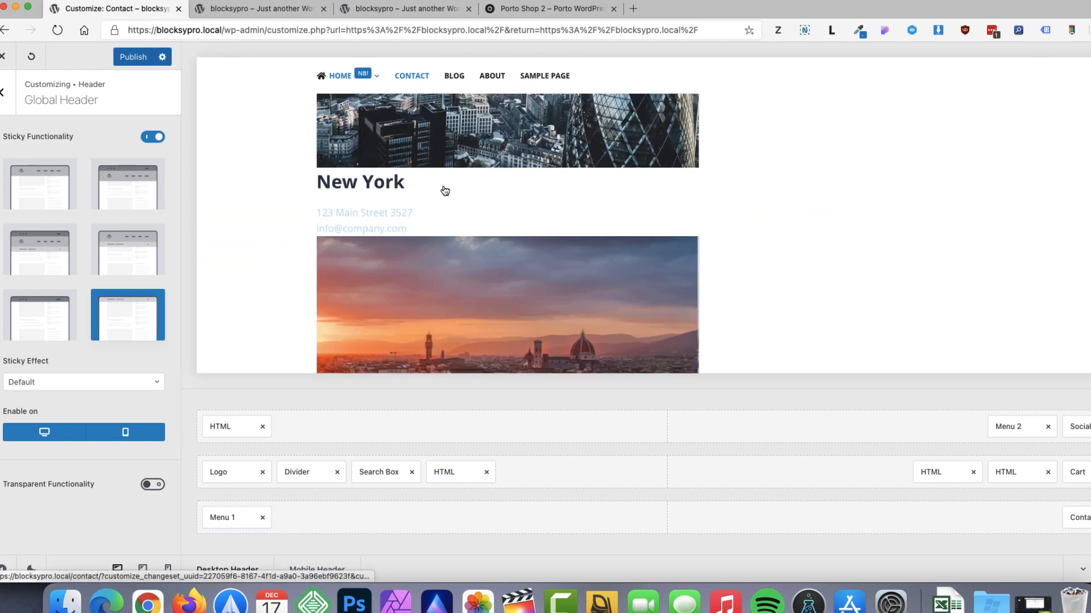
scroll(445, 191, down, 10)
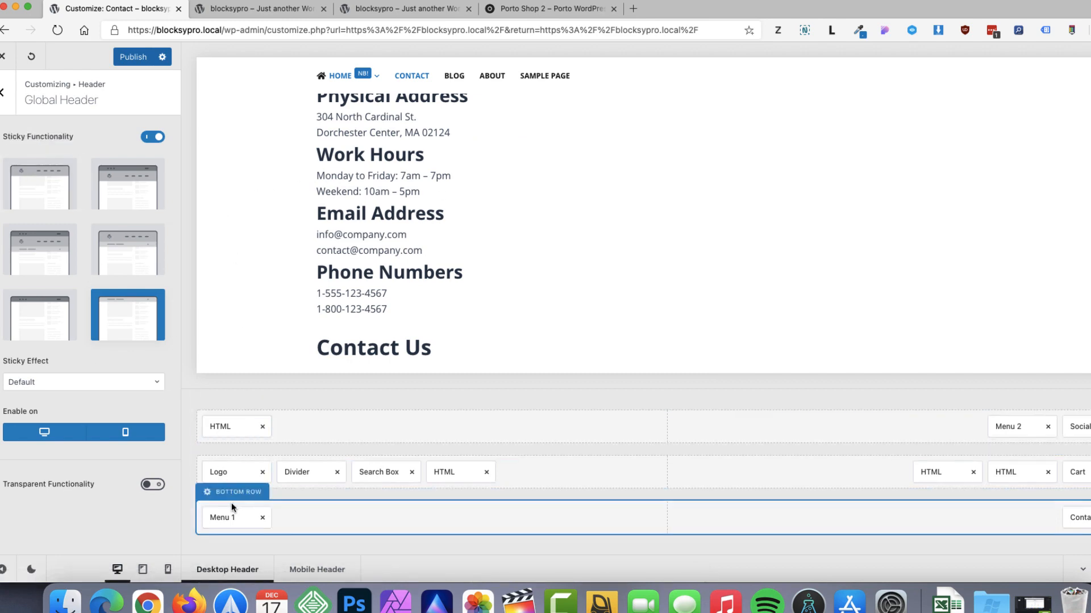
click(231, 503)
click(118, 145)
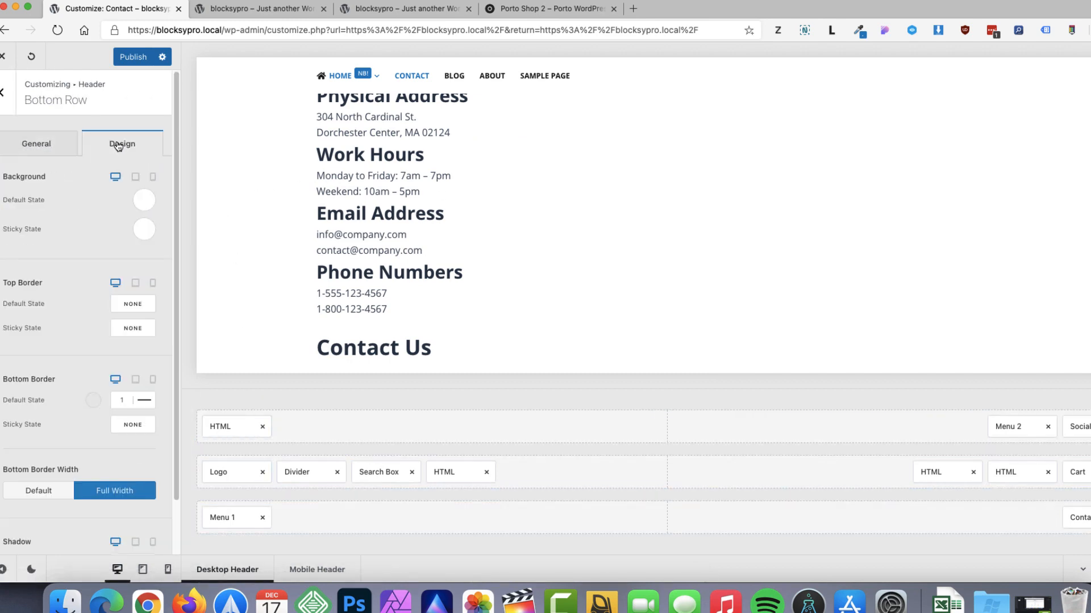
click(144, 236)
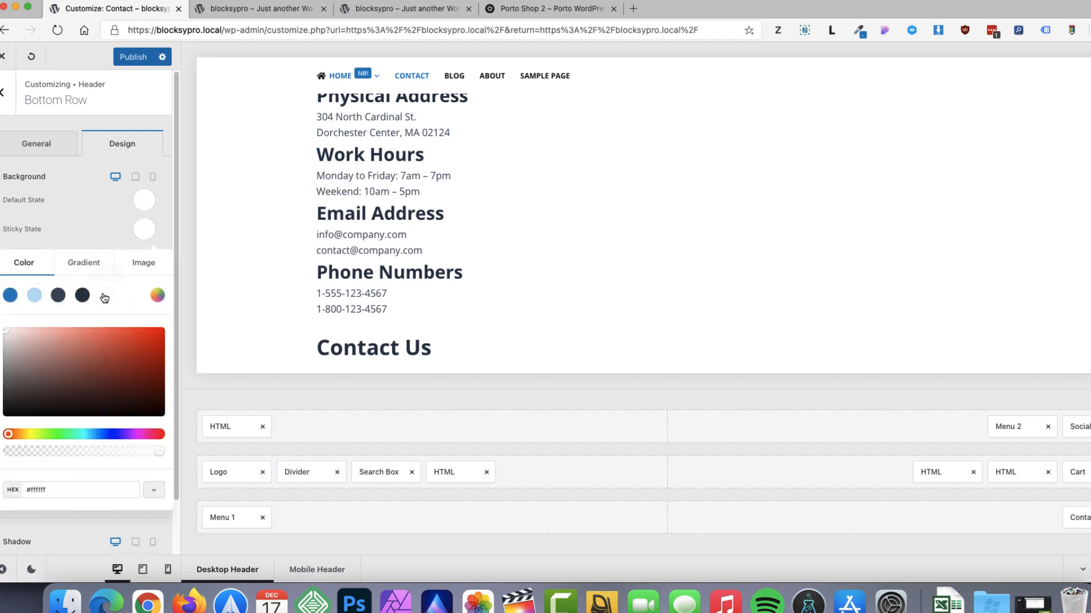
click(10, 296)
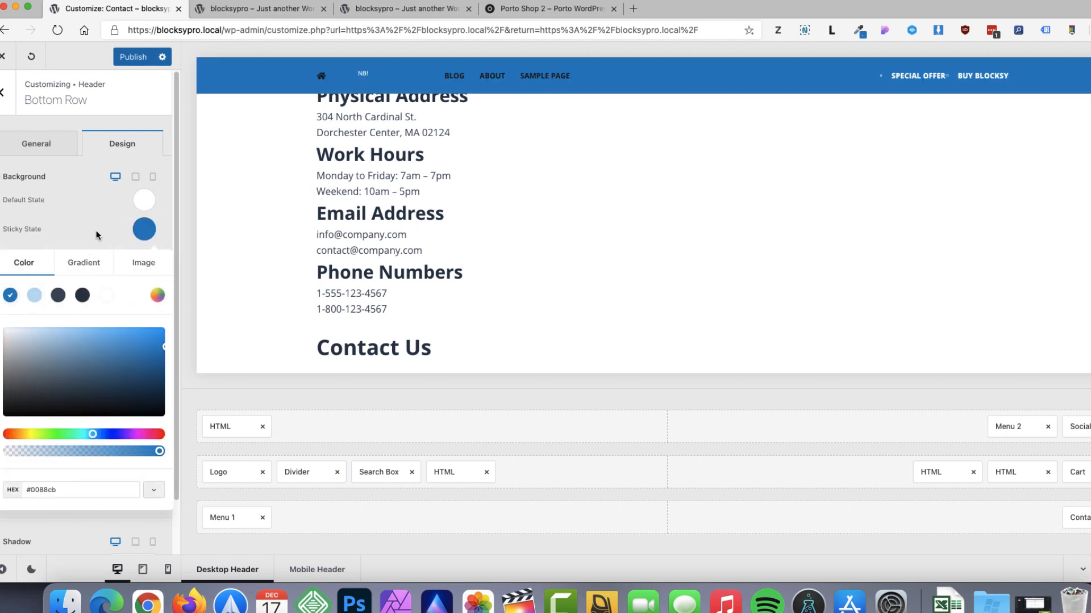
Step: Set Menu 1's top-level sticky-state font color to white (Color 5) and its hover color to light blue (Color 2)
click(225, 518)
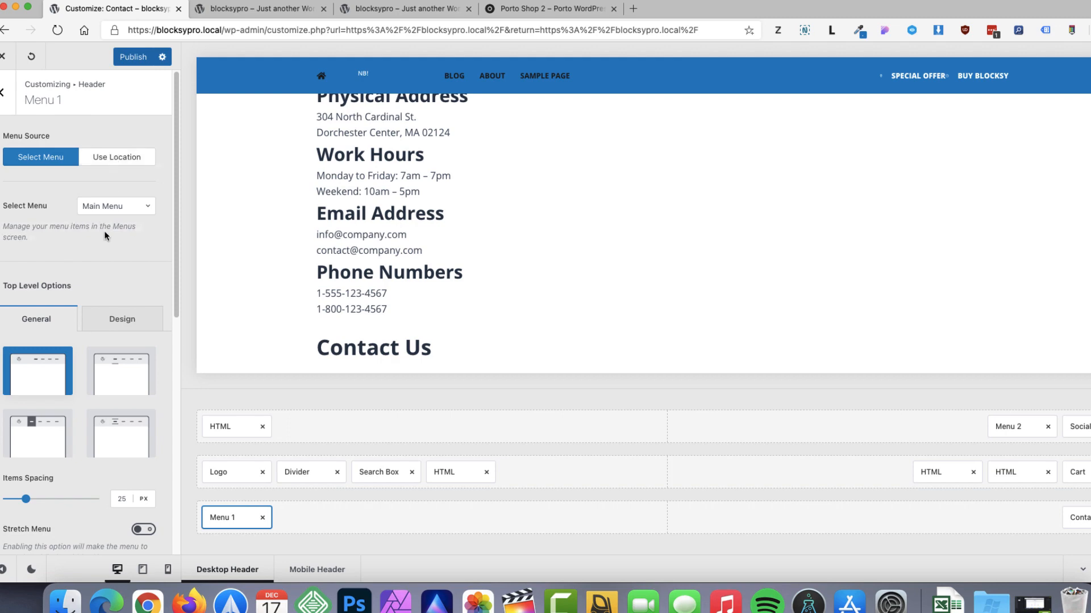
click(121, 324)
scroll(99, 380, down, 1)
scroll(99, 380, down, 3)
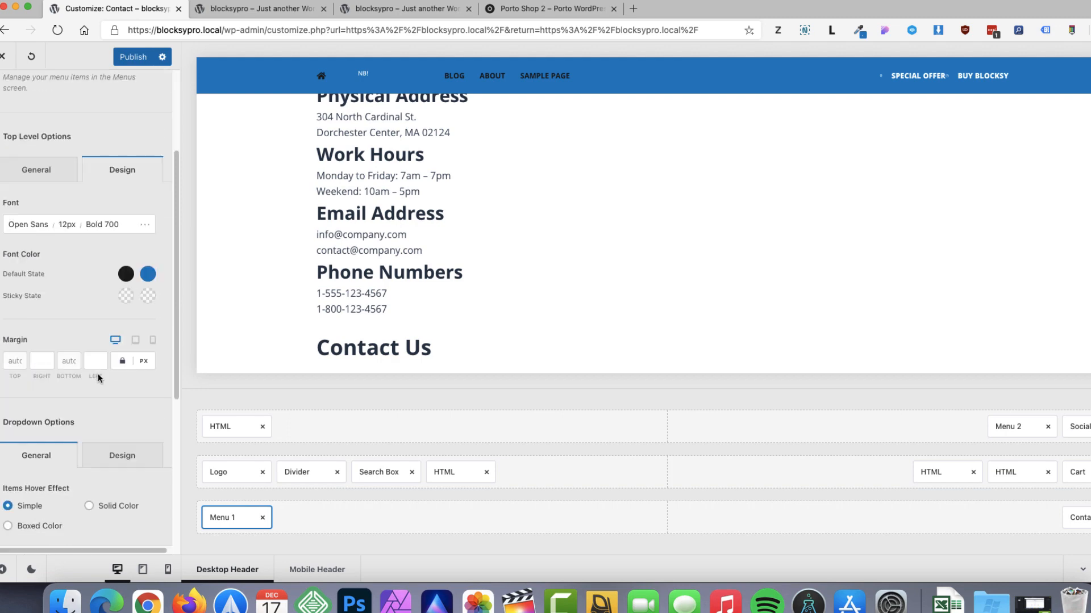
click(126, 296)
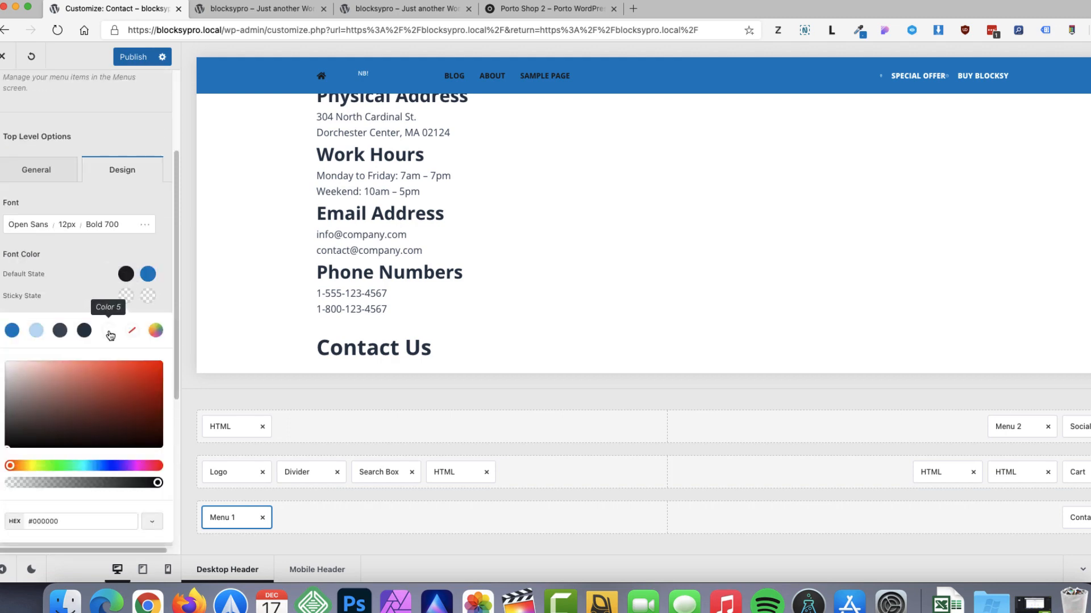
click(110, 333)
click(147, 296)
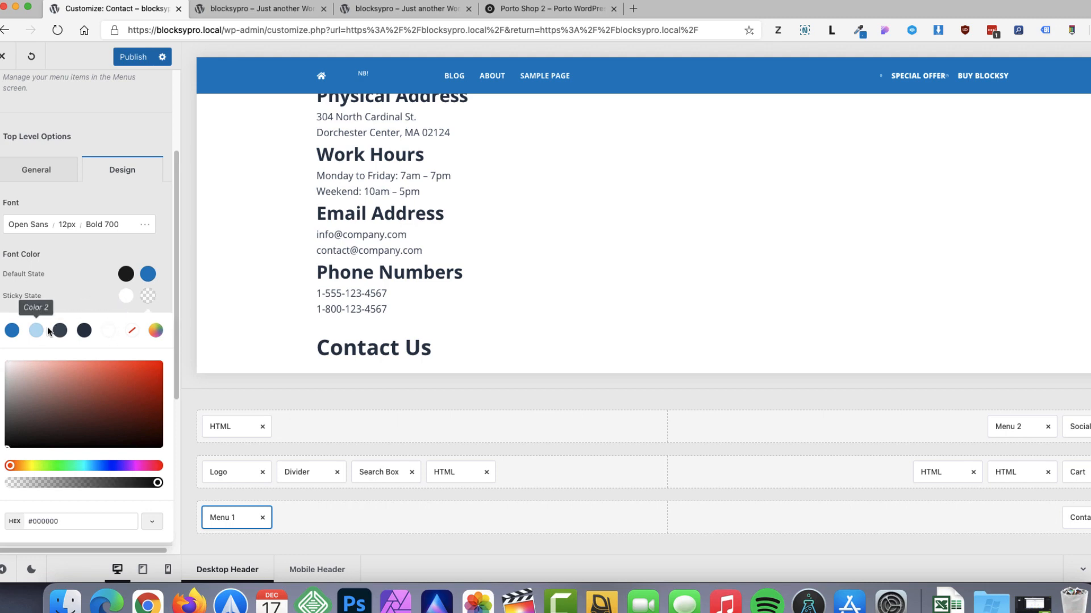
click(35, 332)
click(72, 304)
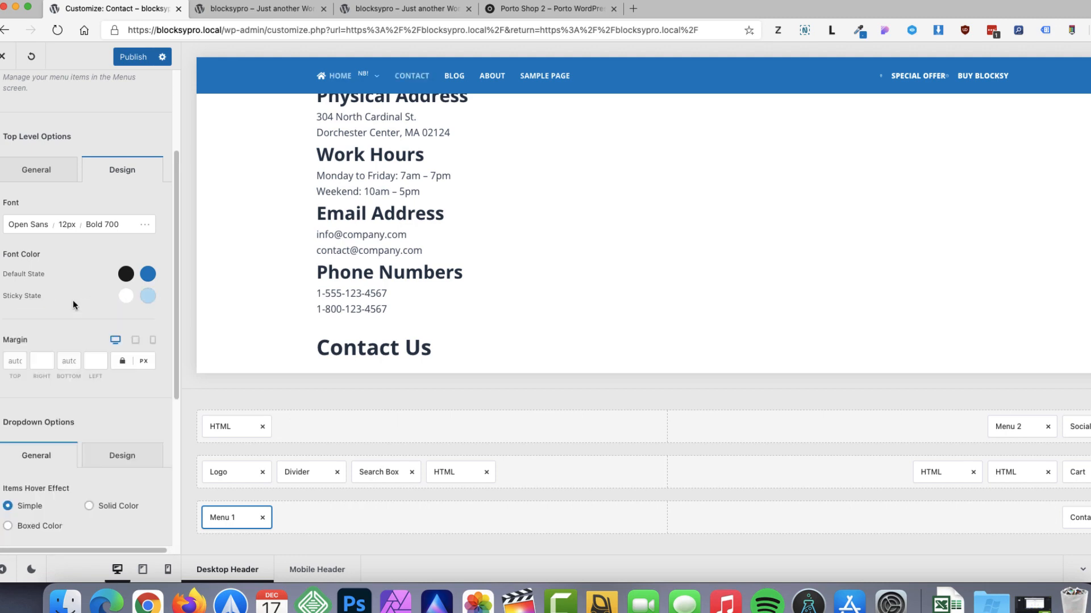
Step: Set the Contacts element's sticky-state initial and hover icon colors to the blue palette Color 1
scroll(589, 189, down, 4)
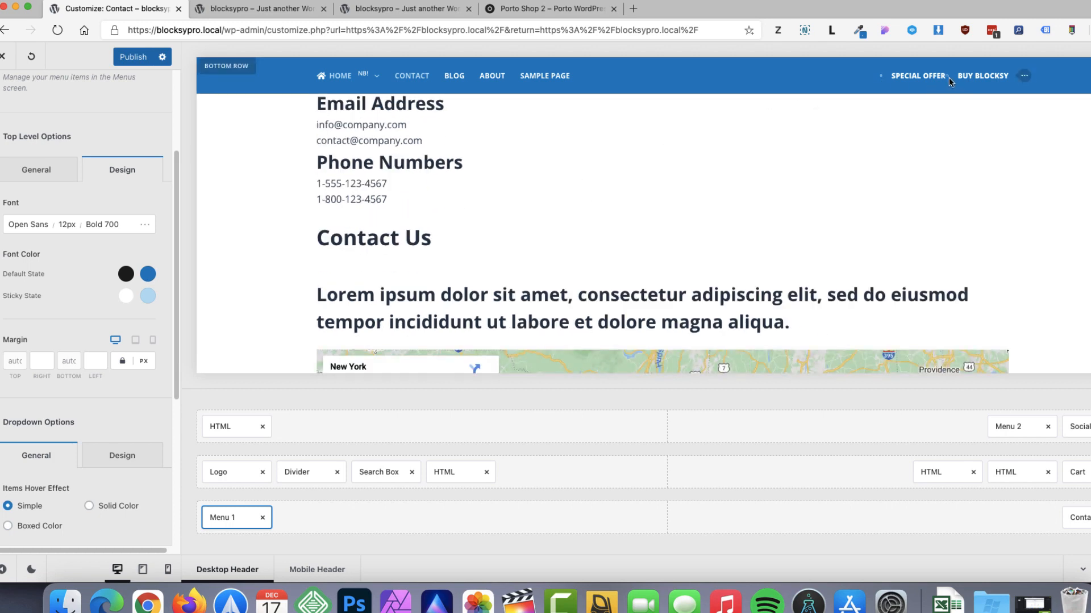
click(1087, 517)
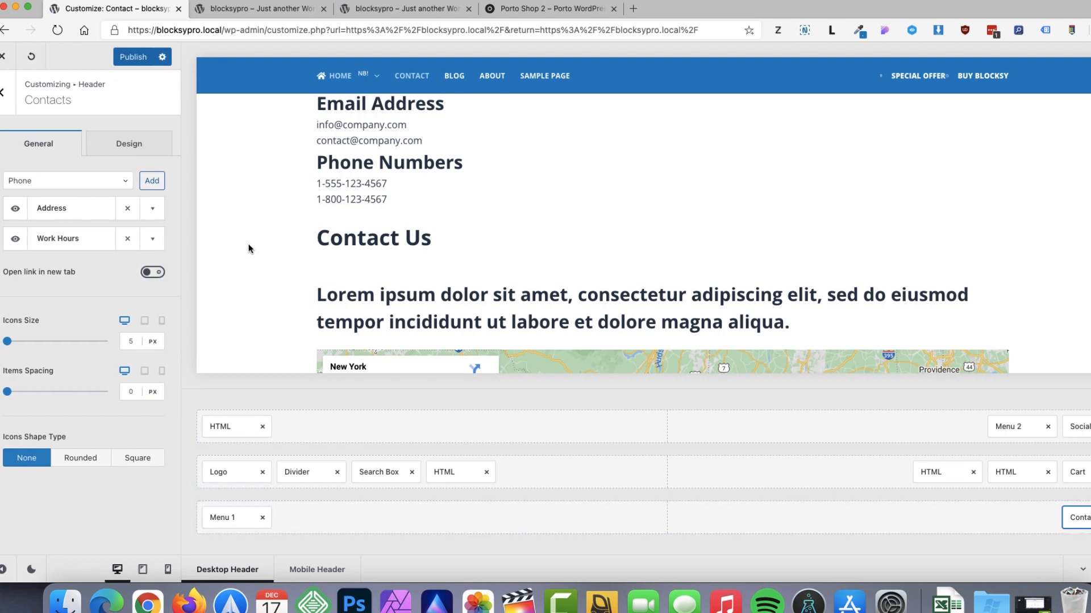
click(129, 149)
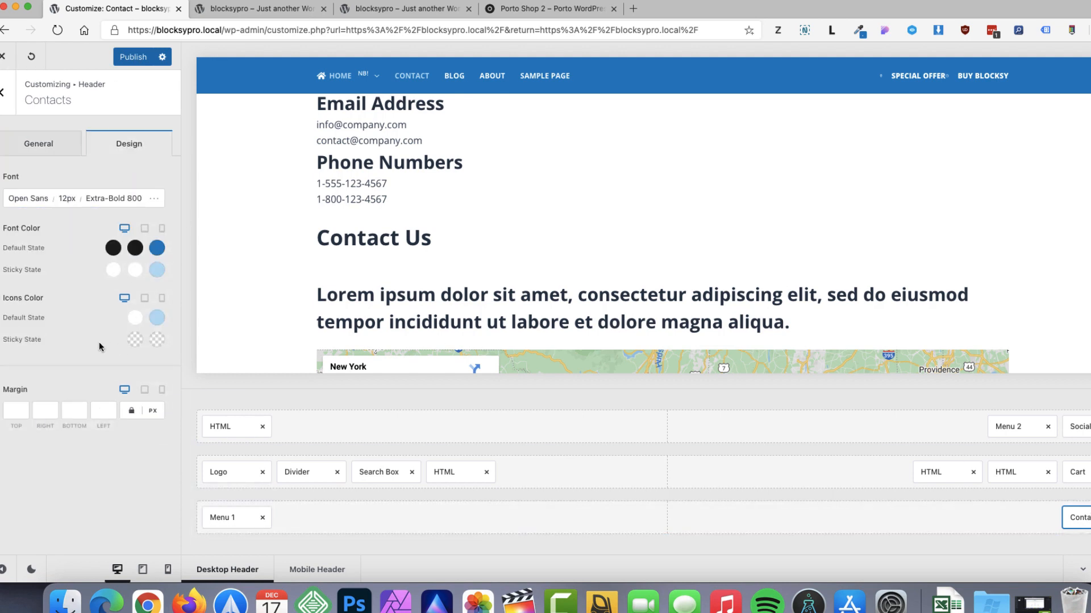
click(157, 317)
click(12, 110)
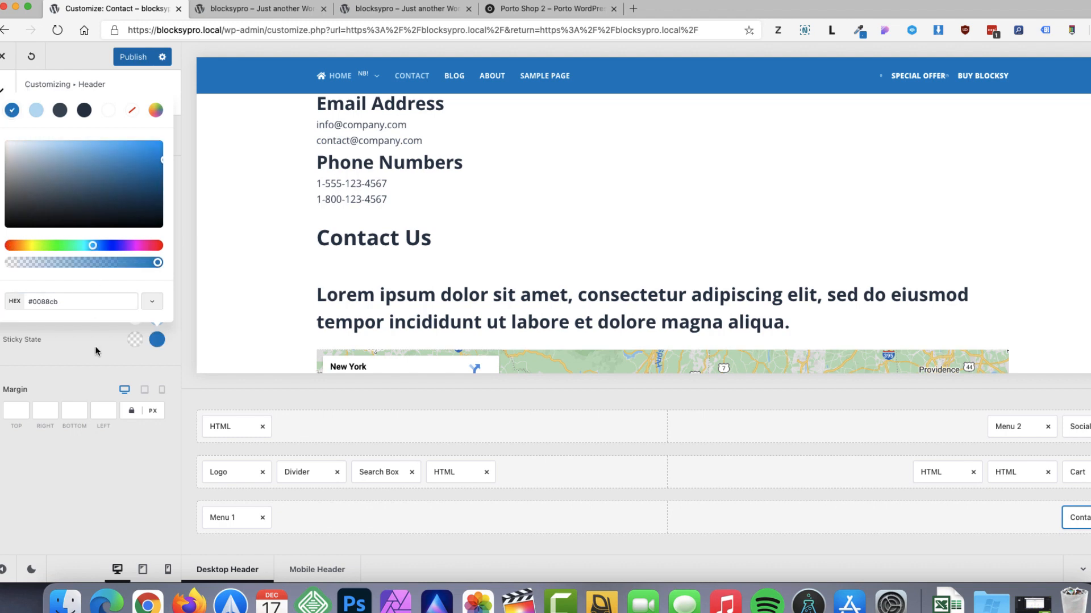
click(134, 325)
click(135, 319)
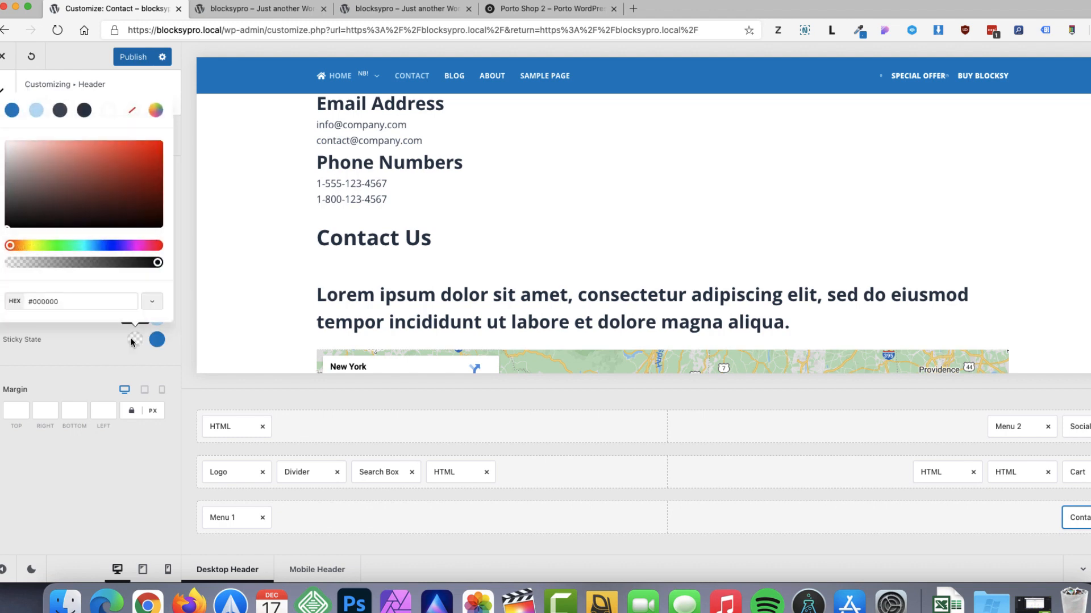
click(11, 111)
click(702, 164)
Step: Check the sticky and default header states in the Contact page preview and publish the changes
scroll(715, 155, down, 2)
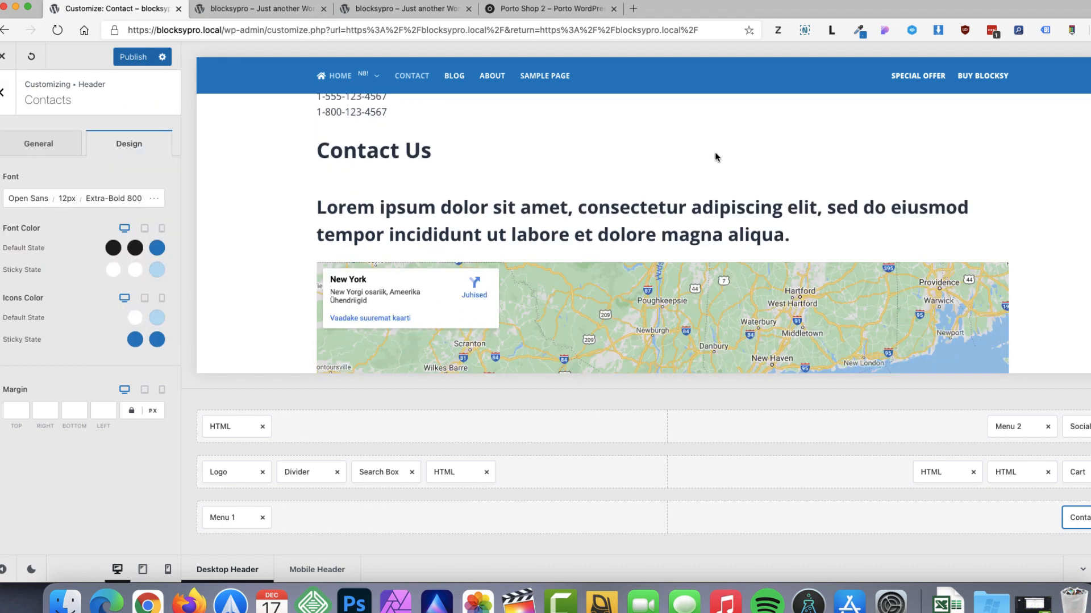
scroll(715, 155, up, 10)
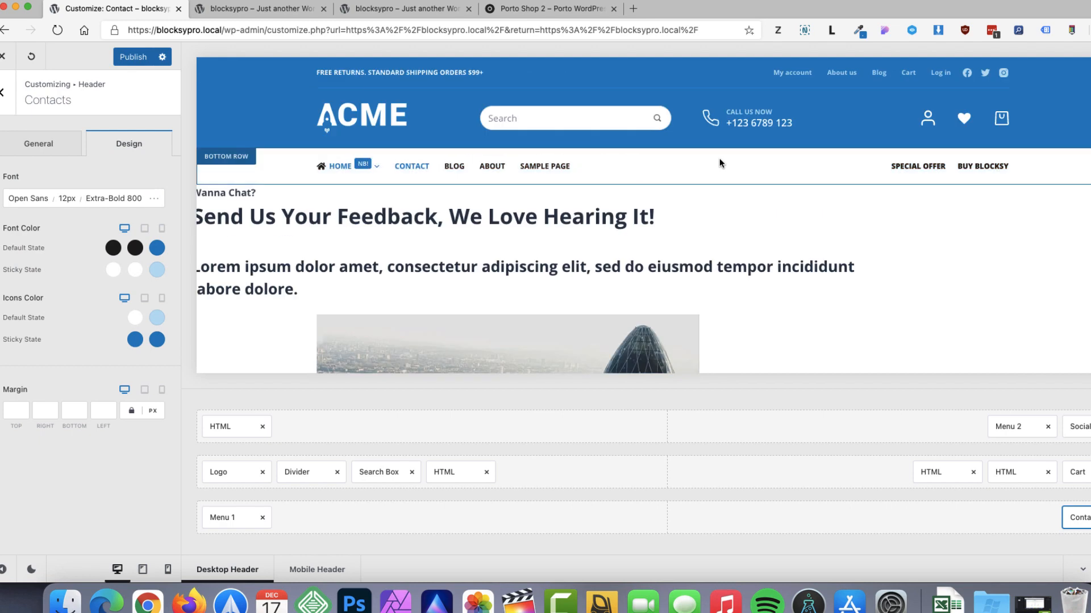
click(136, 57)
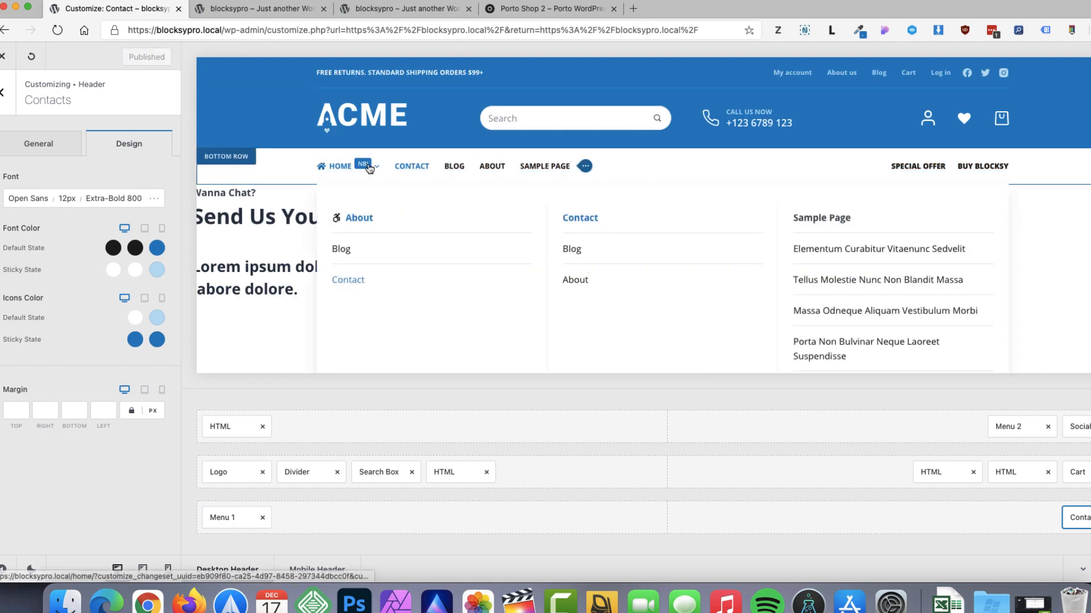
Step: Turn off the menu badge of the Main Menu's Home item, save its settings and view the site's front page
click(237, 9)
mouse_move(41, 67)
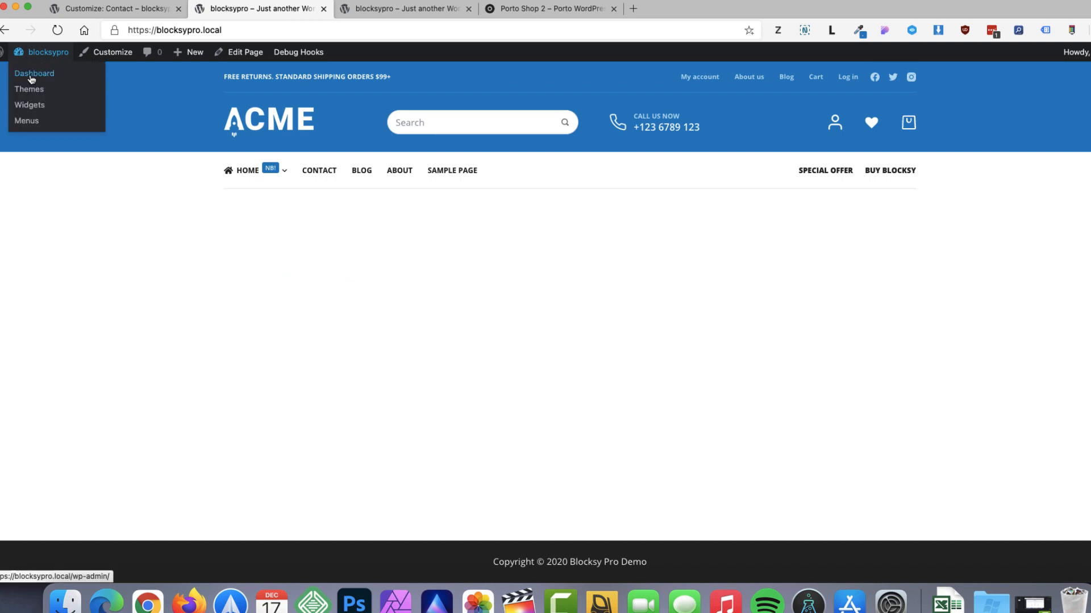
click(31, 123)
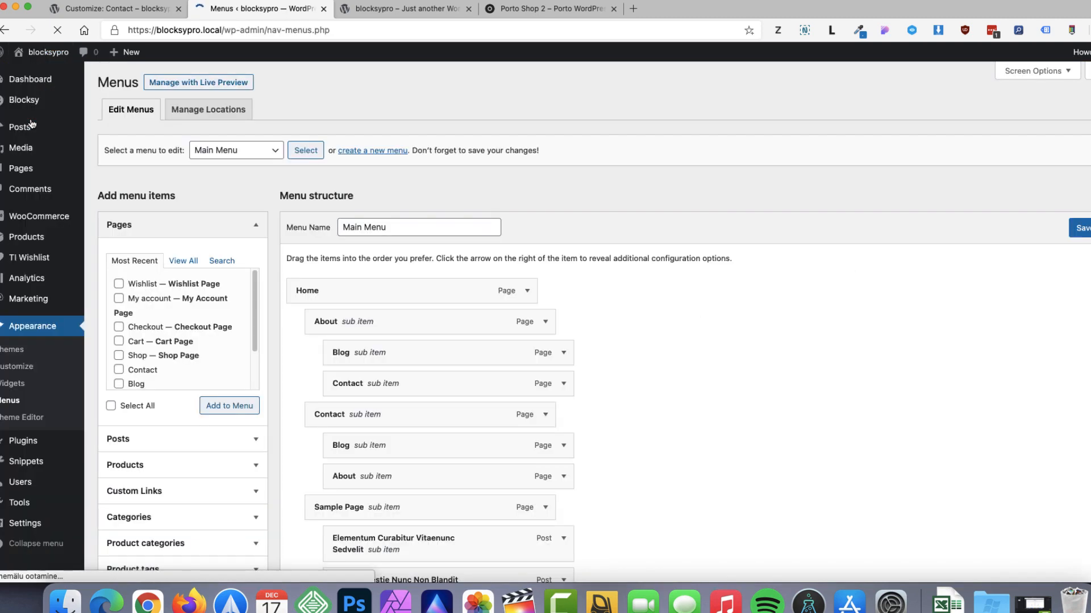
click(524, 292)
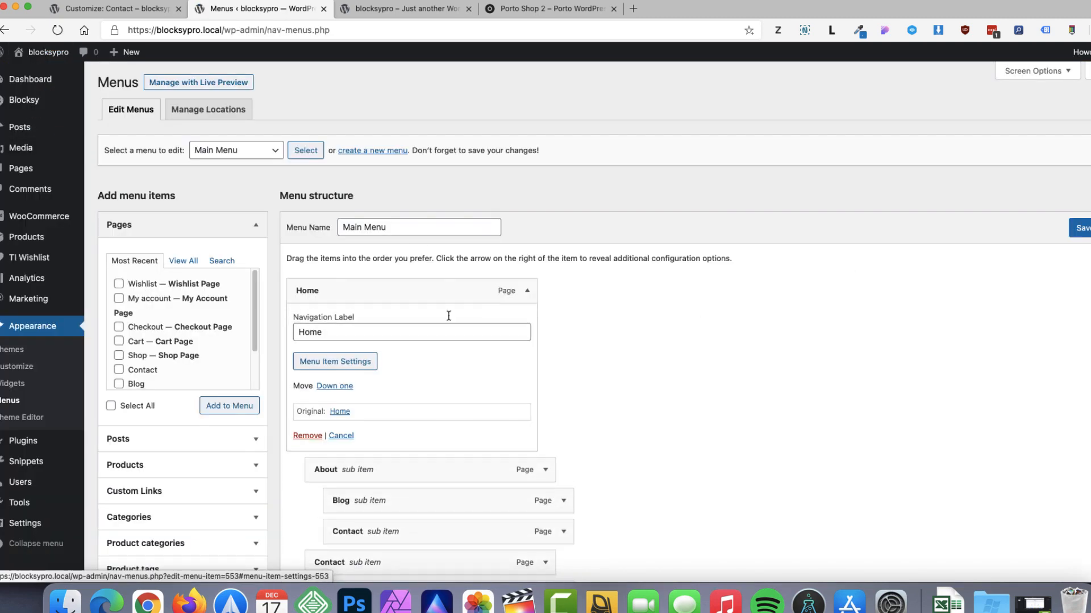
click(337, 362)
scroll(587, 351, down, 10)
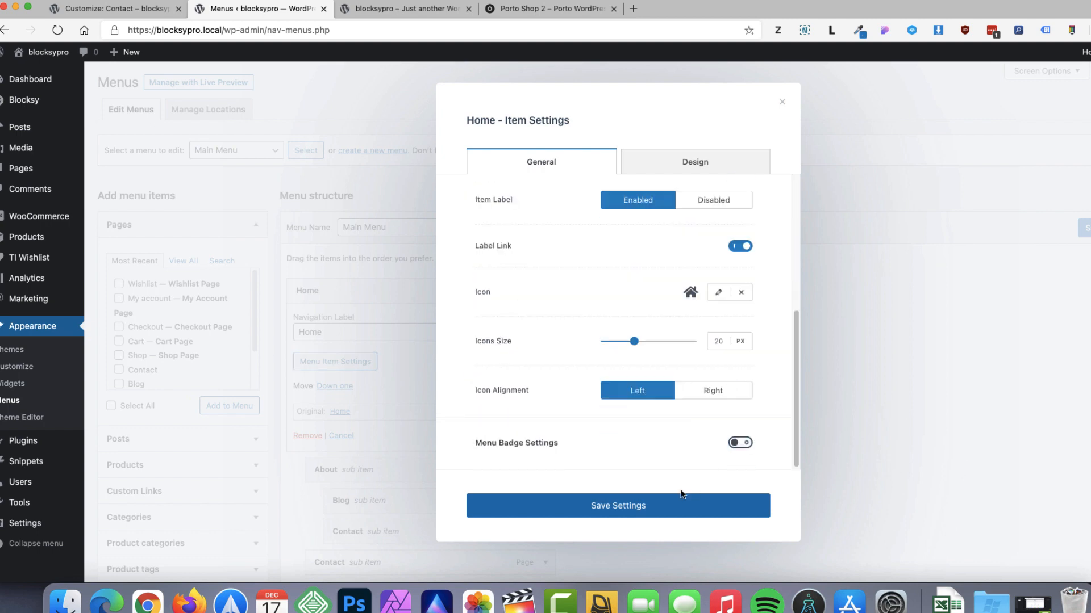
click(628, 508)
click(372, 9)
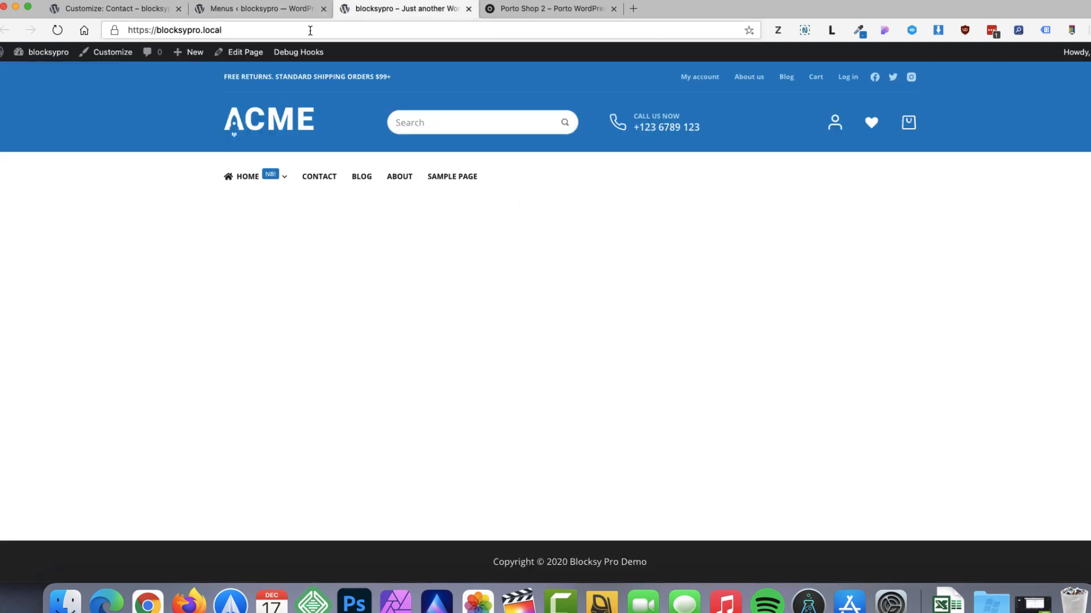
click(269, 113)
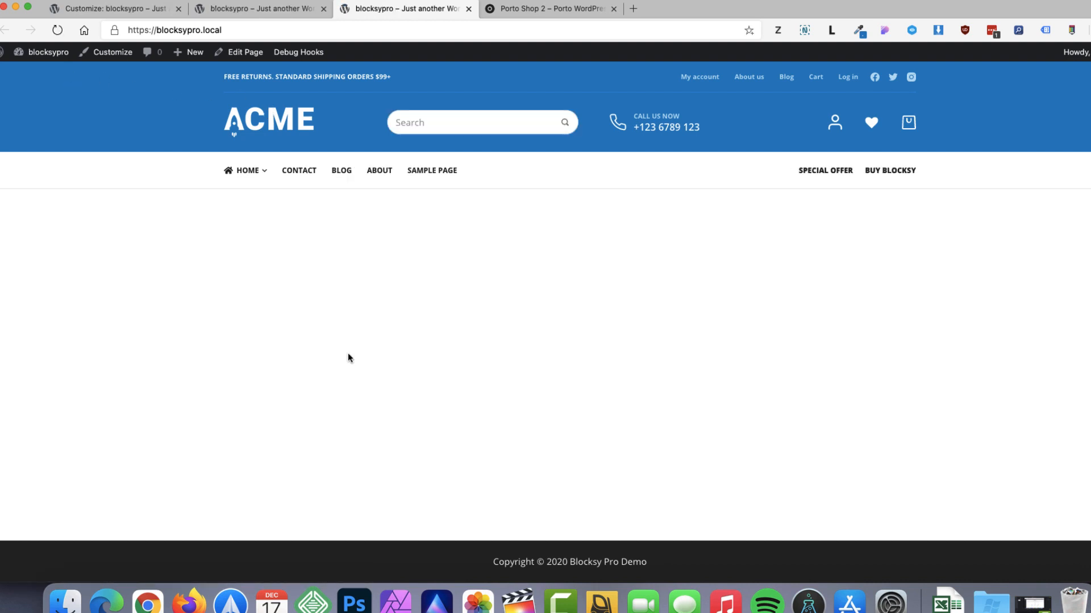
Step: Inspect the top header row of the Porto demo shop in the developer tools to check its height
click(506, 12)
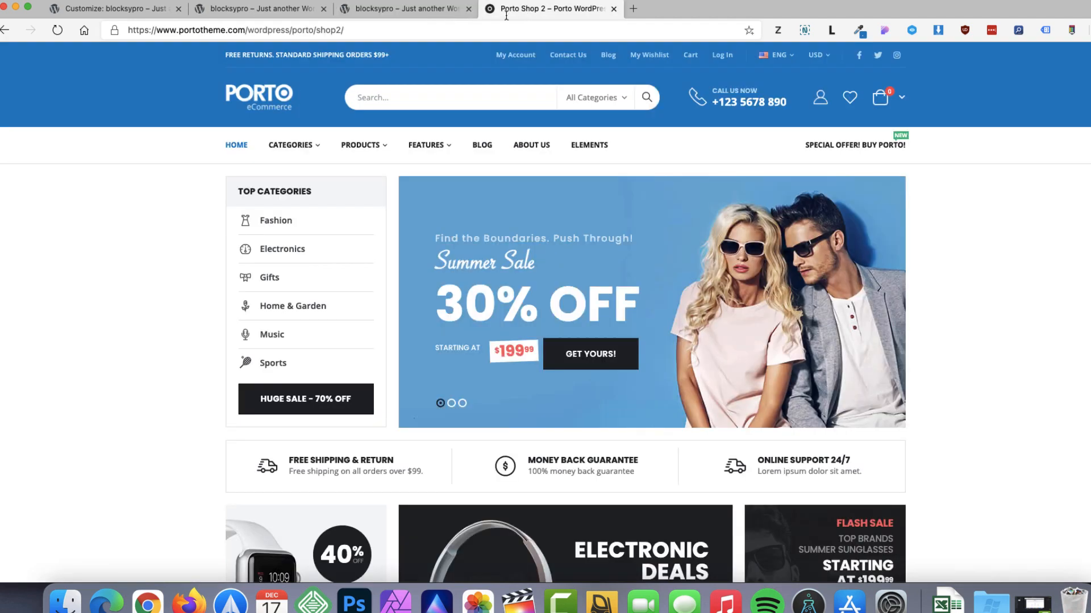
right_click(291, 53)
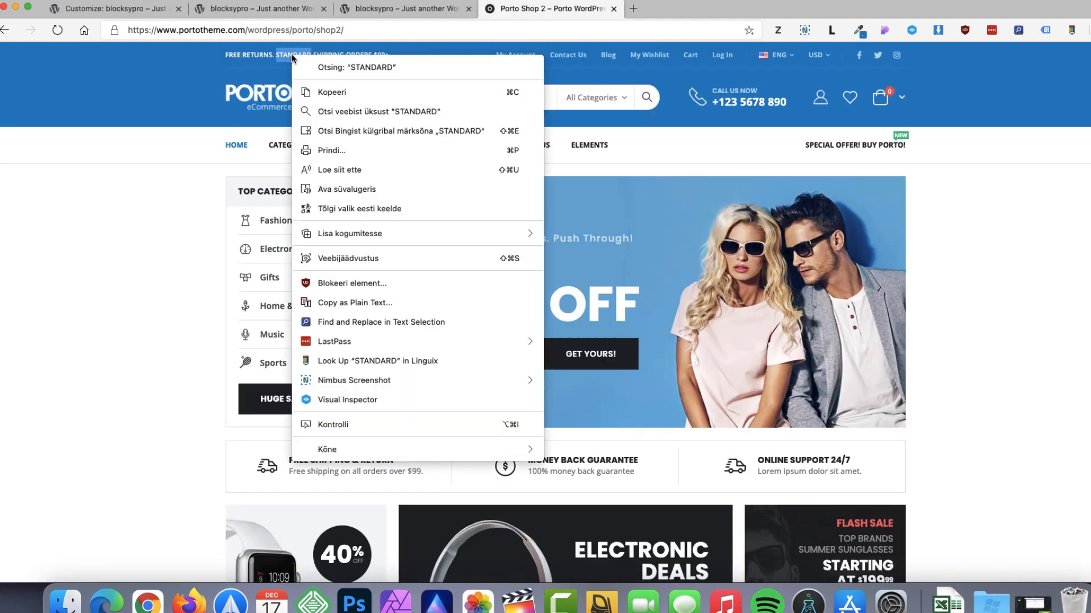
click(336, 426)
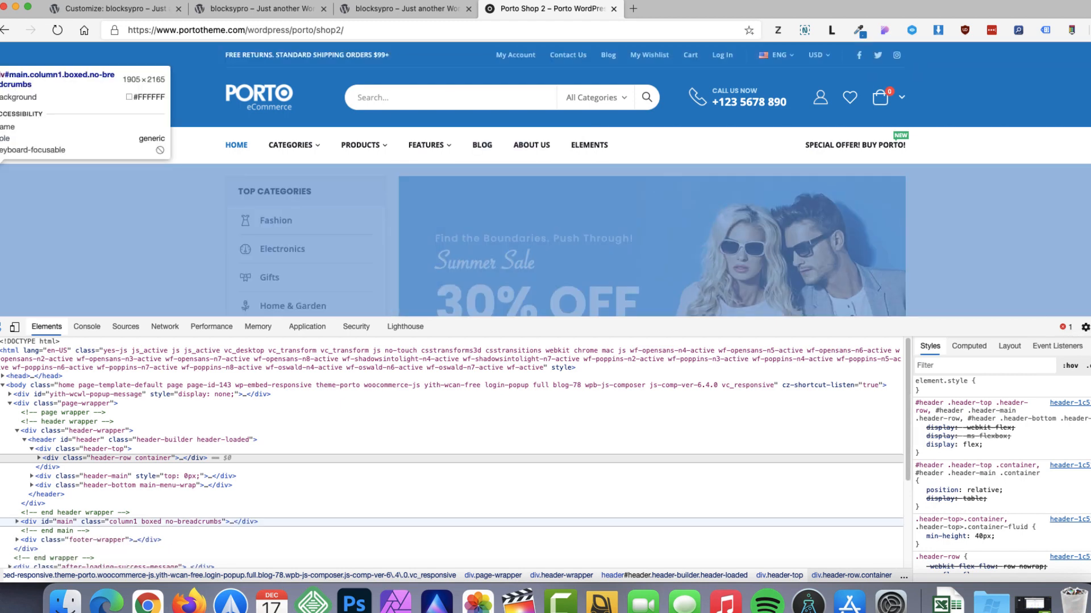
key(super+alt+i)
Step: Set the Top Row's minimum height to 42 px in the header customizer and publish the change
click(116, 10)
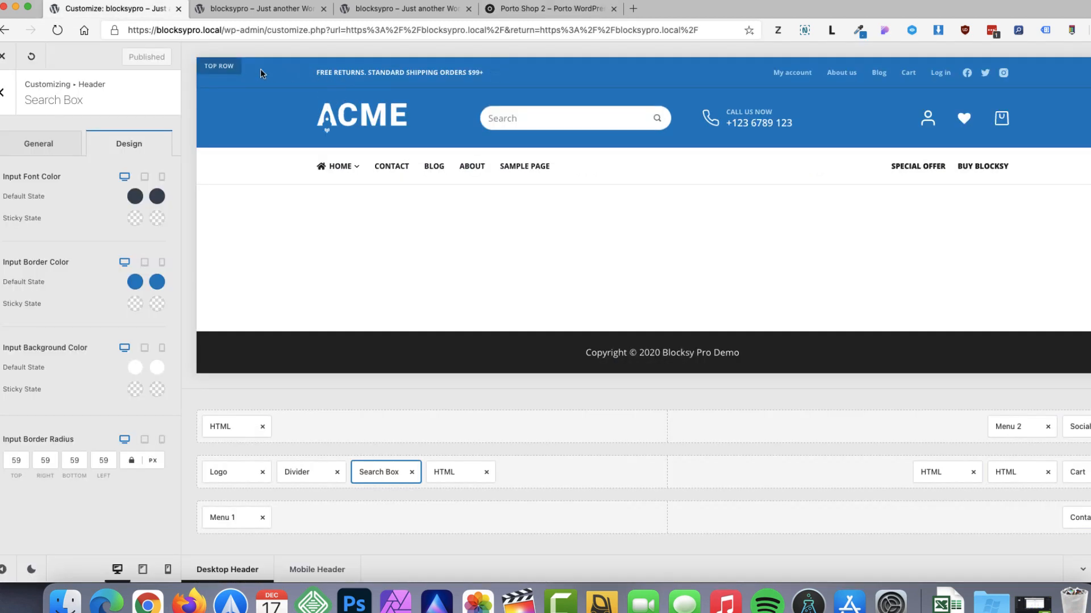
click(216, 69)
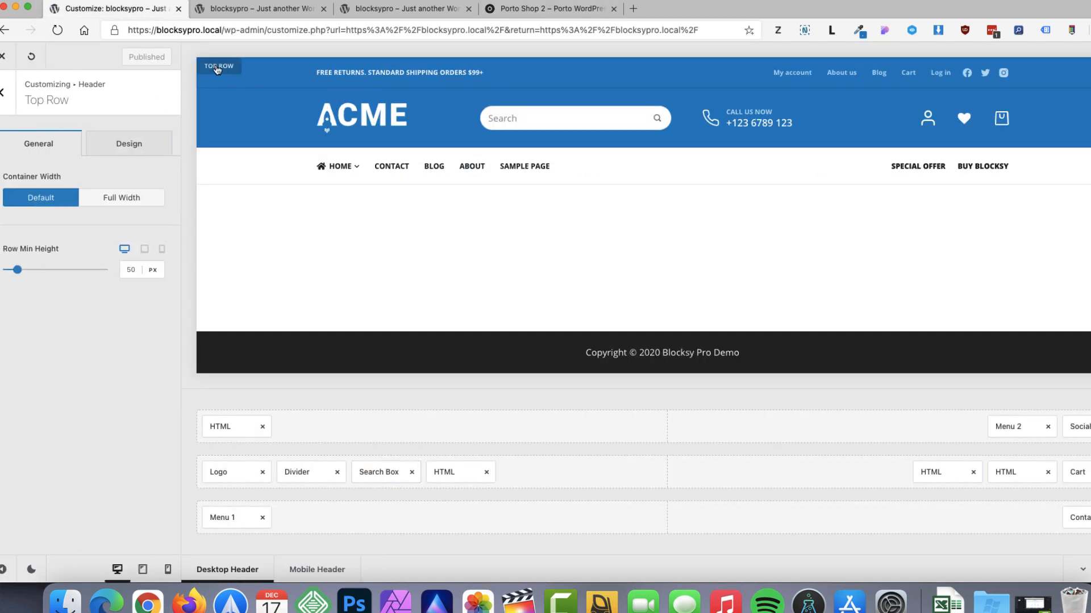
double_click(121, 268)
text(42)
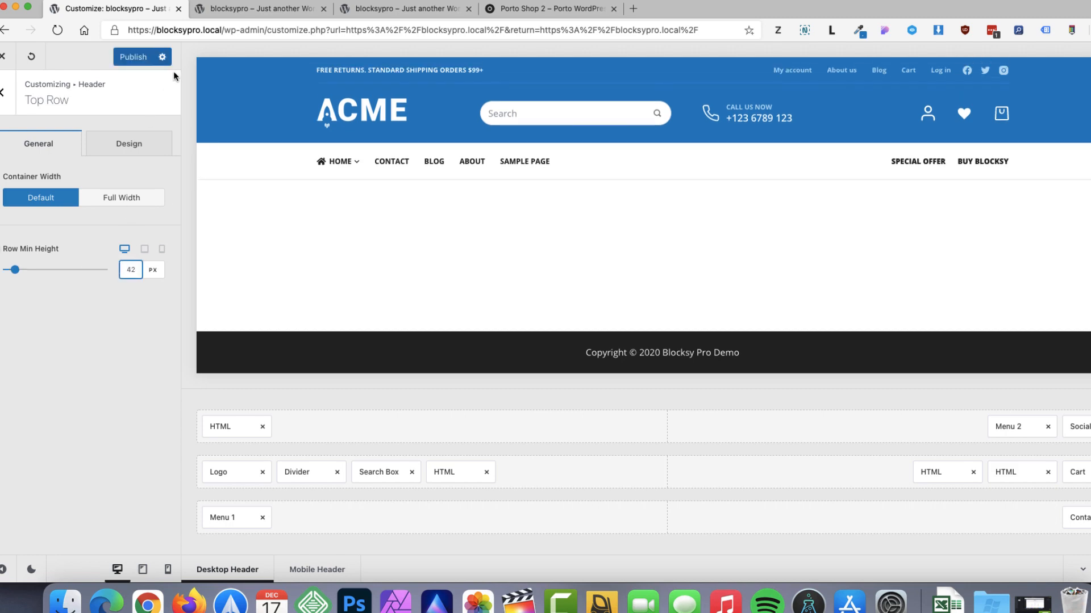
click(144, 59)
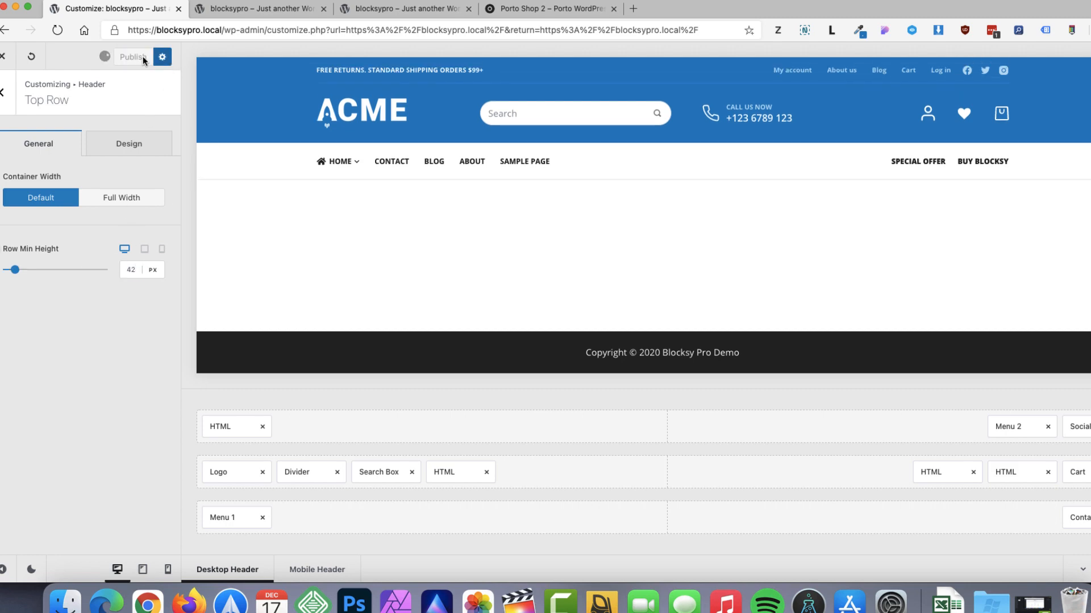
Step: In the mobile header, set the Trigger's icon style to Type 3 and its default-state initial color to white (Color 5)
click(319, 575)
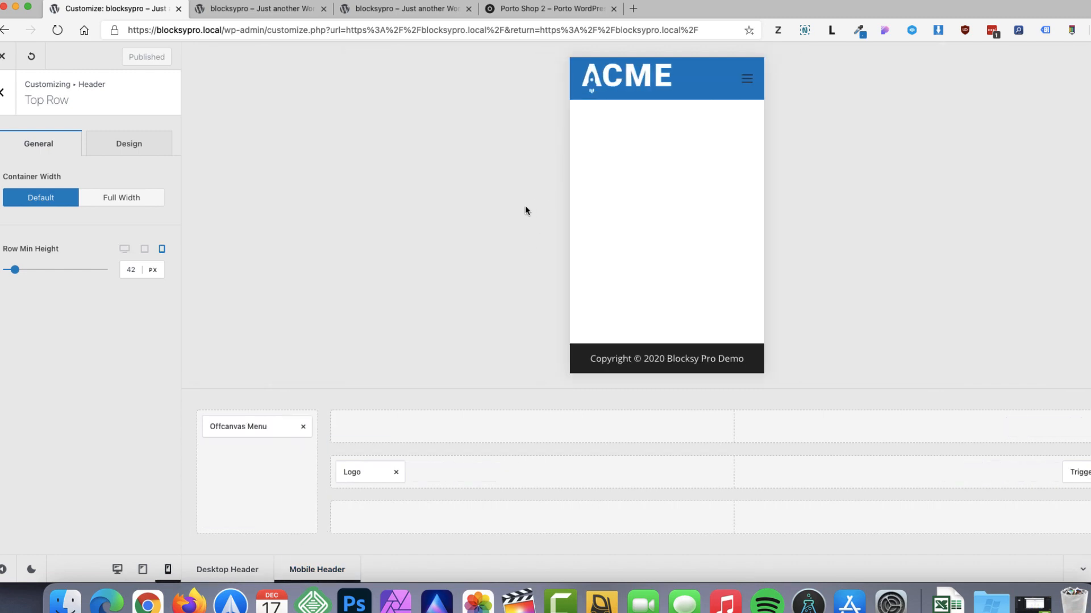
click(1086, 472)
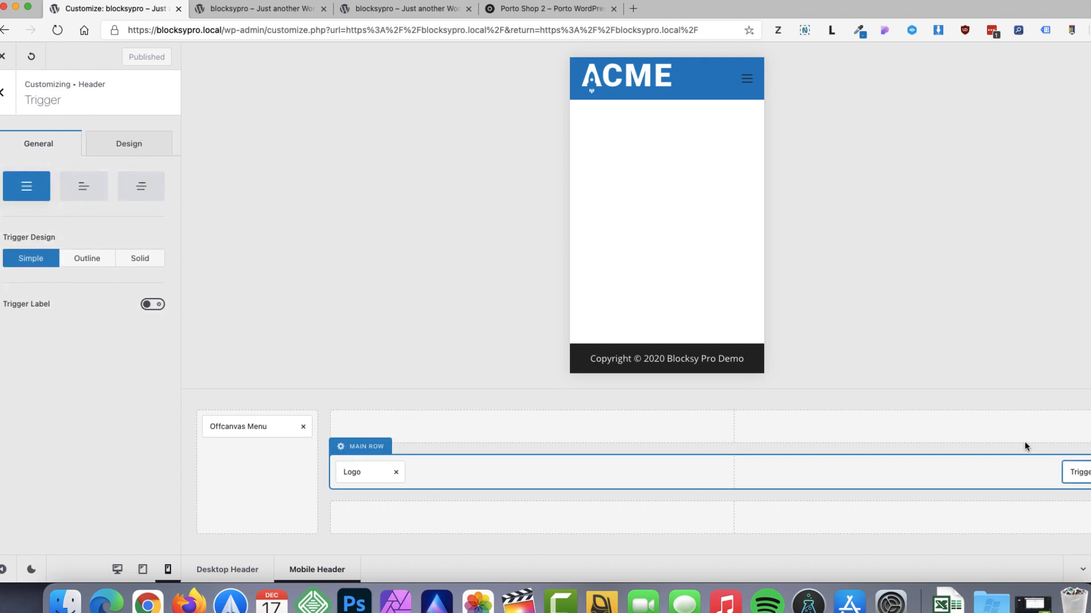
click(126, 188)
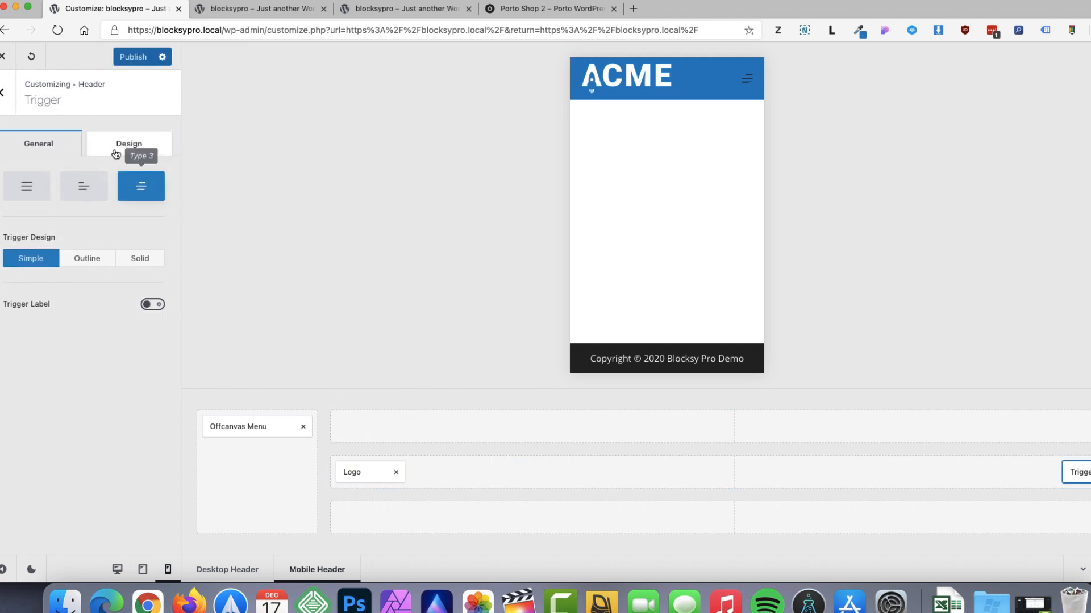
click(127, 144)
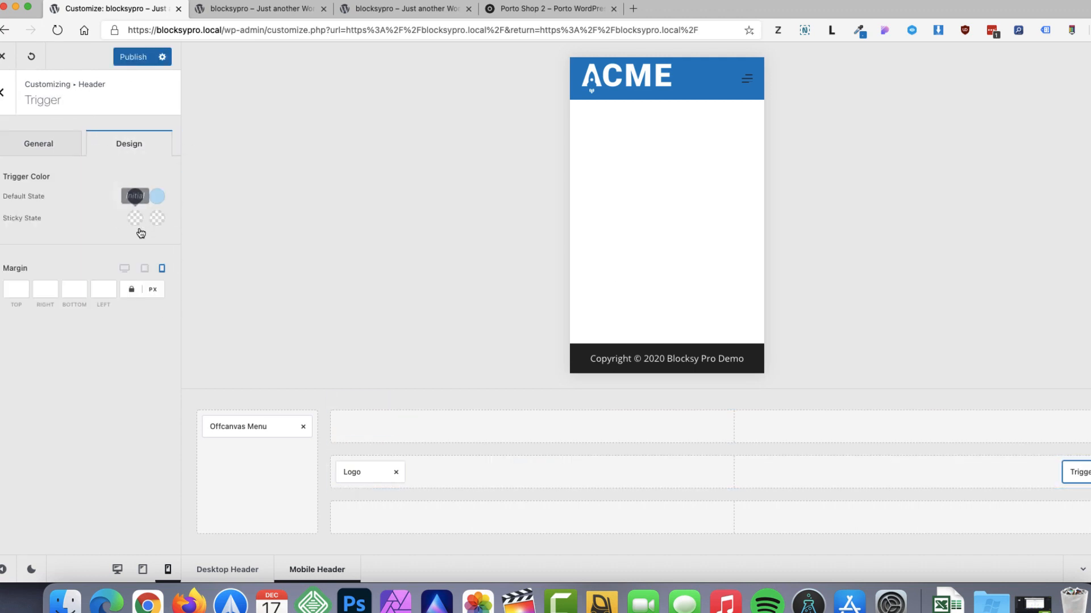
click(135, 197)
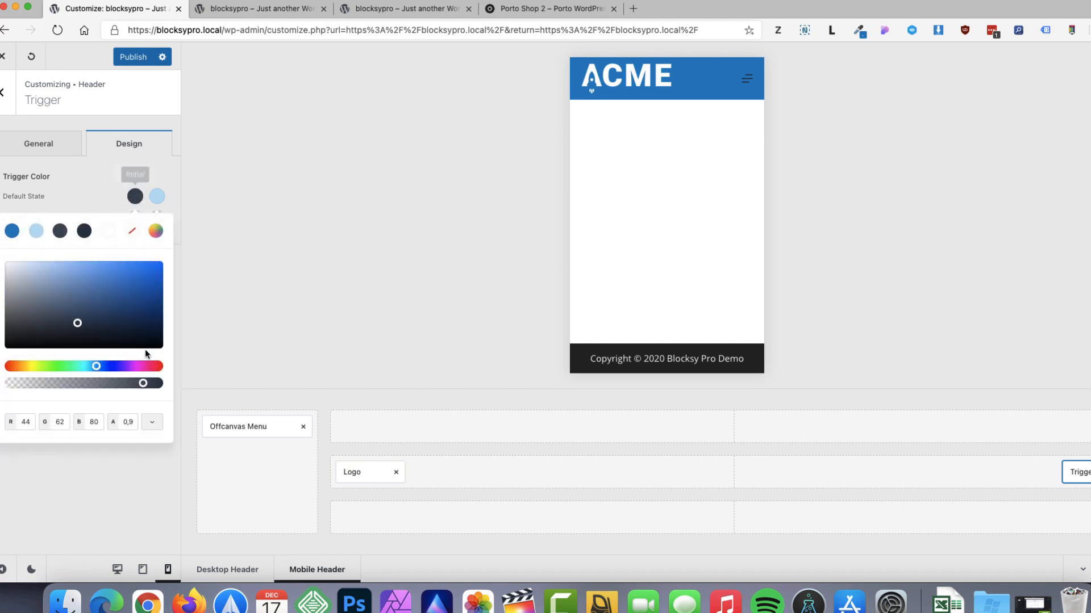
click(109, 232)
click(99, 526)
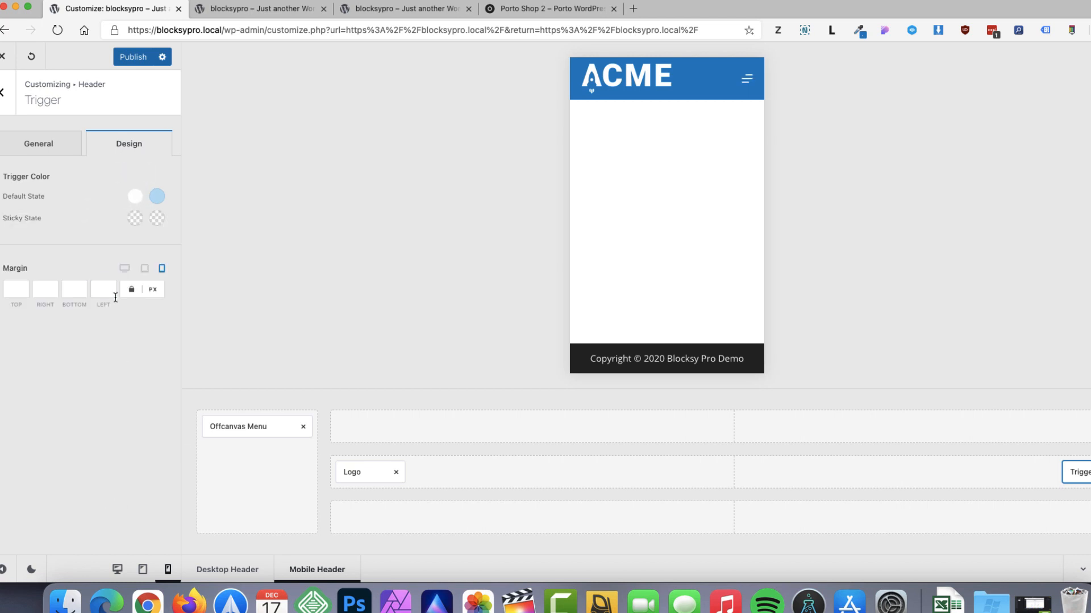
click(109, 293)
Step: Add the Cart and Search elements to the mobile header's main row, placing Search before Cart and Cart before the Trigger
click(5, 101)
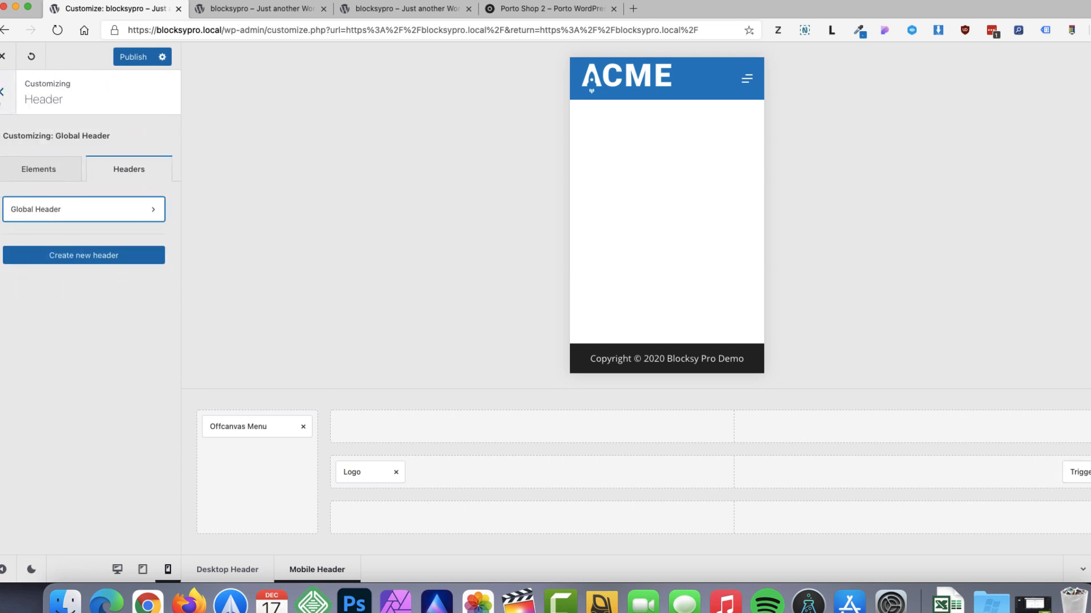
click(3, 99)
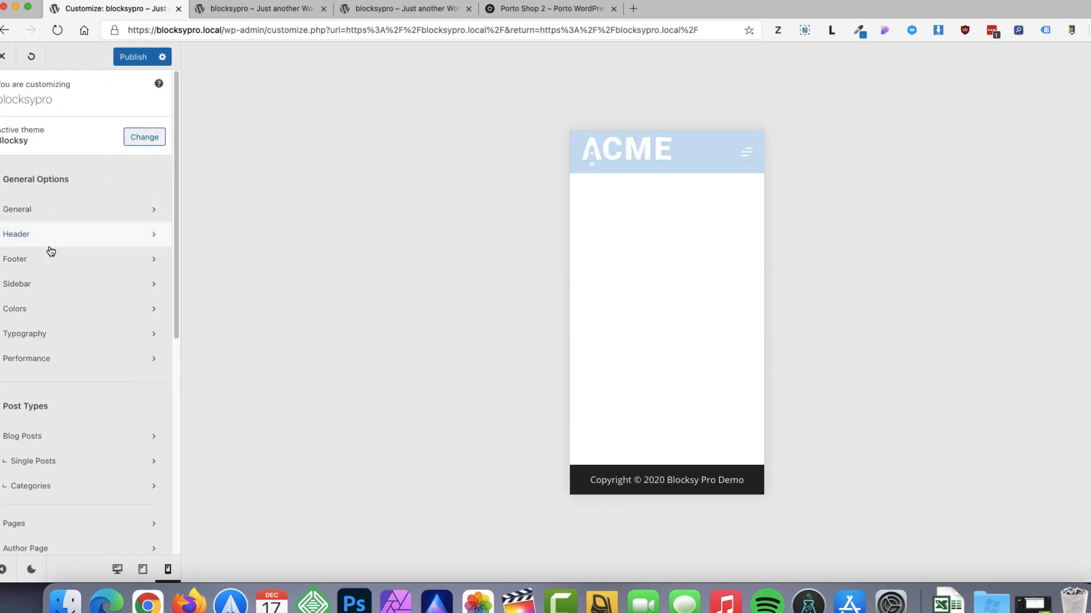
click(51, 250)
drag(57, 275, 1027, 479)
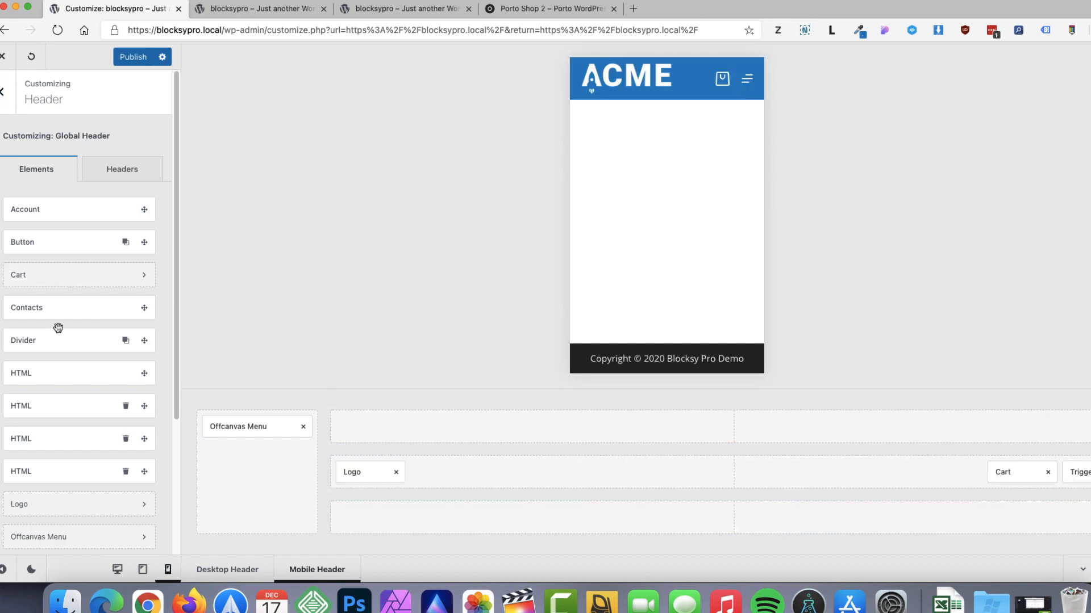
scroll(62, 455, down, 5)
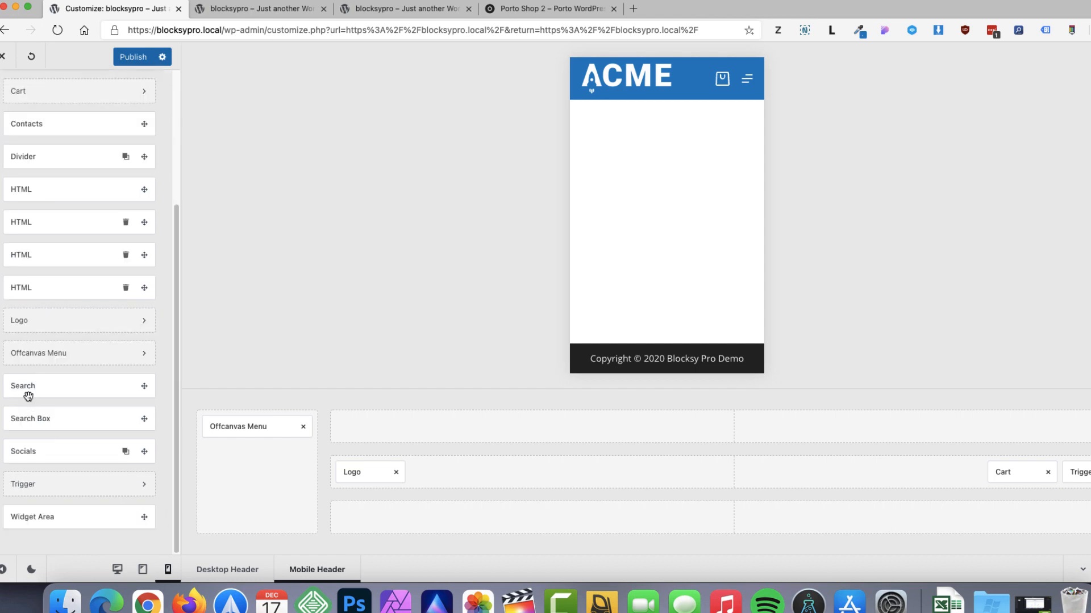
drag(356, 425, 960, 476)
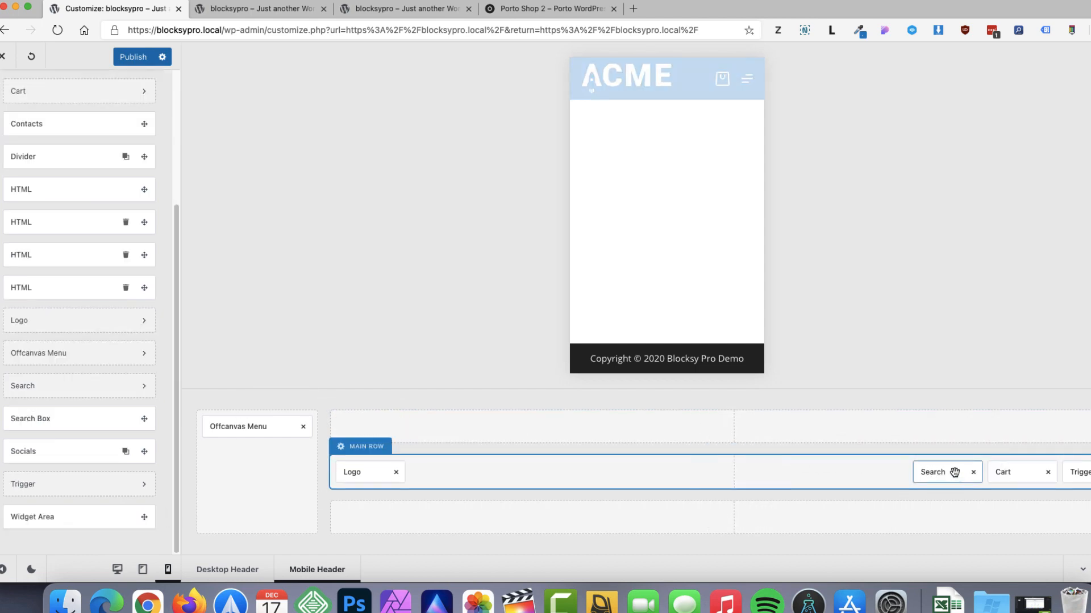
Step: Set the mobile Search element's default-state icon color to white (Color 5) and exclude Posts from its search criteria
click(921, 468)
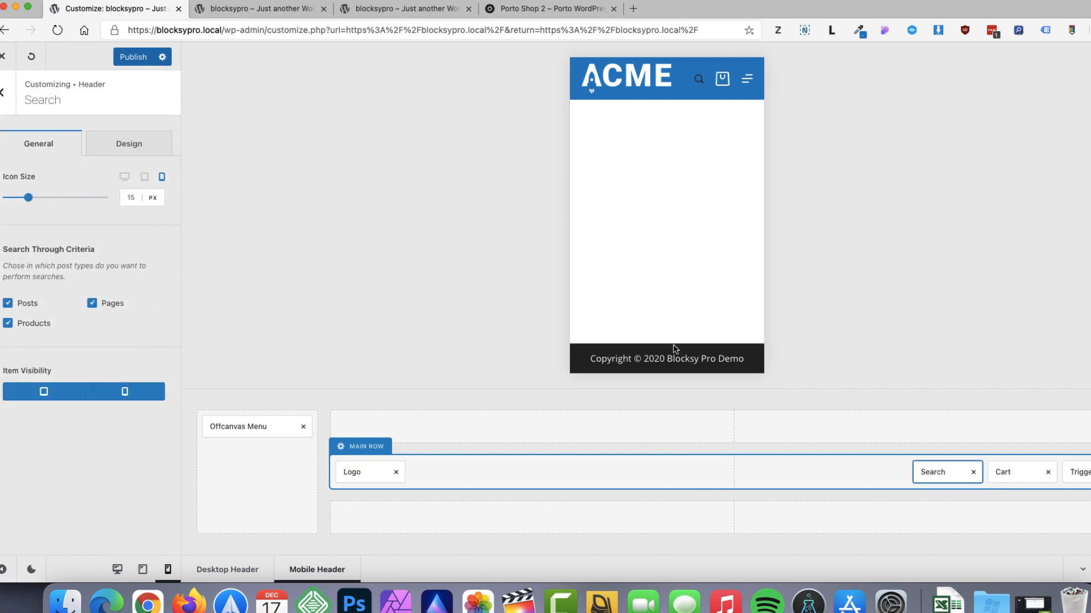
click(134, 149)
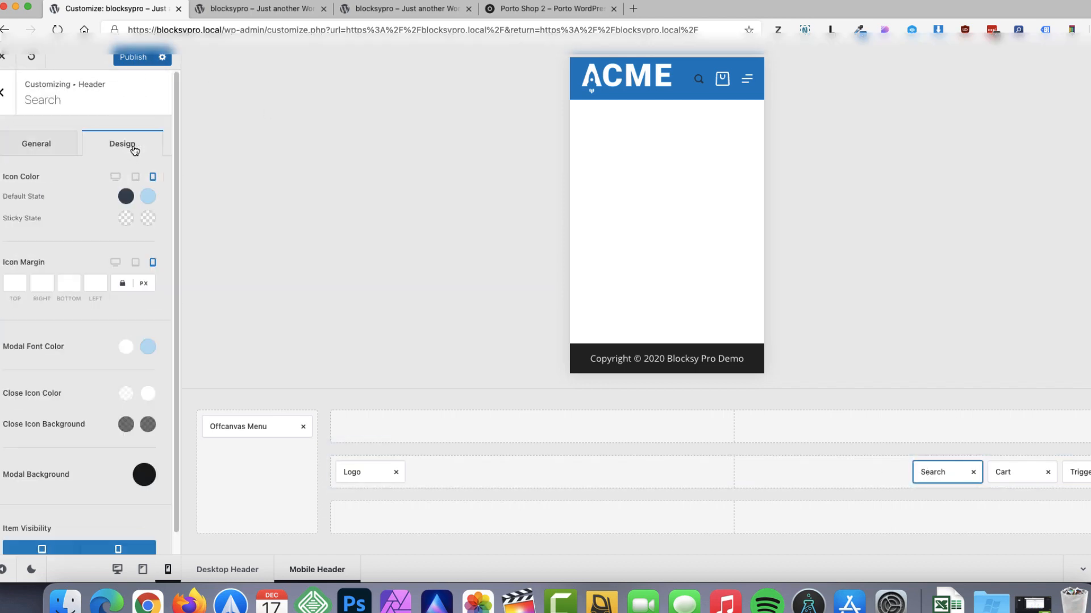
click(126, 197)
click(108, 231)
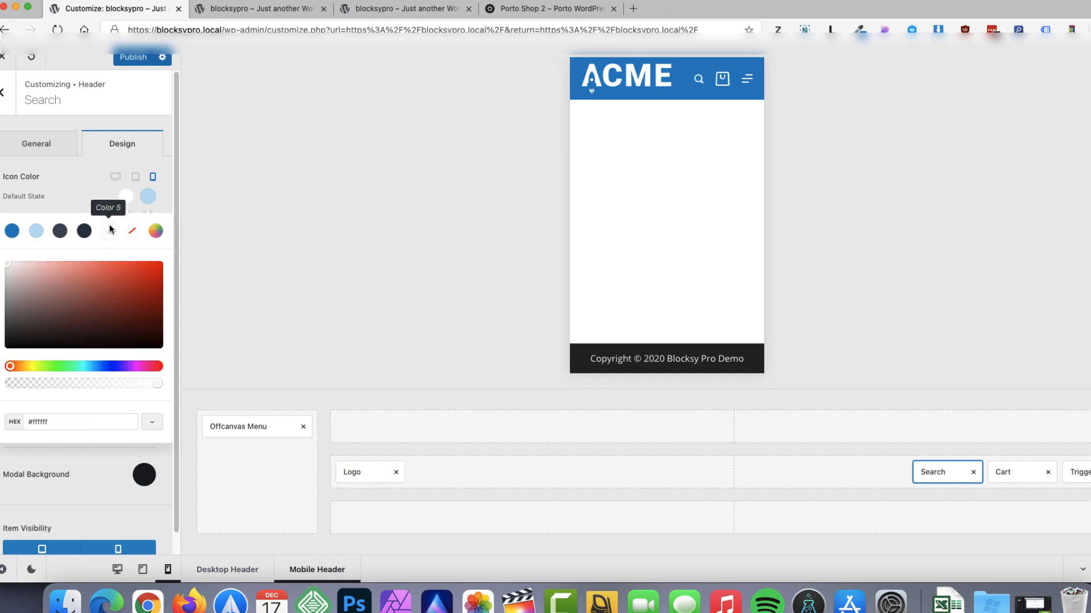
click(90, 199)
click(37, 144)
click(8, 304)
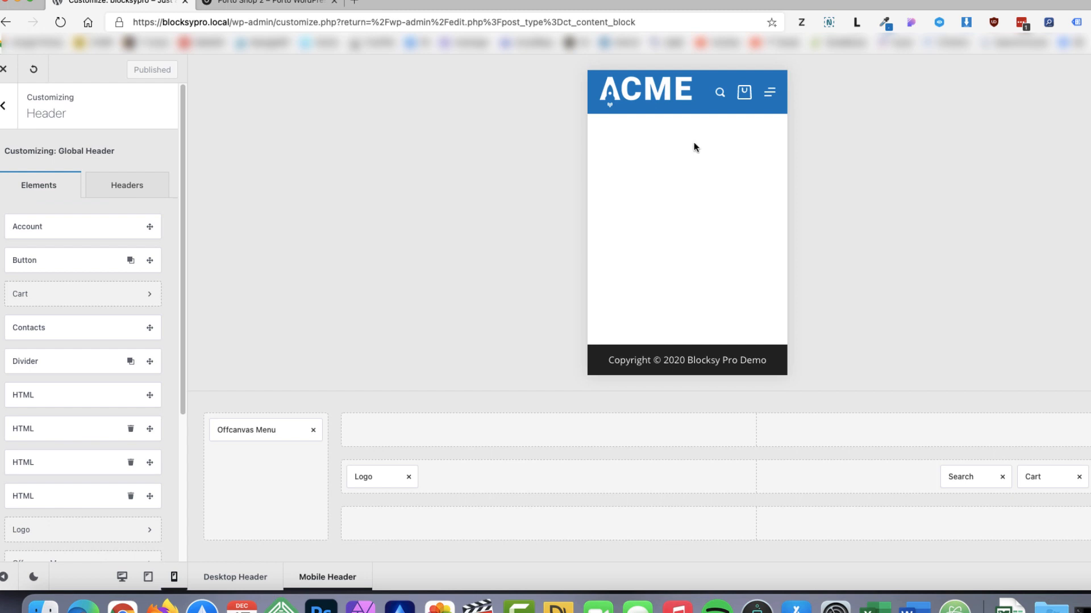
Step: Set the mobile header's logo height to 30 px
click(364, 478)
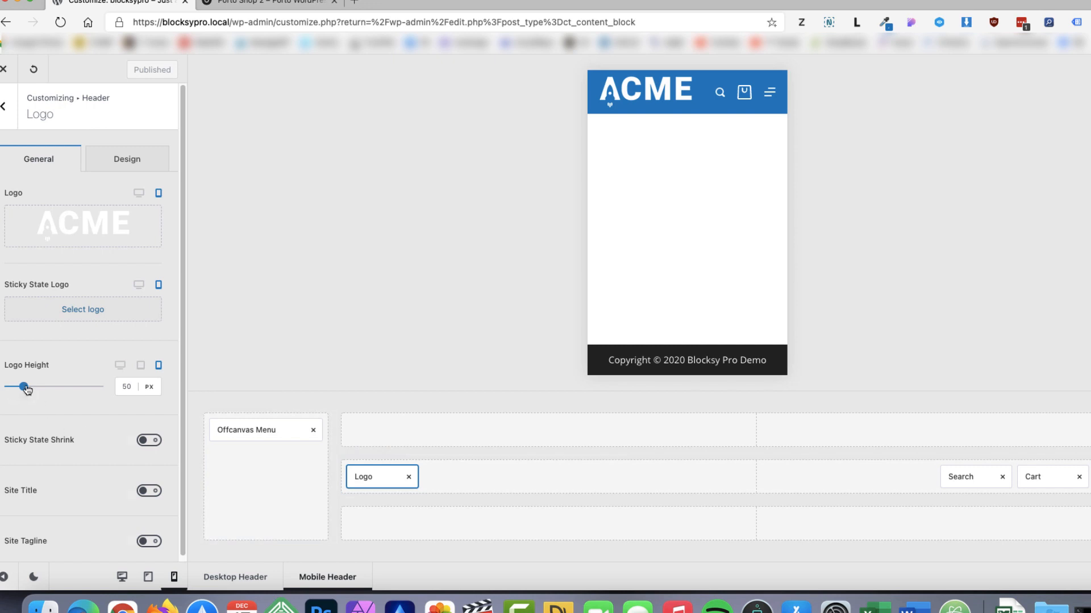
drag(24, 386, 15, 390)
double_click(126, 387)
text(30)
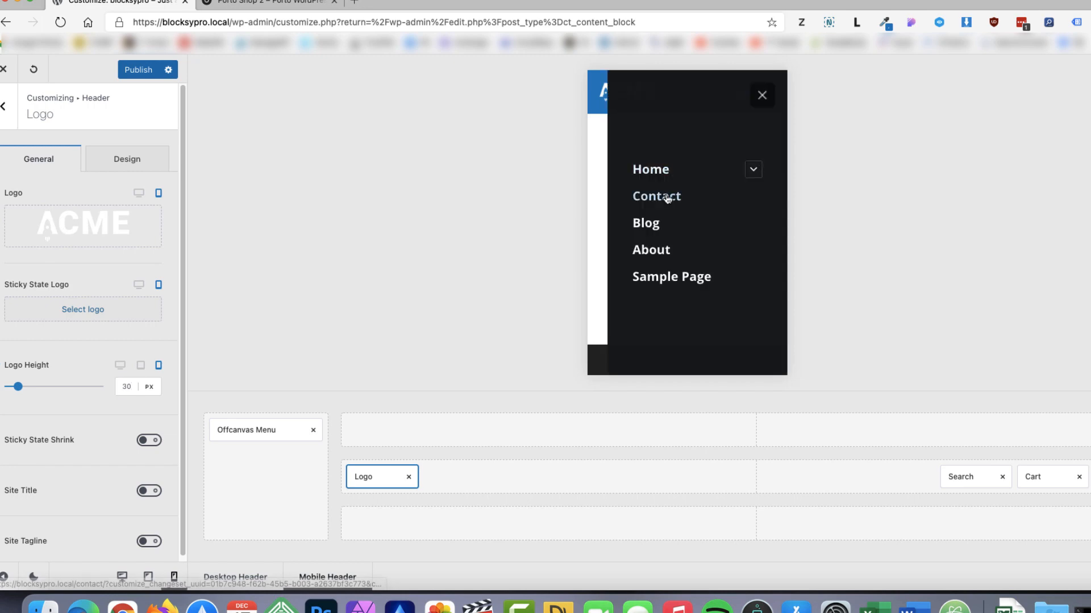
Step: Load the Contact page in the mobile preview and check how the header behaves when the page is scrolled
click(666, 195)
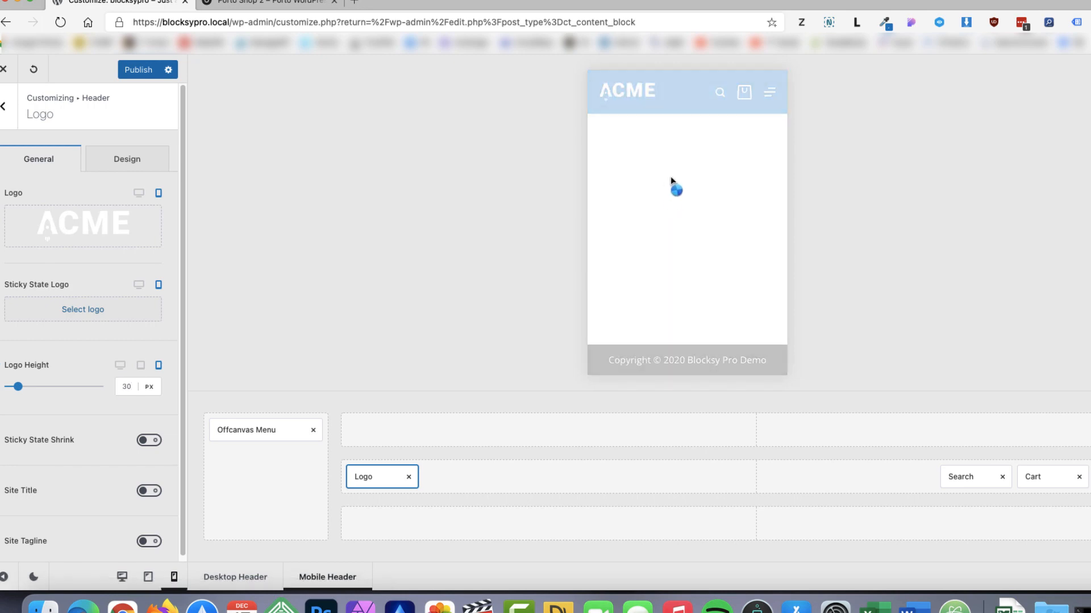
scroll(671, 225, down, 4)
scroll(671, 225, up, 4)
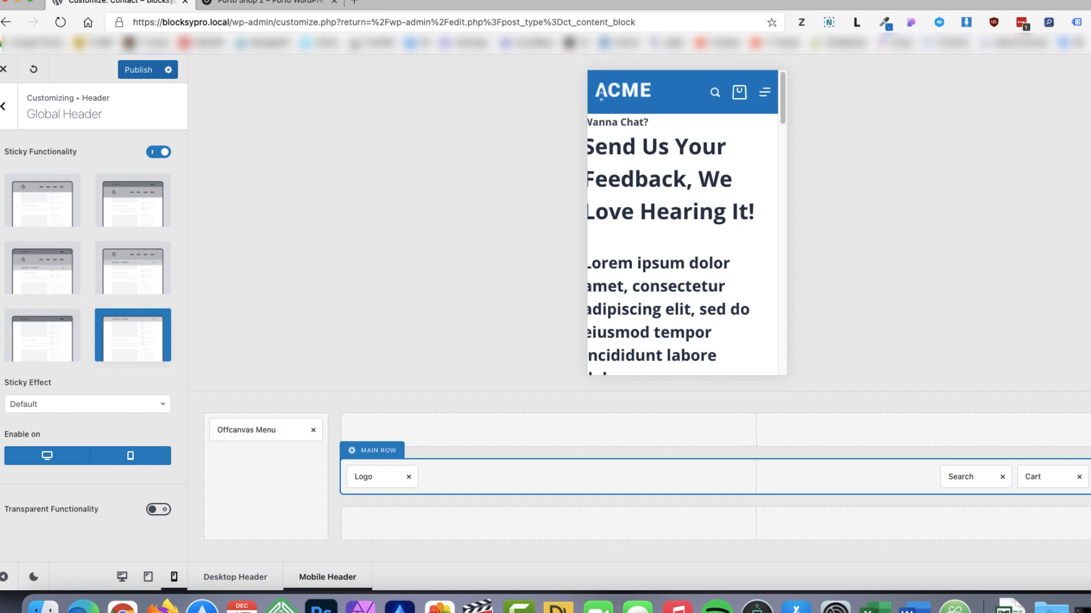
Step: Move the mobile header's Logo, Search and Cart elements from the main row to the bottom row
drag(375, 478, 380, 525)
drag(962, 479, 977, 523)
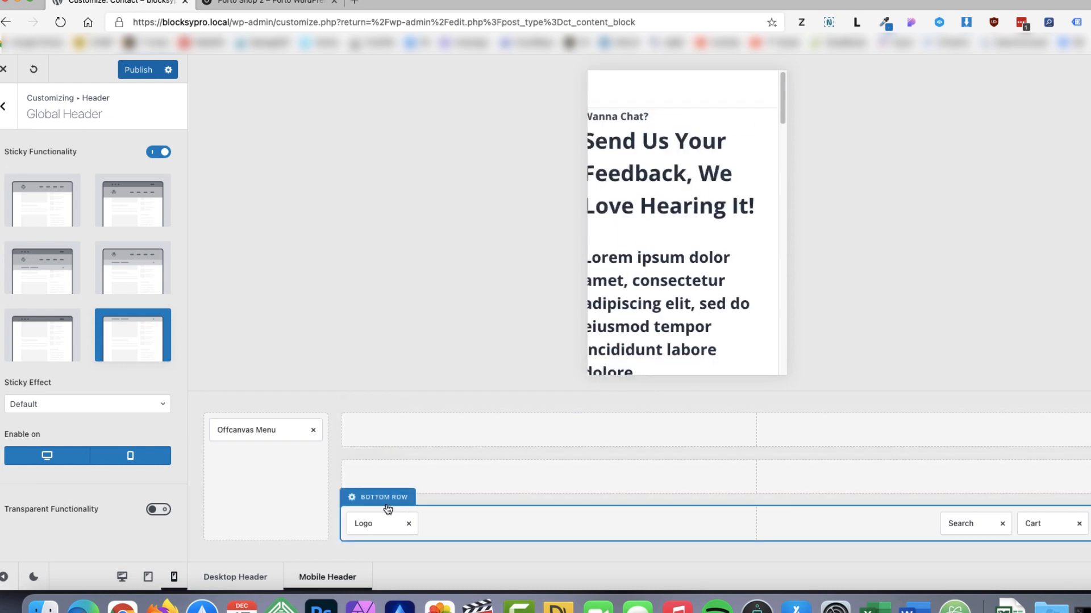
Step: Set the mobile bottom row's default-state background to the blue palette color (#0088cb) and check the header while scrolling the preview
click(384, 499)
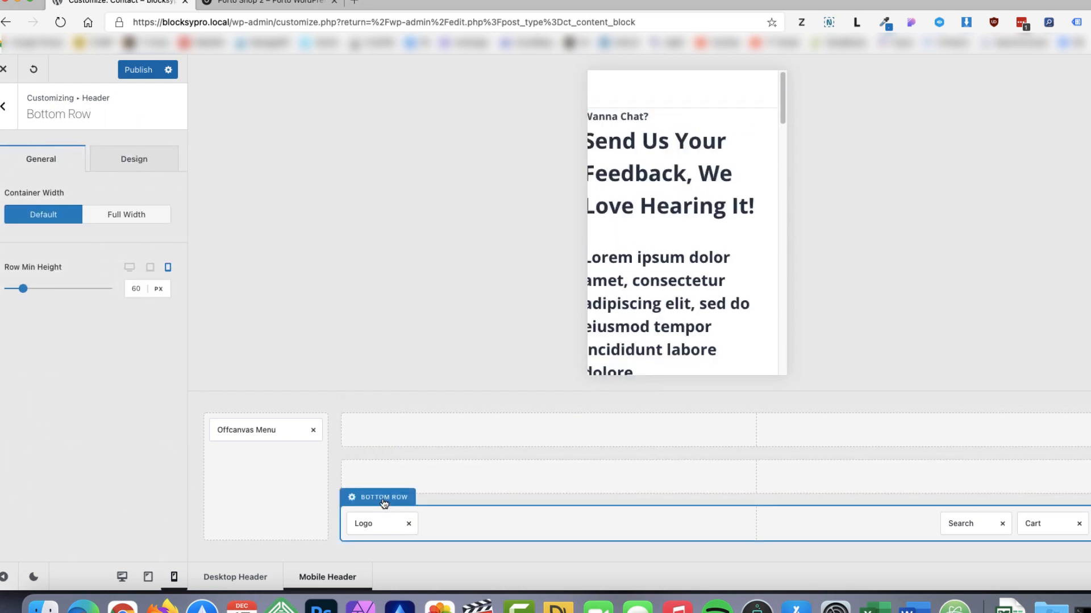
click(122, 163)
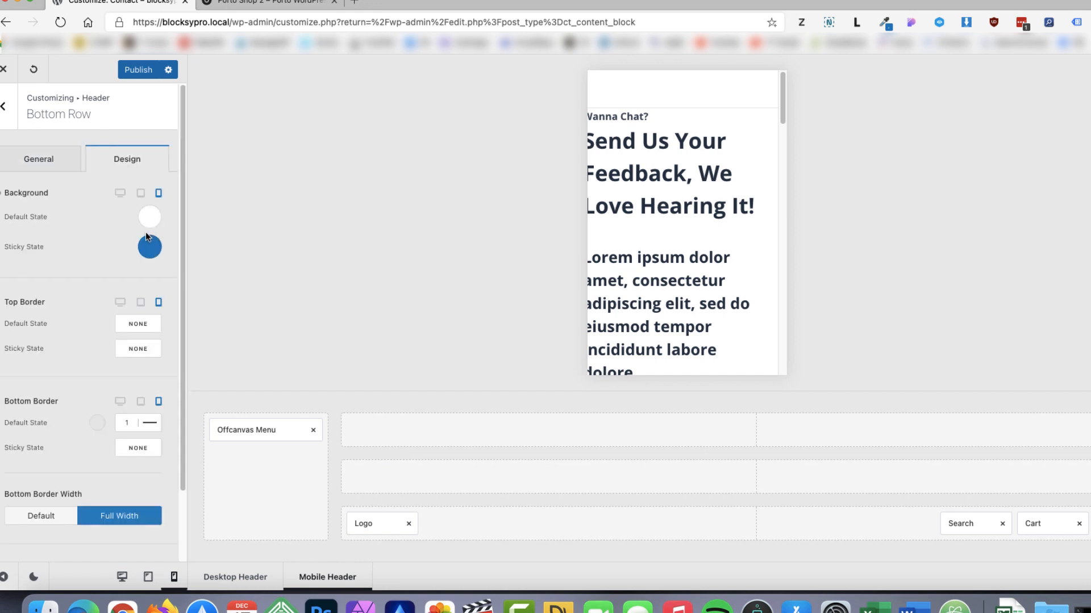
click(151, 217)
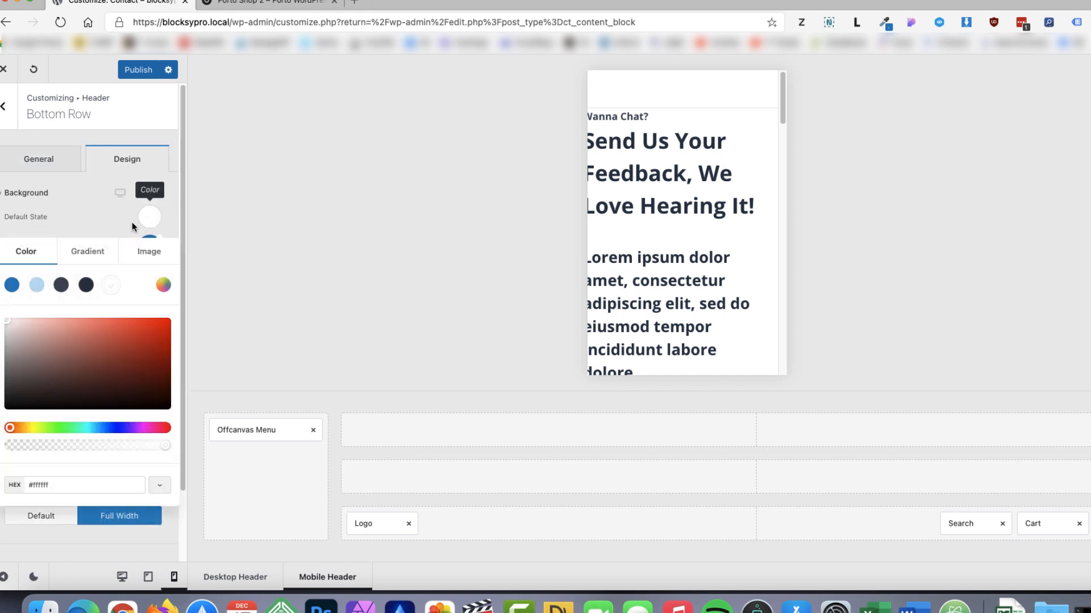
click(12, 284)
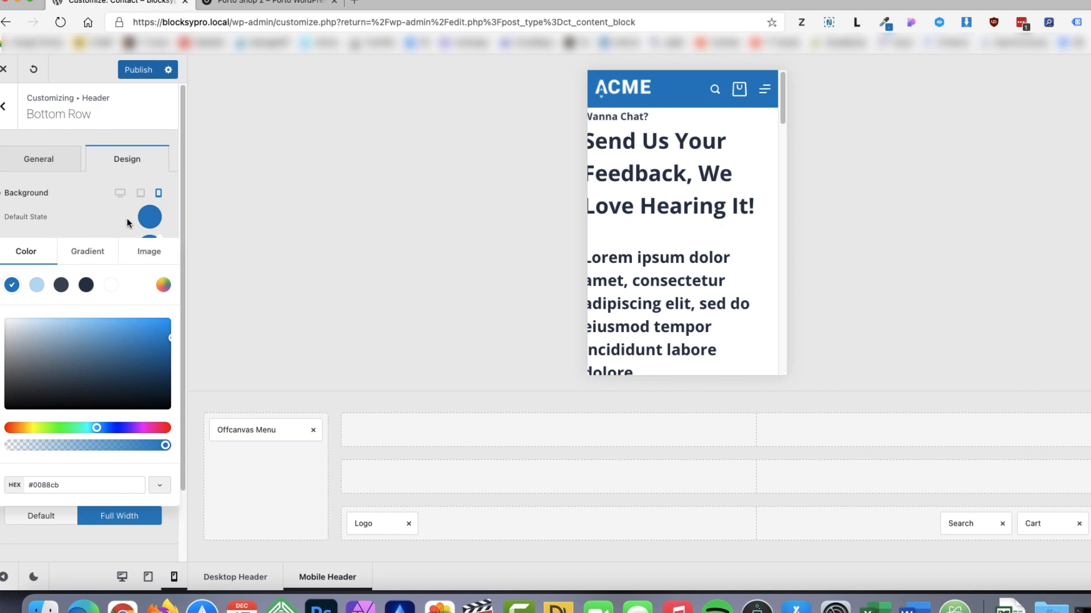
click(119, 218)
scroll(724, 201, down, 15)
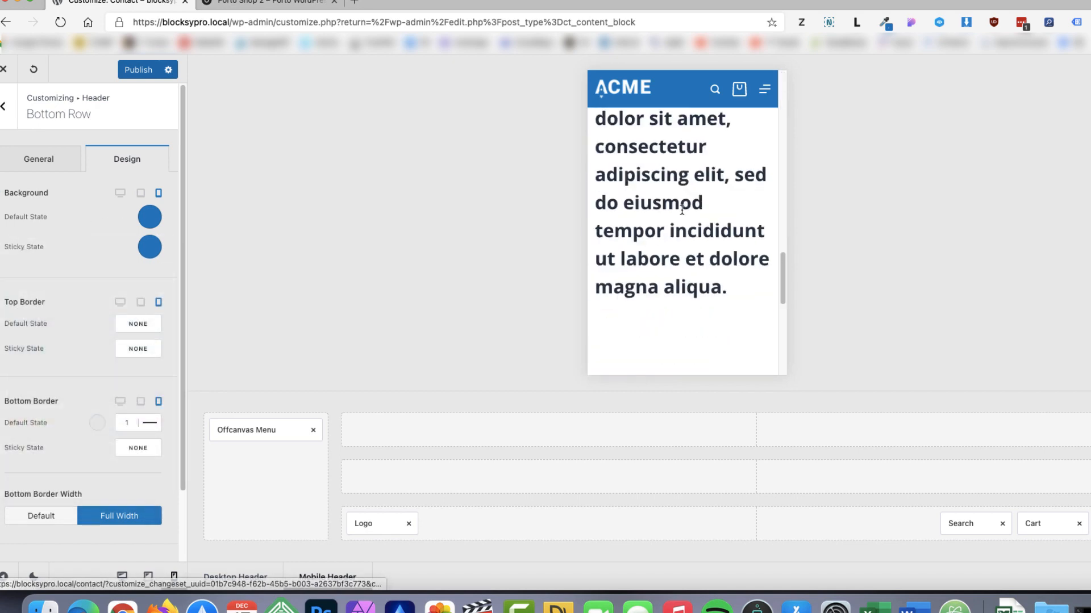
scroll(690, 216, up, 15)
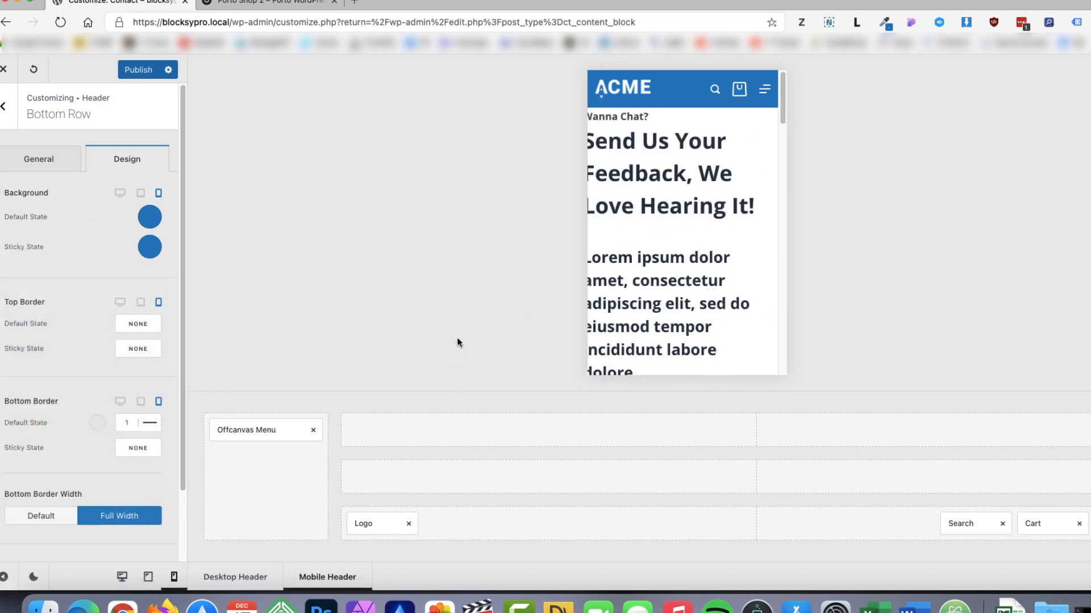
Step: Add the HTML element holding the [ti_wishlist_products_counter] shortcode below the Offcanvas Menu and open the offcanvas menu in the preview
click(7, 107)
click(7, 109)
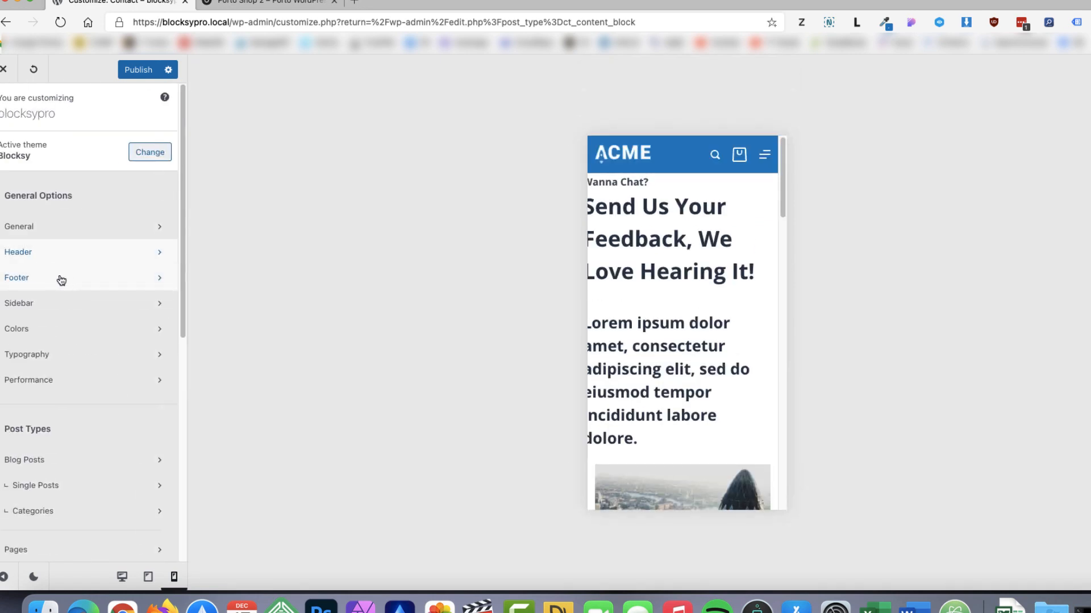
click(43, 261)
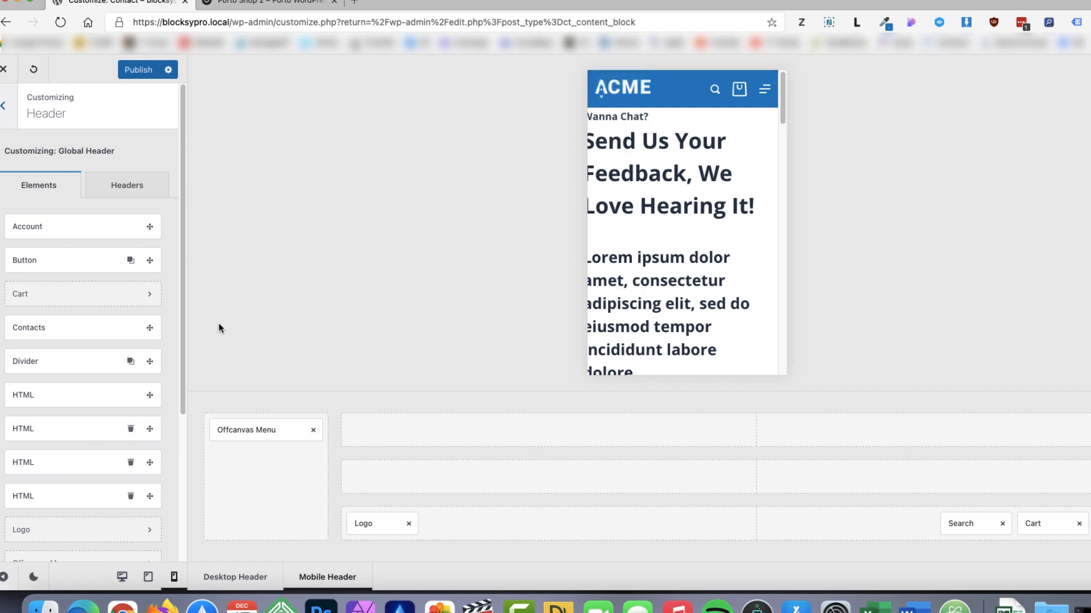
drag(49, 392, 253, 476)
click(254, 460)
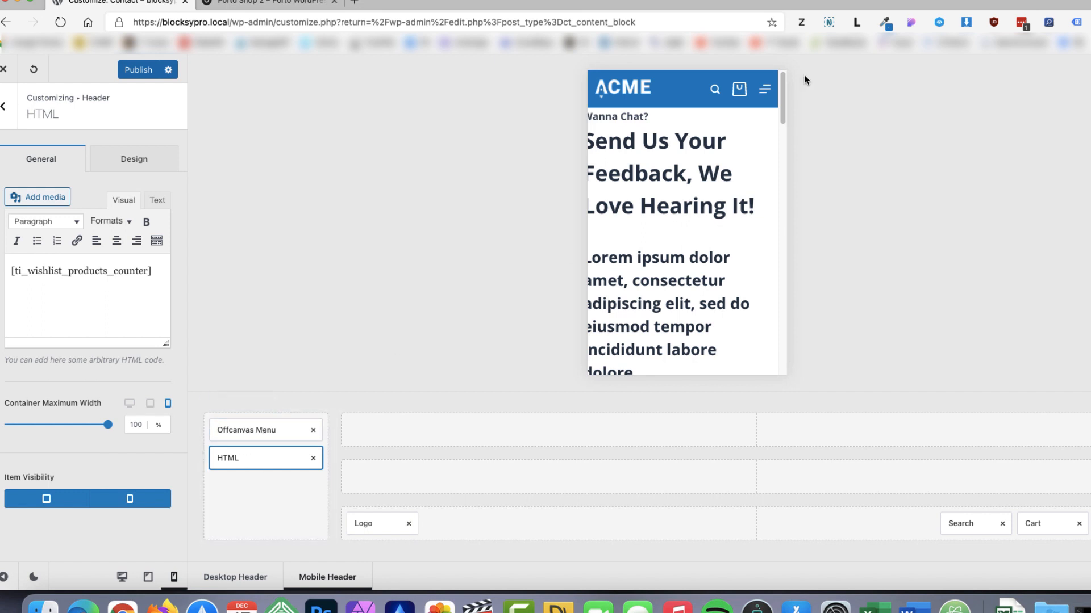
click(763, 90)
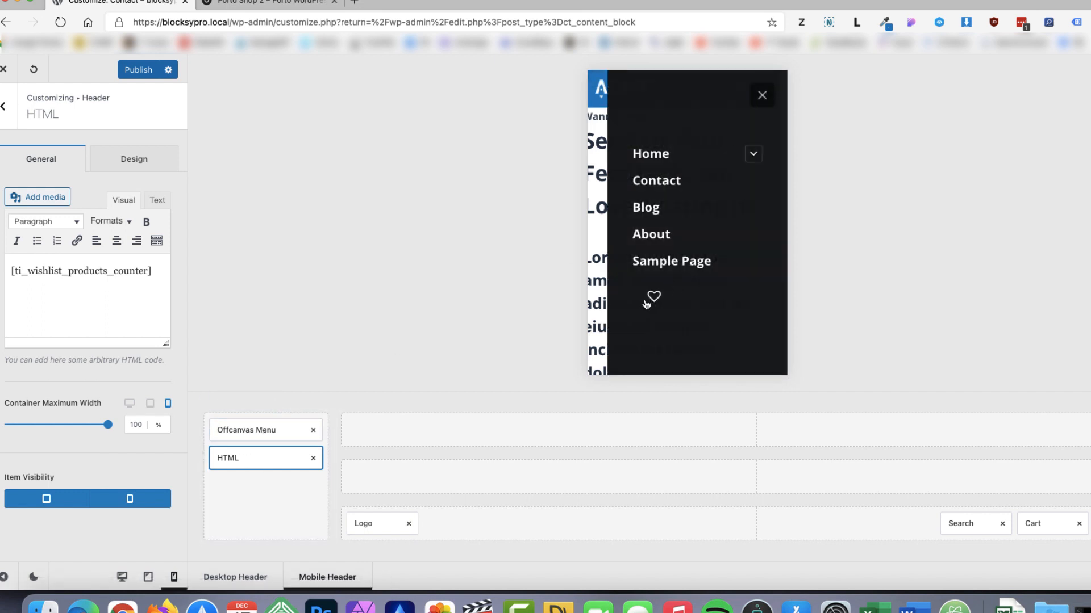
Step: Clear the left and right margins of the wishlist HTML element for the mobile view
click(141, 165)
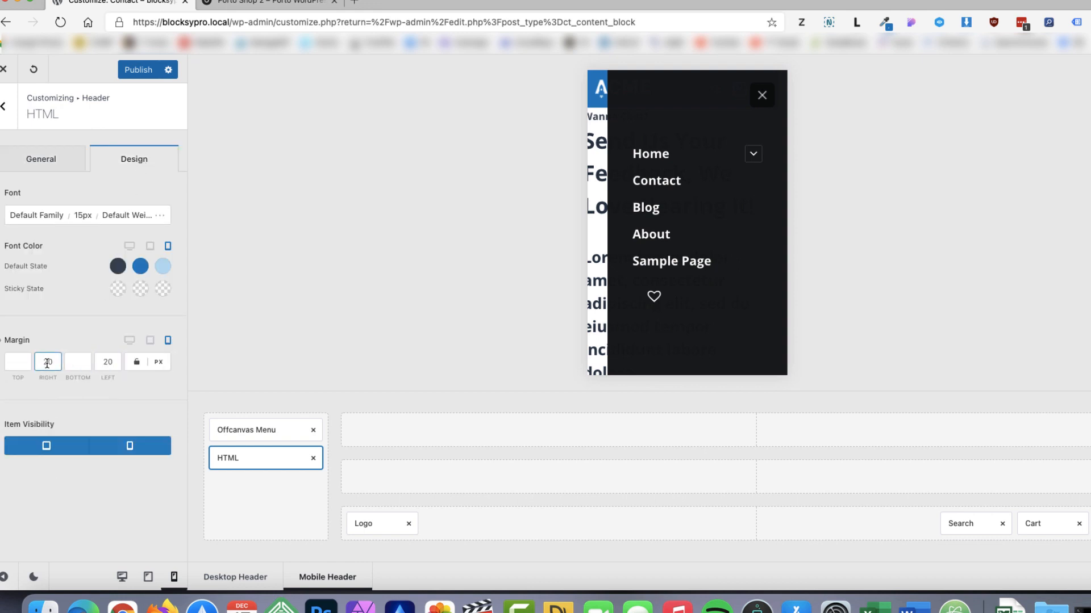
drag(110, 361, 89, 362)
key(BackSpace)
click(49, 361)
key(BackSpace)
click(4, 108)
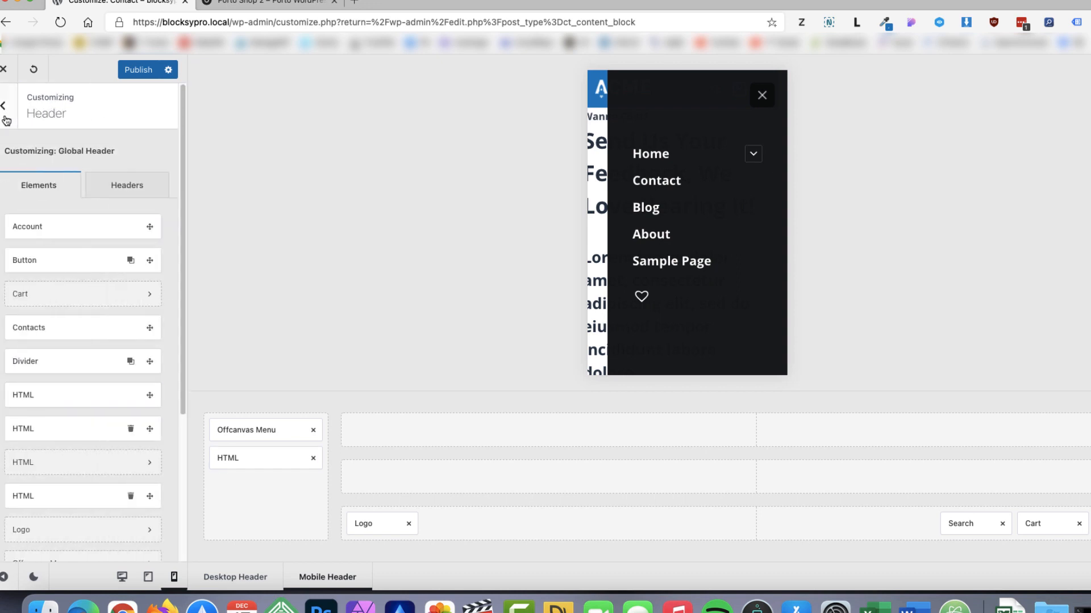
Step: Add the Account element below the wishlist in the offcanvas area and enable its label for the logged-in and login states
drag(41, 231, 248, 488)
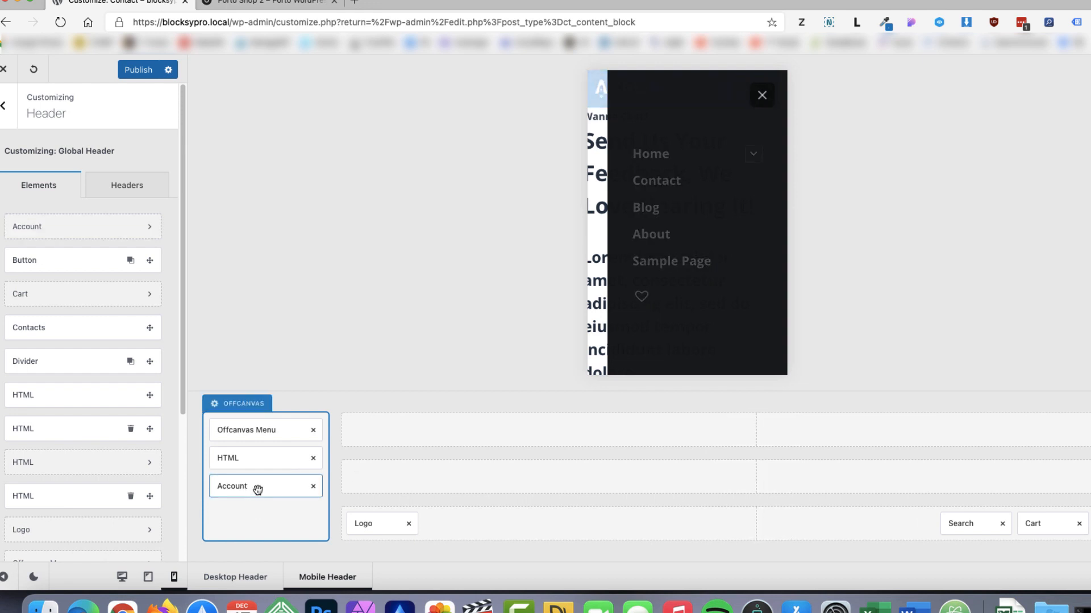
click(256, 489)
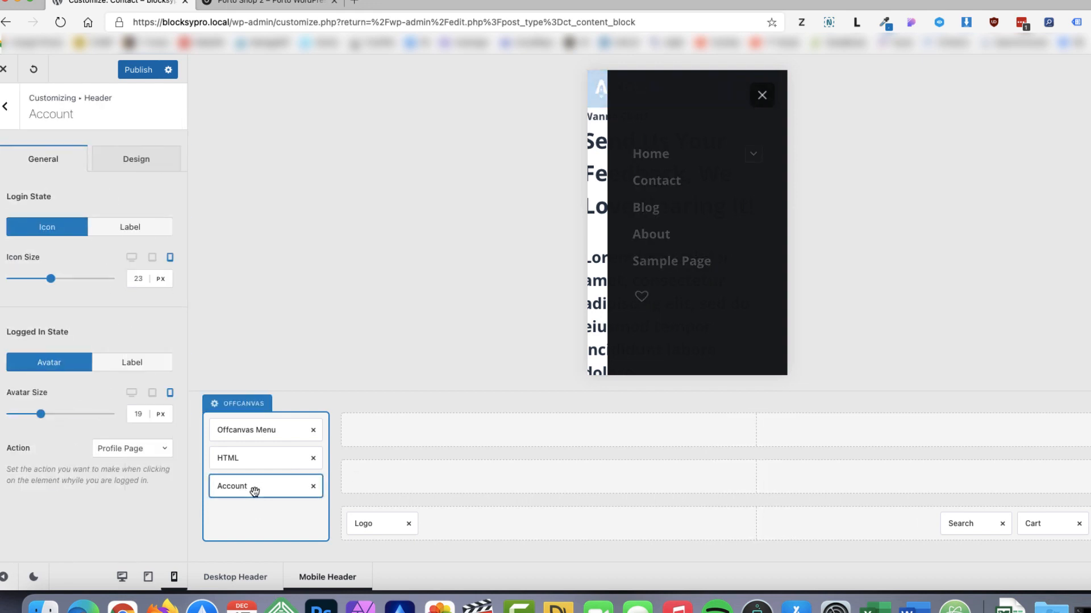
click(136, 369)
click(128, 228)
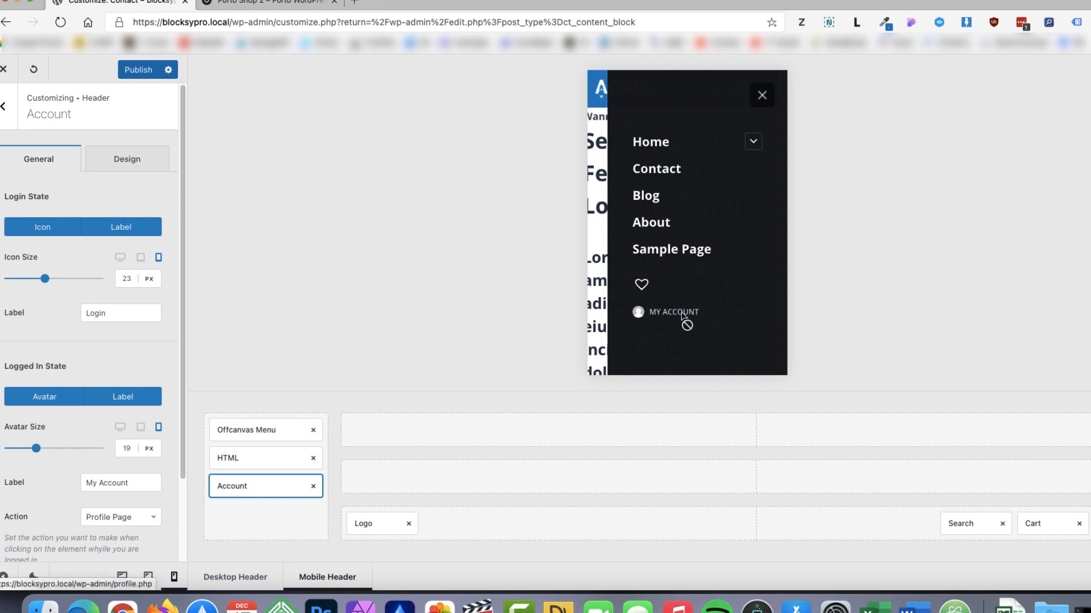
Step: Set the Account element's default-state content color to white for the mobile view
click(157, 160)
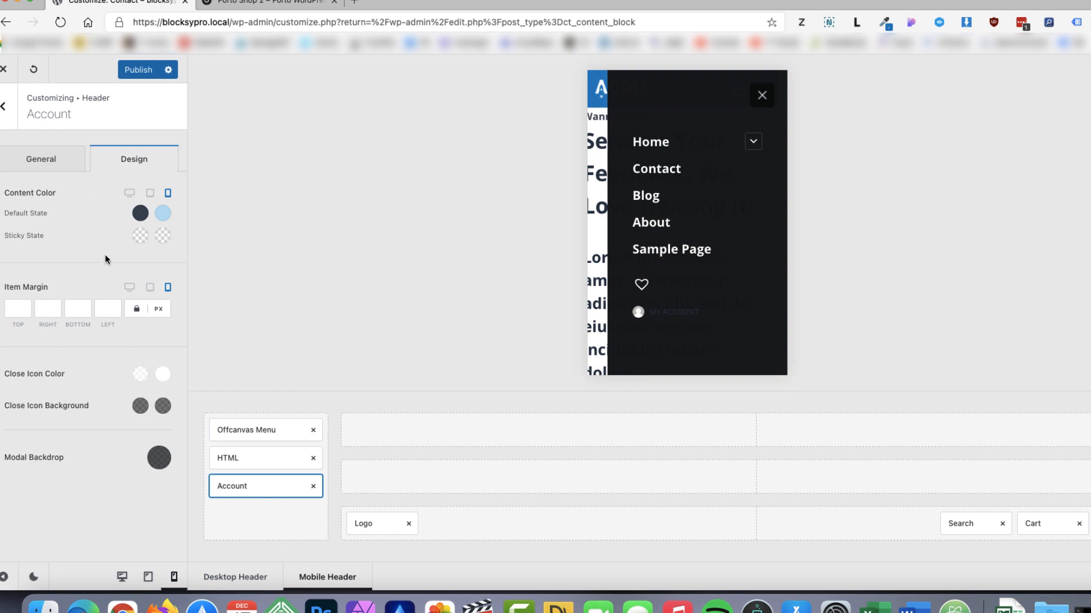
click(135, 221)
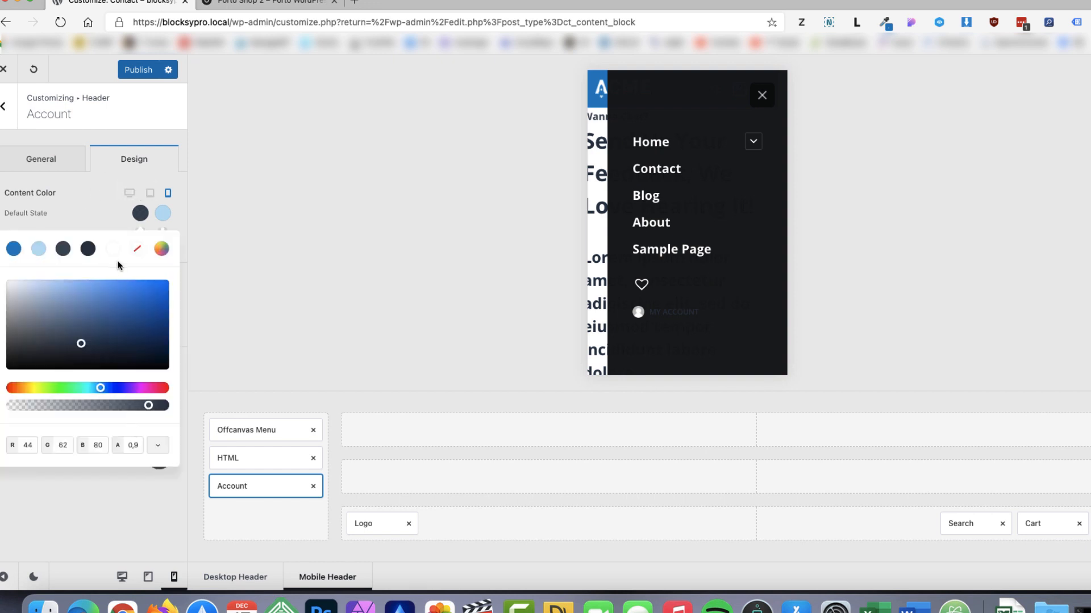
click(113, 250)
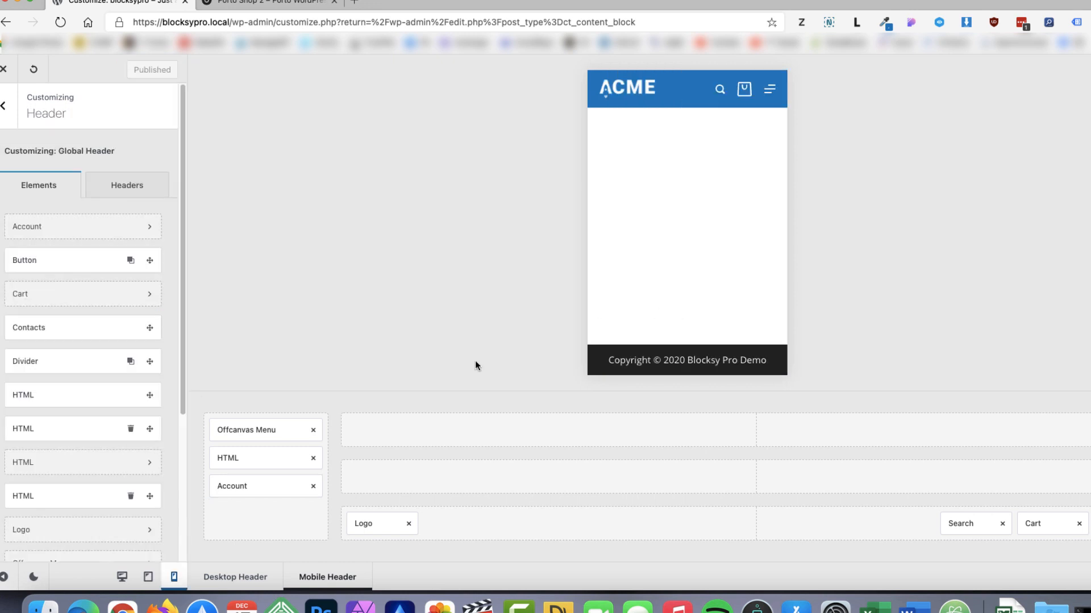
Step: Switch the preview to tablet and set the bottom row's default-state background to blue (Color 1, #0088cb)
click(148, 576)
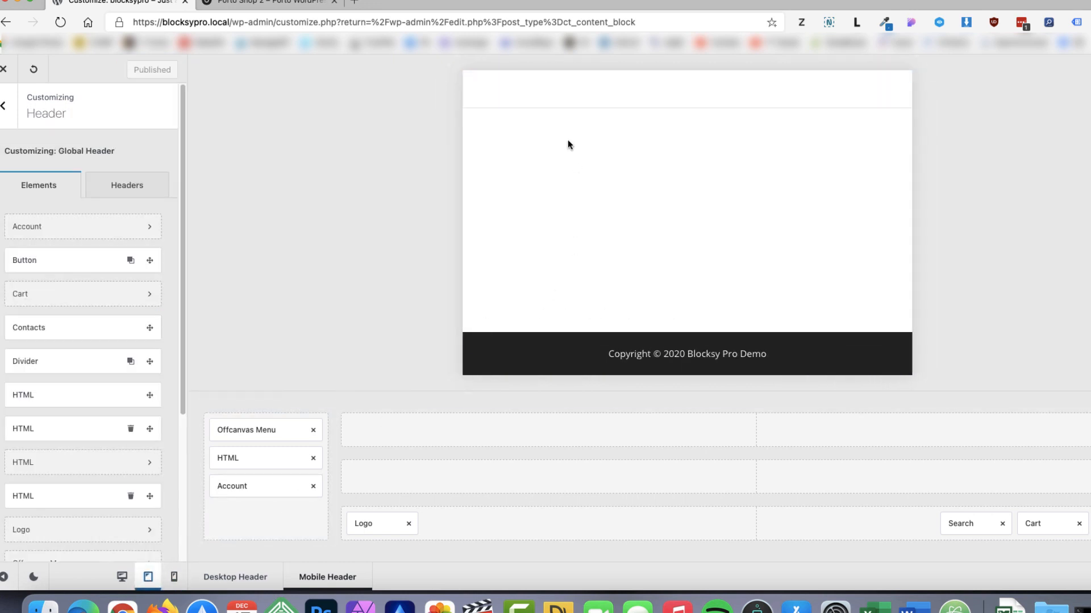
click(513, 78)
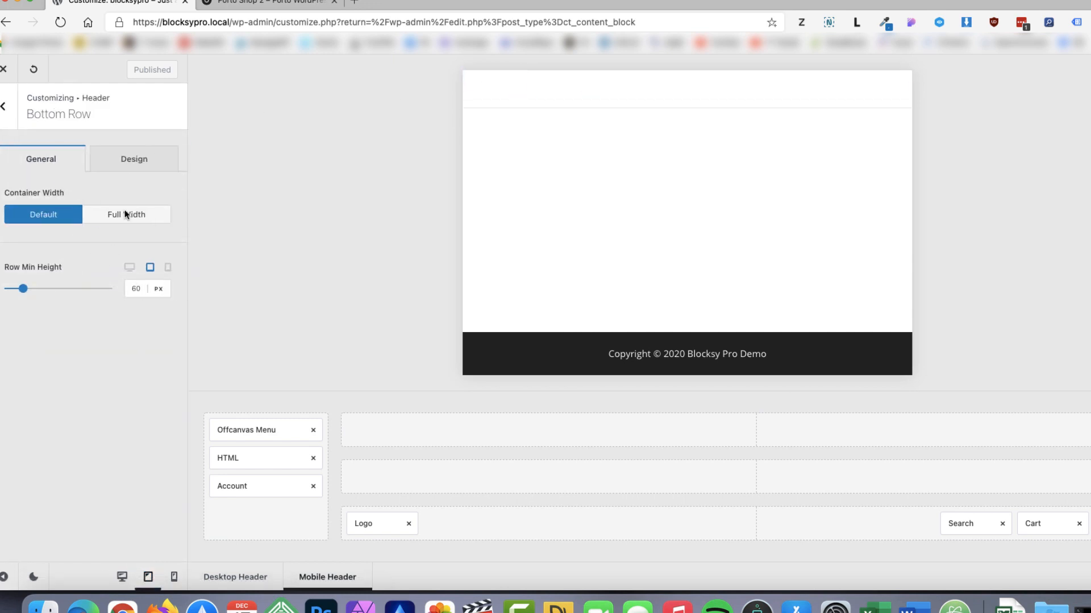
click(135, 154)
click(147, 218)
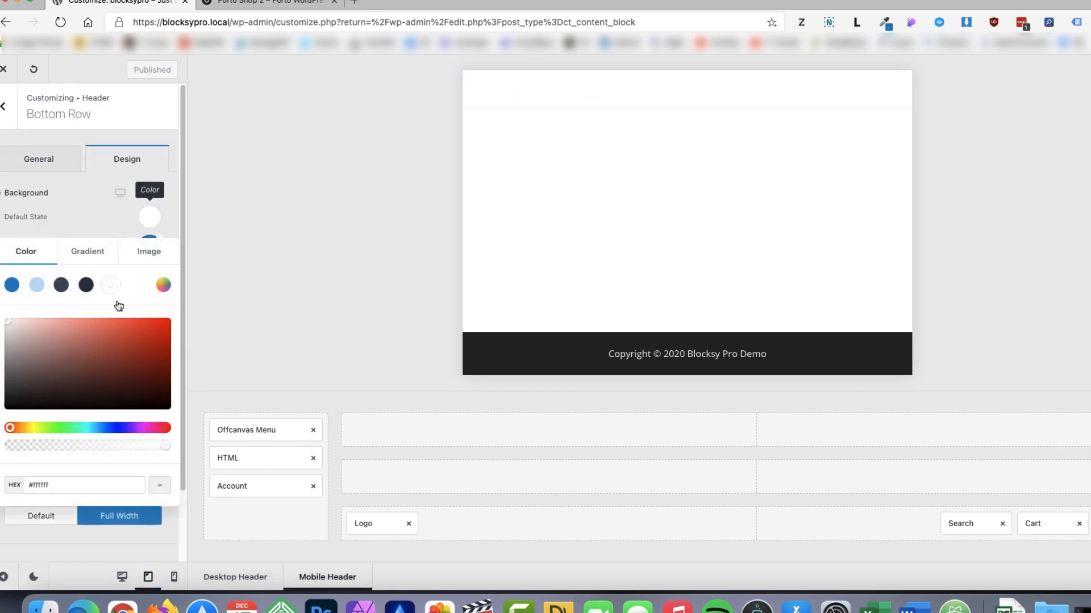
click(11, 284)
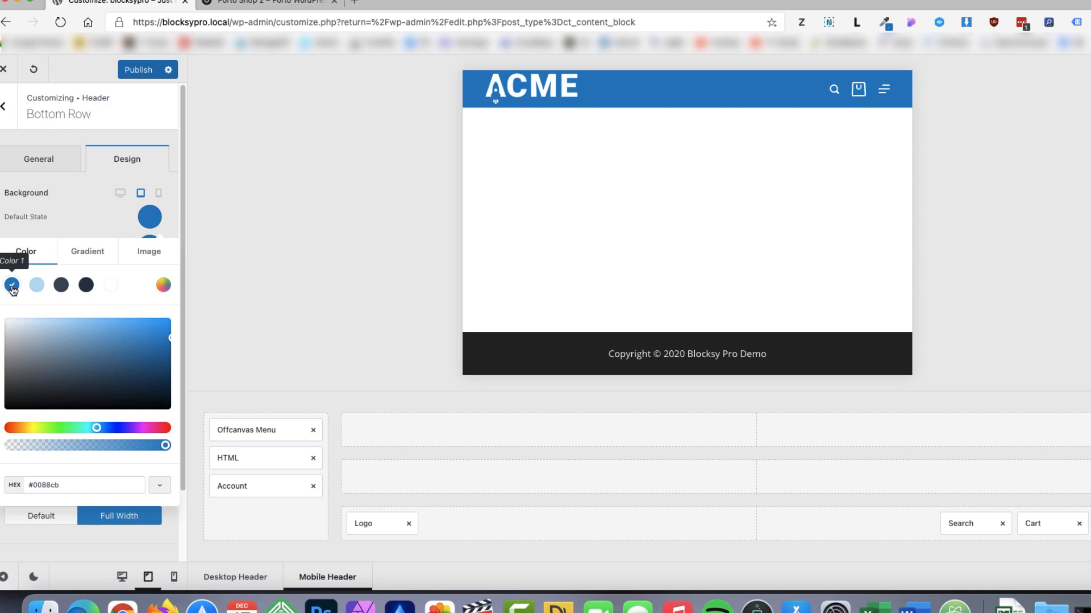
Step: Set the header logo's height to 30 px for tablet and publish the changes
click(365, 523)
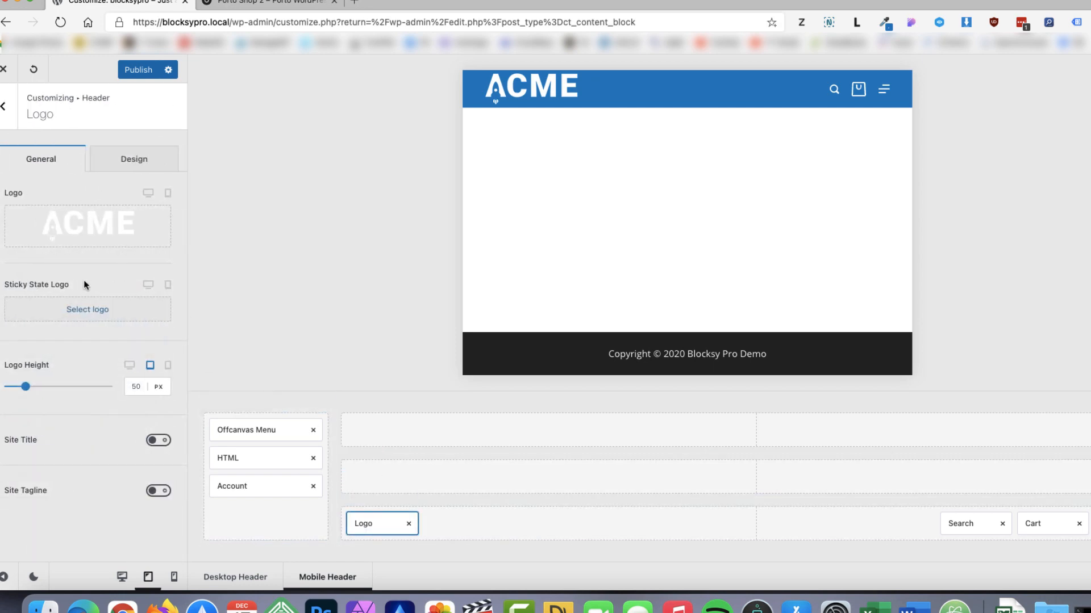
drag(25, 387, 17, 390)
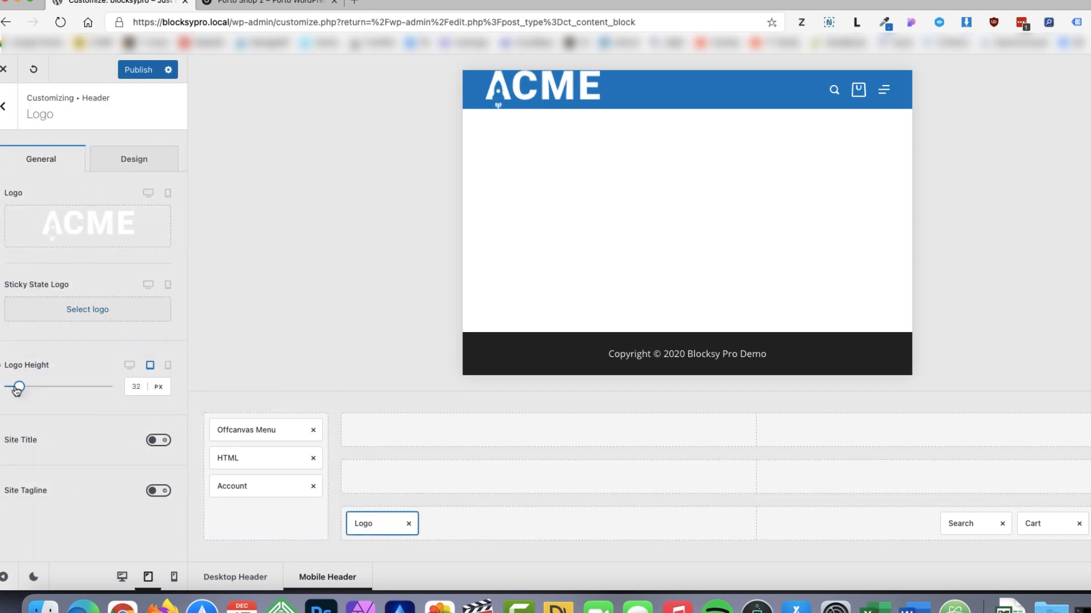
double_click(134, 386)
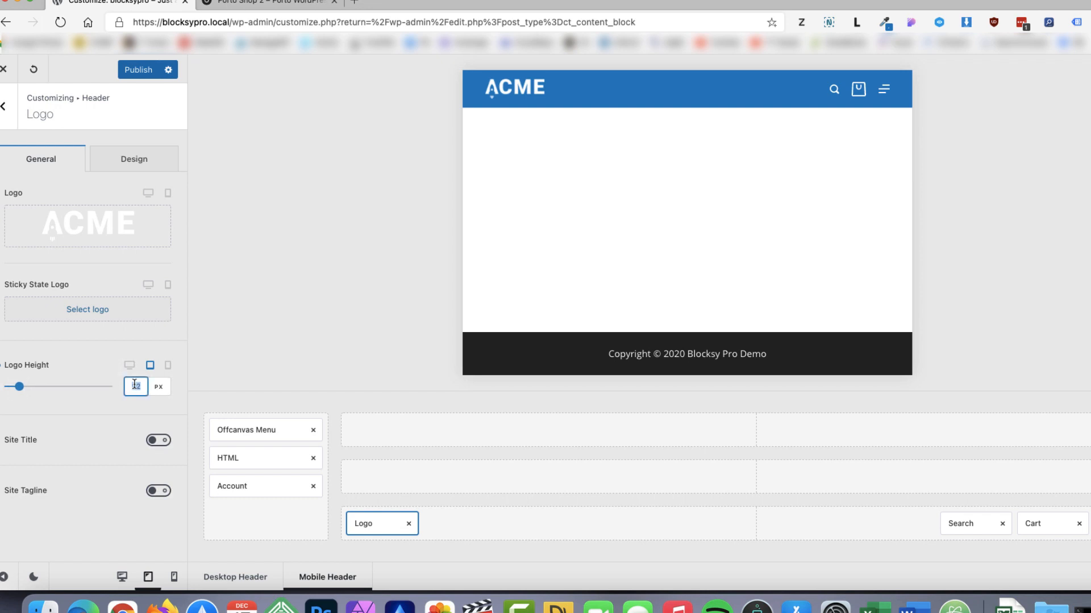
text(30)
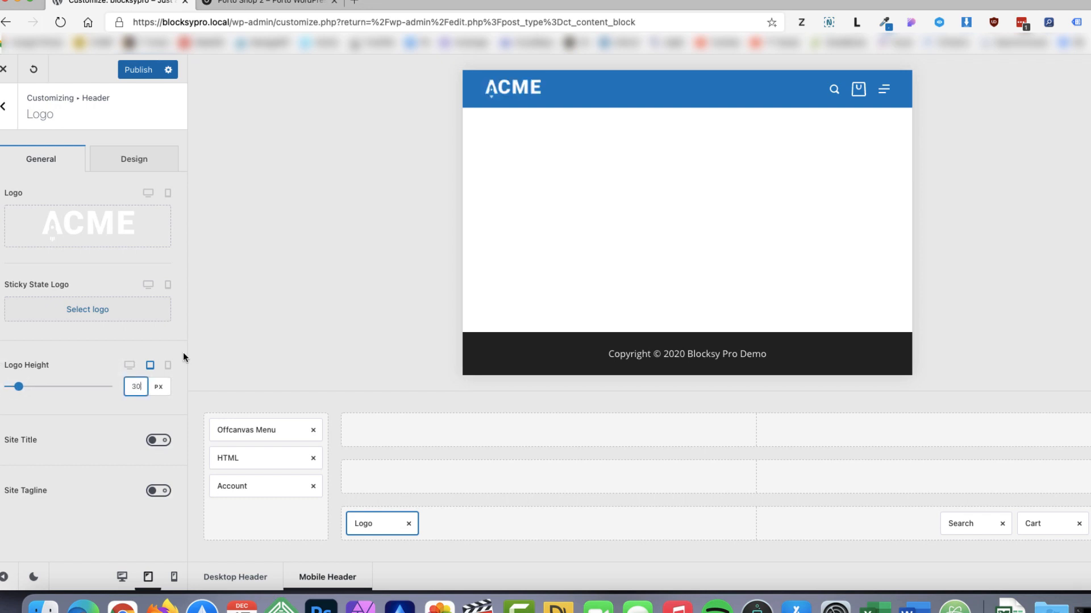
click(133, 76)
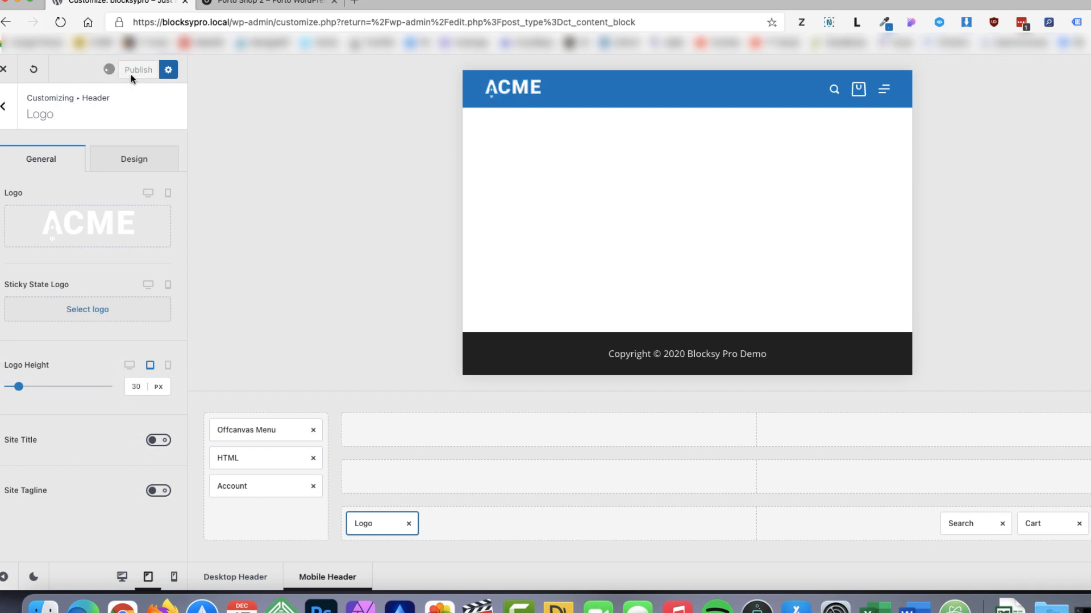